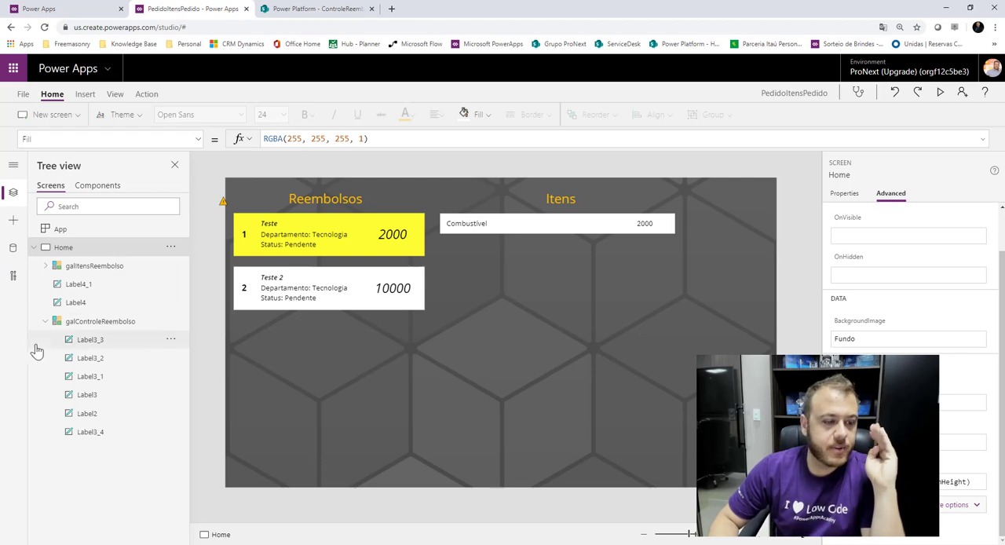
Collapse galControleReembolso, galItensReembolso and the Home screen in the tree view.
{"action": "left_click", "coordinate": [44, 321]}
{"action": "left_click", "coordinate": [42, 266]}
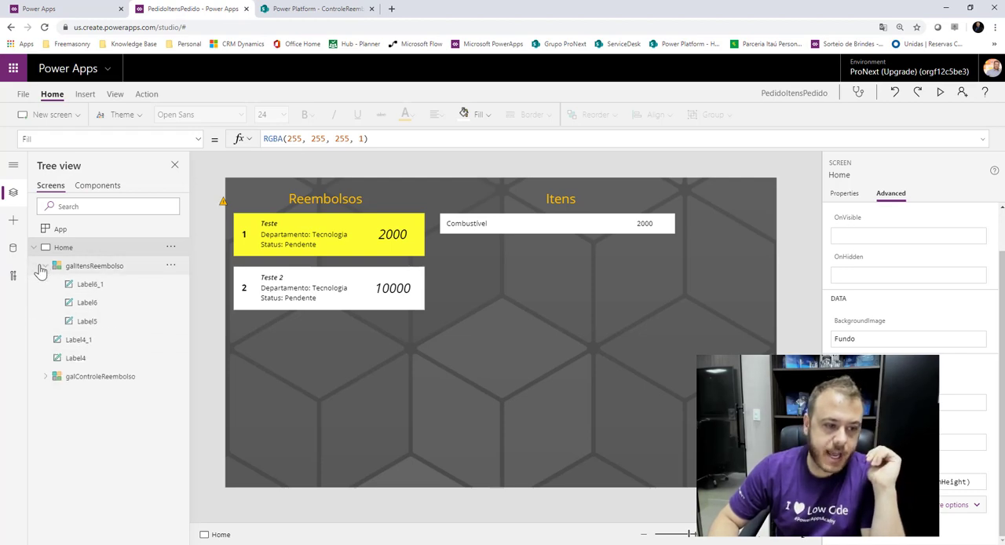
{"action": "left_click", "coordinate": [44, 266]}
{"action": "left_click", "coordinate": [34, 248]}
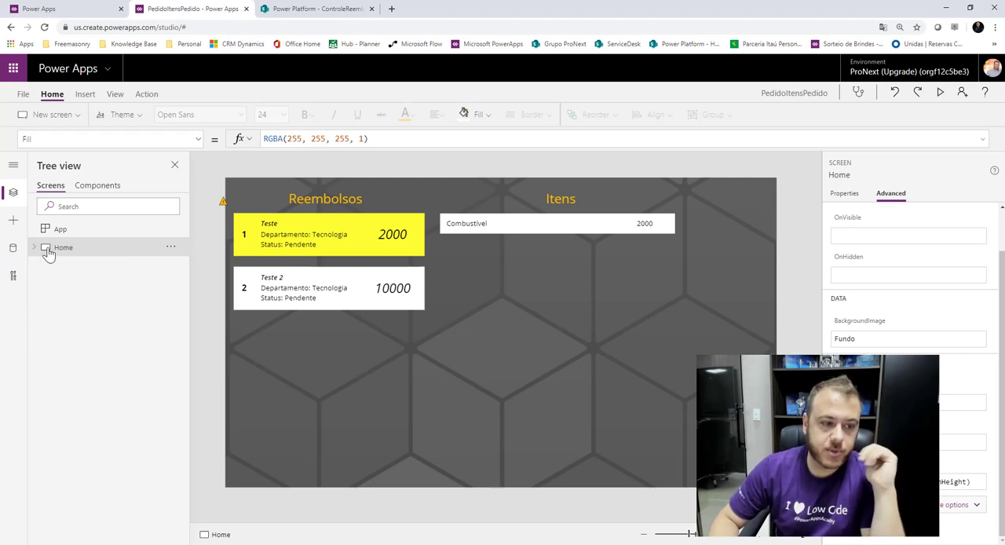
Add a blank screen and rename it CriarReembolso.
{"action": "left_click", "coordinate": [58, 114]}
{"action": "left_click", "coordinate": [56, 179]}
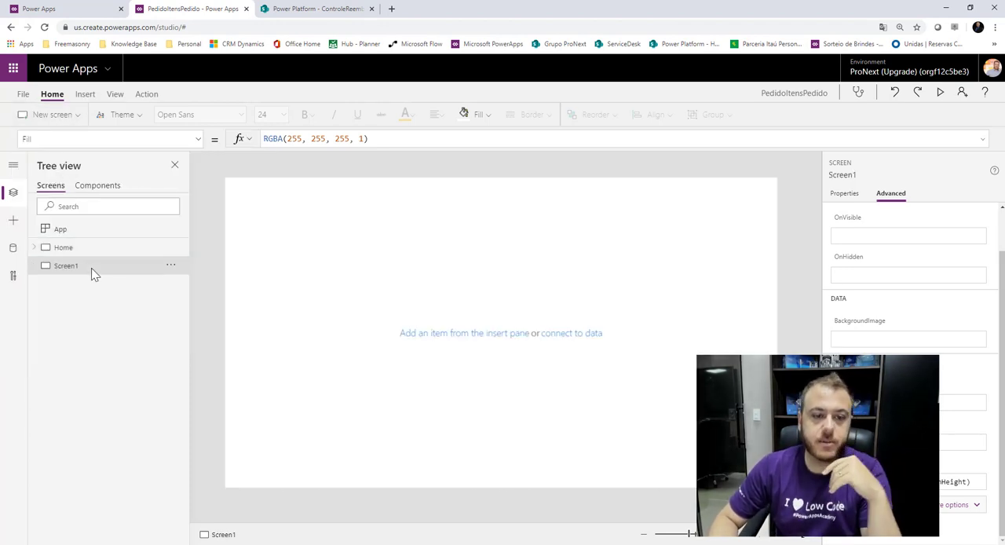
{"action": "double_click", "coordinate": [79, 267]}
{"action": "type", "text": "Criar"}
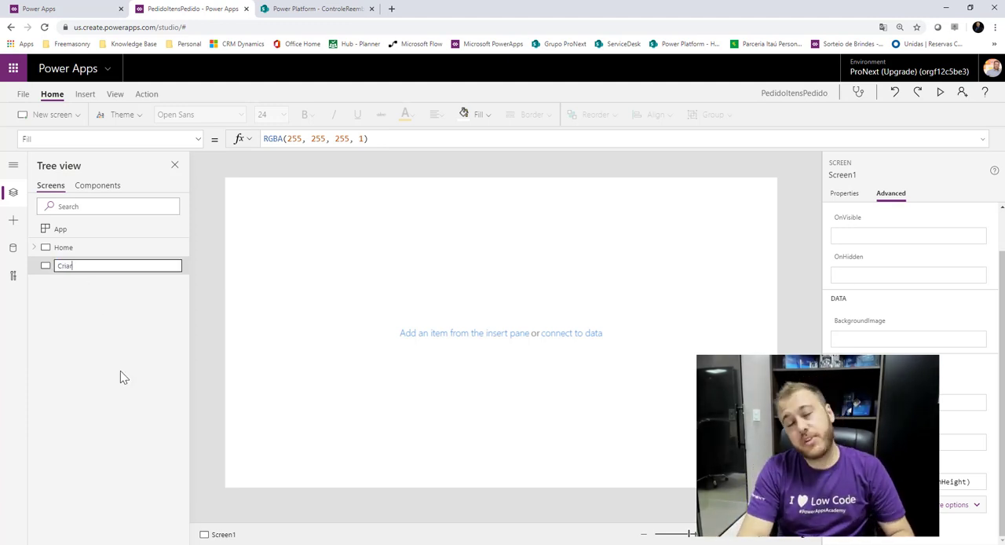
{"action": "type", "text": "Reembolson"}
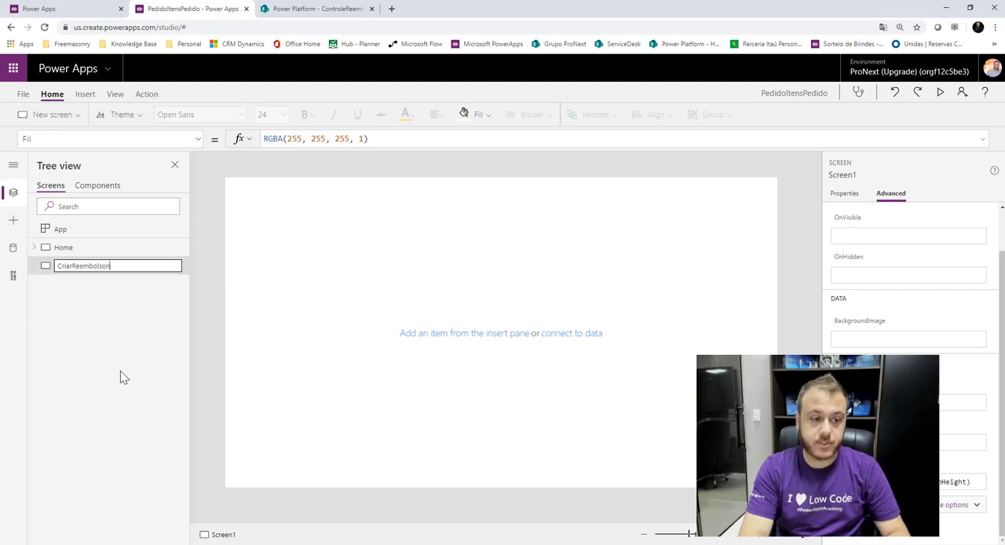
{"action": "key", "text": "BackSpace"}
{"action": "key", "text": "Return"}
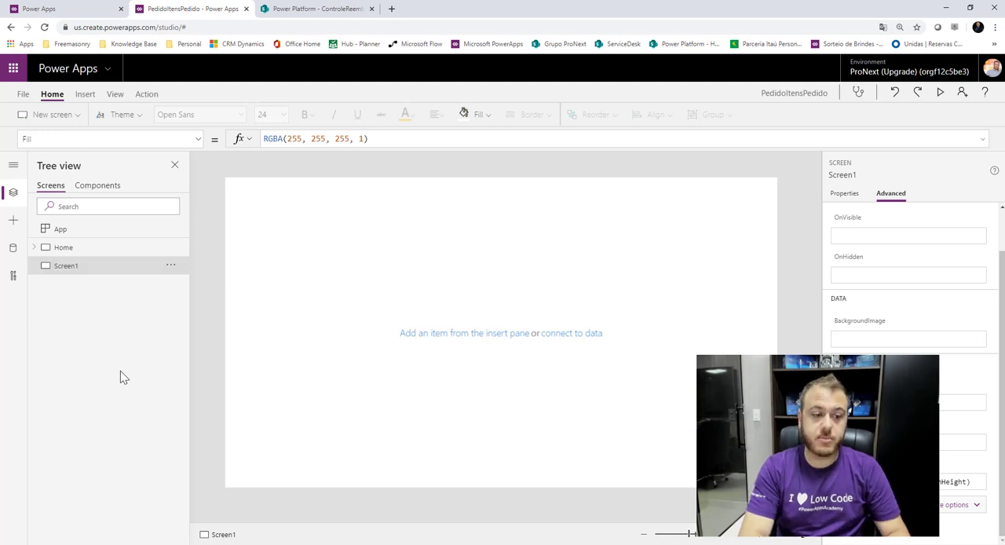
Add another blank screen and rename it CriarItem.
{"action": "left_click", "coordinate": [51, 117]}
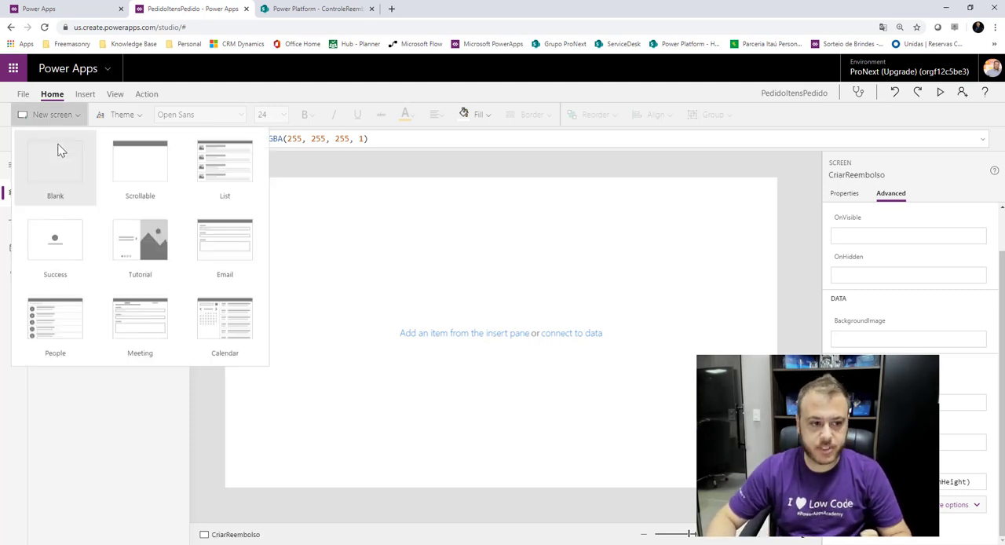
{"action": "left_click", "coordinate": [58, 150]}
{"action": "double_click", "coordinate": [69, 285]}
{"action": "type", "text": "Criar"}
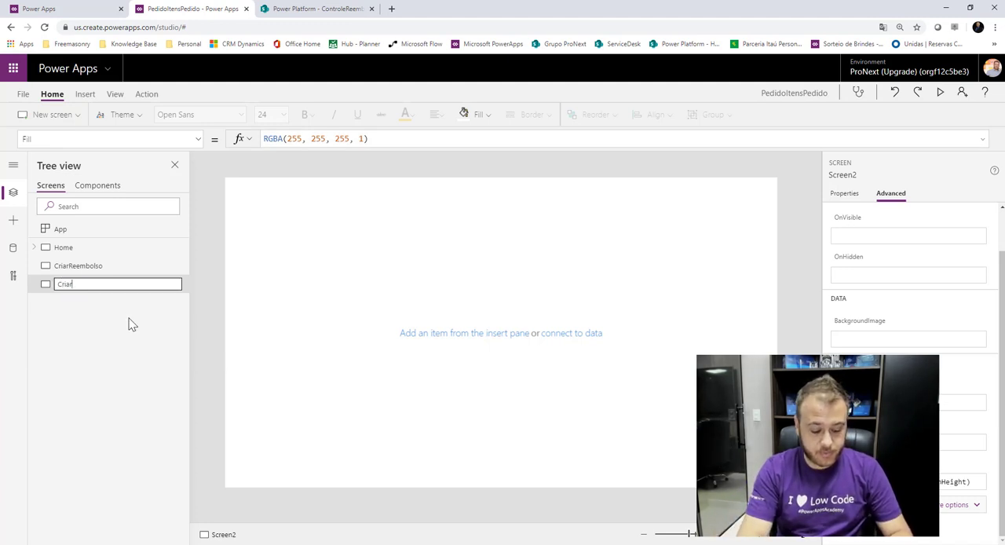
{"action": "type", "text": "Item"}
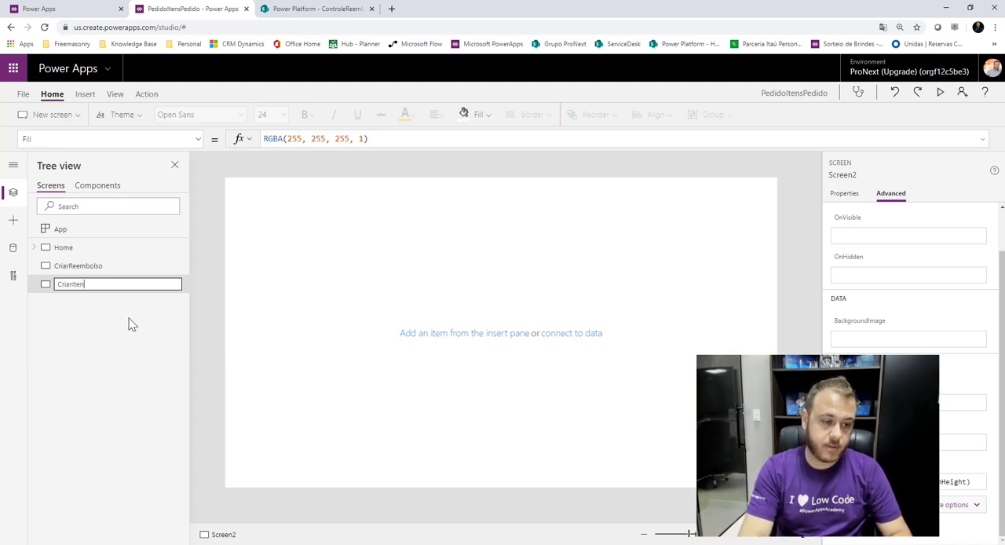
{"action": "key", "text": "Return"}
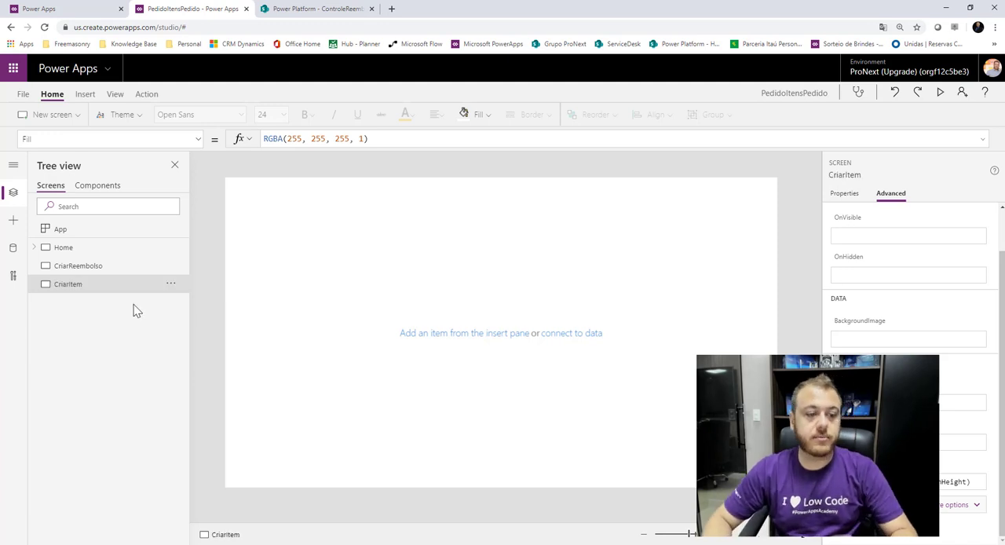
On the Home screen, shift the Reembolsos title slightly left to make room beside it.
{"action": "left_click", "coordinate": [69, 247]}
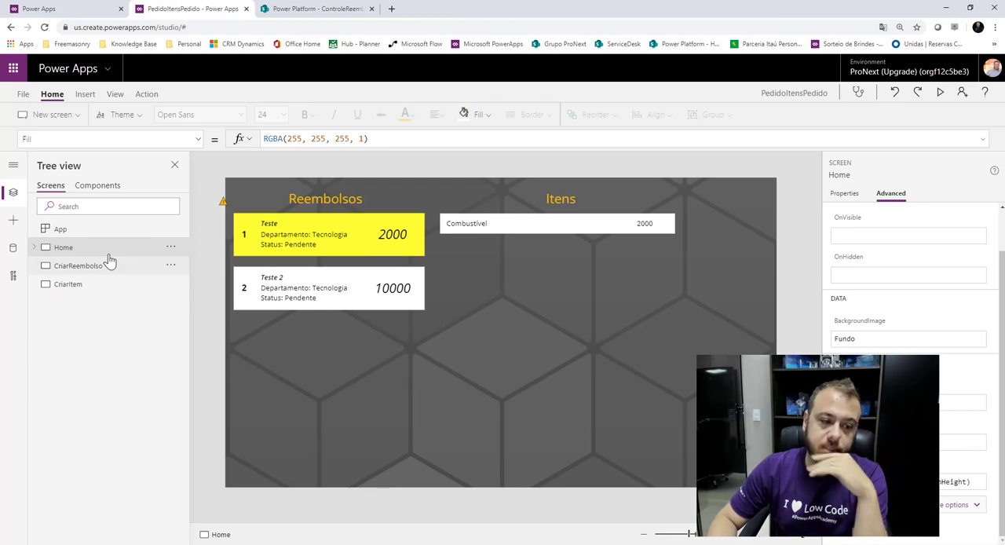
{"action": "left_click", "coordinate": [350, 203]}
{"action": "left_click_drag", "start_coordinate": [350, 199], "coordinate": [334, 200]}
{"action": "left_click", "coordinate": [394, 179]}
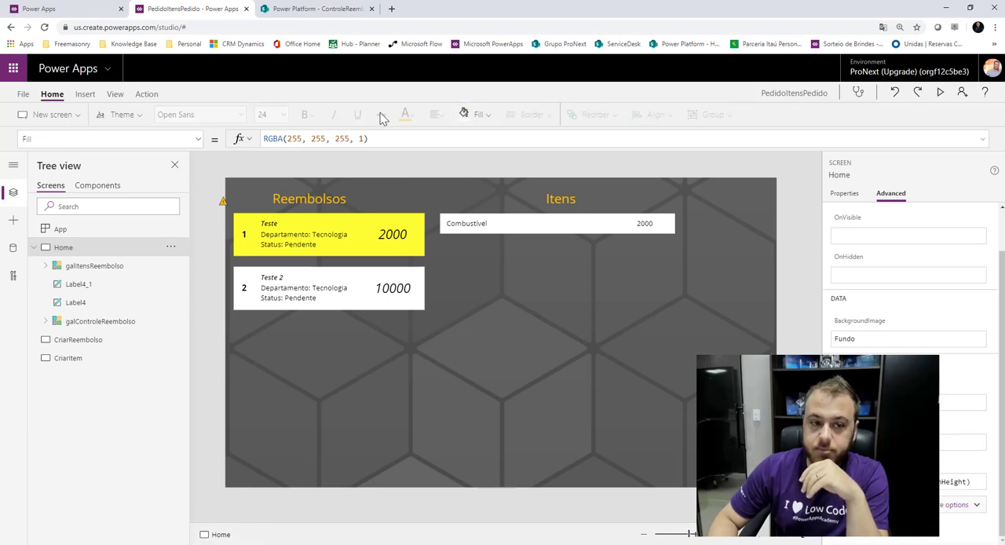
Insert an Add icon on the Home screen and place it to the right of the Reembolsos title.
{"action": "left_click", "coordinate": [86, 95]}
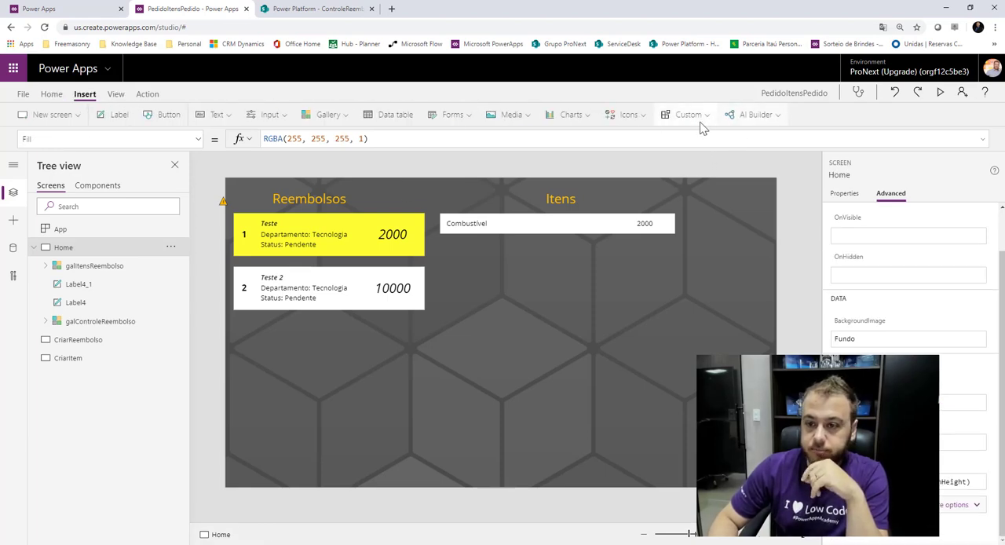
{"action": "left_click", "coordinate": [629, 117]}
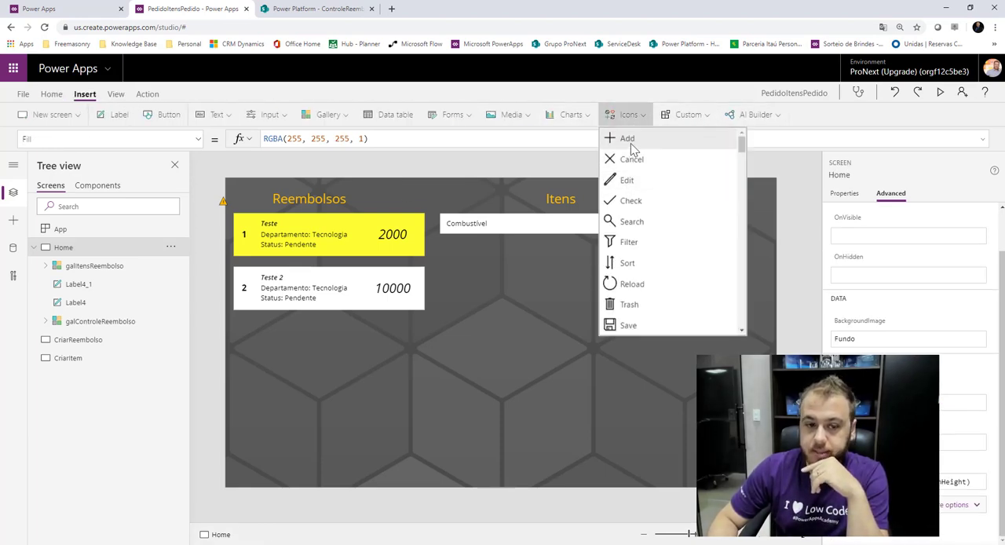
{"action": "left_click", "coordinate": [629, 139]}
{"action": "left_click_drag", "start_coordinate": [248, 202], "coordinate": [393, 202]}
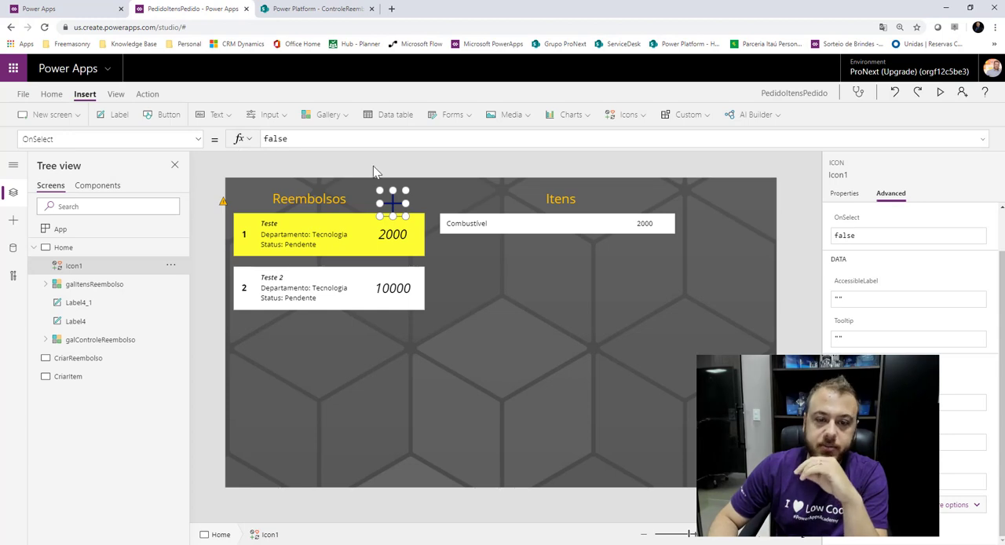
Color the Add icon RGBA(255, 191, 0, 1), shrink it slightly and move it close to the Reembolsos title.
{"action": "left_click", "coordinate": [52, 94]}
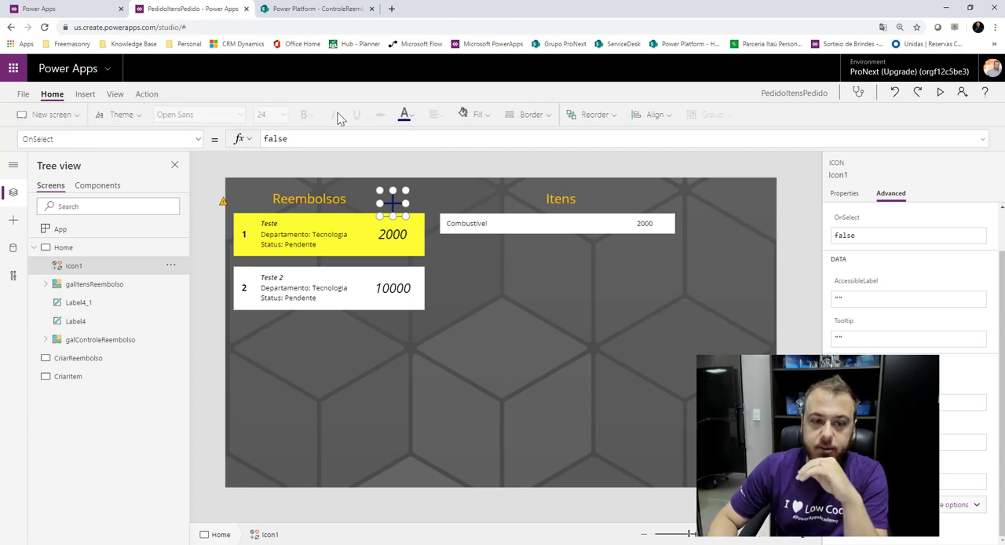
{"action": "left_click", "coordinate": [416, 116]}
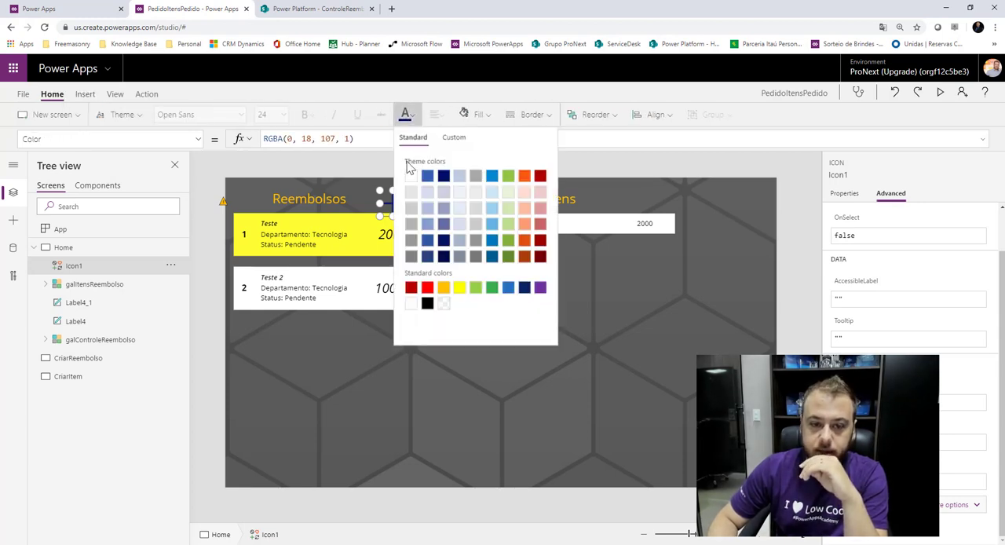
{"action": "left_click", "coordinate": [376, 190]}
{"action": "left_click", "coordinate": [393, 203]}
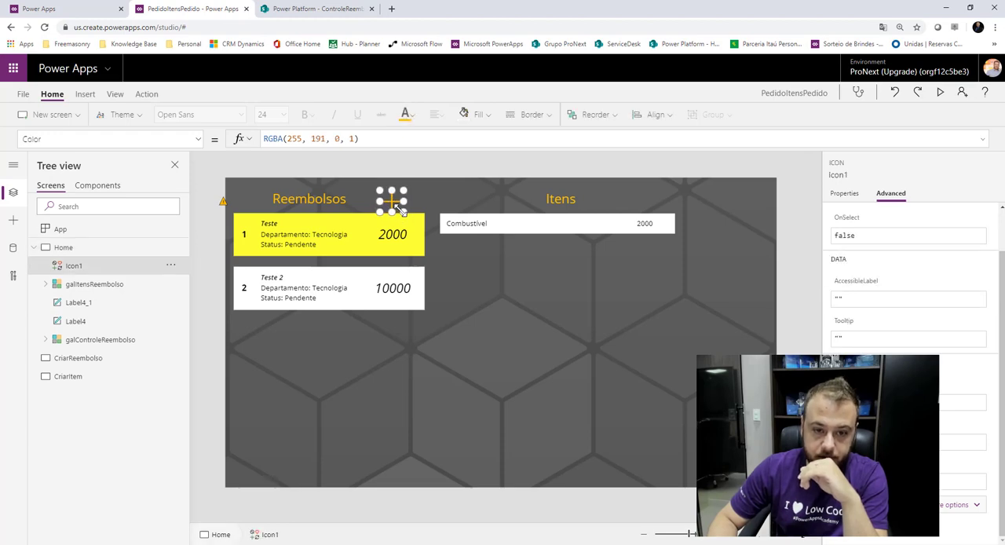
{"action": "left_click_drag", "start_coordinate": [392, 202], "coordinate": [369, 201]}
{"action": "left_click", "coordinate": [398, 162]}
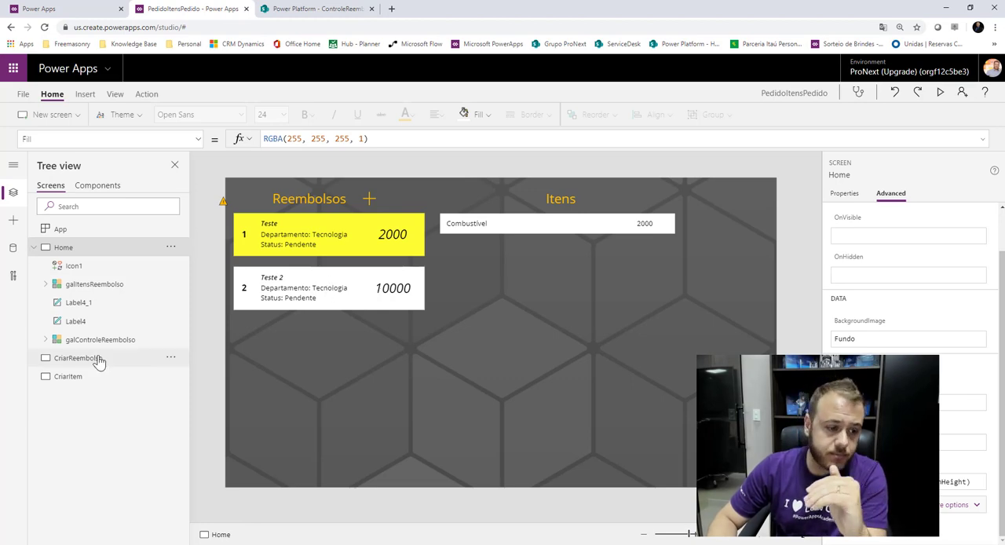
Set the CriarReembolso screen's background image to Fundo with the image position Fill.
{"action": "left_click", "coordinate": [35, 247]}
{"action": "left_click", "coordinate": [91, 271]}
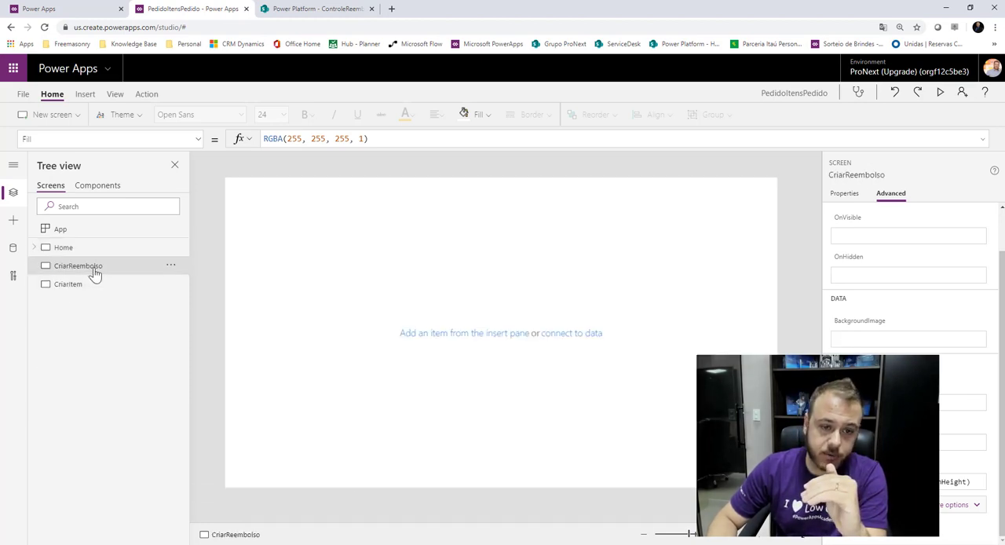
{"action": "left_click", "coordinate": [854, 196]}
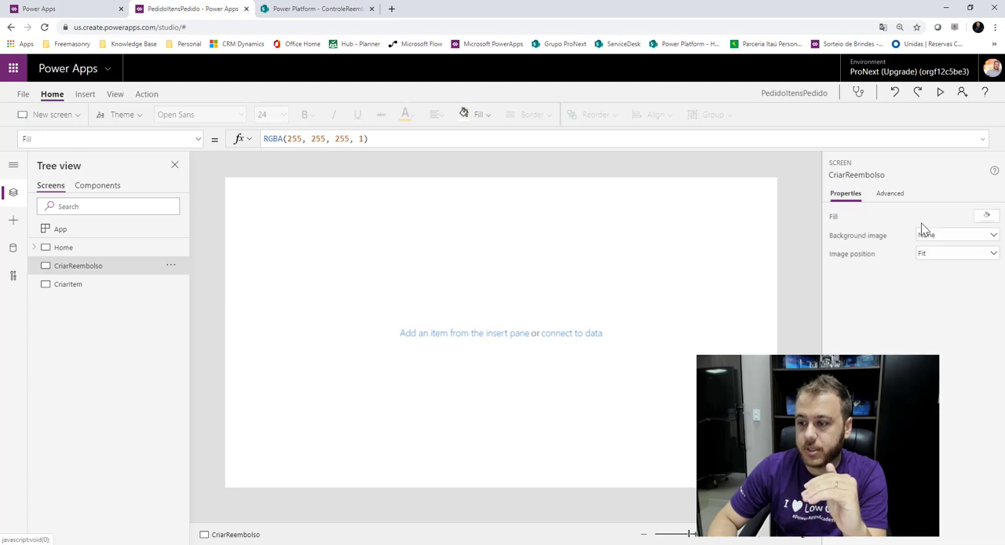
{"action": "left_click", "coordinate": [960, 235]}
{"action": "left_click", "coordinate": [943, 276]}
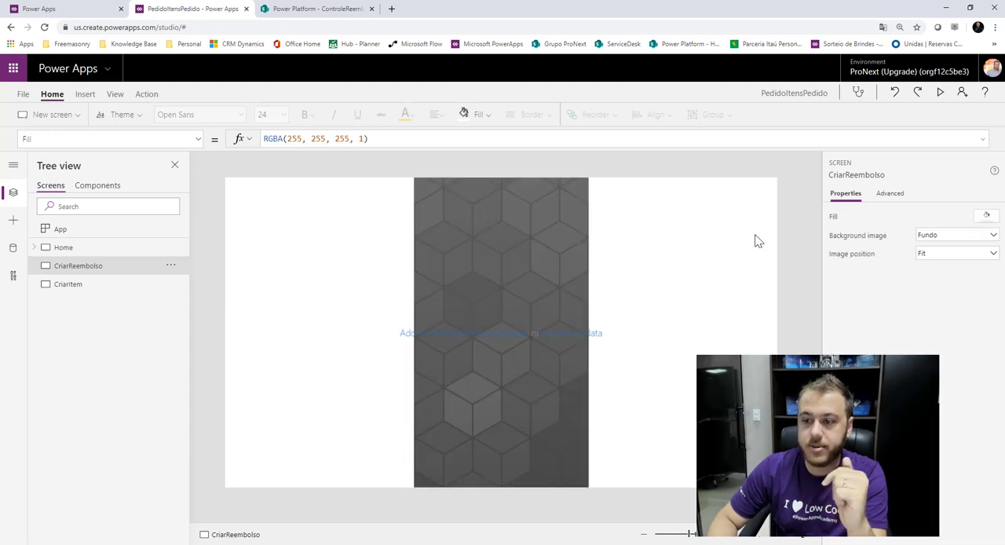
{"action": "left_click", "coordinate": [981, 259]}
{"action": "left_click", "coordinate": [962, 267]}
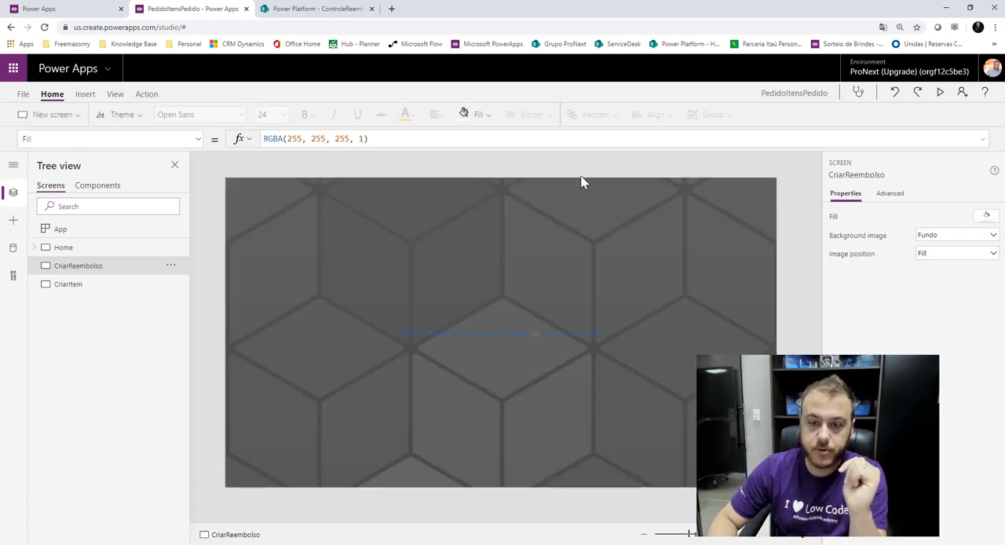
Insert an edit form on the CriarReembolso screen and rename it FormReembolso.
{"action": "left_click", "coordinate": [80, 95]}
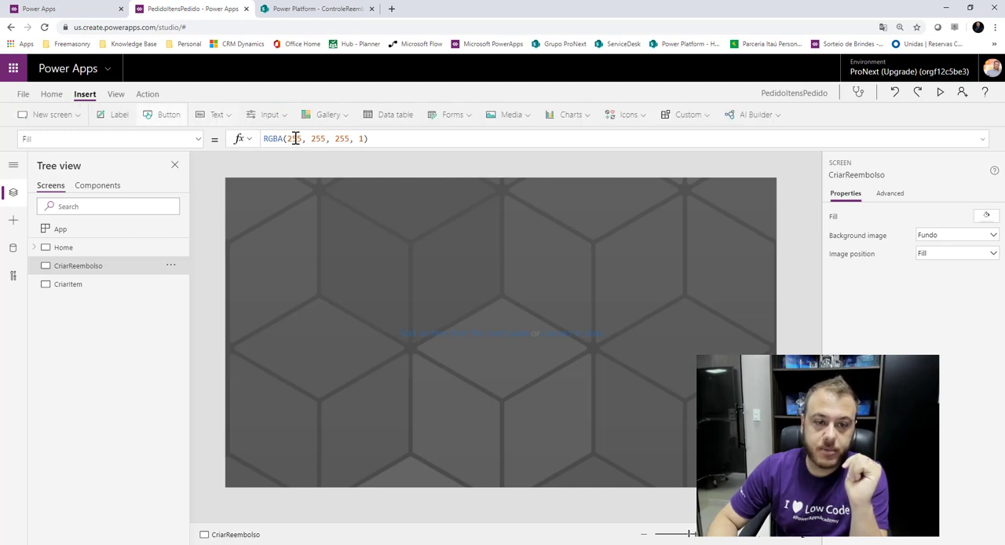
{"action": "left_click", "coordinate": [453, 116]}
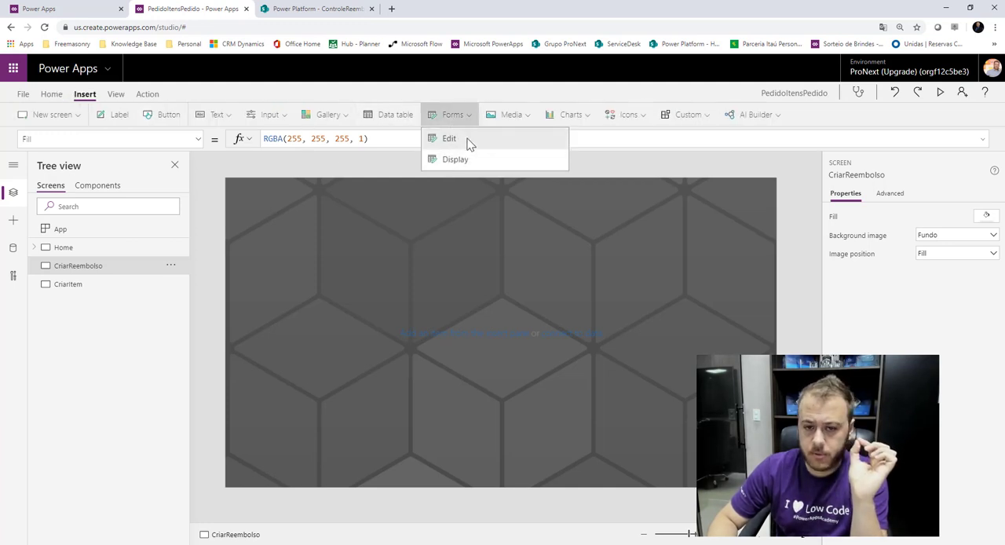
{"action": "left_click", "coordinate": [466, 142]}
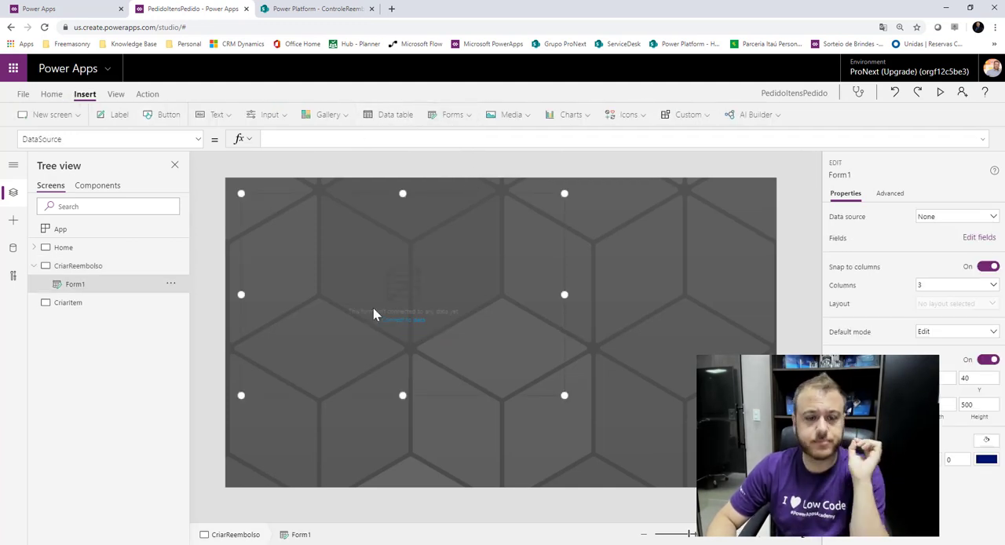
{"action": "double_click", "coordinate": [95, 290]}
{"action": "type", "text": "FormReem"}
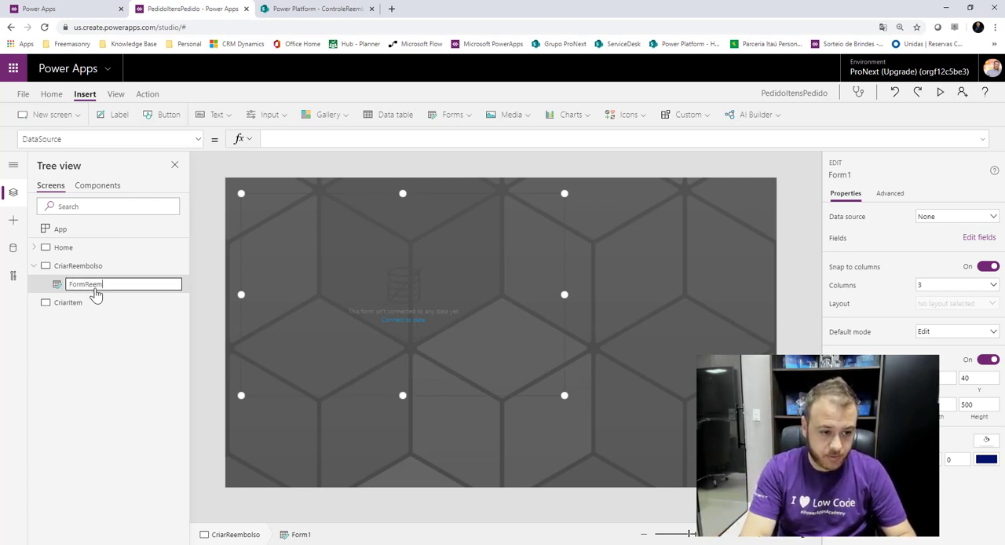
{"action": "type", "text": "bolso"}
{"action": "key", "text": "Return"}
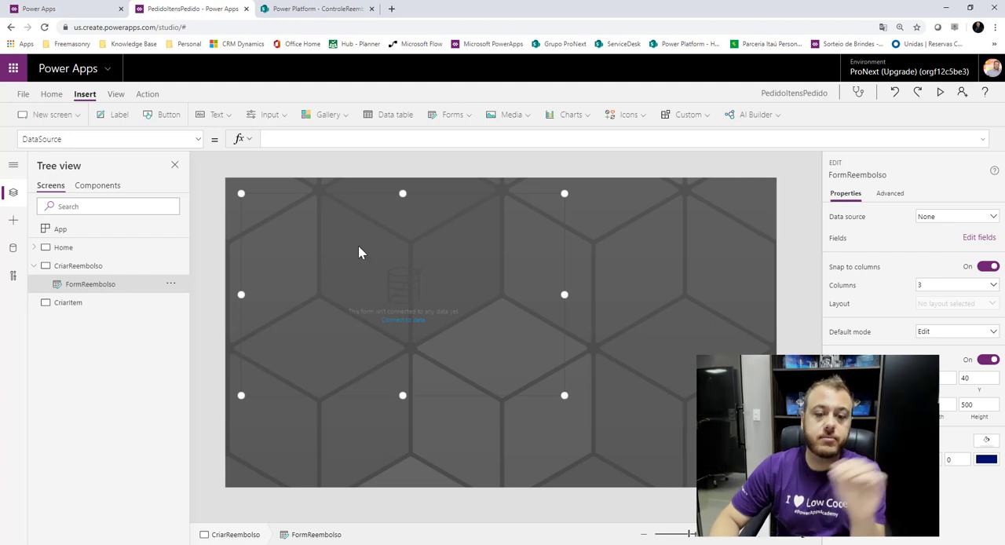
Connect FormReembolso to the ControleReembolso data source and resize it to nearly the screen's width and a height of about 482.
{"action": "left_click", "coordinate": [938, 225]}
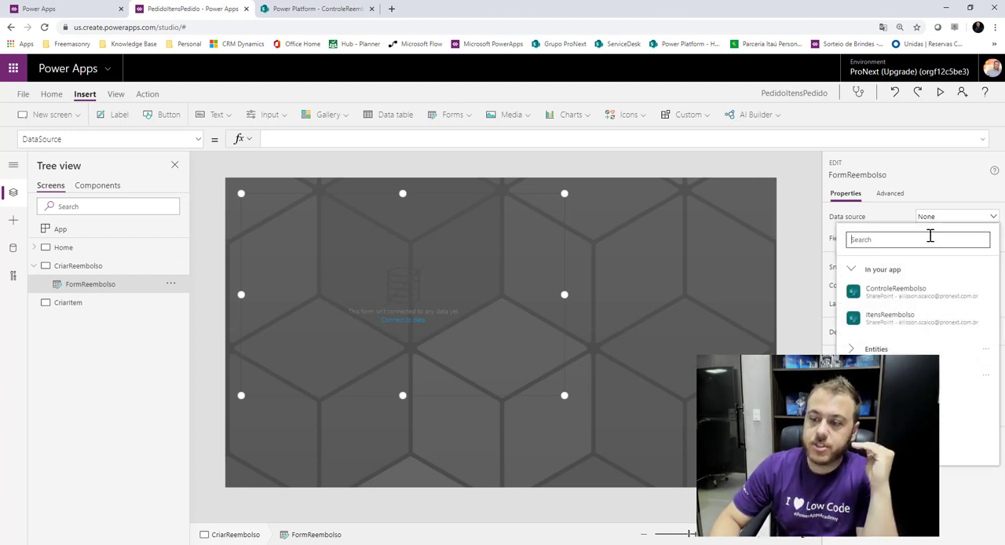
{"action": "left_click", "coordinate": [911, 292]}
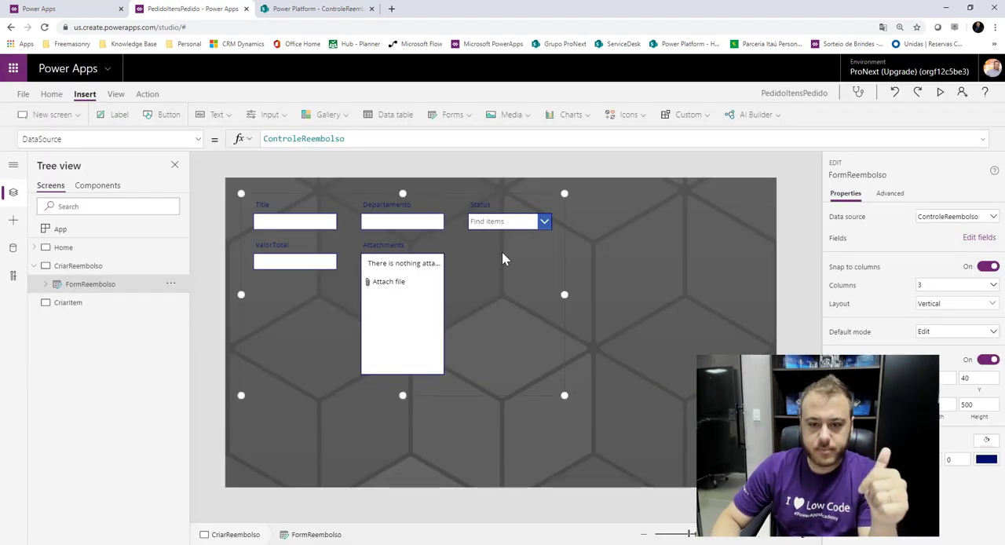
{"action": "left_click_drag", "start_coordinate": [632, 295], "coordinate": [695, 290]}
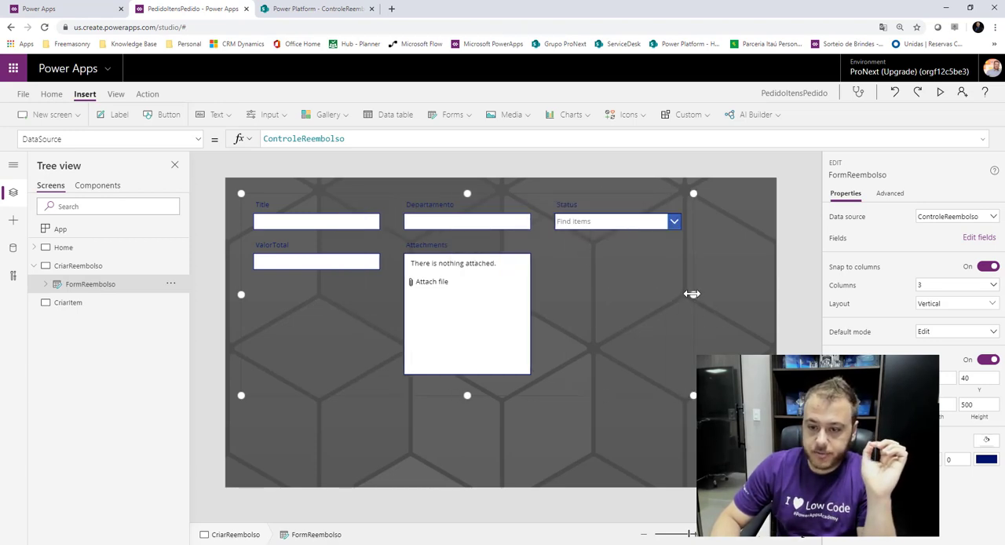
{"action": "left_click_drag", "start_coordinate": [692, 293], "coordinate": [729, 295]}
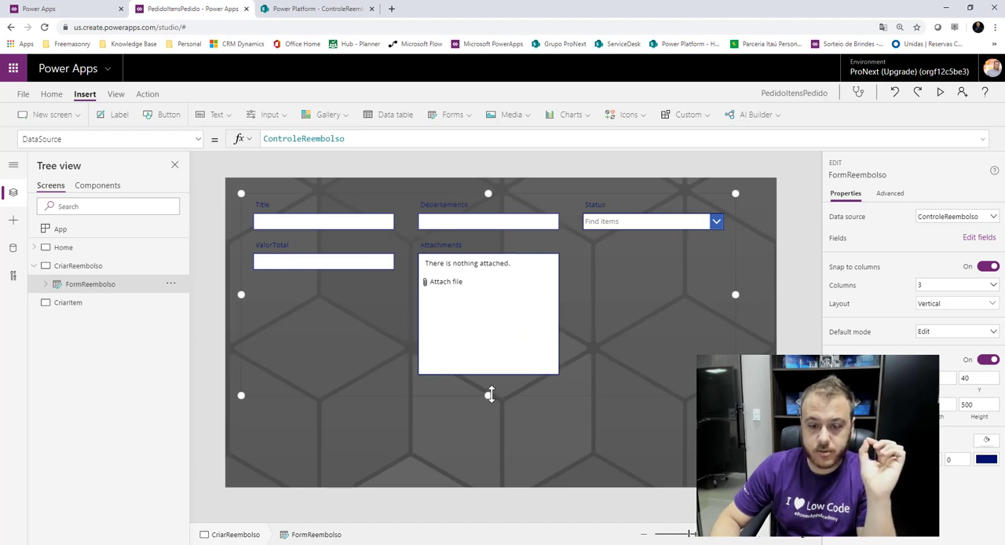
{"action": "left_click_drag", "start_coordinate": [490, 394], "coordinate": [497, 388]}
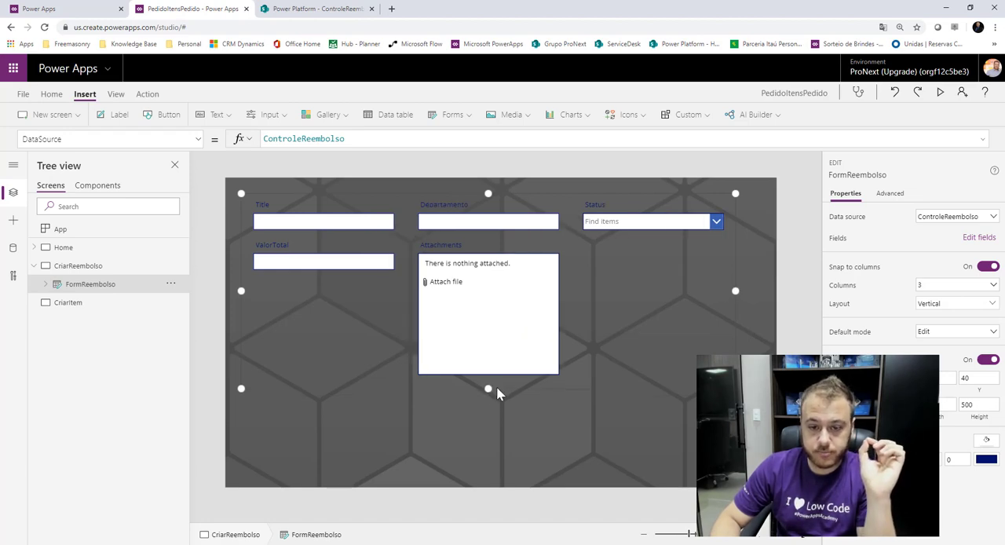
Remove the Attachments field from FormReembolso.
{"action": "left_click", "coordinate": [972, 238]}
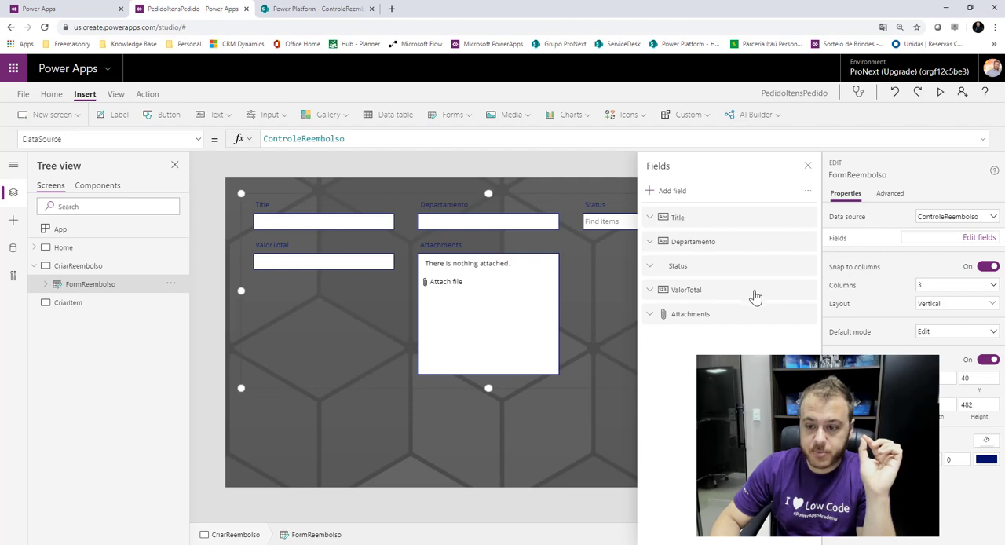
{"action": "left_click", "coordinate": [808, 316]}
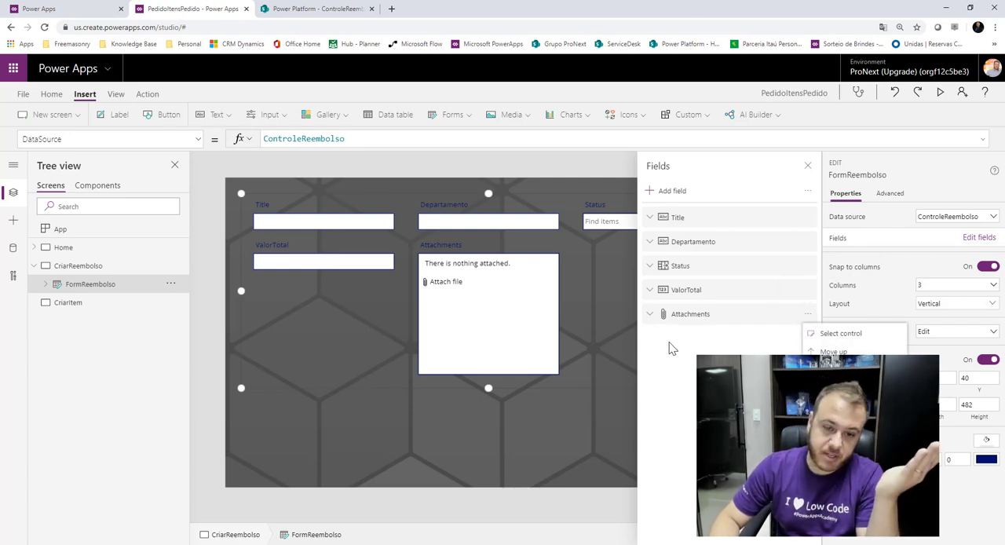
{"action": "left_click", "coordinate": [834, 388]}
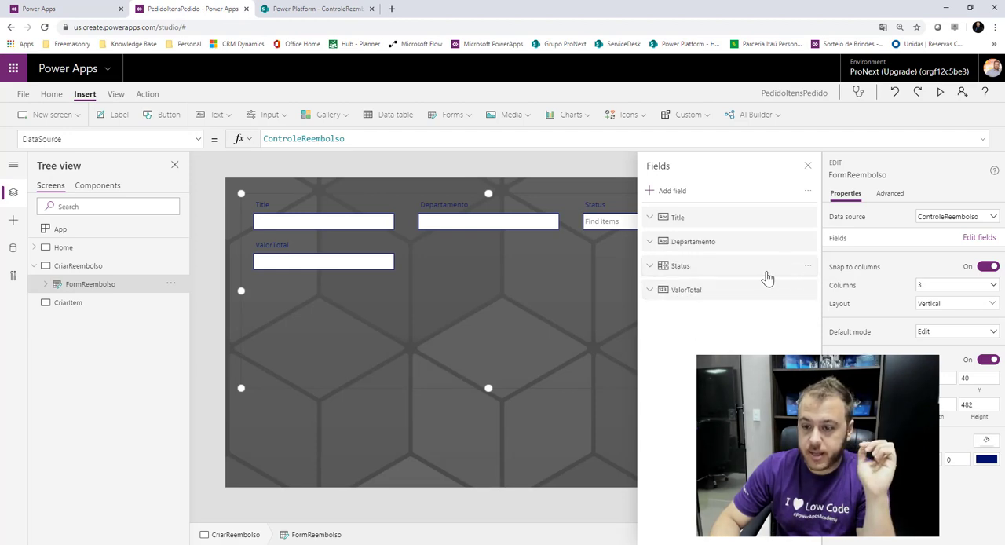
{"action": "left_click", "coordinate": [809, 168]}
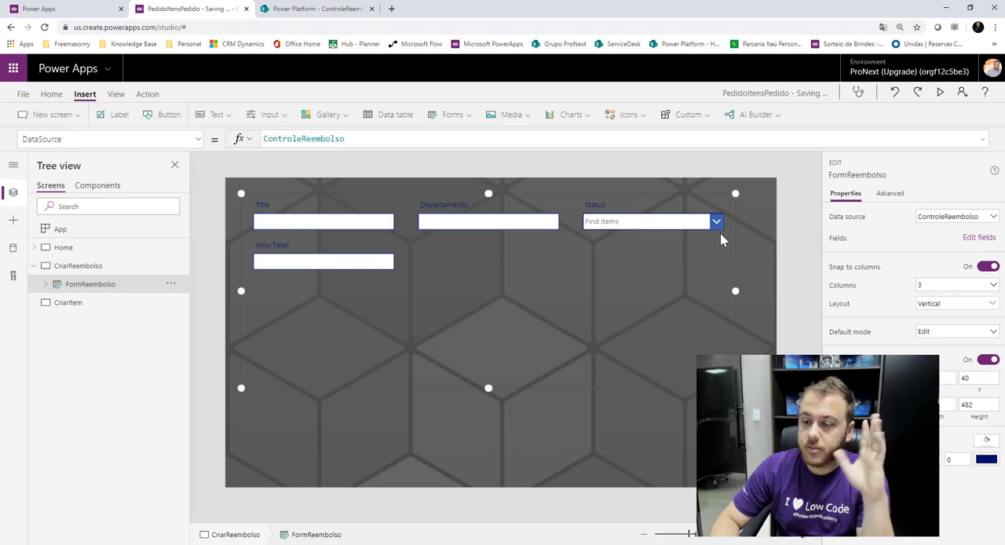
Check the ControleReembolso list in SharePoint, and remove the Status field from FormReembolso in Power Apps.
{"action": "left_click", "coordinate": [975, 238]}
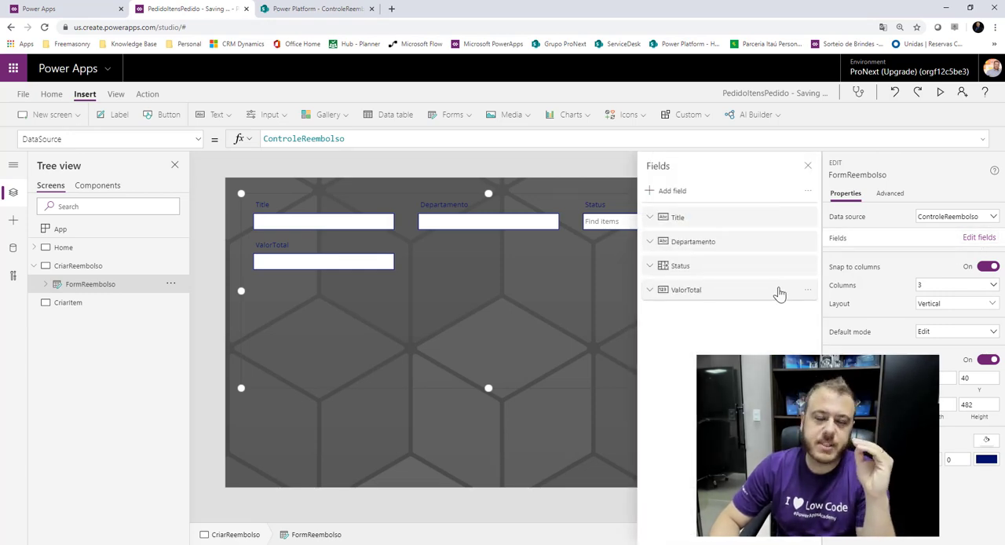
{"action": "left_click", "coordinate": [806, 267]}
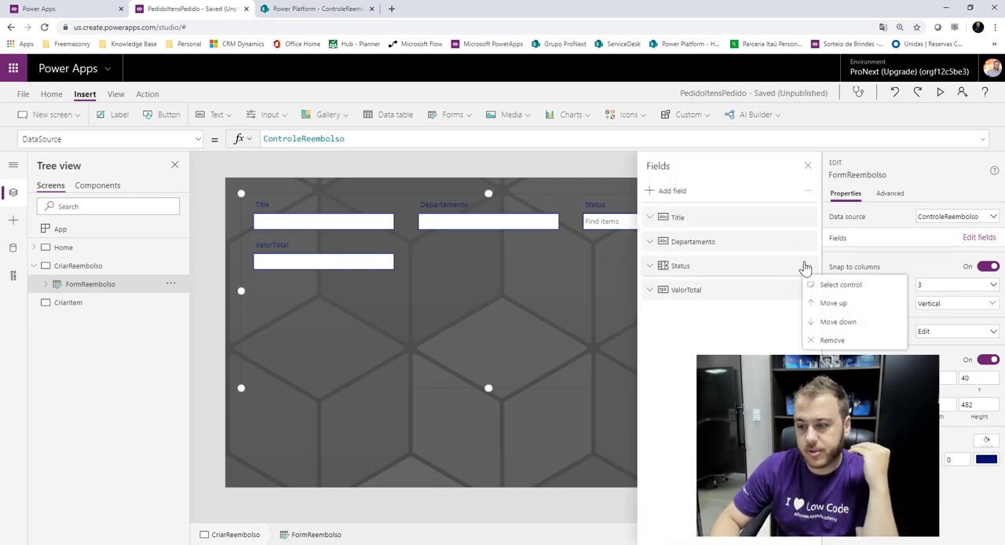
{"action": "left_click", "coordinate": [296, 8]}
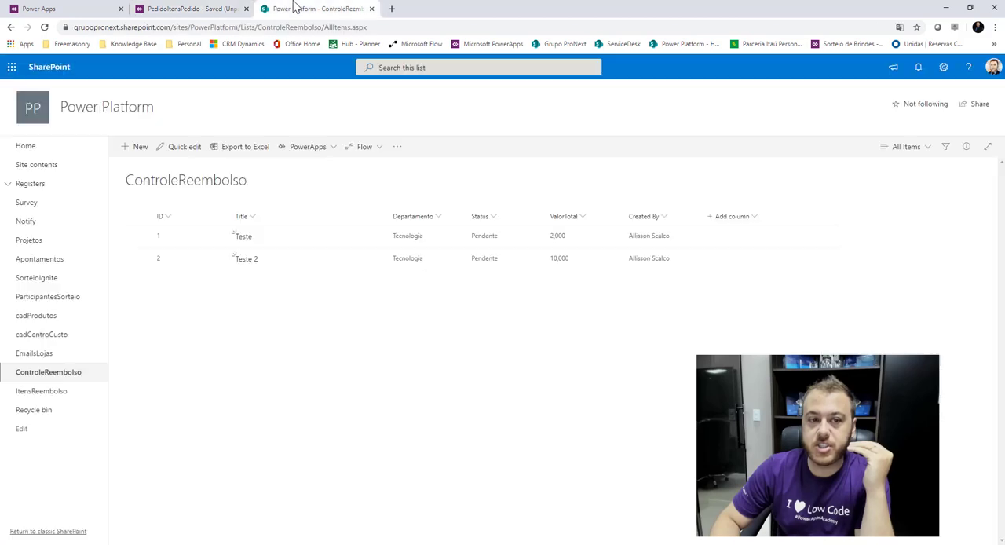
{"action": "left_click", "coordinate": [56, 393]}
{"action": "left_click", "coordinate": [63, 374]}
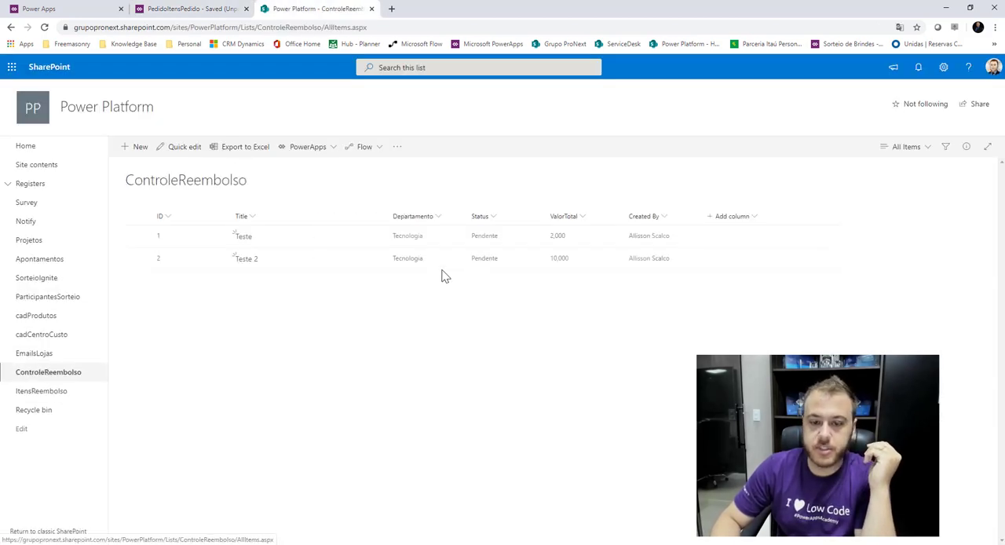
{"action": "left_click", "coordinate": [236, 9]}
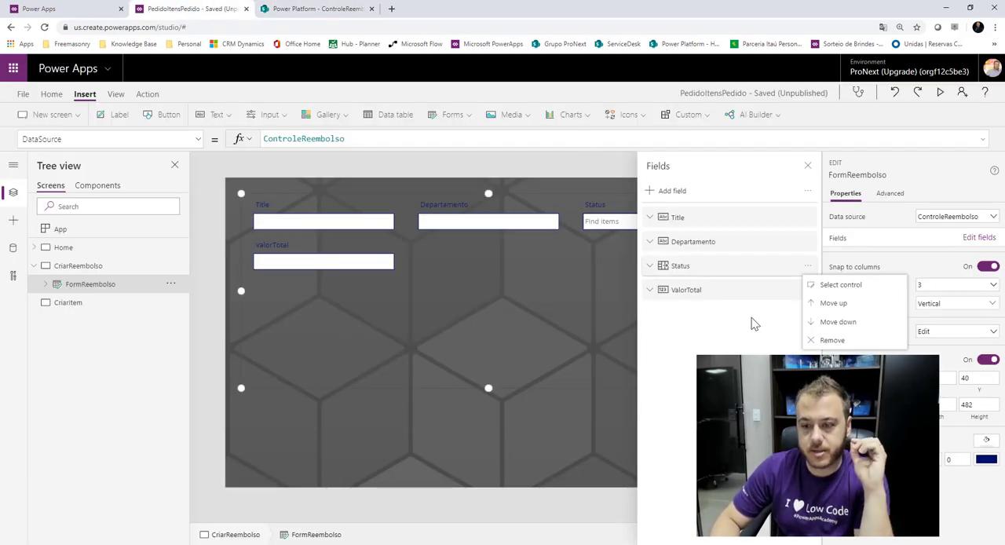
{"action": "left_click", "coordinate": [845, 341]}
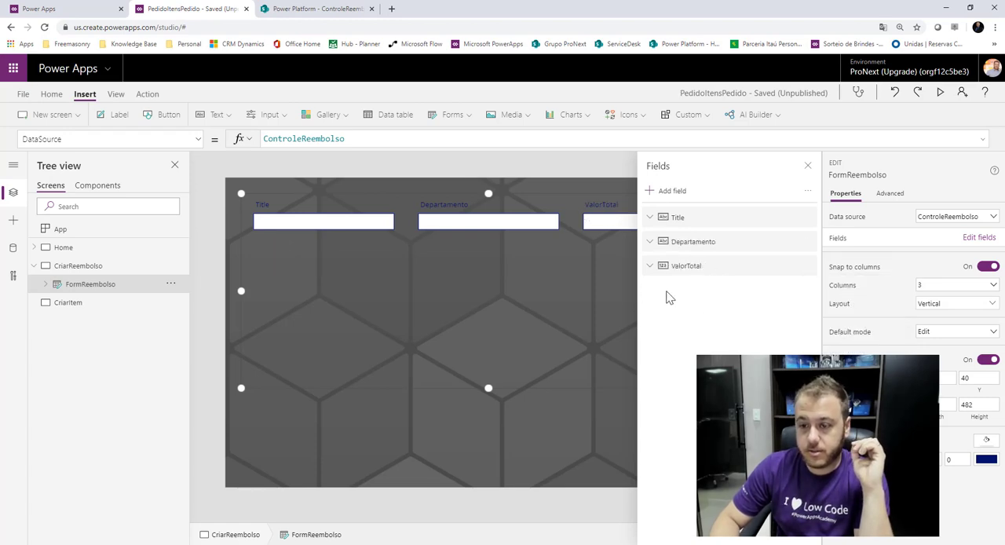
{"action": "left_click", "coordinate": [809, 166]}
Shrink FormReembolso to a height of about 142 and move it down to a Y position of about 72.
{"action": "left_click_drag", "start_coordinate": [487, 388], "coordinate": [552, 206]}
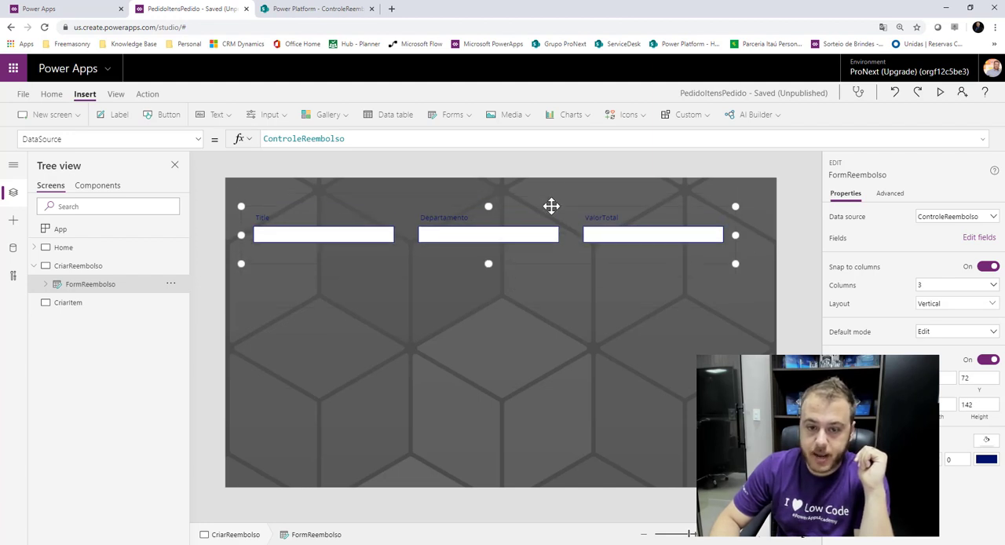
{"action": "left_click", "coordinate": [349, 165]}
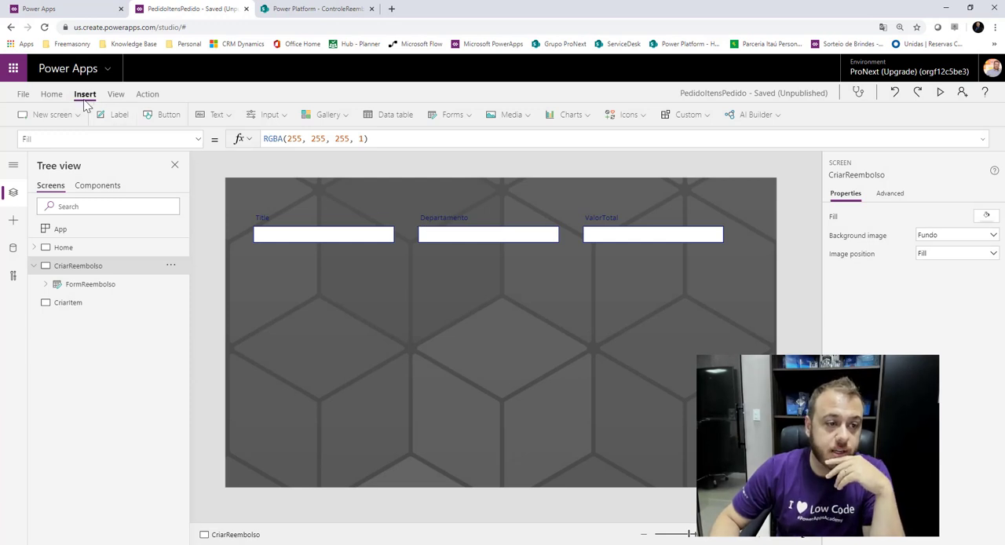
Add a button labelled Salvar to the CriarReembolso screen, below the ValorTotal field at about X 1070, Y 214.
{"action": "left_click", "coordinate": [168, 114]}
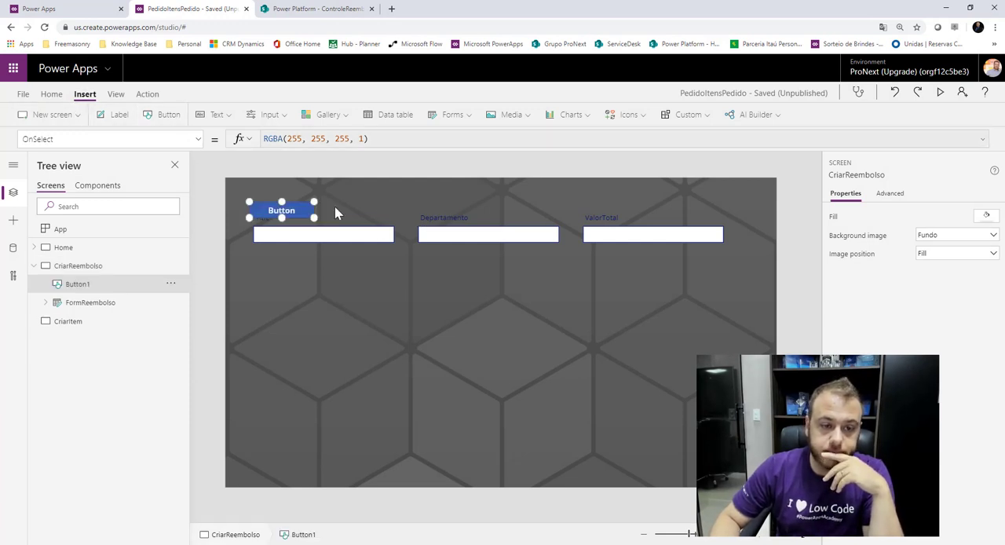
{"action": "left_click_drag", "start_coordinate": [277, 209], "coordinate": [684, 271]}
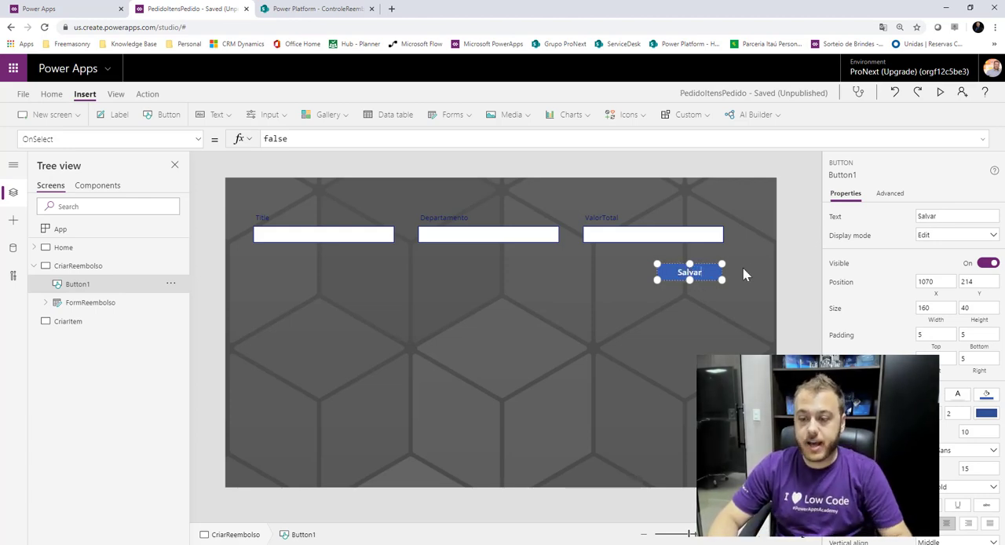
{"action": "left_click", "coordinate": [806, 234]}
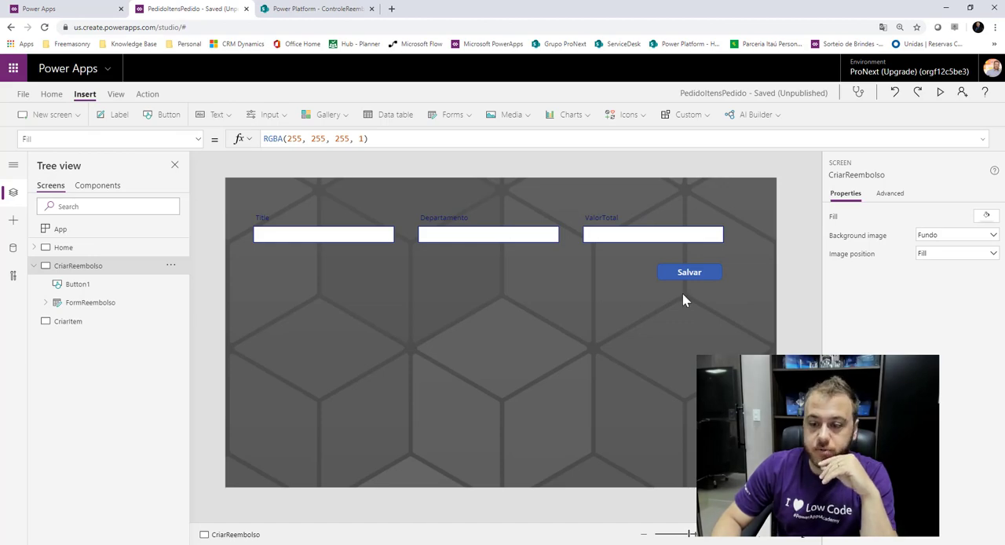
Set the Salvar button's OnSelect formula to SubmitForm(FormReembolso).
{"action": "left_click", "coordinate": [706, 276]}
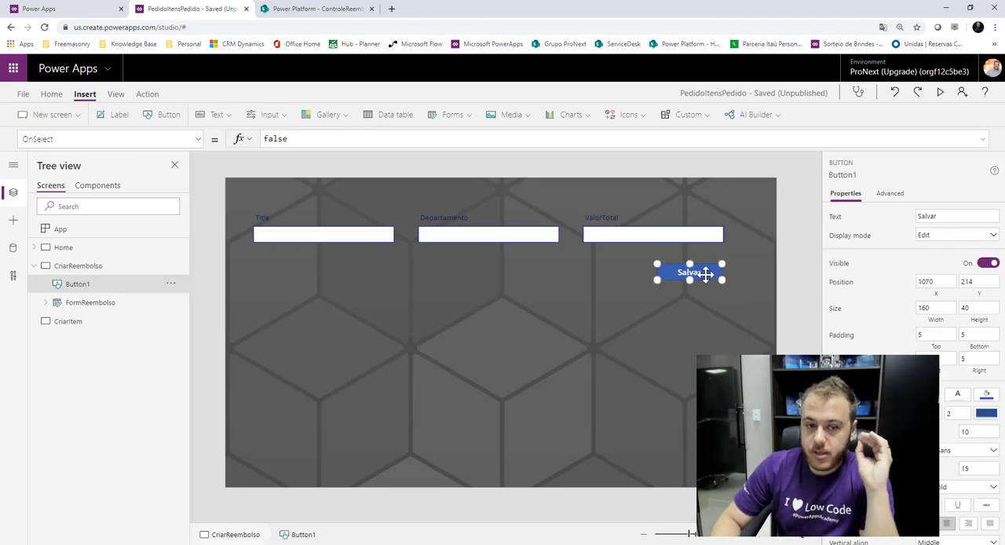
{"action": "double_click", "coordinate": [281, 139]}
{"action": "type", "text": "Sub"}
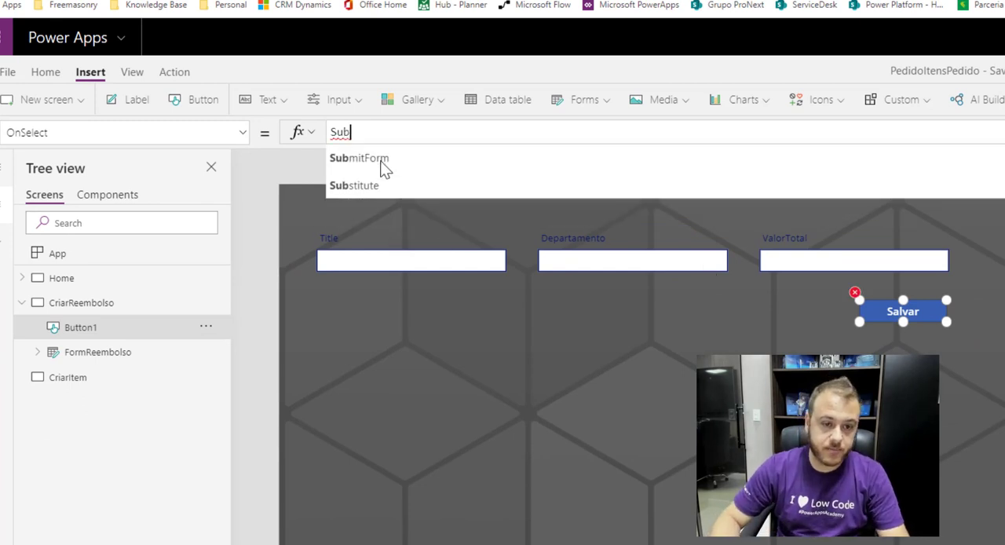
{"action": "left_click", "coordinate": [381, 160]}
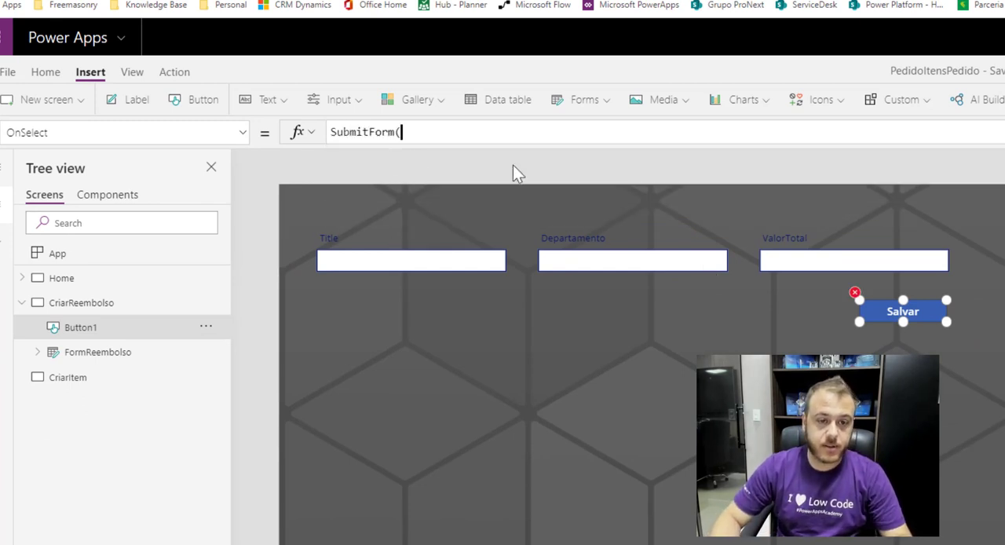
{"action": "type", "text": "Form"}
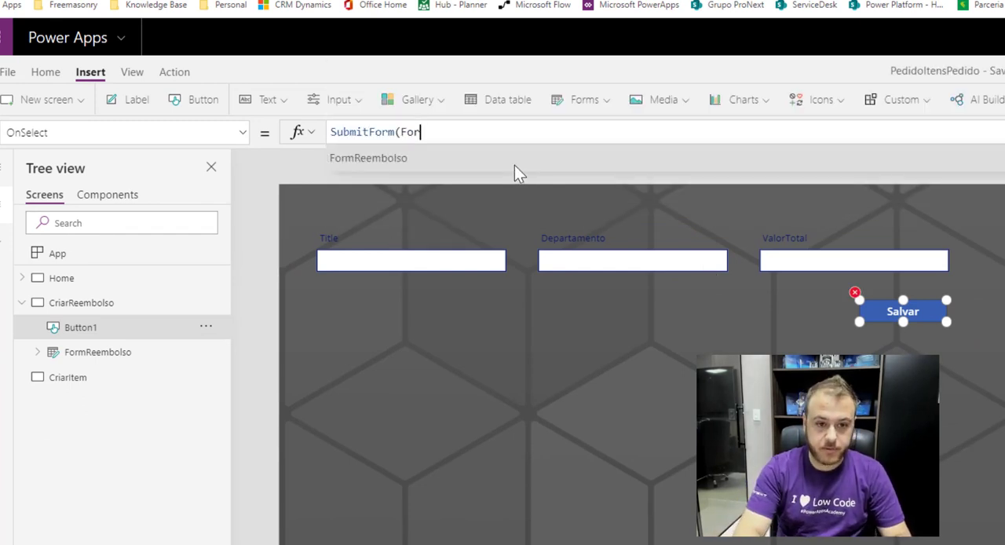
{"action": "key", "text": "BackSpace"}
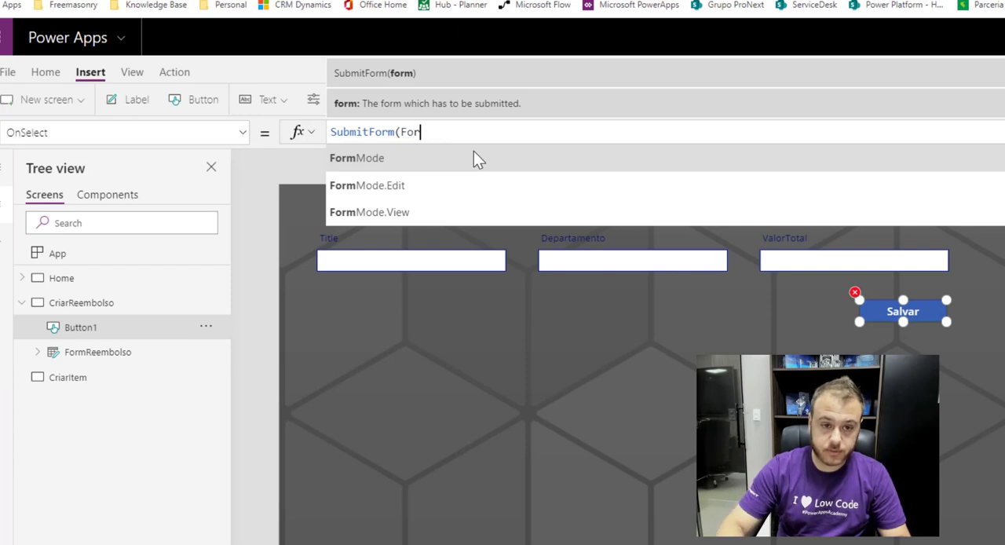
{"action": "type", "text": "mR"}
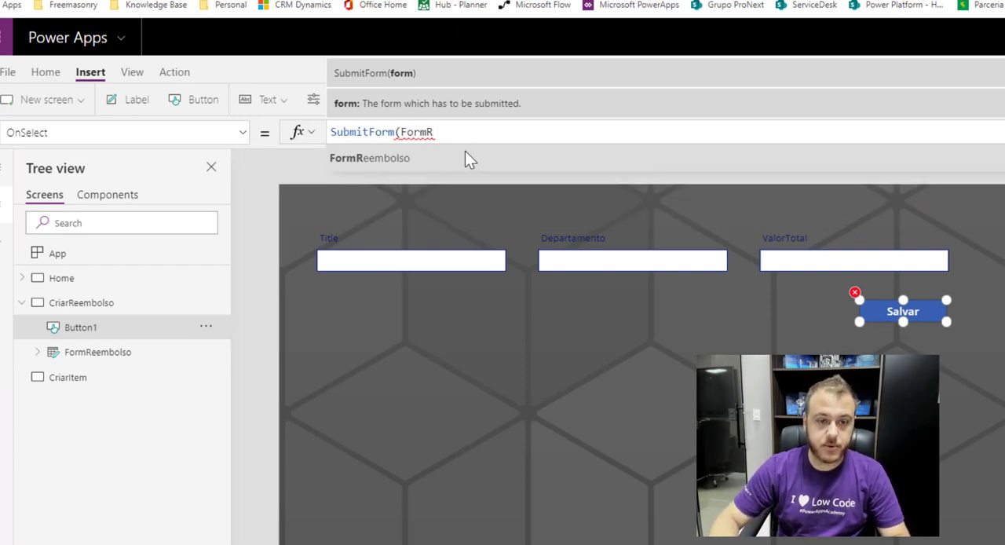
{"action": "left_click", "coordinate": [465, 158]}
{"action": "type", "text": ")"}
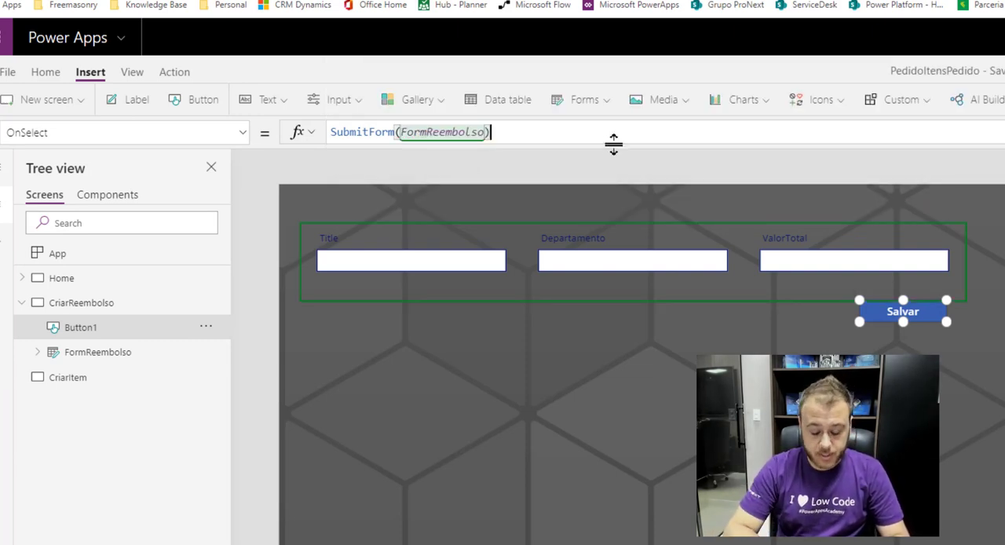
{"action": "type", "text": ";"}
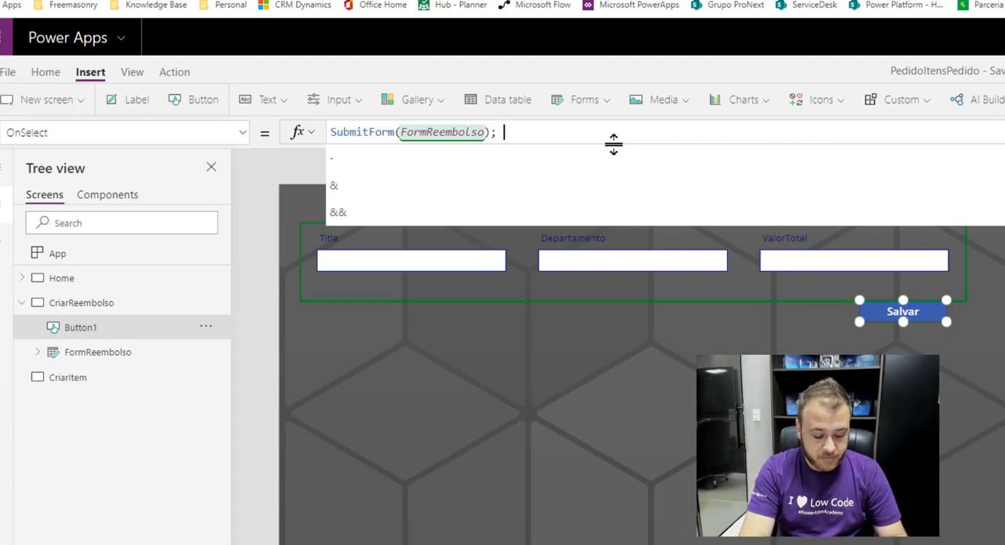
Append ; Notify("Reembolso Criado com Sucesso", NotificationType.Success) to the Salvar button's OnSelect formula.
{"action": "type", "text": "Noti"}
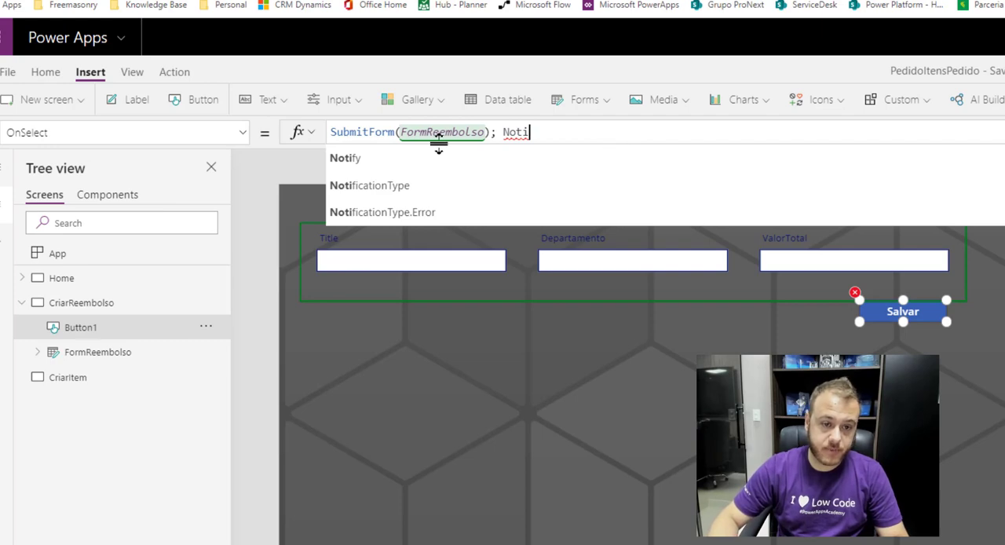
{"action": "left_click", "coordinate": [417, 158]}
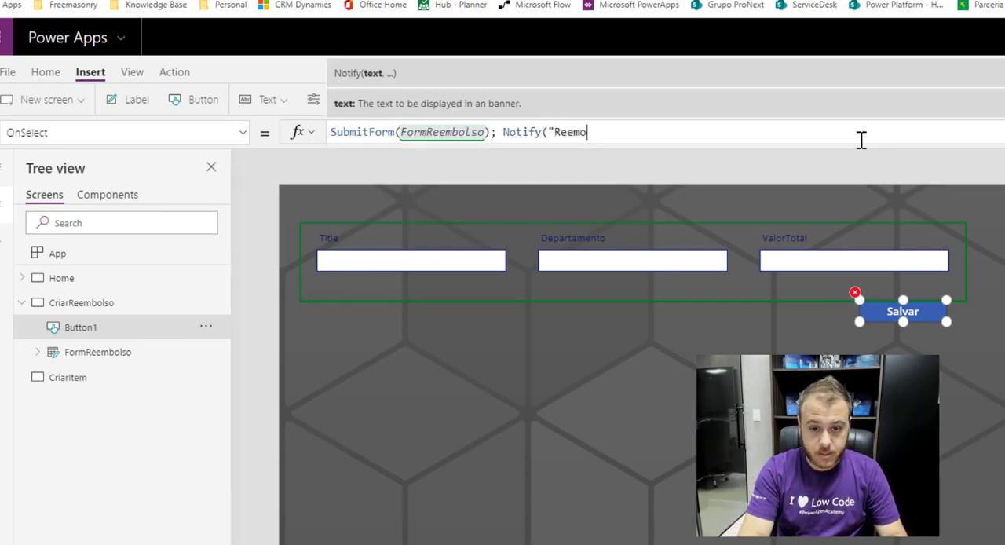
{"action": "type", "text": "\"Reembolso r"}
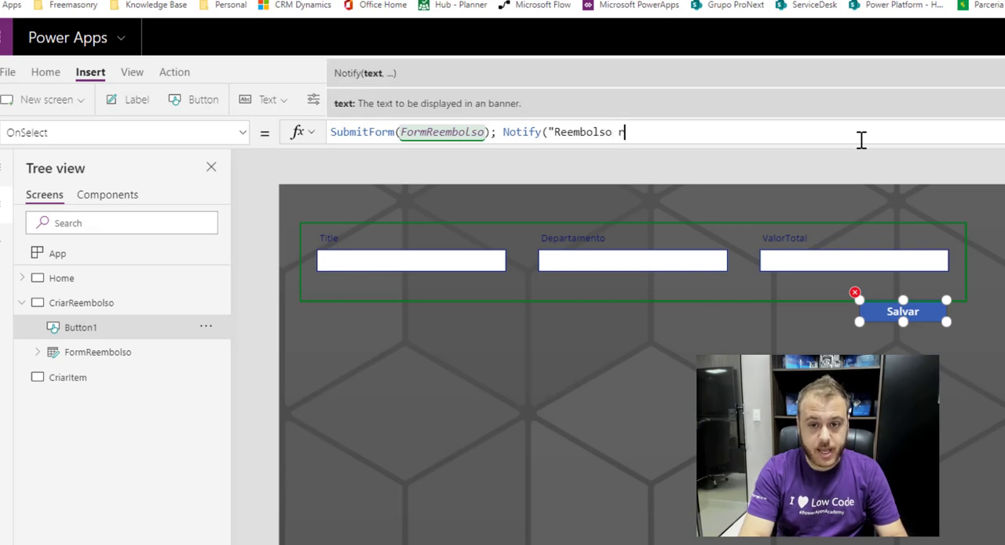
{"action": "key", "text": "BackSpace"}
{"action": "type", "text": "Criad"}
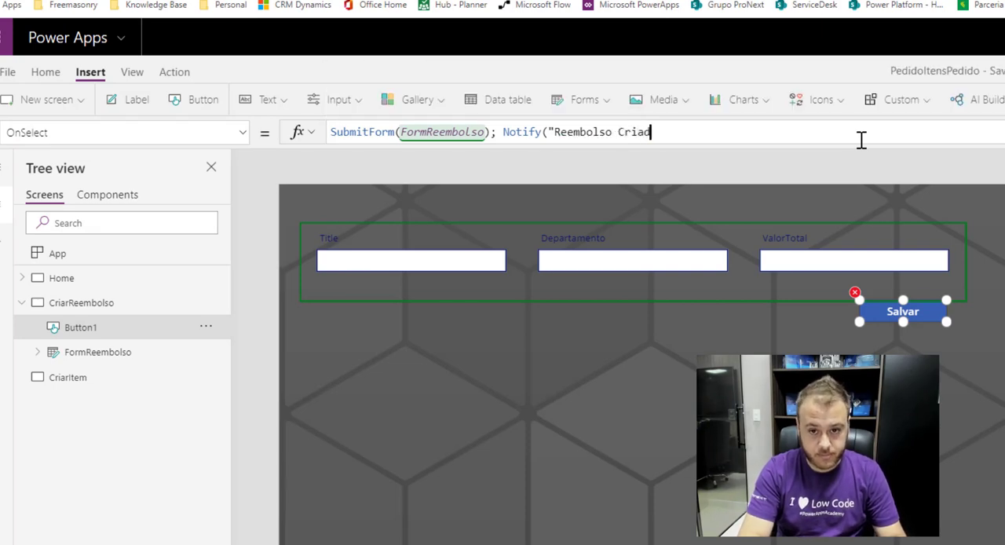
{"action": "type", "text": "o com Sucesso"}
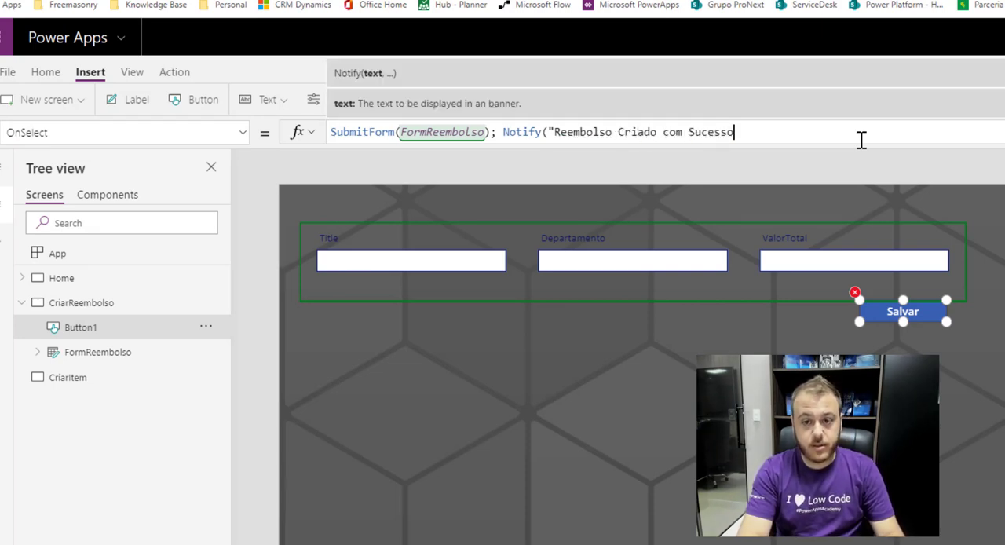
{"action": "type", "text": "\","}
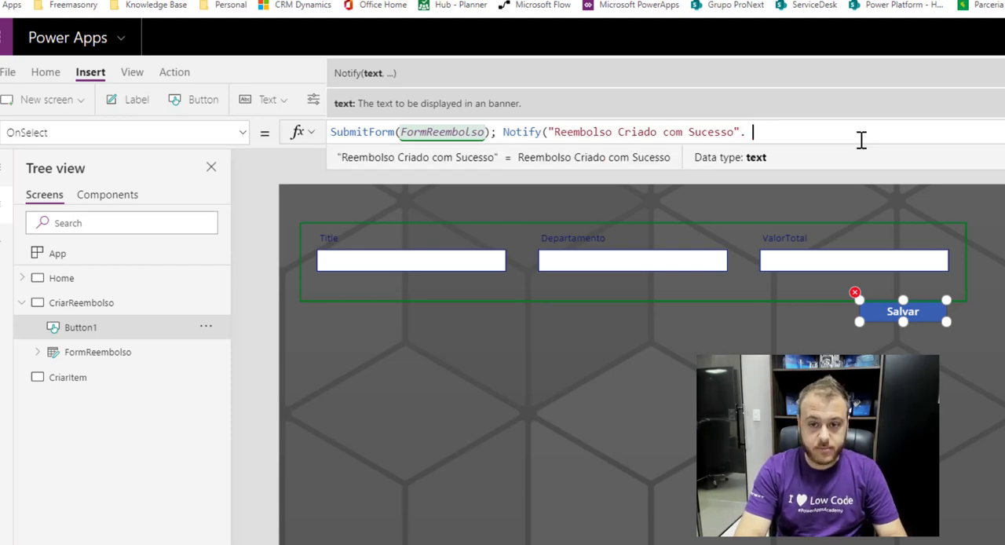
{"action": "key", "text": "BackSpace"}
{"action": "key", "text": "BackSpace"}
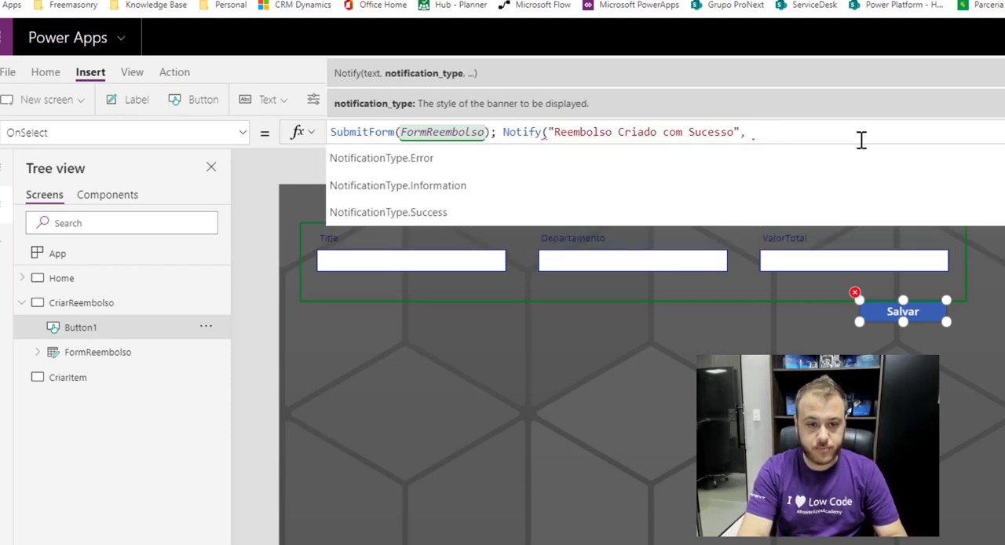
{"action": "type", "text": ","}
{"action": "left_click", "coordinate": [439, 213]}
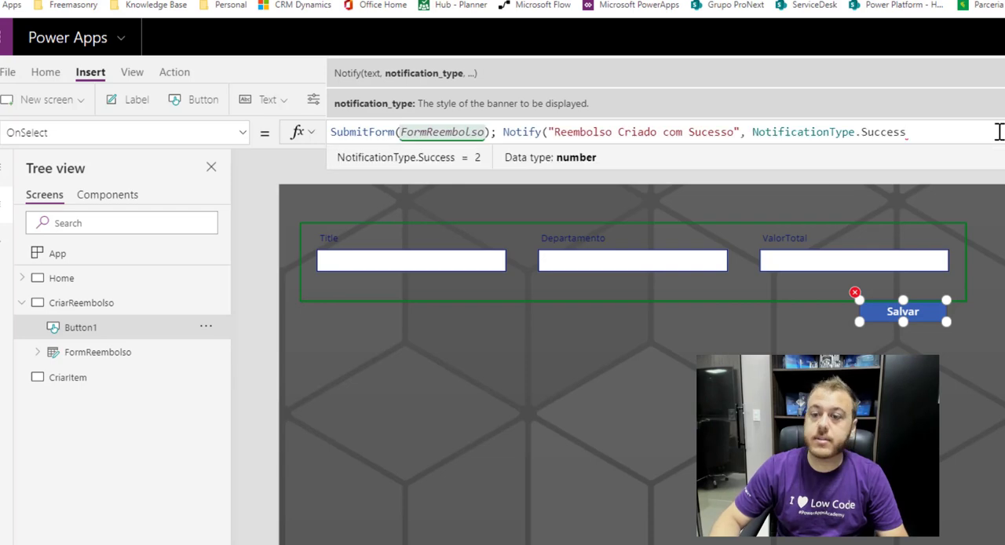
{"action": "type", "text": ")"}
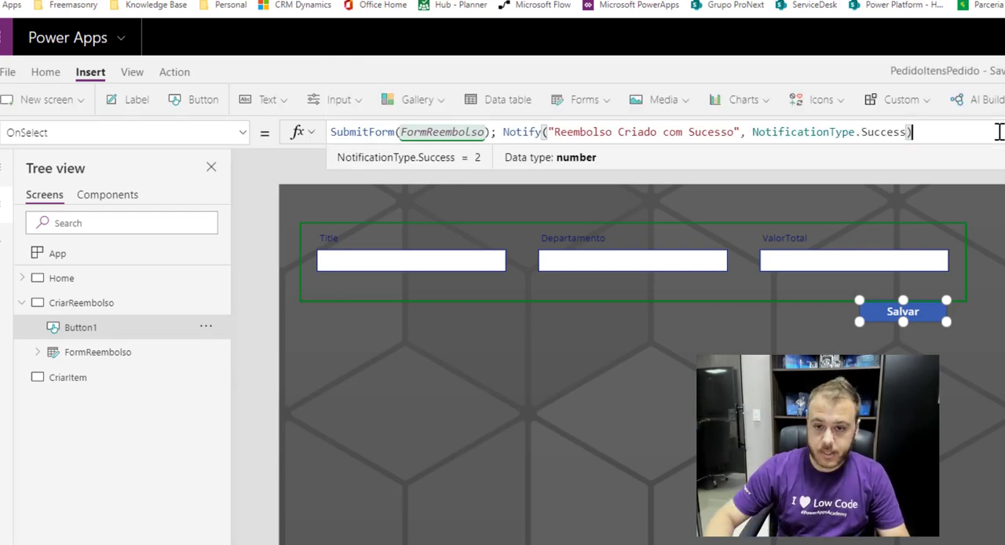
Cut the Notify call out of the Salvar button's OnSelect formula and delete the trailing semicolon.
{"action": "left_click_drag", "start_coordinate": [920, 132], "coordinate": [503, 131]}
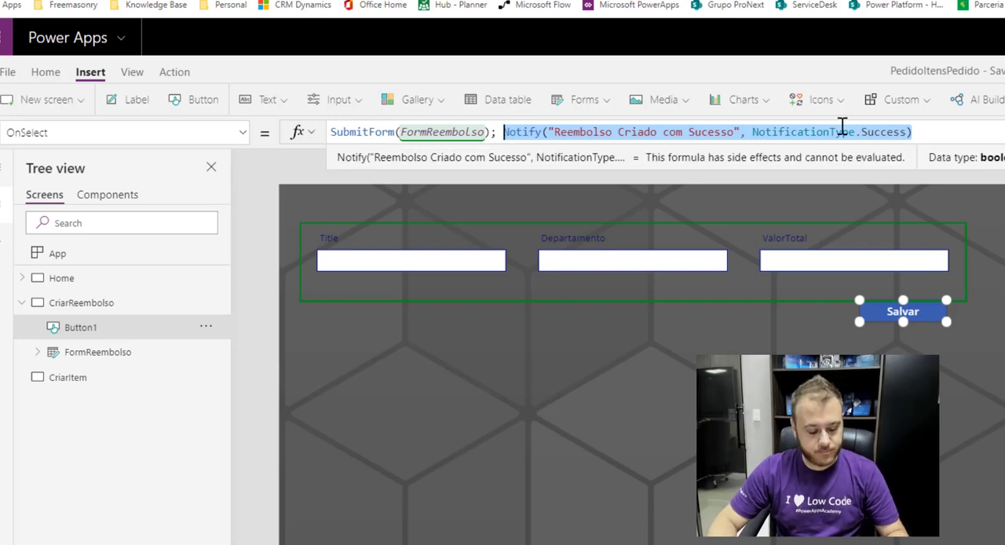
{"action": "key", "text": "ctrl+x"}
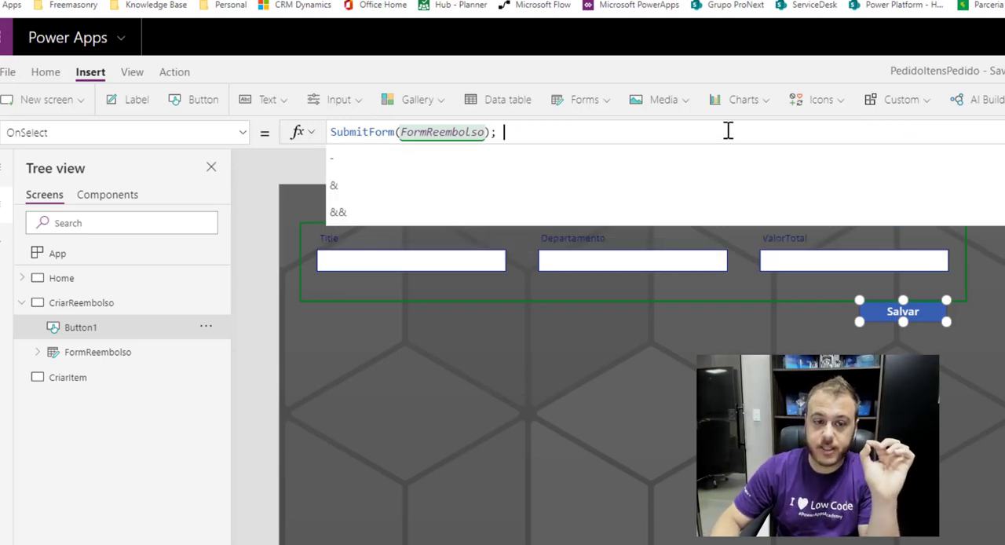
{"action": "key", "text": "BackSpace"}
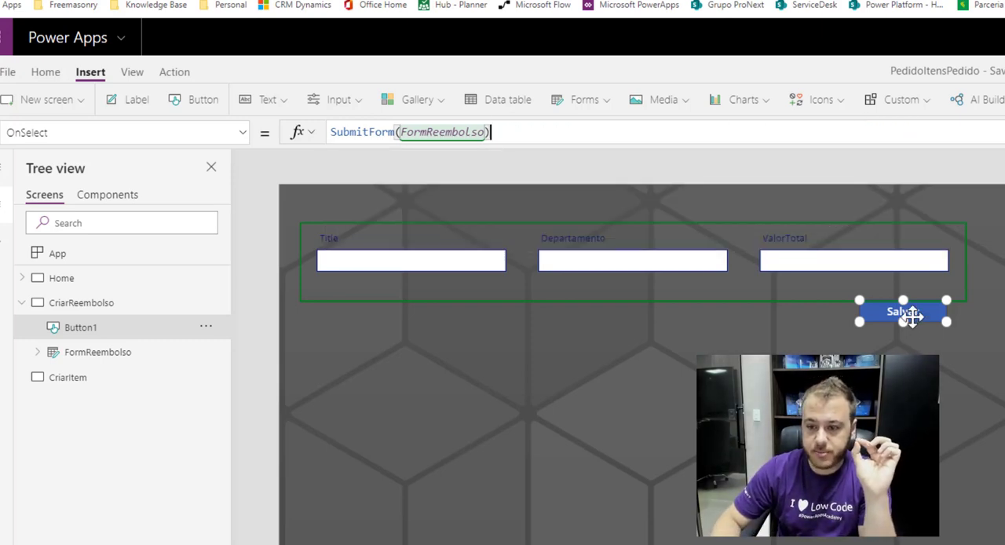
Move the Salvar button lower on the CriarReembolso screen, to about X 1064, Y 252.
{"action": "left_click_drag", "start_coordinate": [911, 314], "coordinate": [905, 335]}
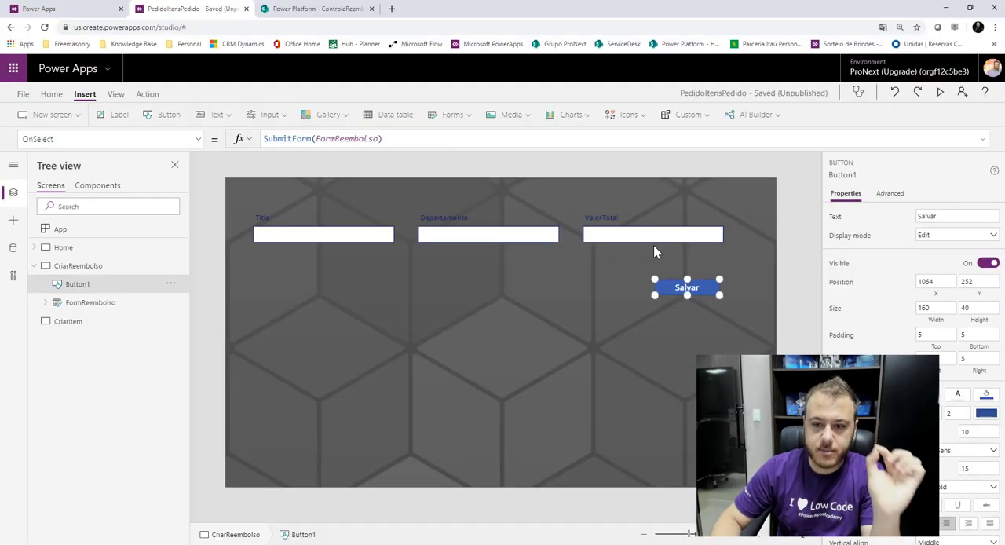
{"action": "left_click", "coordinate": [654, 245]}
Set FormReembolso's OnSuccess formula to the cut call Notify("Reembolso Criado com Sucesso", NotificationType.Success).
{"action": "left_click", "coordinate": [95, 301]}
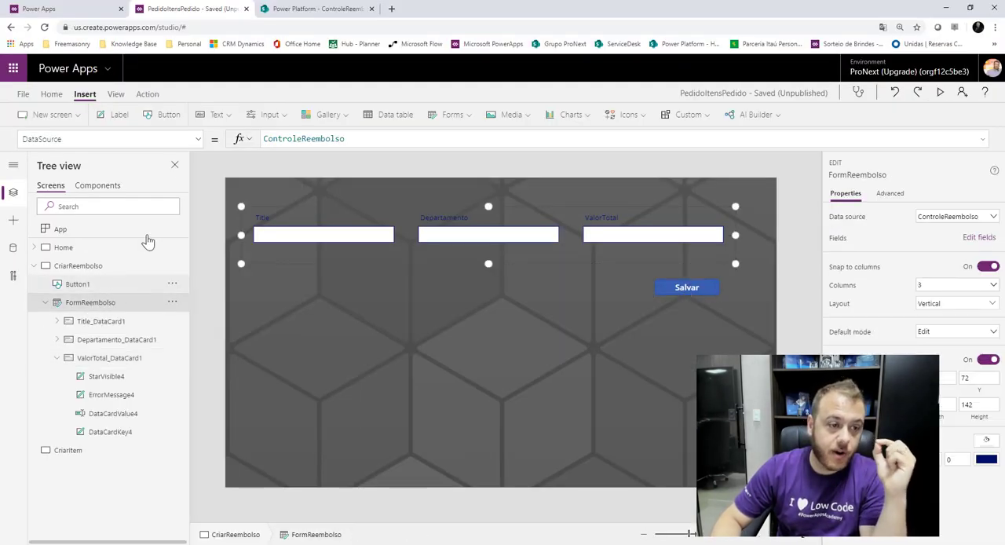
{"action": "left_click", "coordinate": [193, 139]}
{"action": "scroll", "coordinate": [94, 267], "scroll_direction": "down", "scroll_amount": 5}
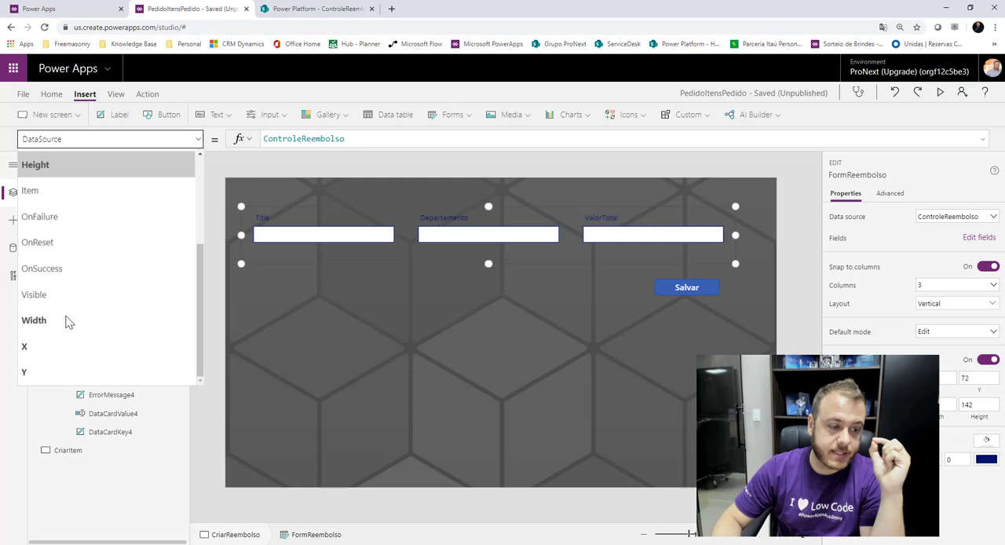
{"action": "left_click", "coordinate": [69, 268]}
{"action": "double_click", "coordinate": [329, 138]}
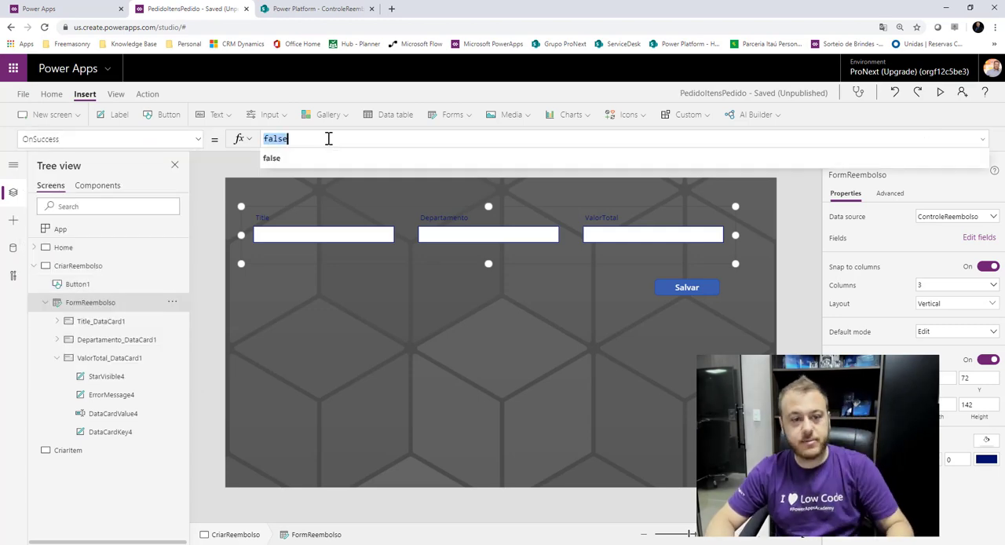
{"action": "key", "text": "ctrl+v"}
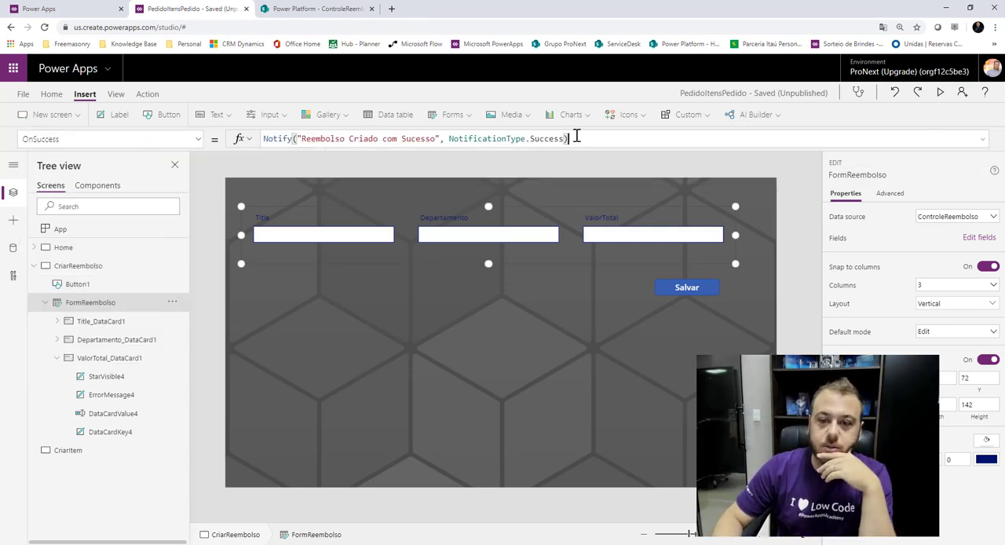
Append ; Navigate(Home, ScreenTransition.Fade) to FormReembolso's OnSuccess formula.
{"action": "type", "text": "Navi"}
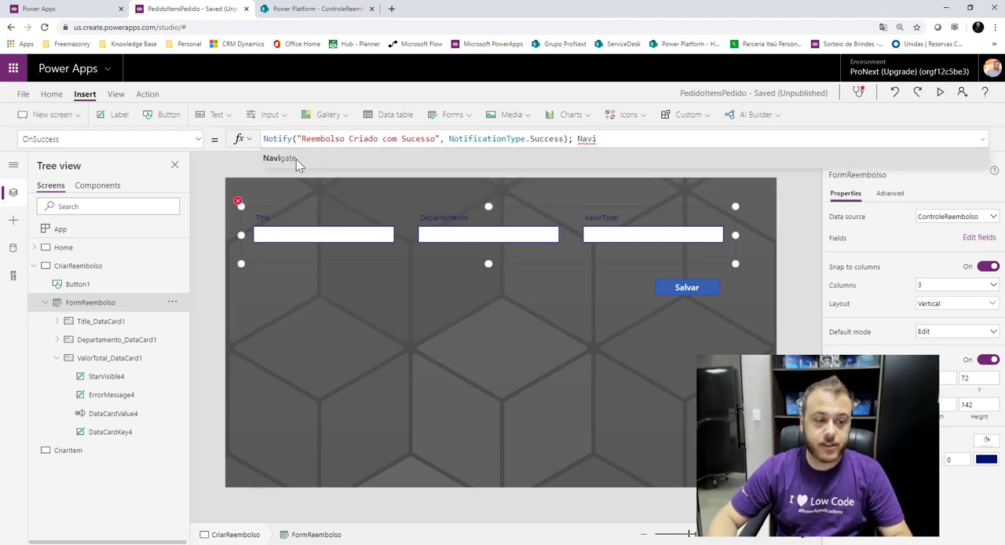
{"action": "left_click", "coordinate": [295, 158]}
{"action": "type", "text": "Home"}
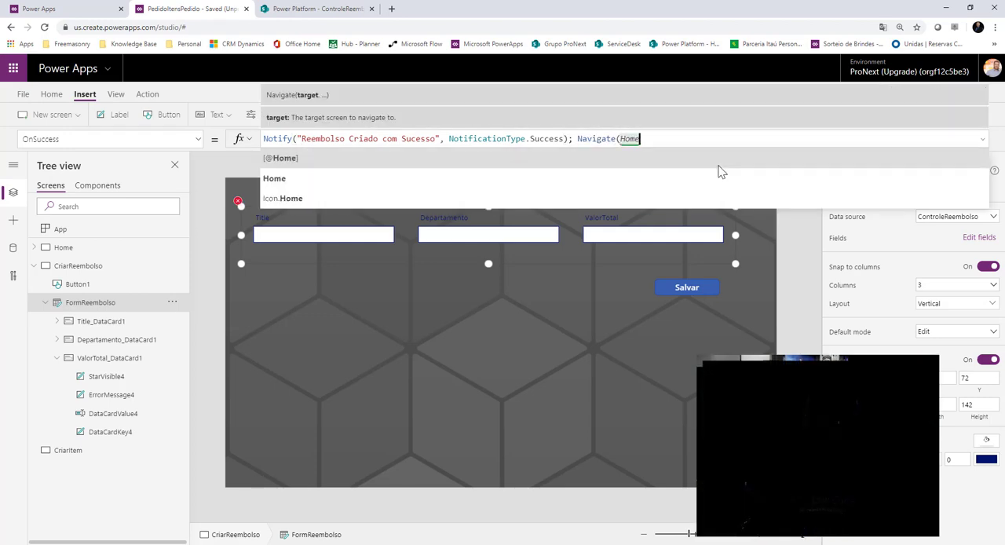
{"action": "left_click", "coordinate": [293, 183]}
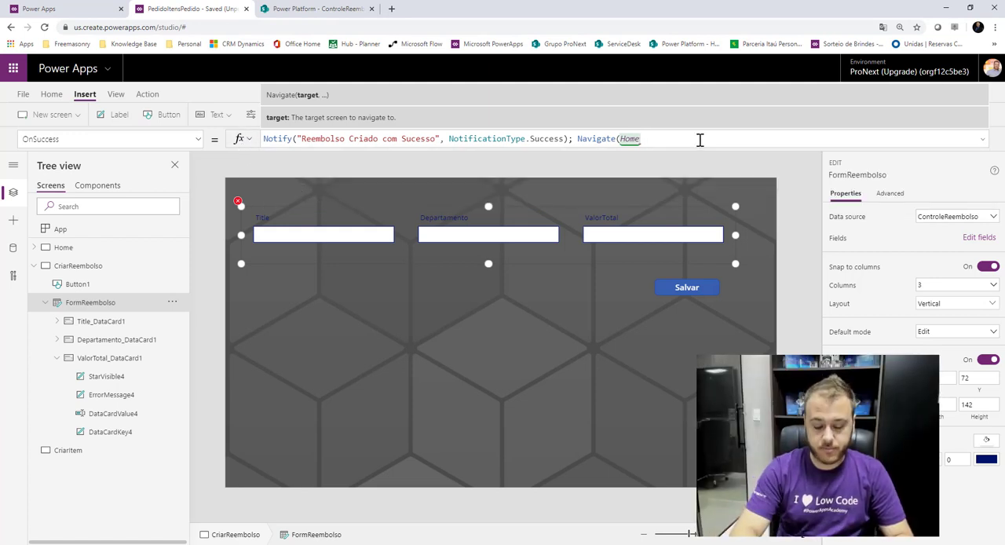
{"action": "type", "text": ","}
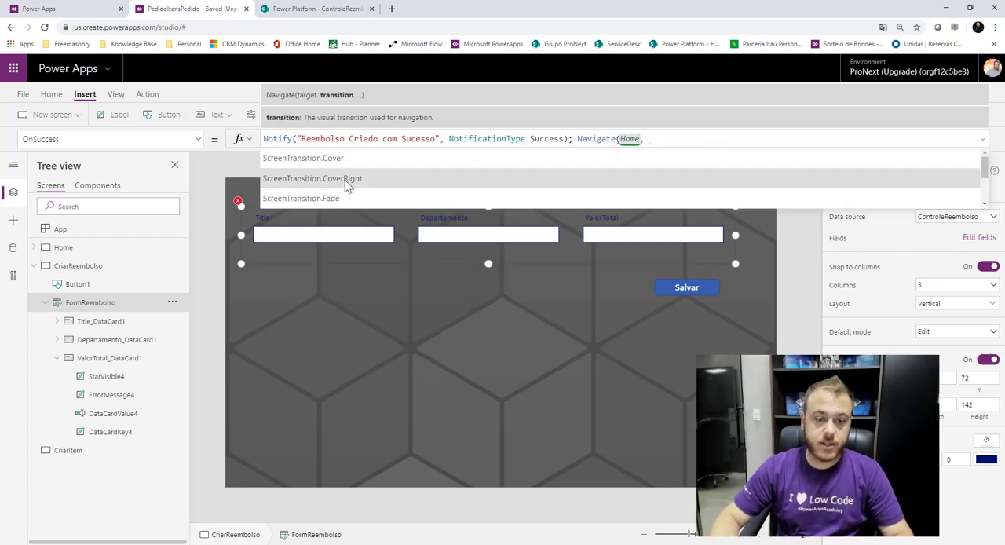
{"action": "left_click", "coordinate": [346, 197]}
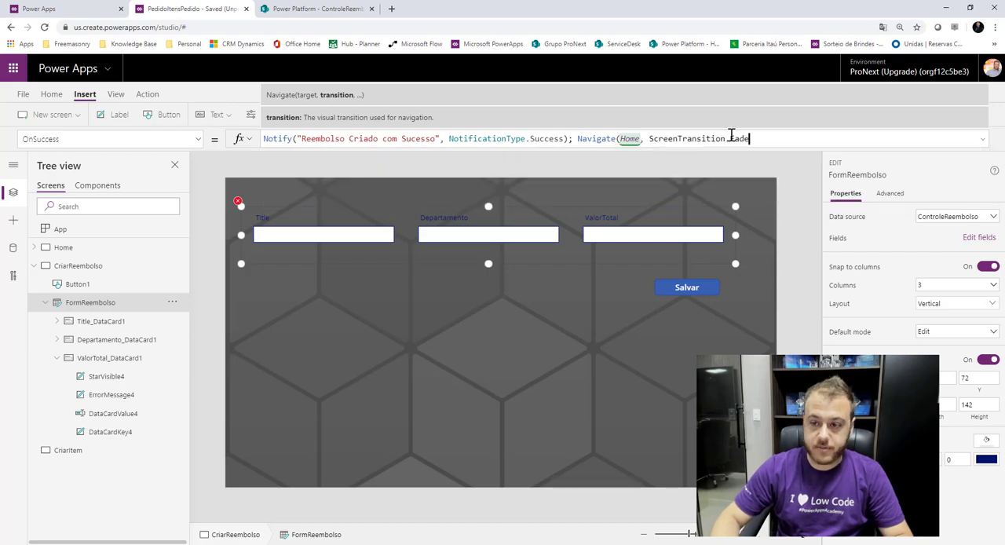
{"action": "left_click", "coordinate": [626, 117]}
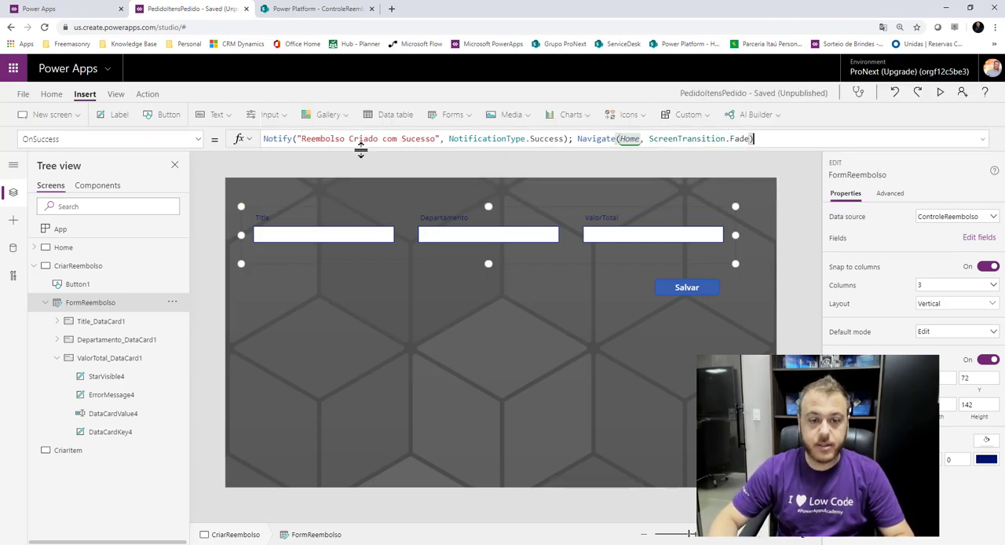
Format FormReembolso's OnSuccess formula onto separate lines and review its Notify and Navigate calls.
{"action": "left_click_drag", "start_coordinate": [360, 149], "coordinate": [358, 243]}
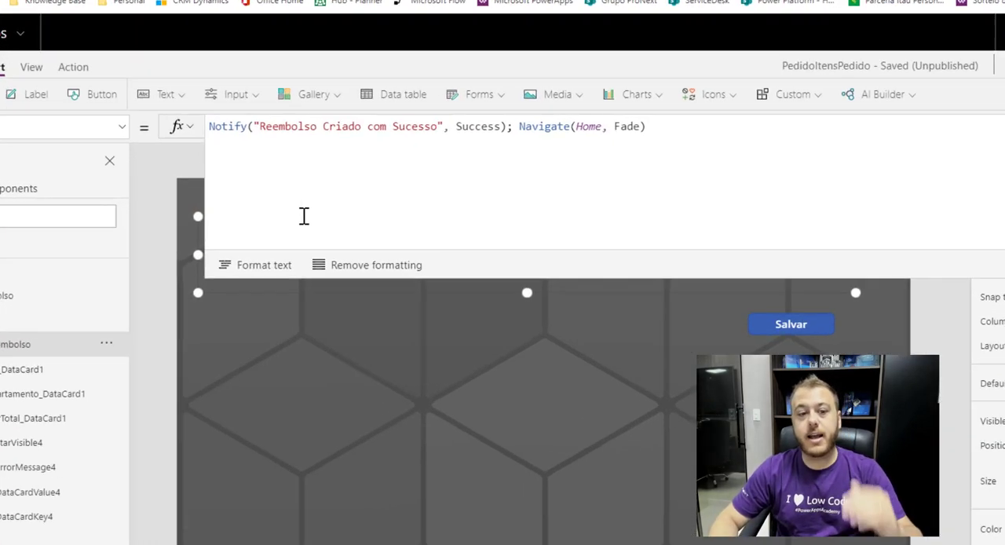
{"action": "left_click", "coordinate": [264, 265]}
{"action": "left_click", "coordinate": [233, 164]}
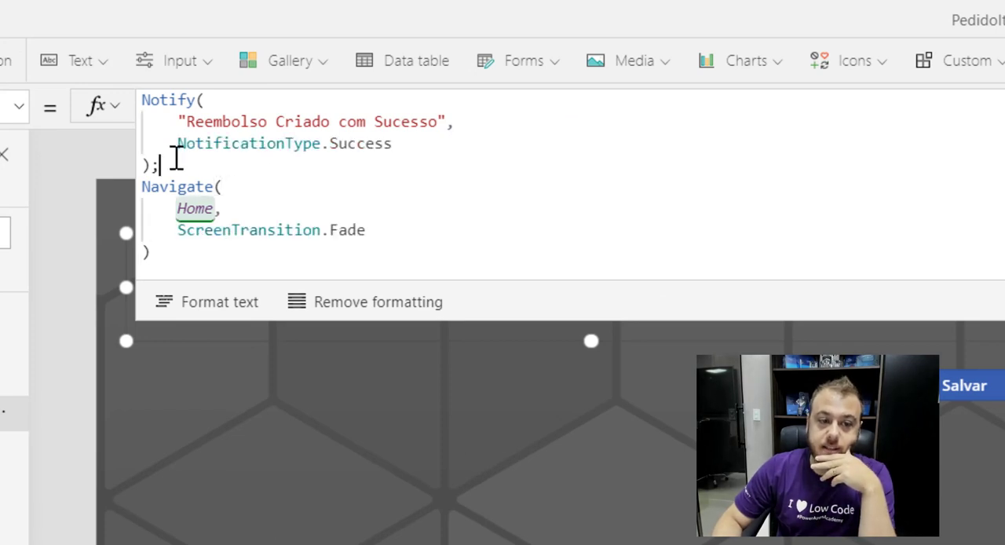
{"action": "left_click_drag", "start_coordinate": [171, 157], "coordinate": [141, 101]}
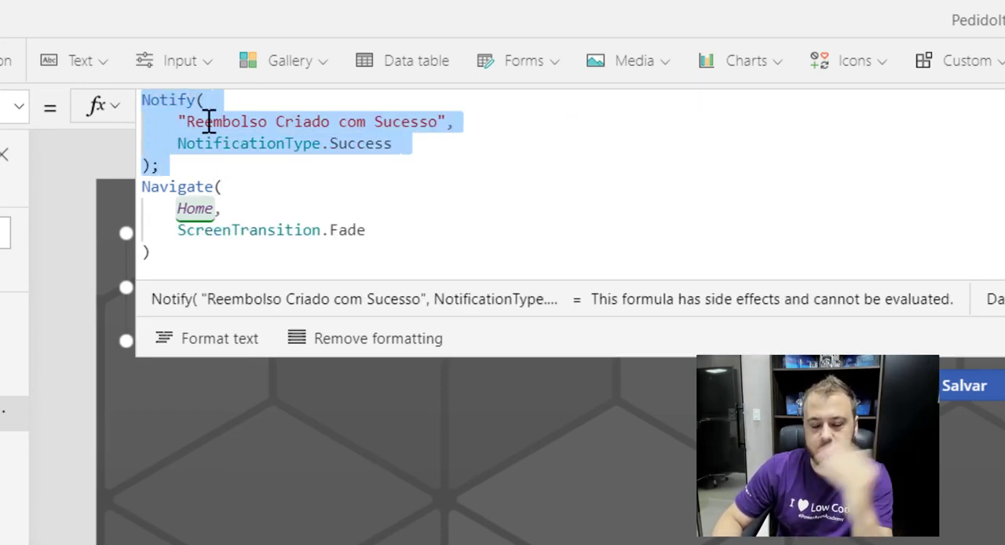
{"action": "left_click", "coordinate": [307, 163]}
{"action": "left_click_drag", "start_coordinate": [206, 265], "coordinate": [128, 169]}
{"action": "left_click", "coordinate": [818, 188]}
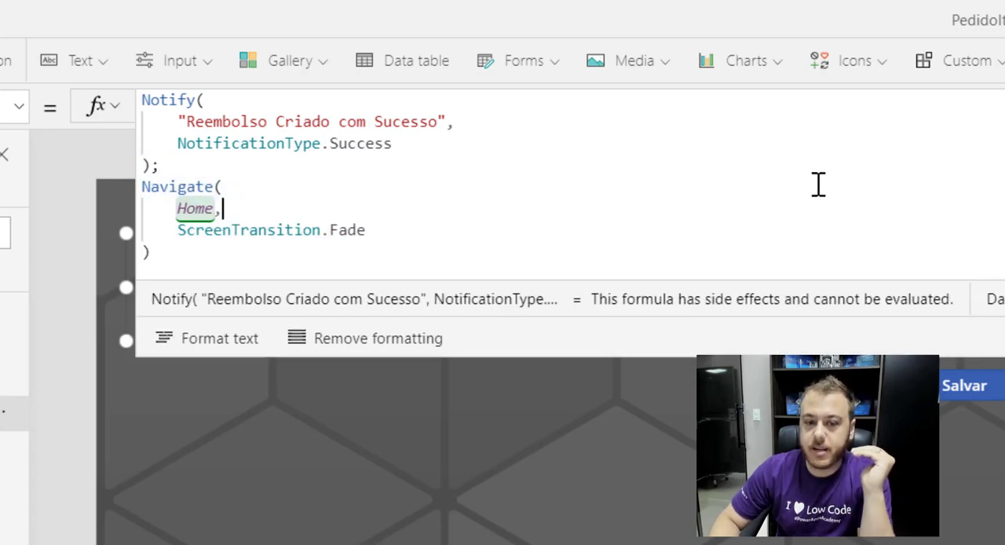
{"action": "left_click", "coordinate": [205, 101]}
{"action": "left_click", "coordinate": [982, 139]}
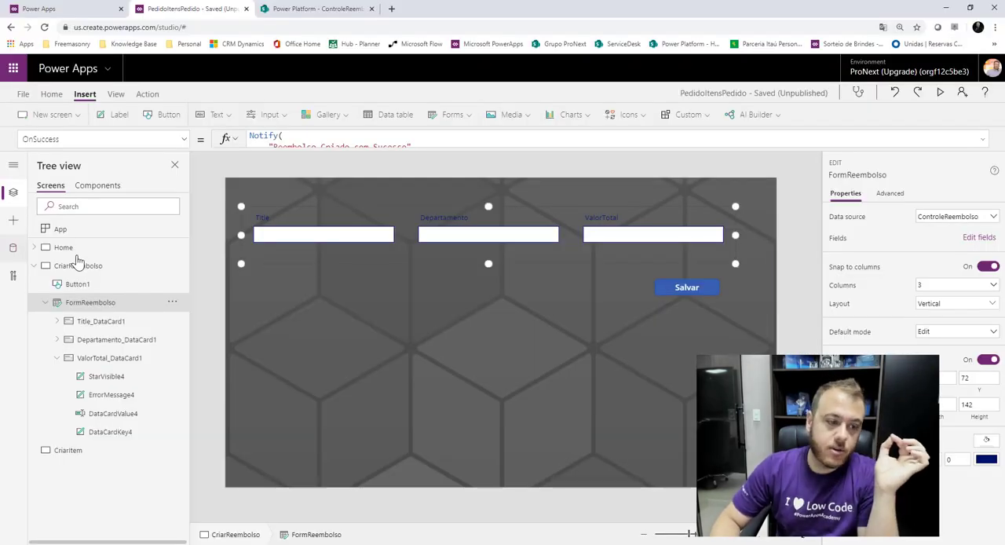
Set the OnSelect formula of the plus icon beside the Reembolsos heading on the Home screen to NewForm(FormReembolso);.
{"action": "left_click", "coordinate": [65, 247]}
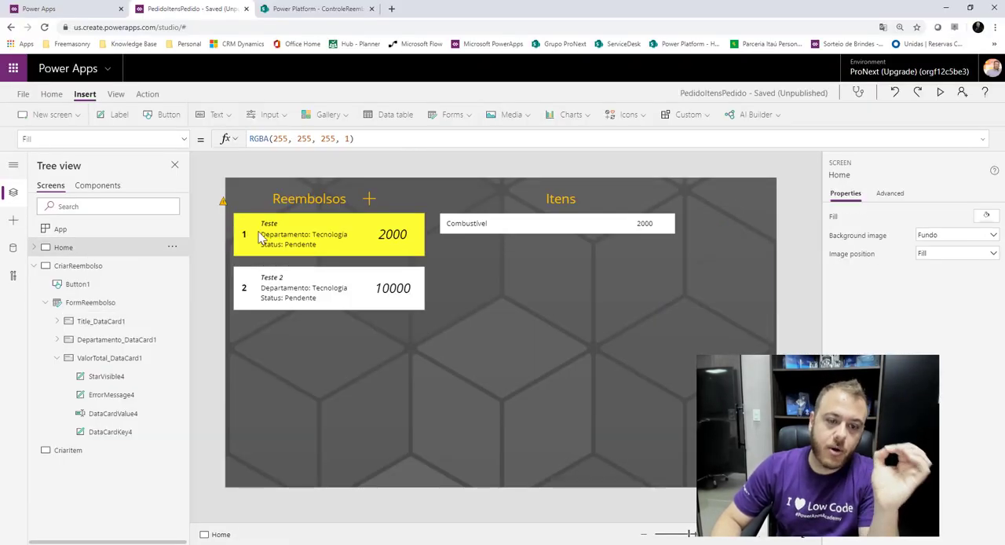
{"action": "left_click", "coordinate": [365, 199]}
{"action": "left_click", "coordinate": [184, 139]}
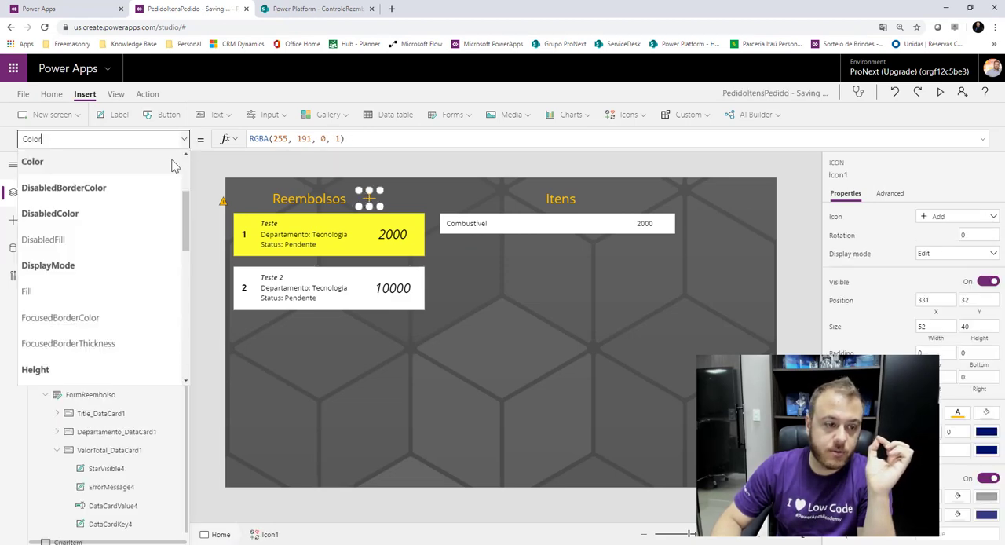
{"action": "scroll", "coordinate": [108, 278], "scroll_direction": "up", "scroll_amount": 2}
{"action": "scroll", "coordinate": [108, 278], "scroll_direction": "down", "scroll_amount": 8}
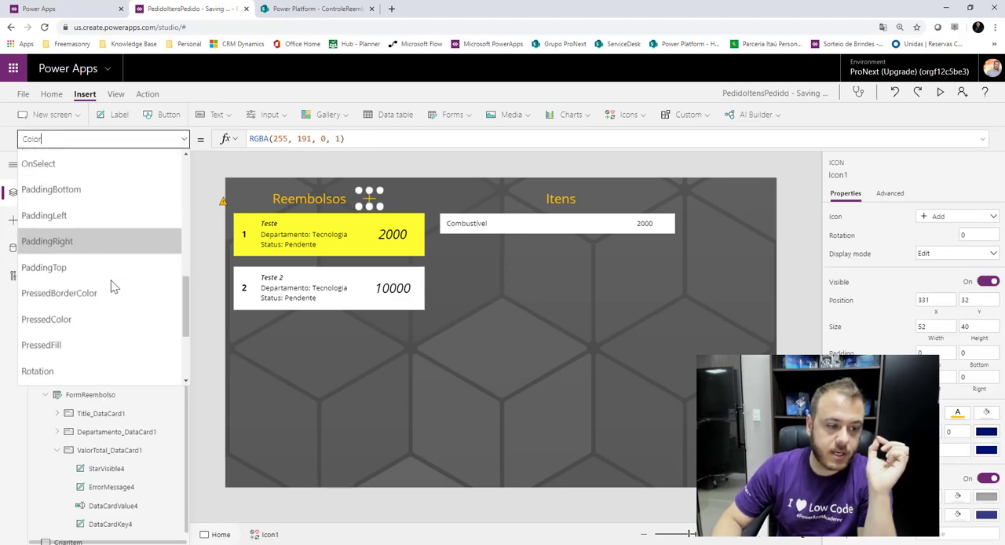
{"action": "scroll", "coordinate": [99, 280], "scroll_direction": "up", "scroll_amount": 3}
{"action": "scroll", "coordinate": [96, 279], "scroll_direction": "up", "scroll_amount": 3}
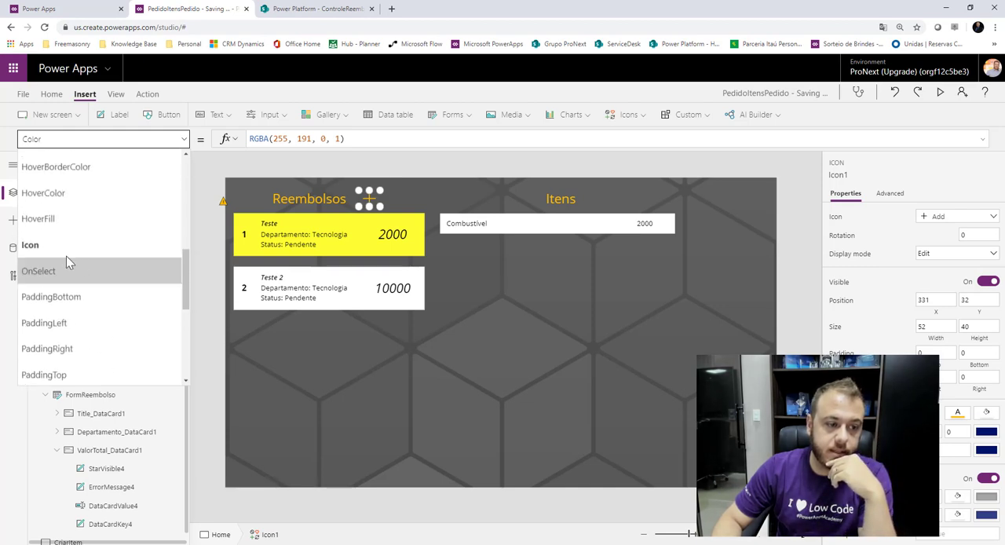
{"action": "left_click", "coordinate": [63, 264]}
{"action": "left_click", "coordinate": [617, 137]}
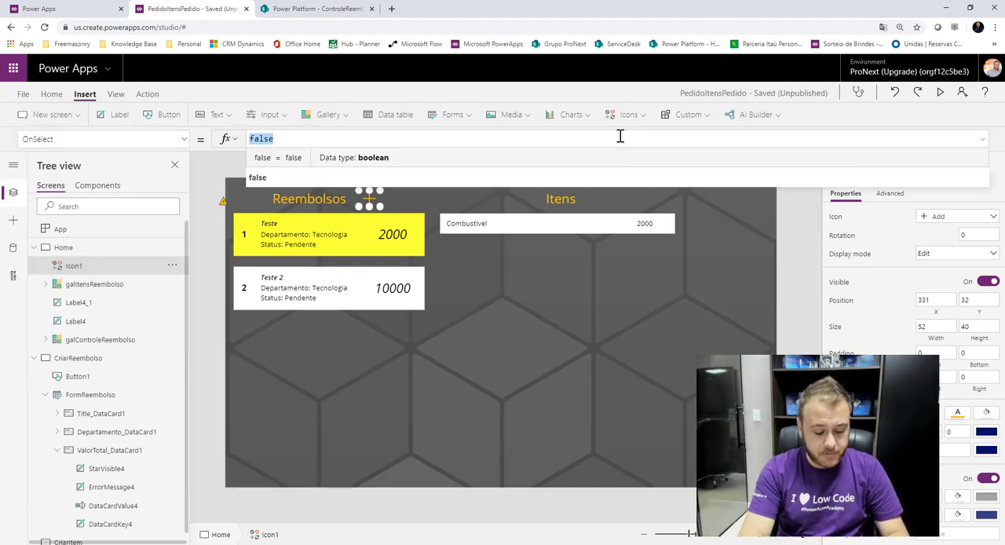
{"action": "type", "text": "New"}
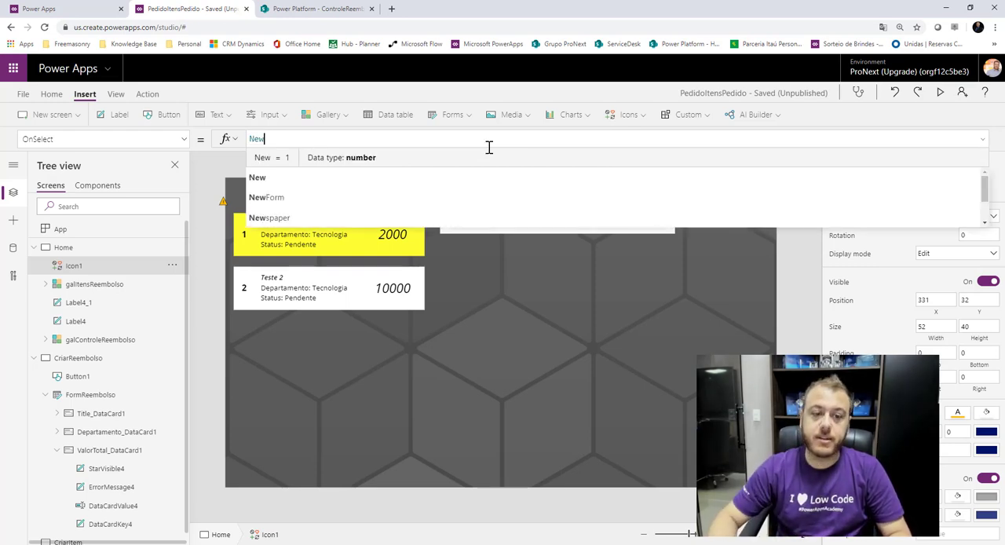
{"action": "left_click", "coordinate": [278, 200]}
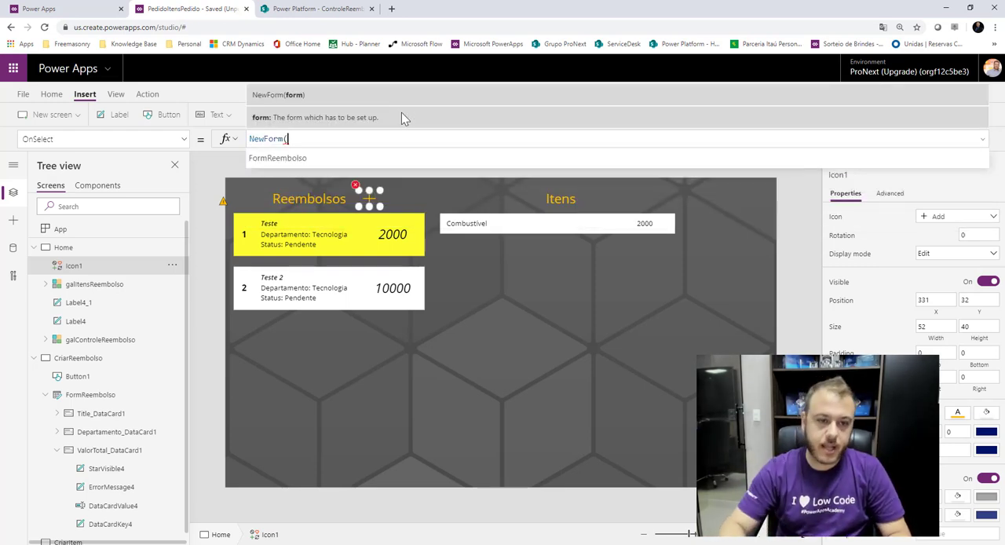
{"action": "left_click", "coordinate": [324, 156]}
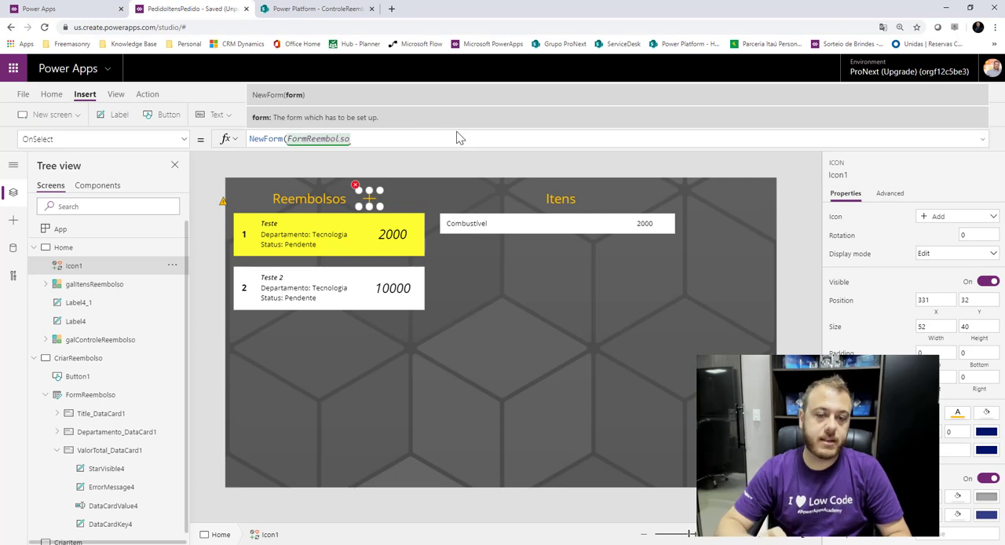
{"action": "type", "text": "); "}
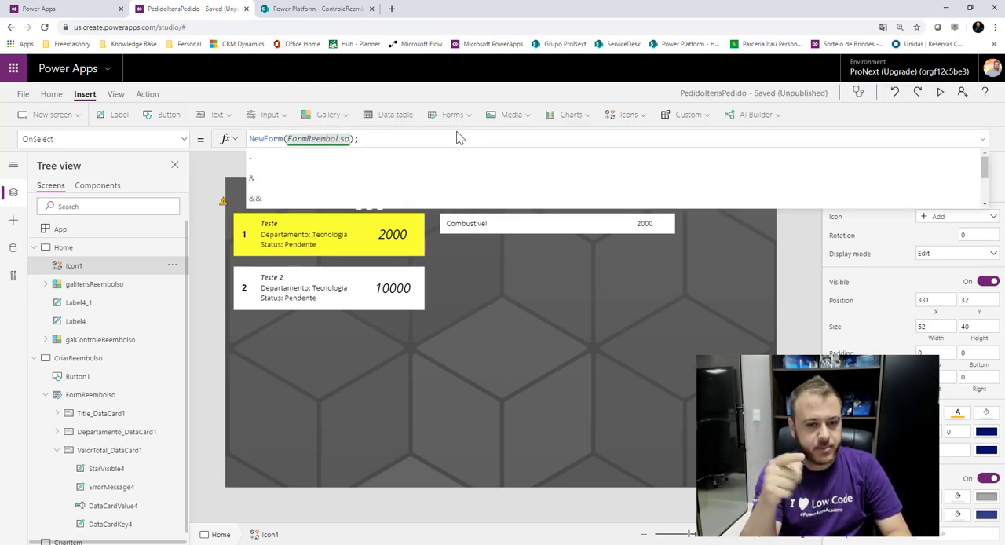
{"action": "type", "text": "N"}
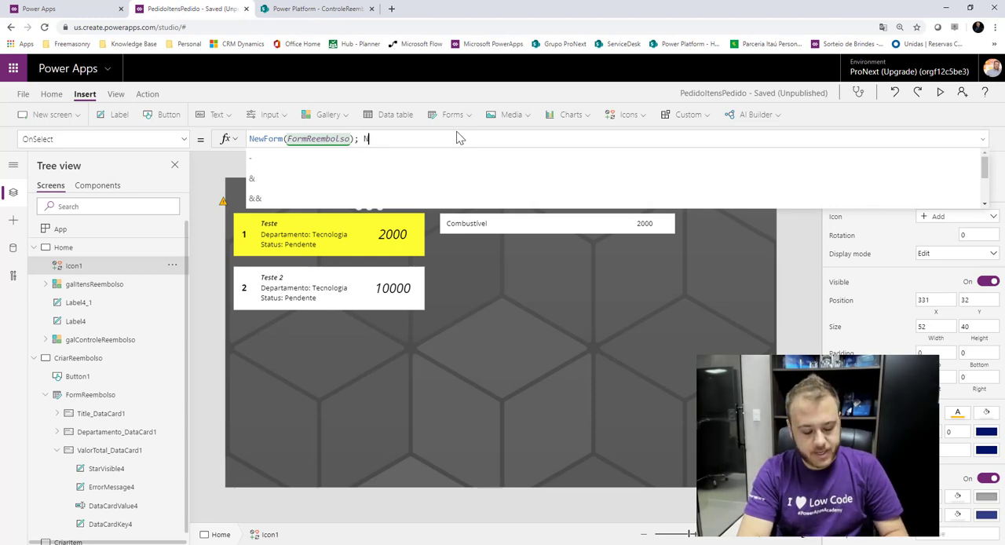
{"action": "type", "text": "avi"}
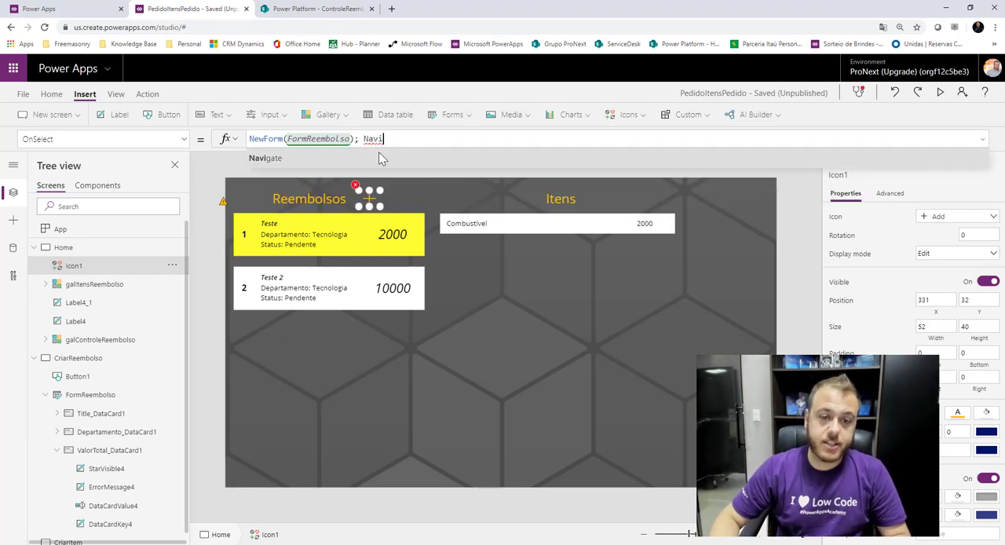
{"action": "type", "text": "gate(Criar"}
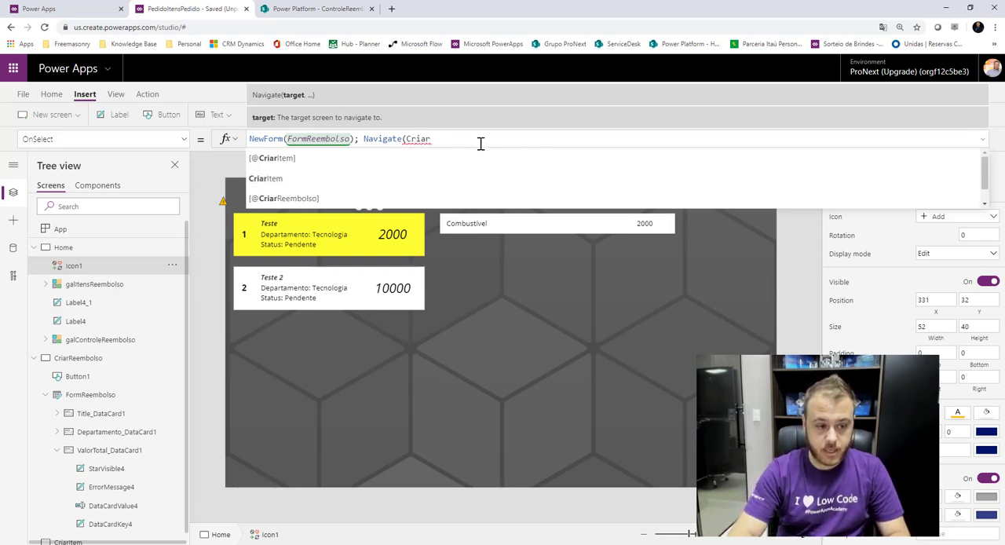
Append Navigate(CriarReembolso, ScreenTransition.Fade) to the plus icon's OnSelect formula.
{"action": "type", "text": "Reembolso"}
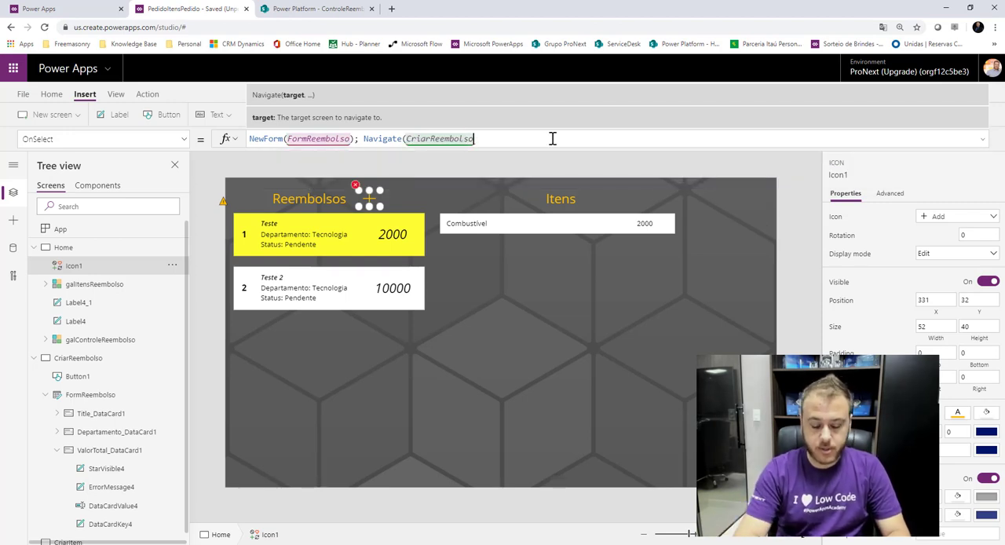
{"action": "type", "text": ","}
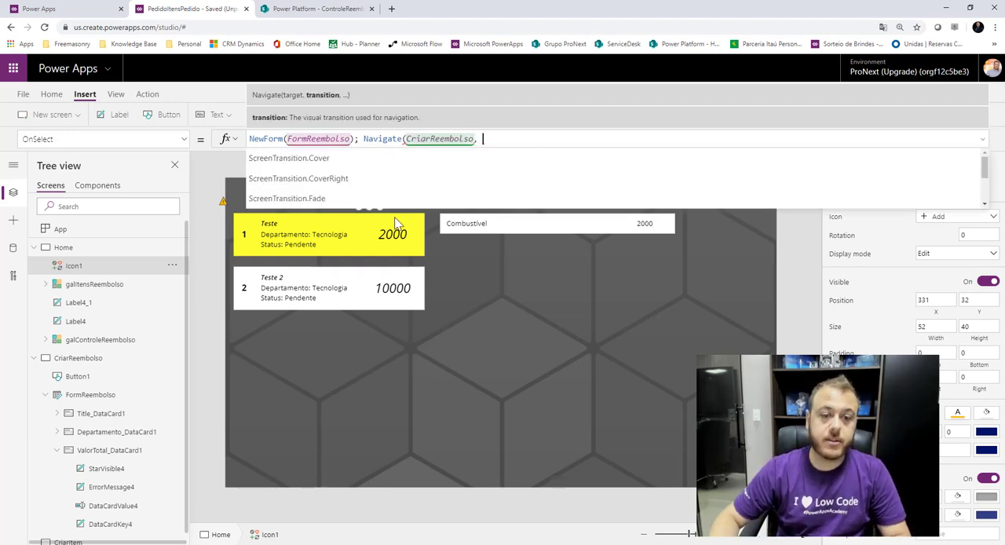
{"action": "left_click", "coordinate": [520, 198]}
{"action": "type", "text": ")"}
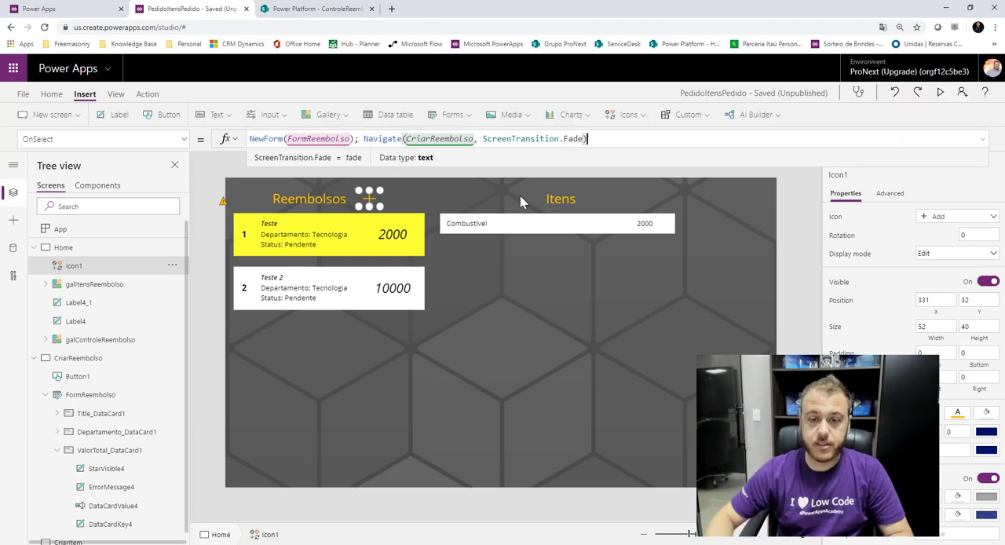
{"action": "left_click", "coordinate": [792, 183]}
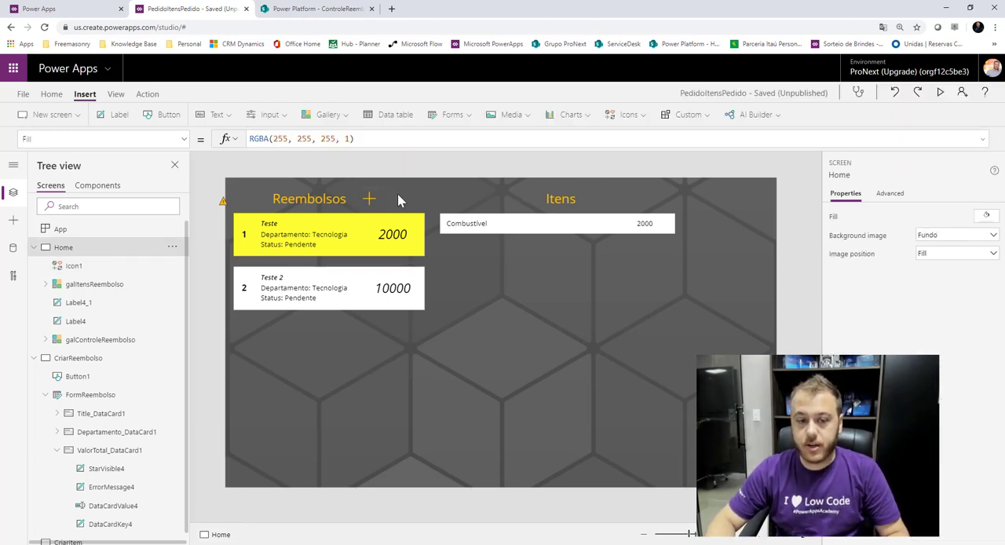
Format the plus icon's OnSelect formula onto separate lines and enlarge the formula area to show it in full.
{"action": "left_click", "coordinate": [370, 202]}
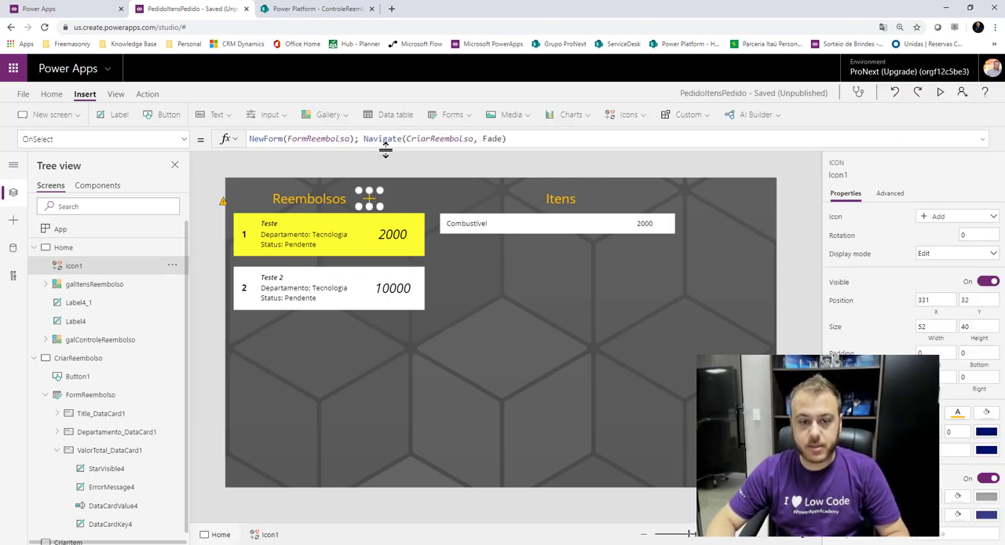
{"action": "left_click_drag", "start_coordinate": [387, 150], "coordinate": [377, 181]}
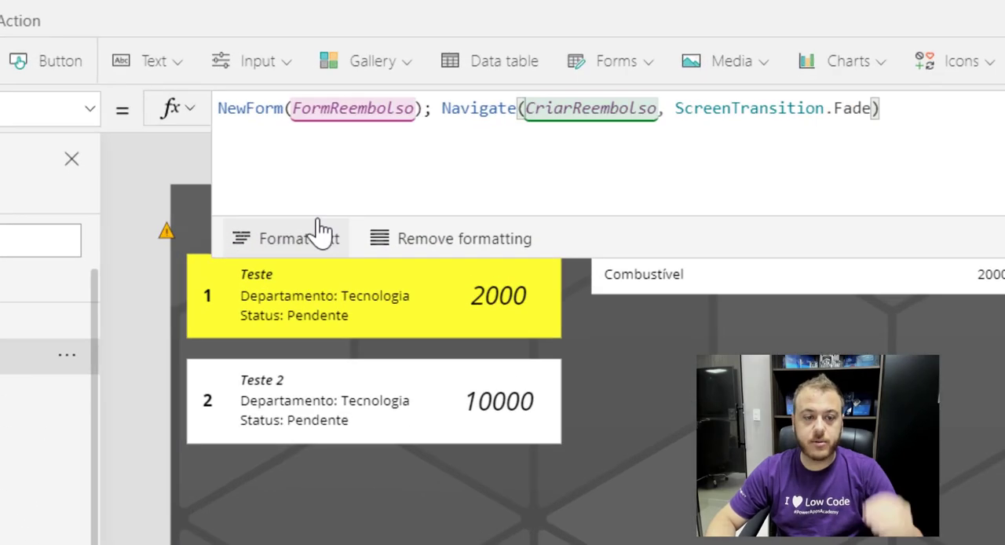
{"action": "left_click", "coordinate": [298, 179]}
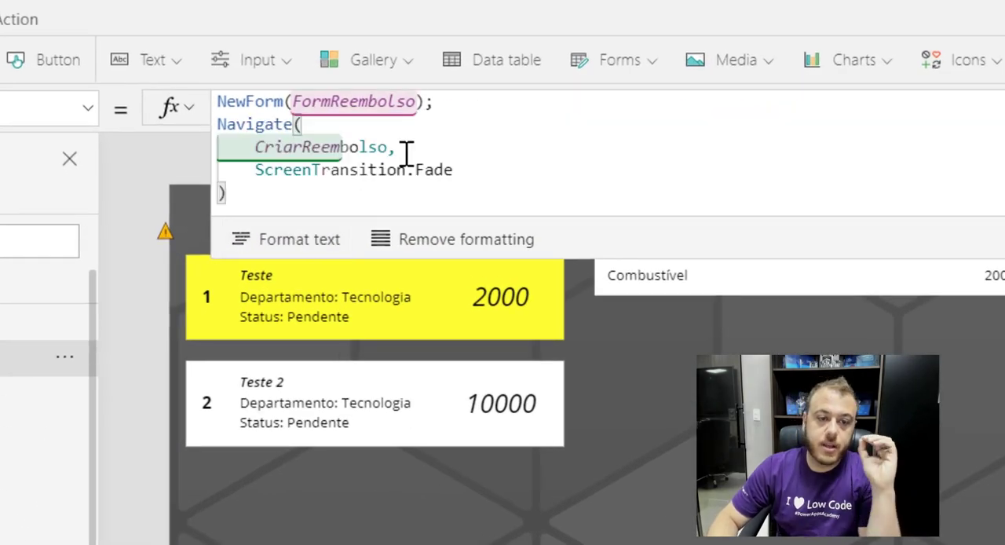
{"action": "left_click_drag", "start_coordinate": [646, 260], "coordinate": [636, 324]}
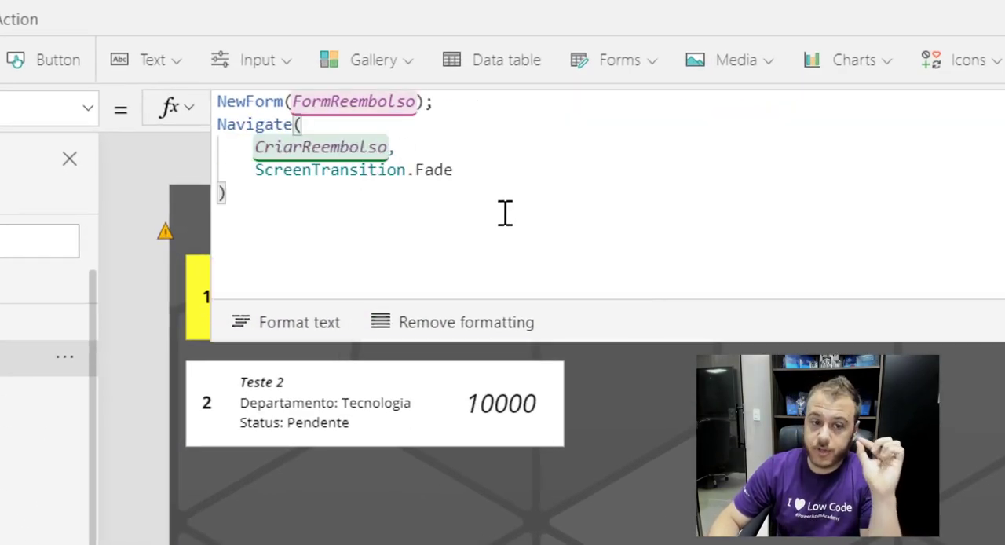
Review the plus icon's NewForm and Navigate calls, then test in preview that it opens the CriarReembolso form.
{"action": "left_click_drag", "start_coordinate": [475, 96], "coordinate": [217, 97]}
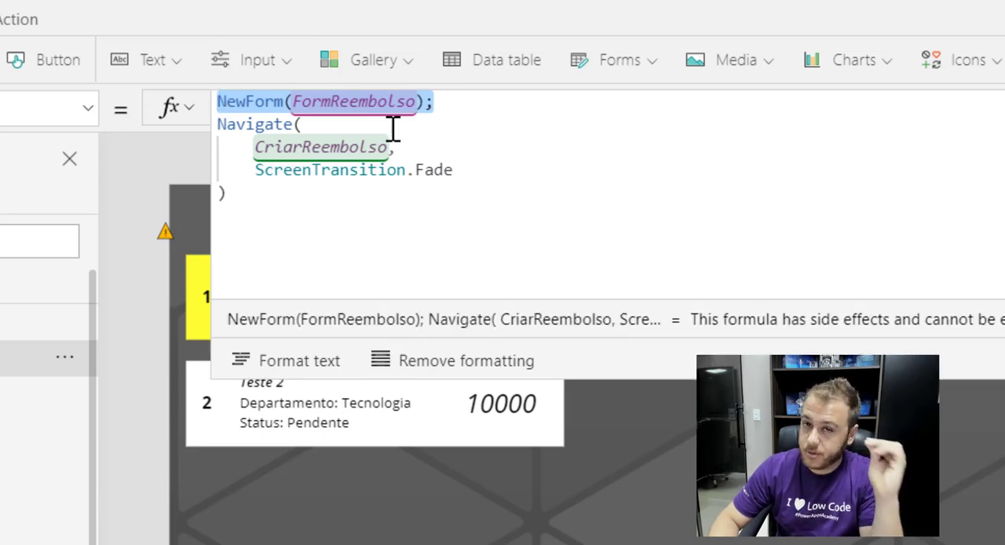
{"action": "left_click_drag", "start_coordinate": [279, 201], "coordinate": [218, 125]}
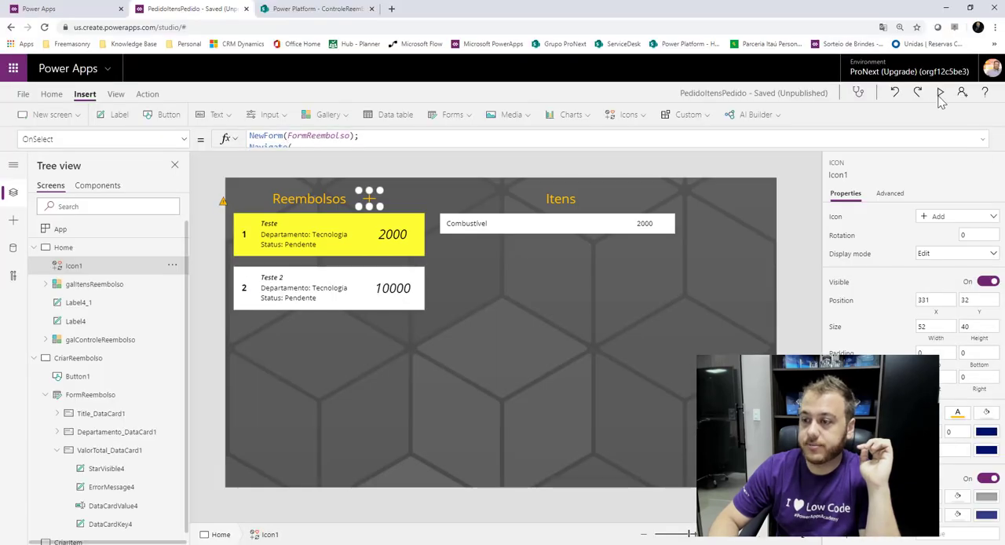
{"action": "left_click", "coordinate": [940, 88]}
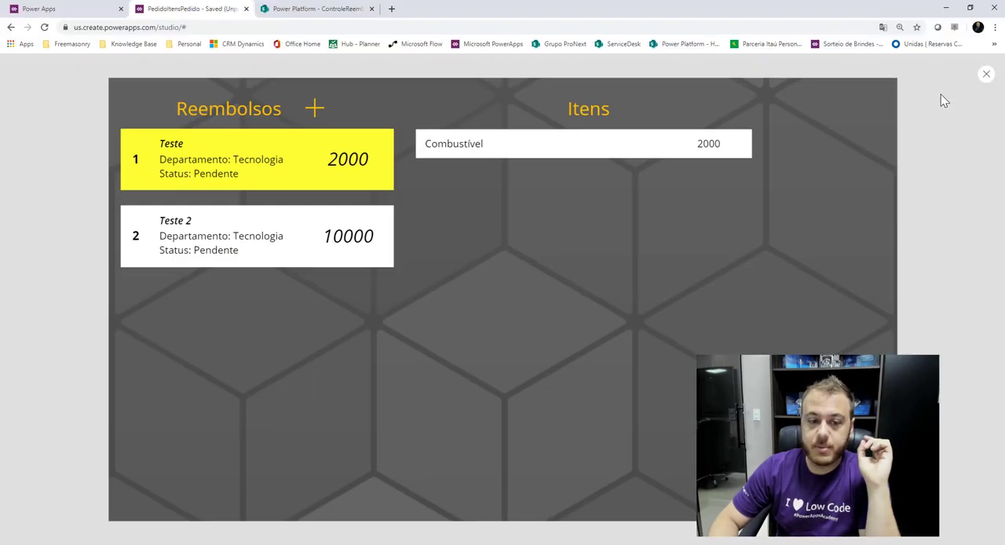
{"action": "left_click", "coordinate": [297, 93]}
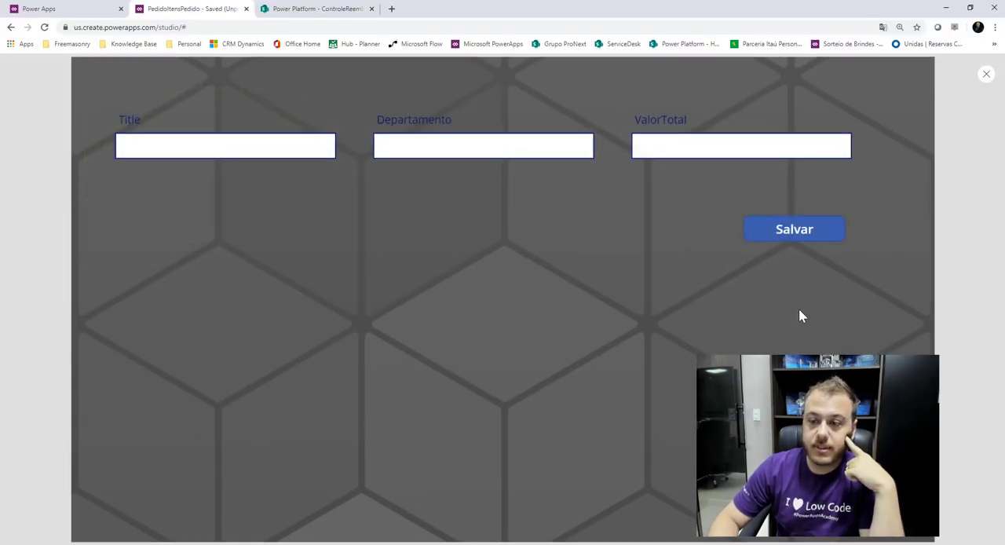
{"action": "left_click", "coordinate": [988, 74]}
{"action": "left_click", "coordinate": [620, 340]}
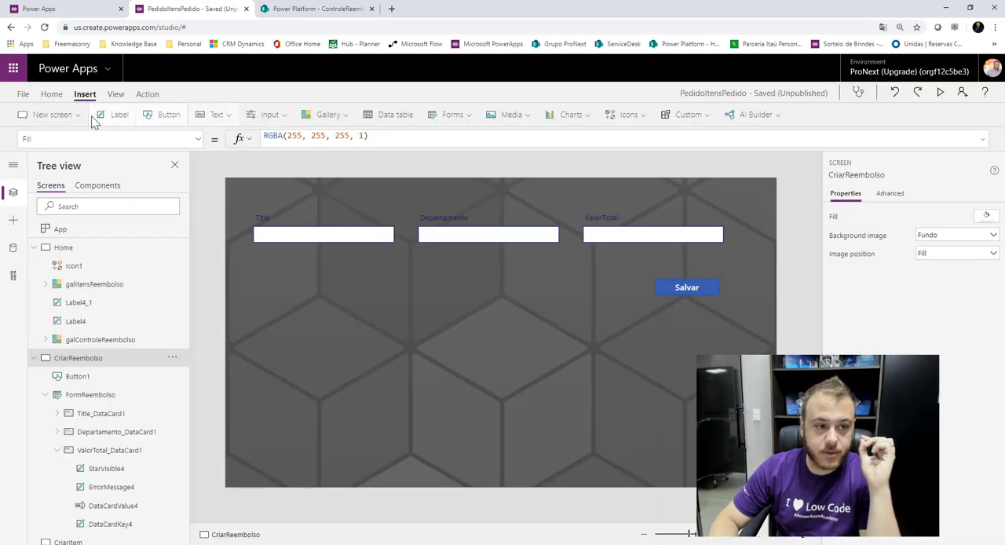
Insert a Back icon on the CriarReembolso screen and place it beside the Salvar button, at about X 885, Y 240.
{"action": "left_click", "coordinate": [625, 115]}
{"action": "scroll", "coordinate": [652, 208], "scroll_direction": "down", "scroll_amount": 5}
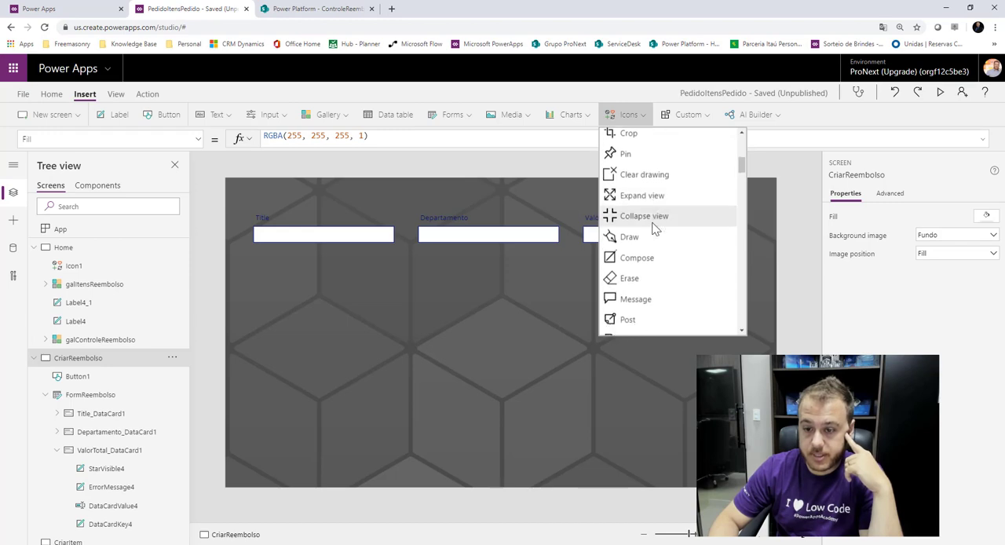
{"action": "scroll", "coordinate": [656, 226], "scroll_direction": "down", "scroll_amount": 5}
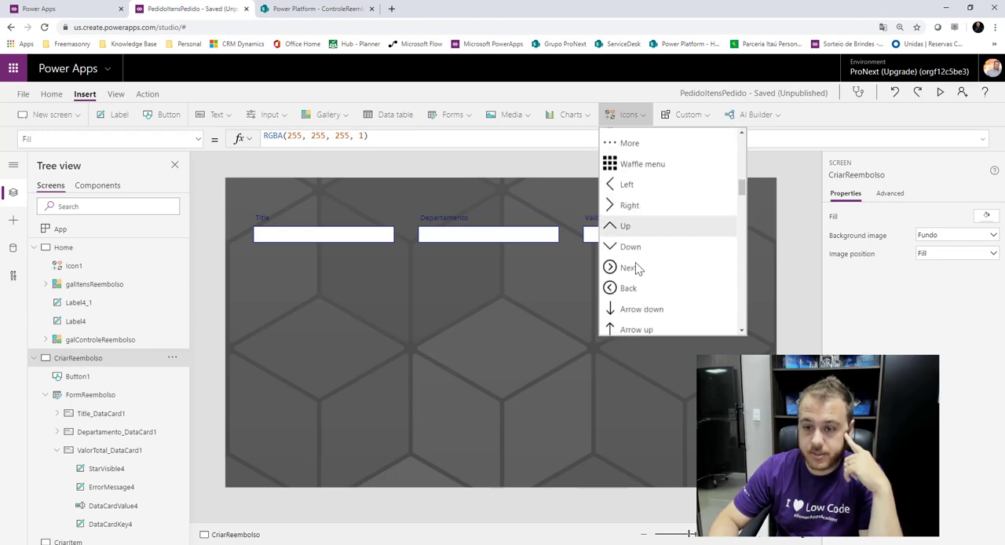
{"action": "left_click", "coordinate": [633, 289]}
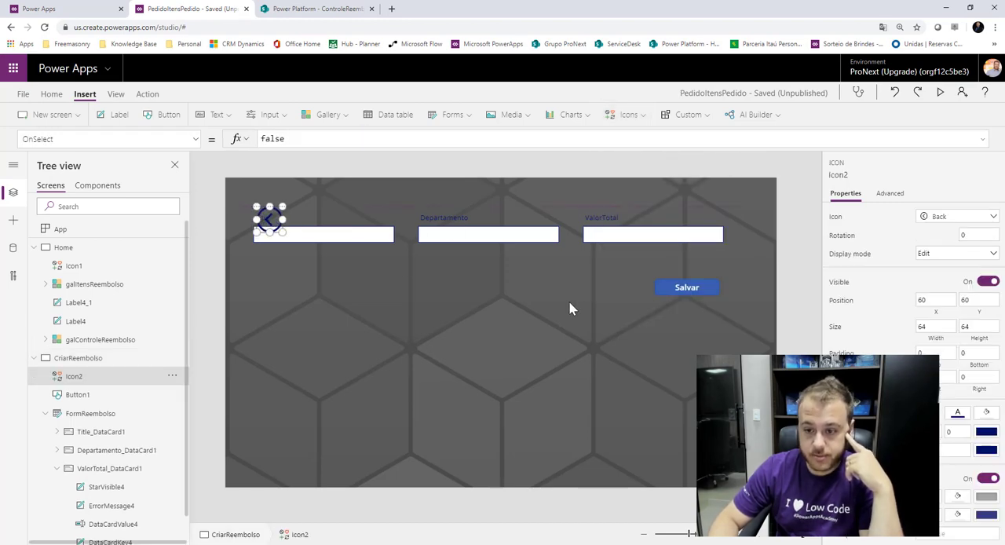
{"action": "left_click_drag", "start_coordinate": [569, 308], "coordinate": [598, 290]}
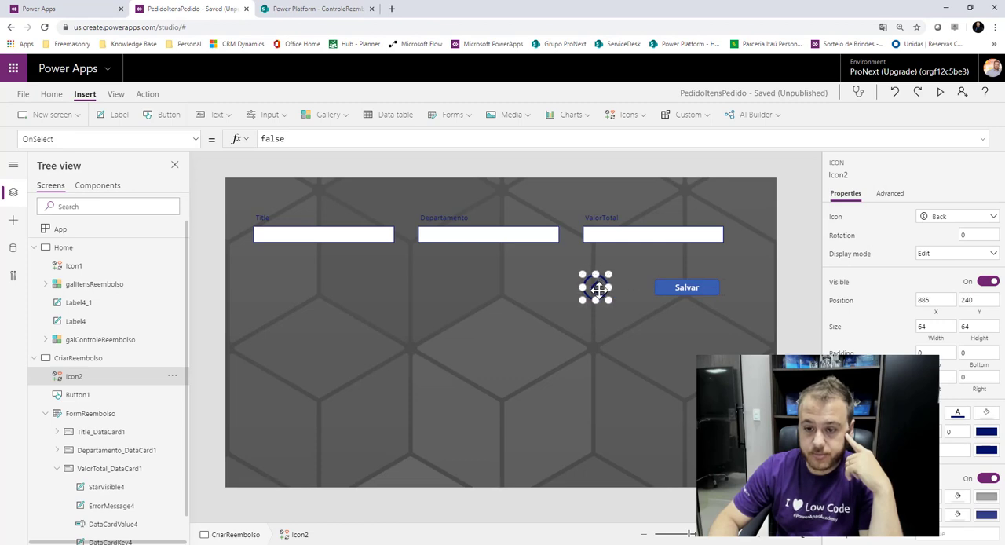
Set the Back icon's OnSelect formula to Navigate(Home, ScreenTransition.Fade).
{"action": "key", "text": "ctrl+a"}
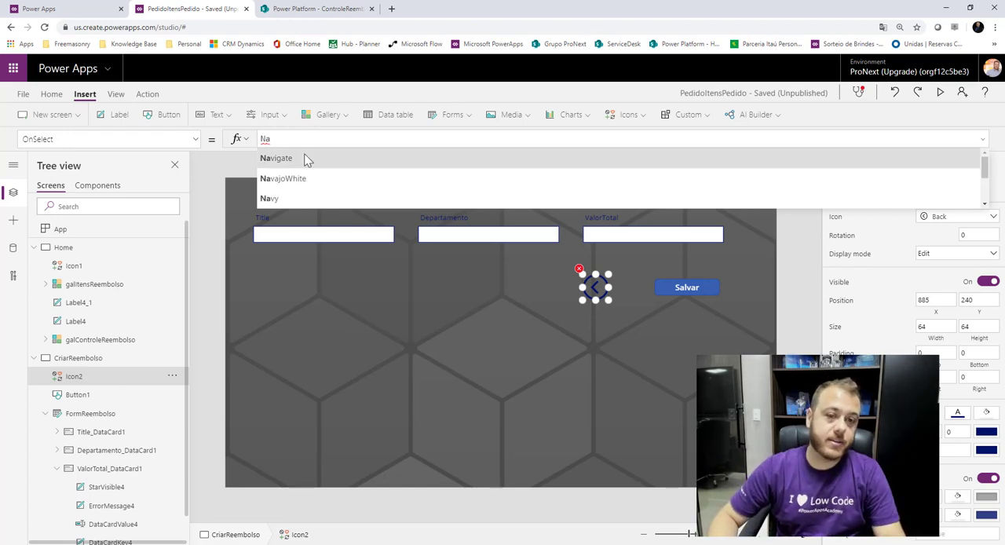
{"action": "left_click", "coordinate": [305, 158]}
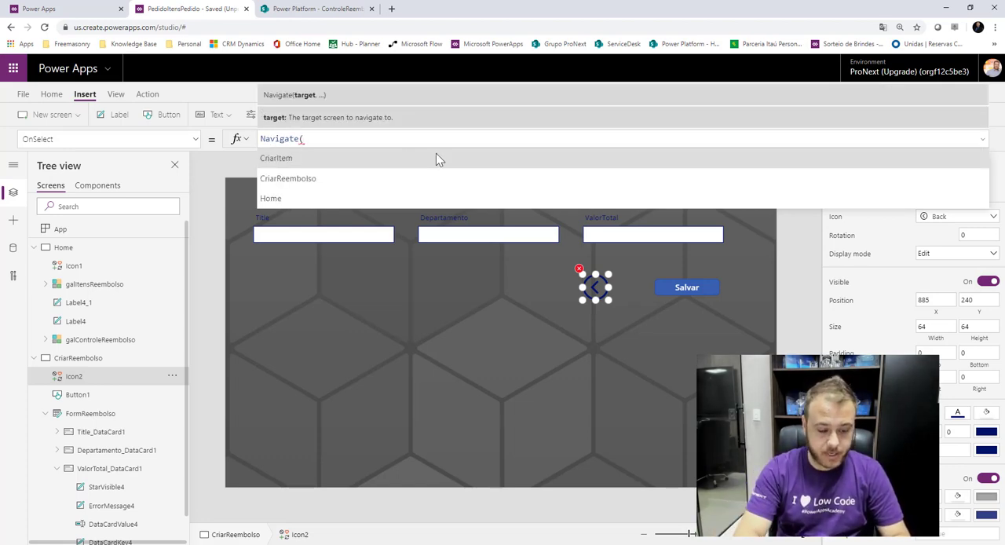
{"action": "type", "text": "Home"}
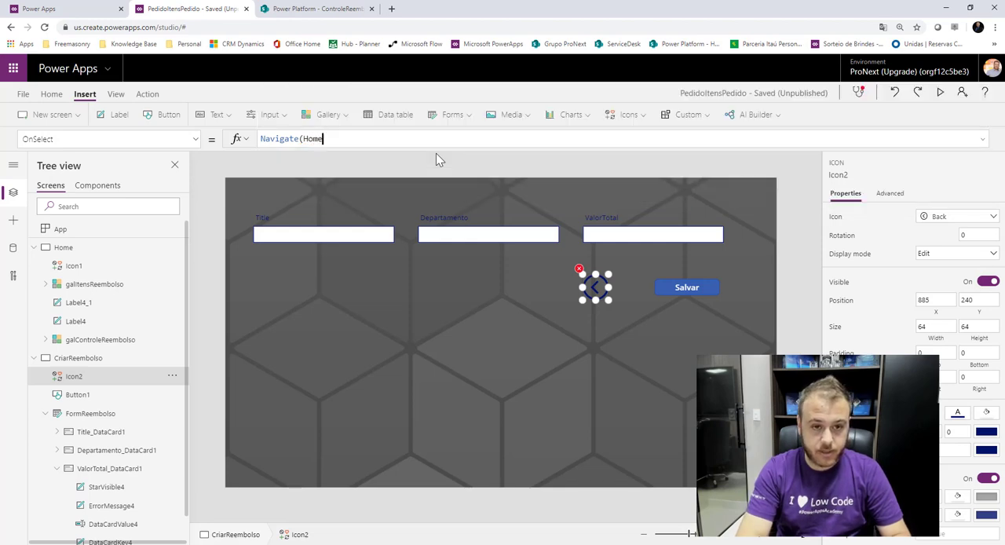
{"action": "type", "text": ","}
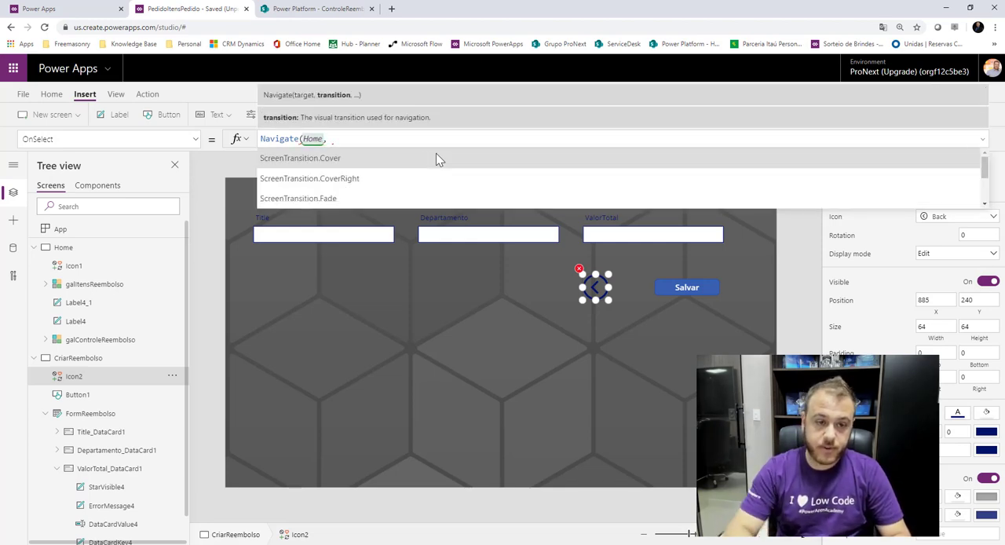
{"action": "left_click", "coordinate": [378, 198]}
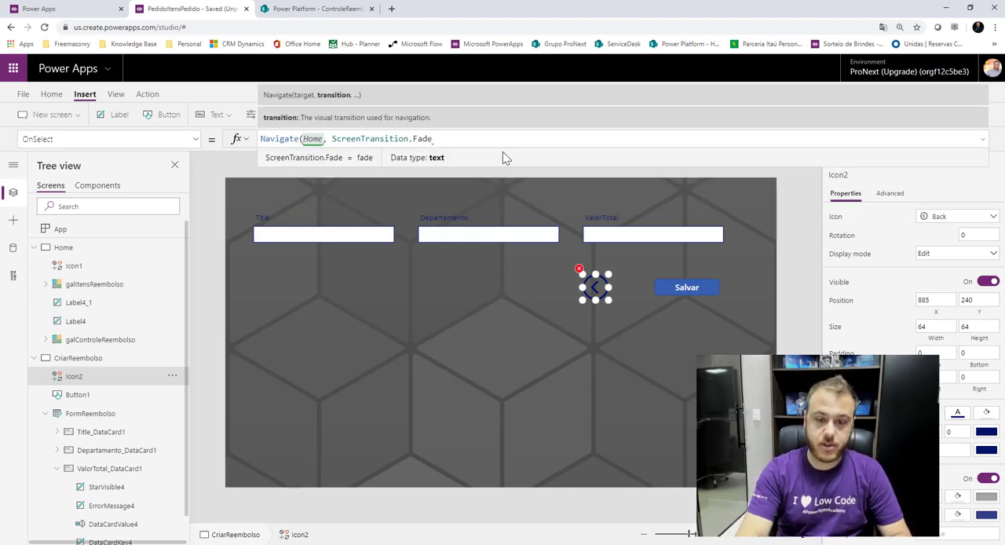
{"action": "type", "text": ")"}
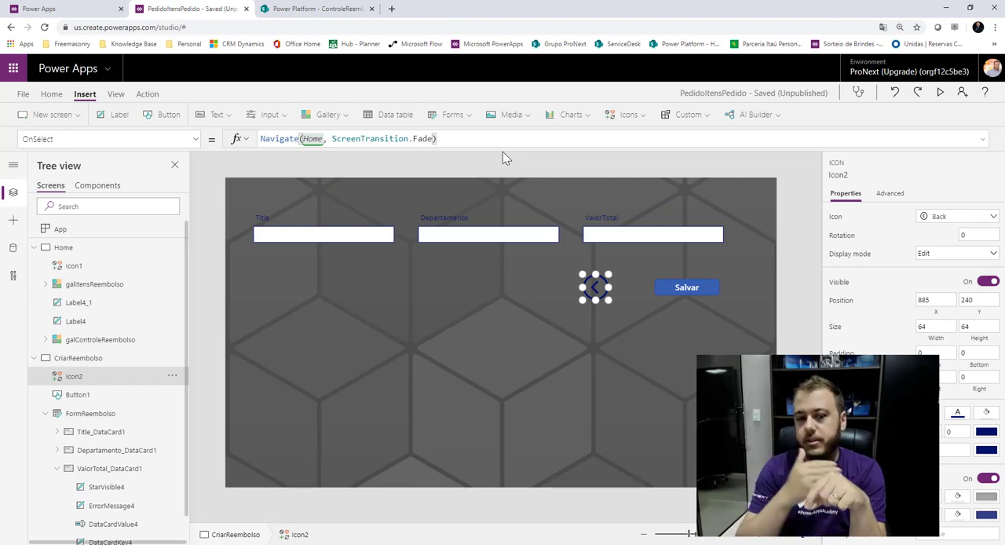
Preview the app from Home and test going to the reimbursement form and back with the plus and Back icons.
{"action": "left_click", "coordinate": [107, 252]}
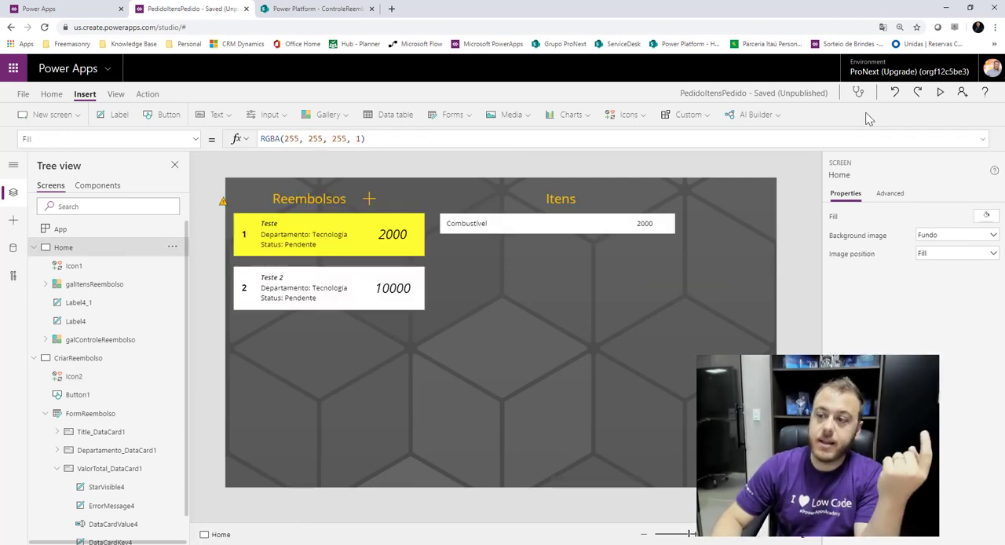
{"action": "left_click", "coordinate": [941, 93]}
{"action": "left_click", "coordinate": [291, 92]}
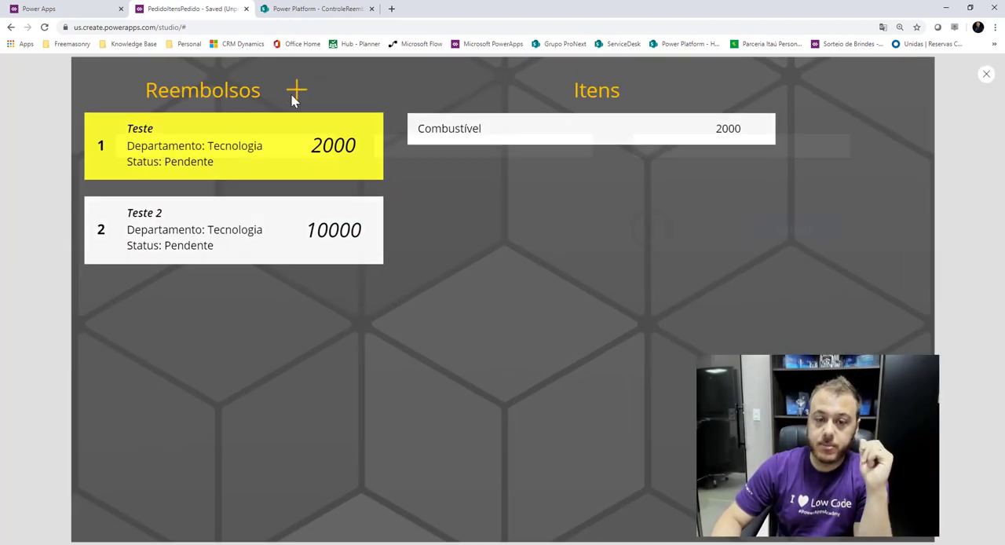
{"action": "left_click", "coordinate": [651, 228]}
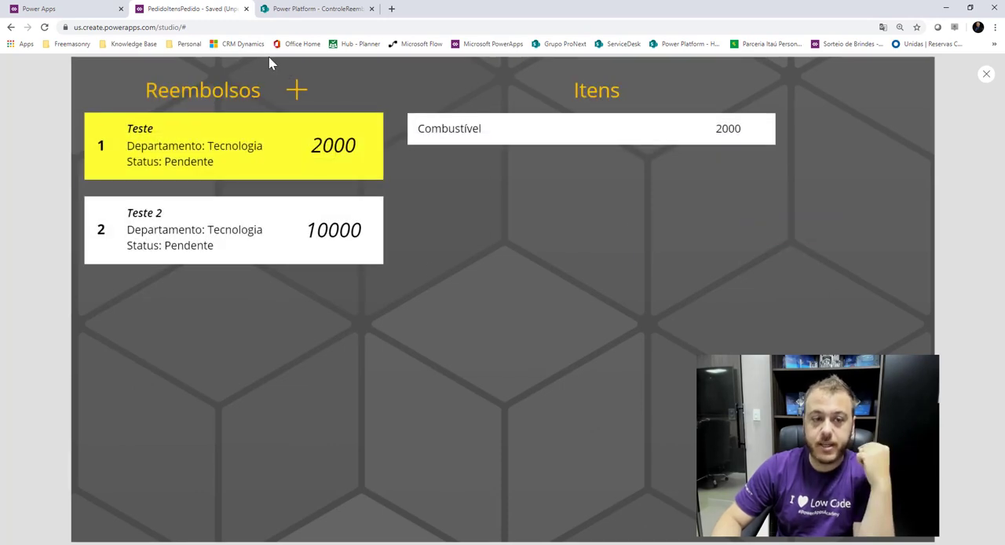
Create and save a reimbursement in the preview with Title Teste 3, Departamento Financeiro and ValorTotal 200, and dismiss the notification.
{"action": "left_click", "coordinate": [297, 91]}
{"action": "left_click", "coordinate": [232, 151]}
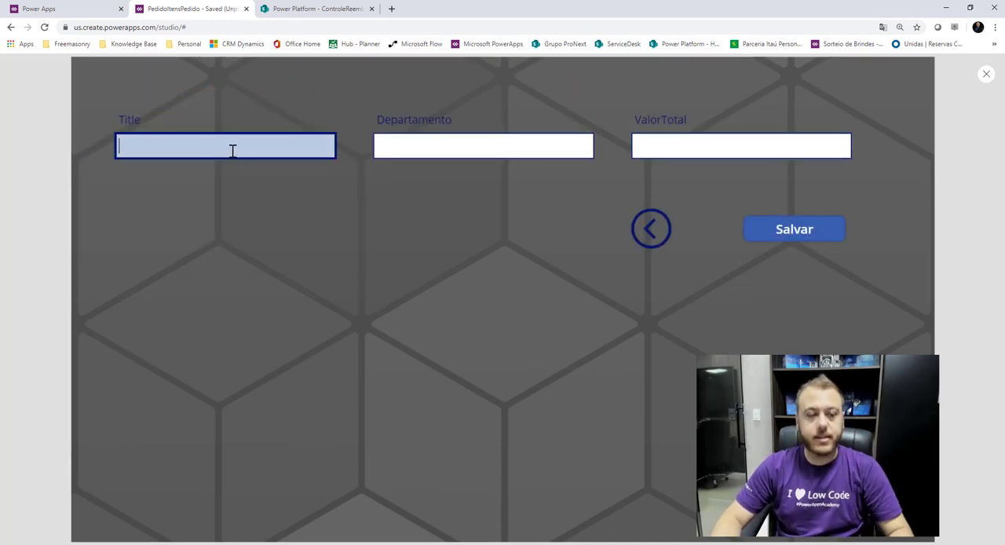
{"action": "type", "text": "Teste"}
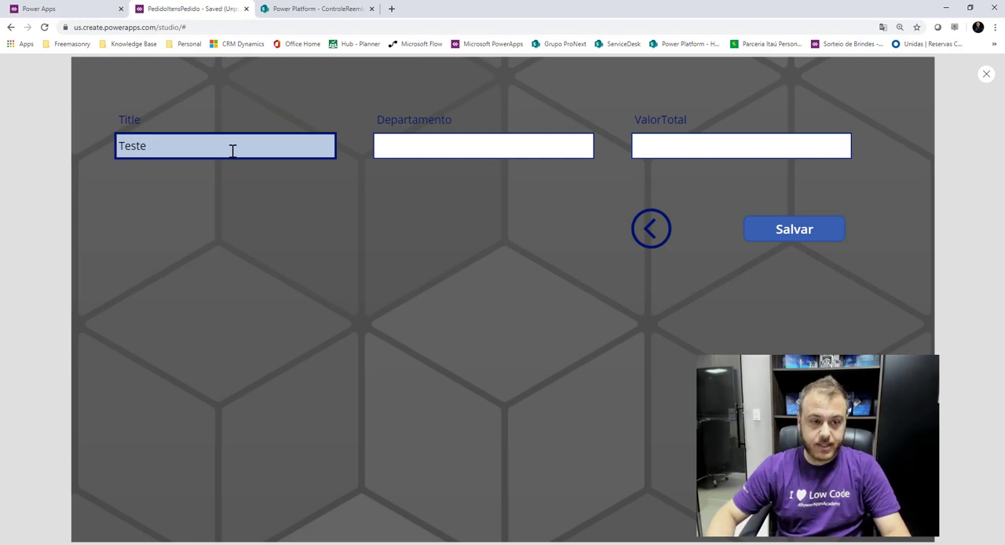
{"action": "type", "text": " 3"}
{"action": "left_click", "coordinate": [431, 139]}
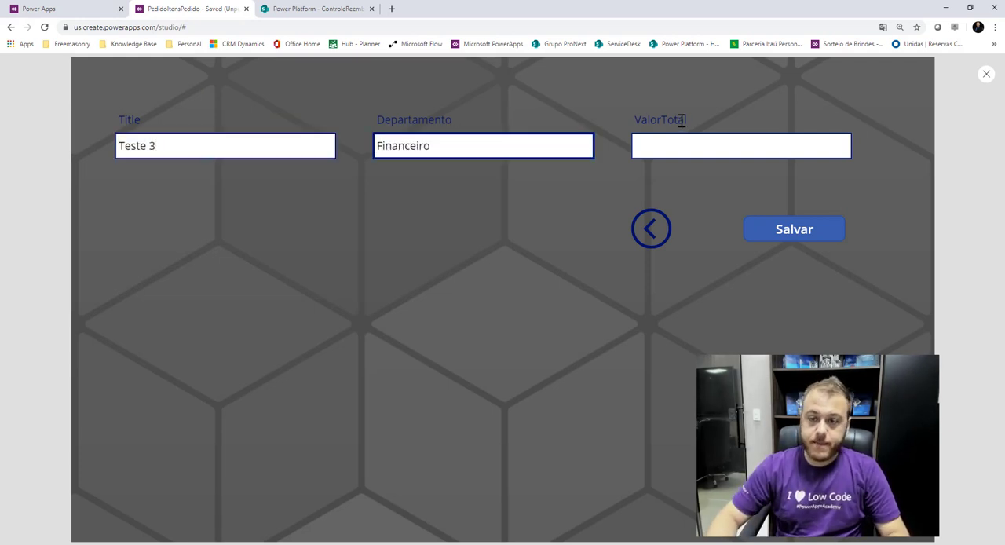
{"action": "left_click", "coordinate": [711, 141]}
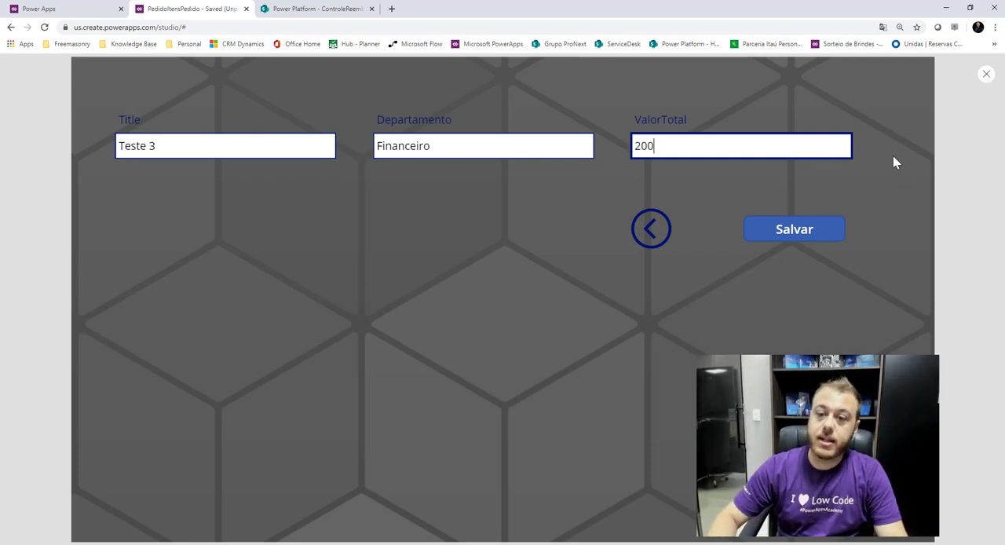
{"action": "type", "text": "200"}
{"action": "left_click", "coordinate": [767, 230]}
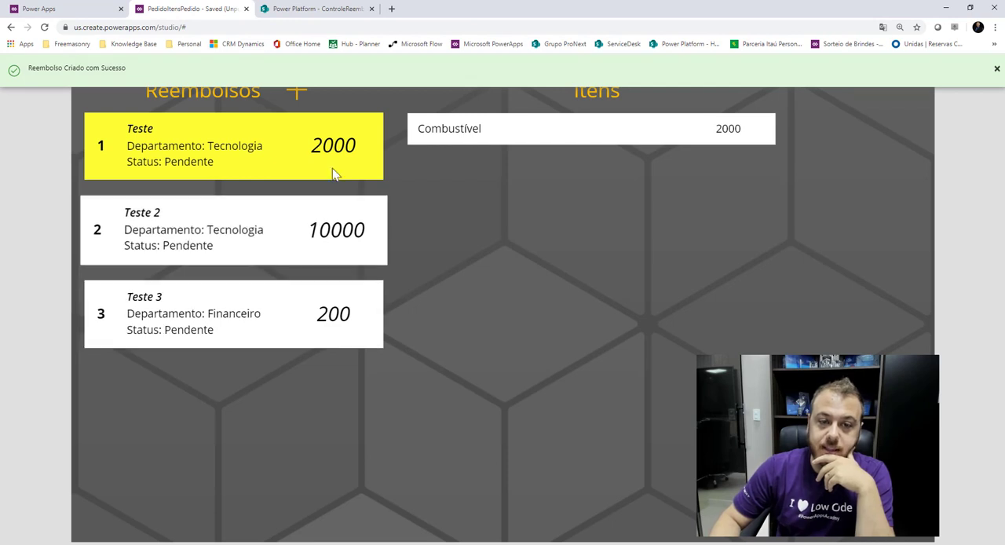
{"action": "left_click", "coordinate": [997, 70]}
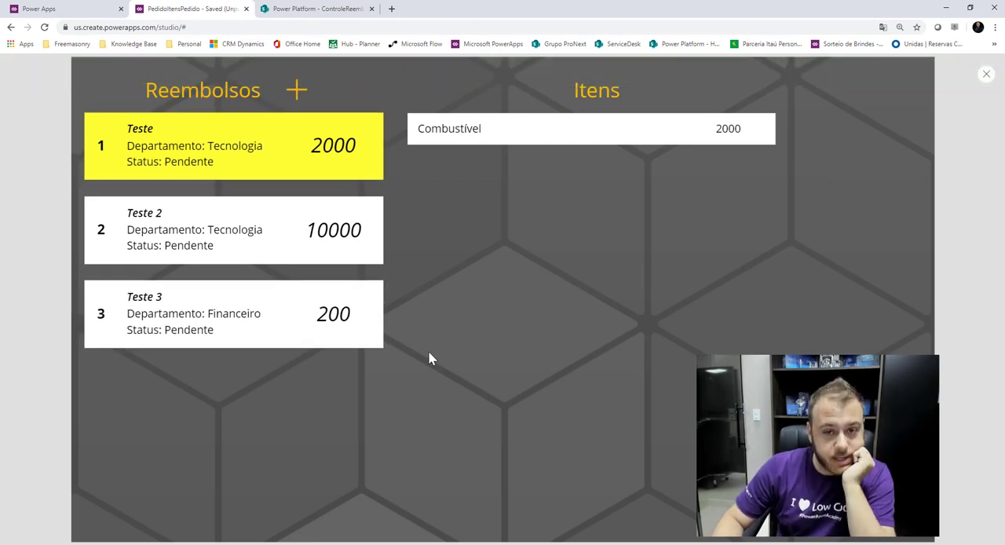
Switch between the Teste, Teste 2 and Teste 3 reimbursements to check the items of each, then close the preview.
{"action": "left_click", "coordinate": [218, 328]}
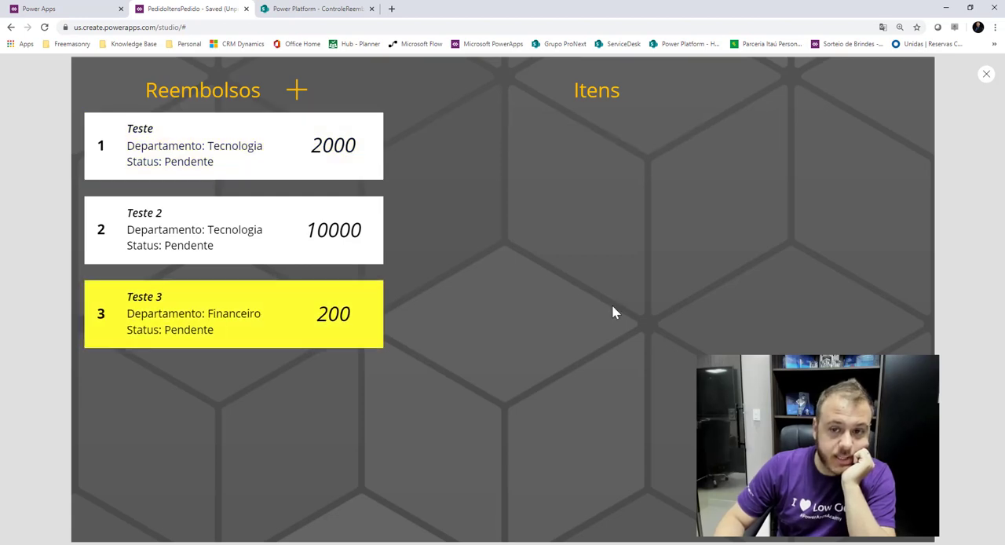
{"action": "left_click", "coordinate": [249, 243]}
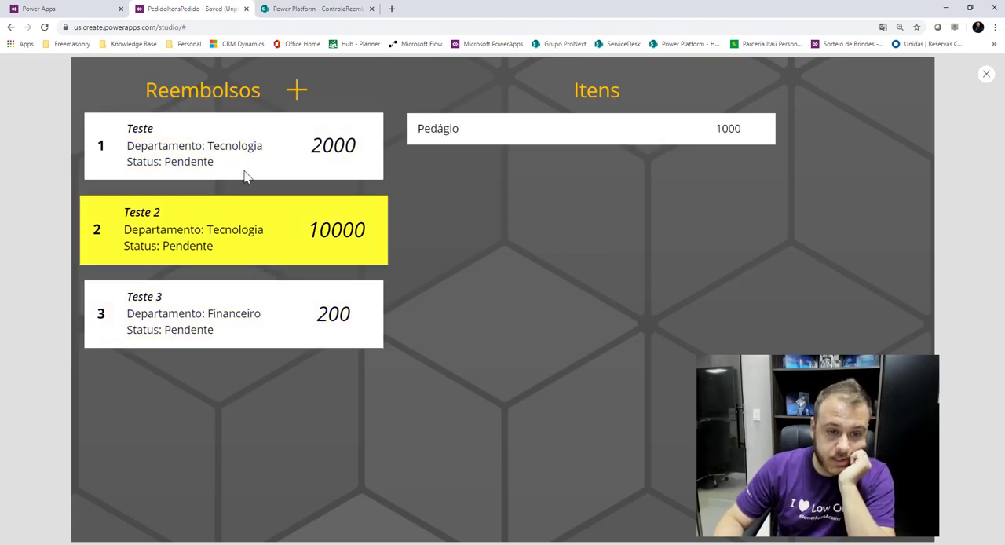
{"action": "left_click", "coordinate": [246, 147]}
{"action": "left_click", "coordinate": [257, 214]}
{"action": "left_click", "coordinate": [243, 296]}
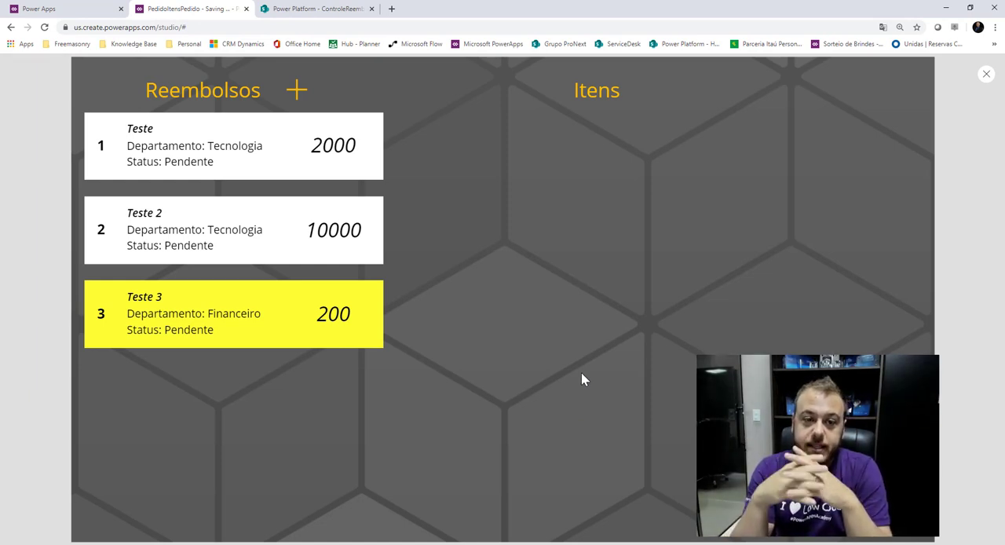
{"action": "left_click", "coordinate": [280, 251]}
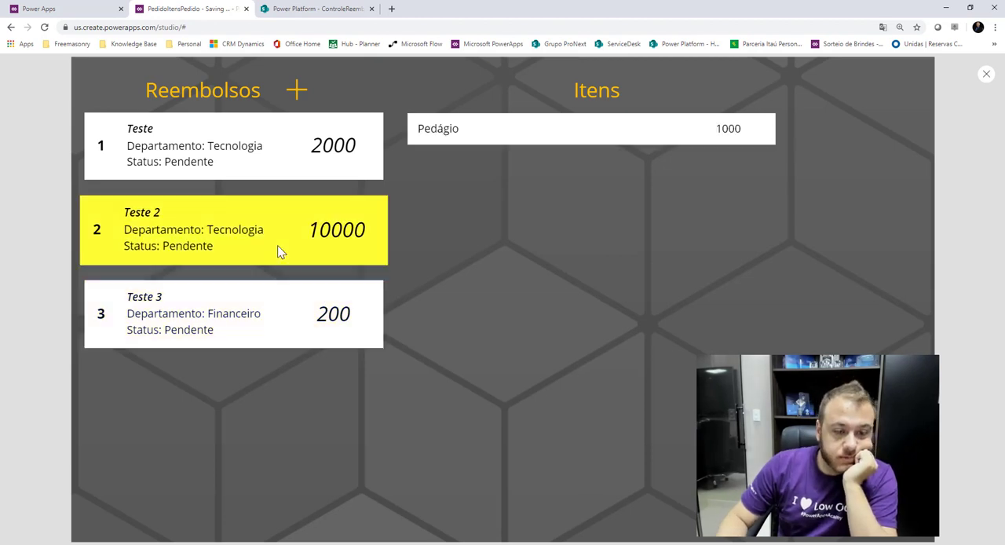
{"action": "left_click", "coordinate": [267, 303]}
{"action": "left_click", "coordinate": [280, 172]}
{"action": "left_click", "coordinate": [280, 262]}
{"action": "left_click", "coordinate": [281, 306]}
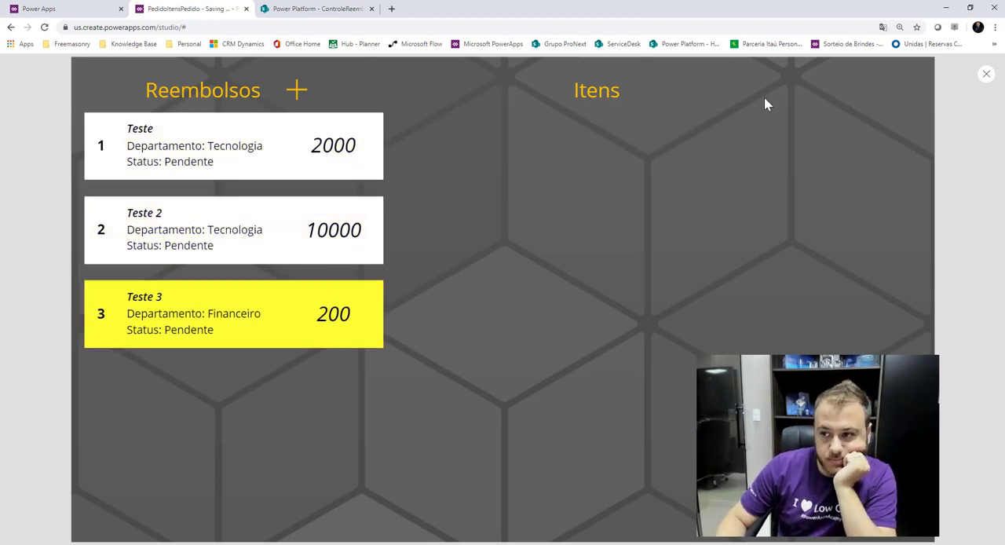
{"action": "left_click", "coordinate": [987, 72]}
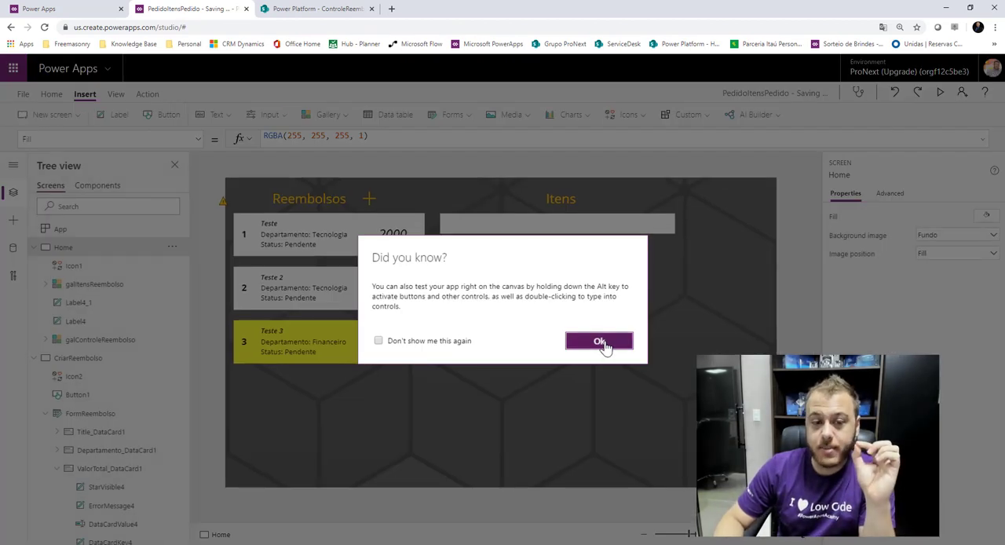
{"action": "left_click", "coordinate": [601, 343]}
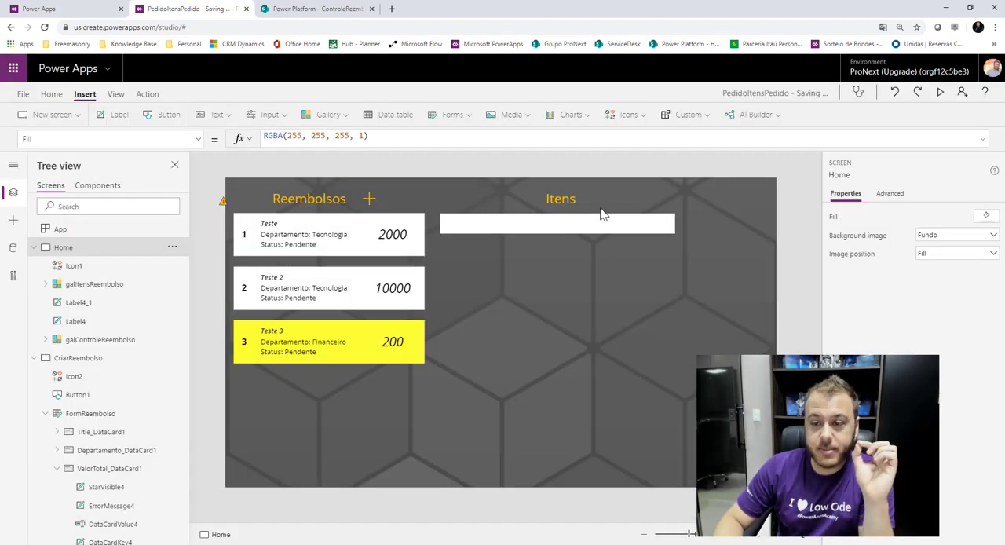
Insert an Add icon beside the Itens heading on Home, about 49 wide and 40 high, and color it standard orange-yellow.
{"action": "left_click", "coordinate": [629, 114]}
{"action": "left_click", "coordinate": [649, 146]}
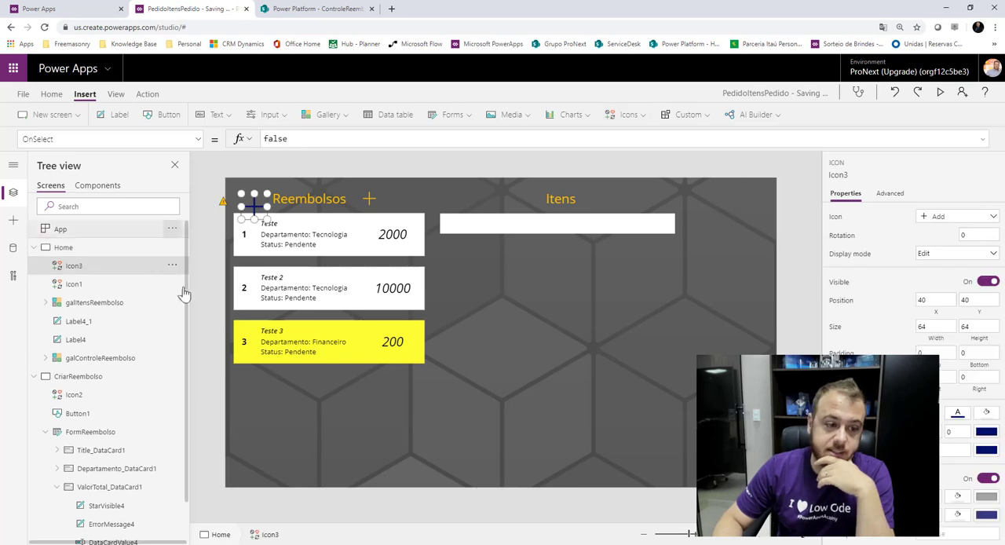
{"action": "left_click_drag", "start_coordinate": [399, 206], "coordinate": [599, 198]}
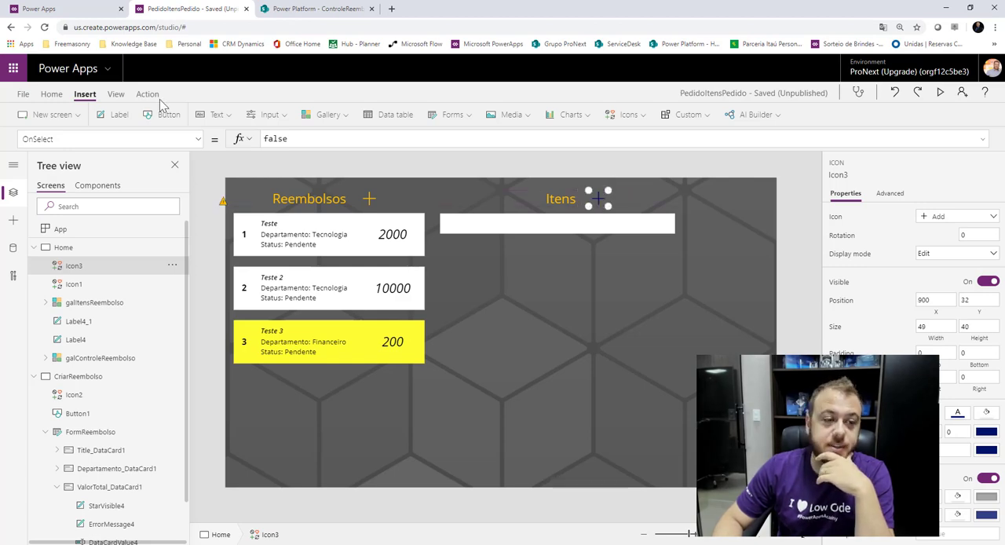
{"action": "left_click", "coordinate": [44, 94]}
{"action": "left_click", "coordinate": [410, 115]}
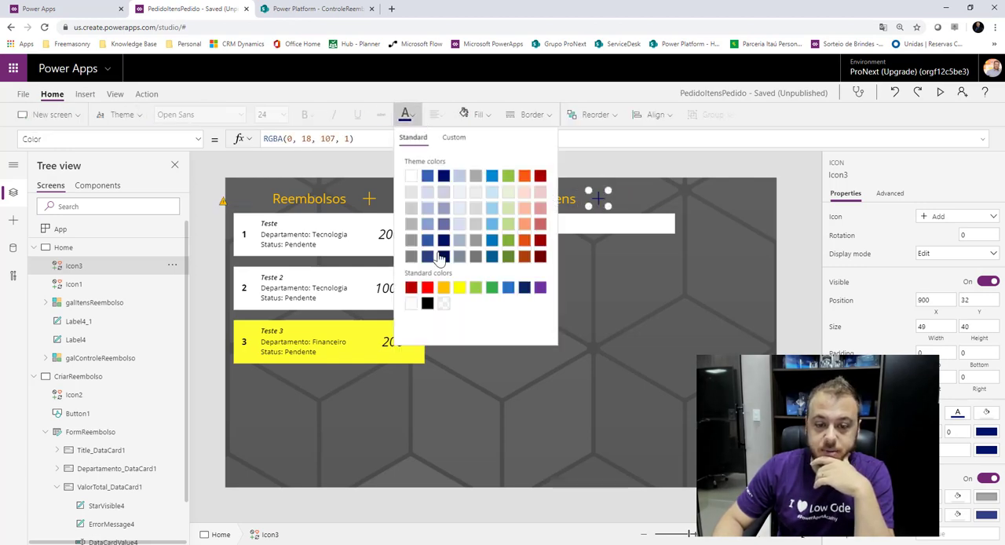
{"action": "left_click", "coordinate": [444, 288]}
{"action": "left_click", "coordinate": [628, 168]}
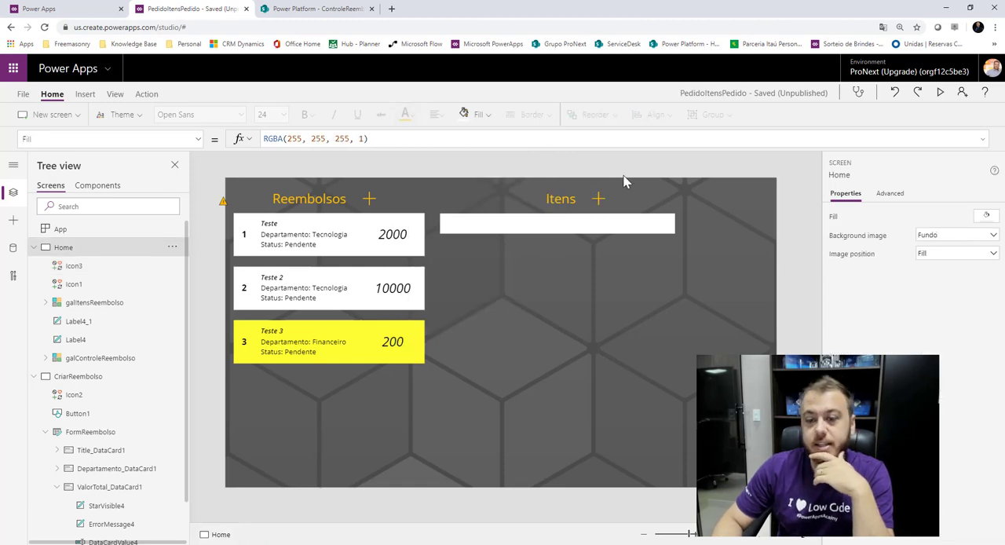
Open the OnSelect formula of the plus icon beside the Itens heading on Home.
{"action": "left_click", "coordinate": [31, 247]}
{"action": "left_click", "coordinate": [35, 266]}
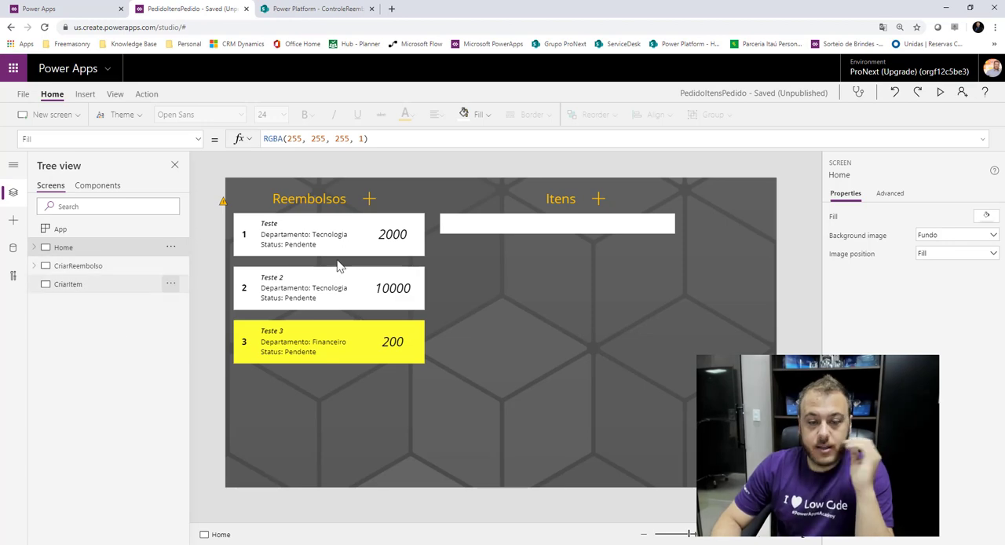
{"action": "left_click", "coordinate": [596, 198]}
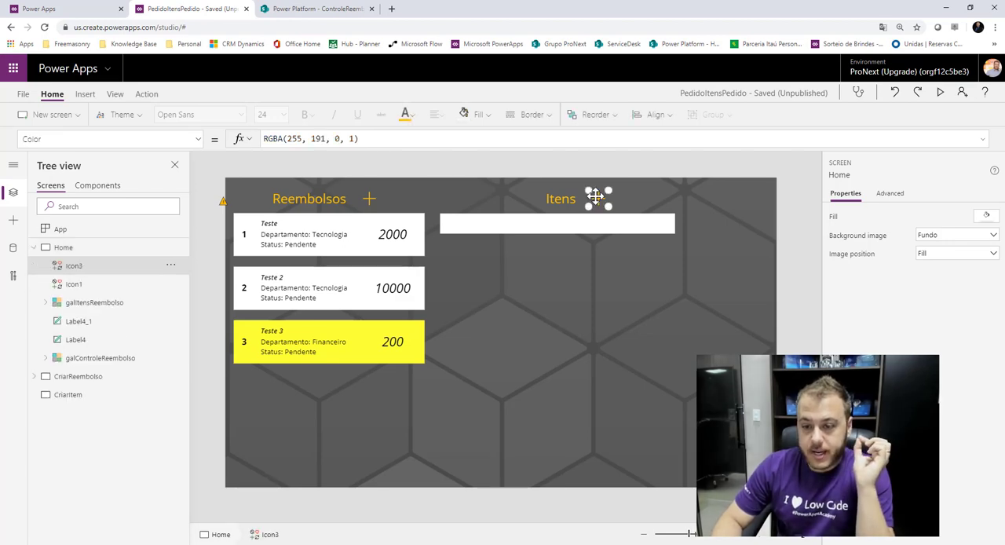
{"action": "left_click", "coordinate": [193, 139]}
{"action": "scroll", "coordinate": [102, 305], "scroll_direction": "down", "scroll_amount": 5}
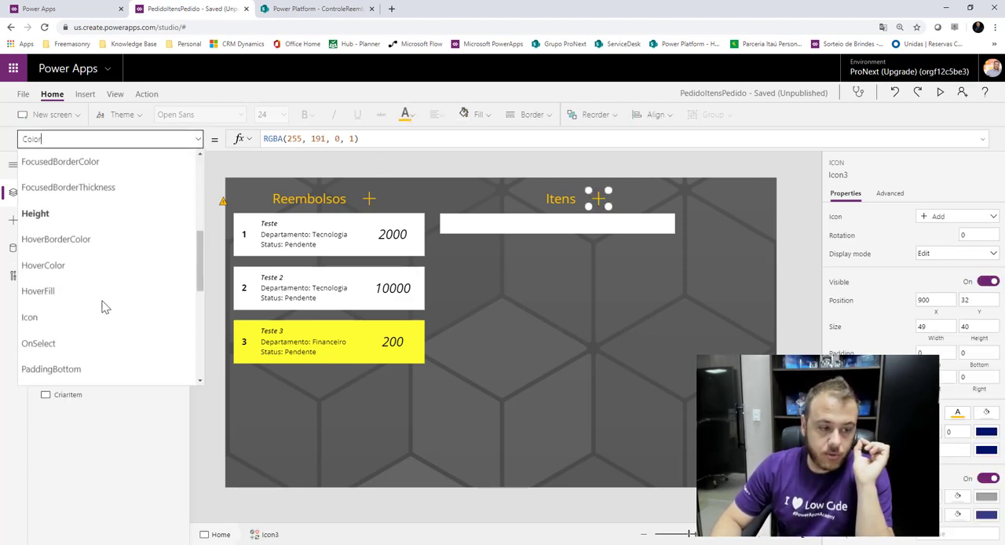
{"action": "left_click", "coordinate": [71, 240]}
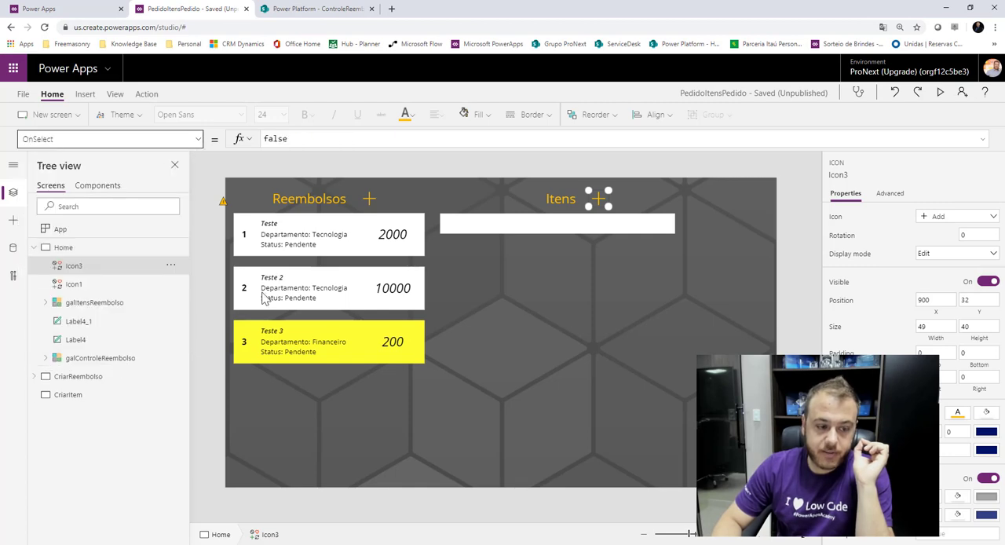
{"action": "double_click", "coordinate": [330, 137]}
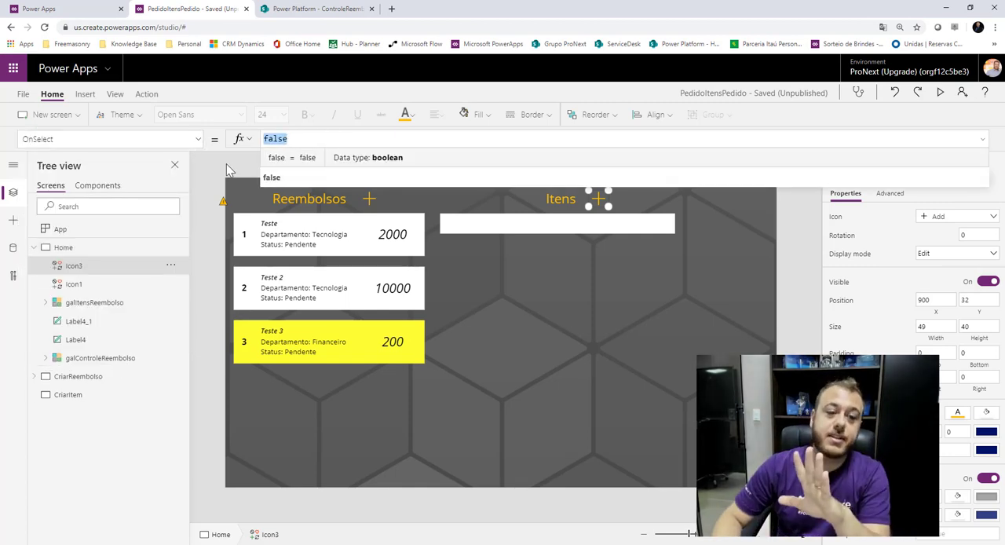
Set the CriarItem screen's background image to Fundo and its image position to Fill.
{"action": "left_click", "coordinate": [69, 395]}
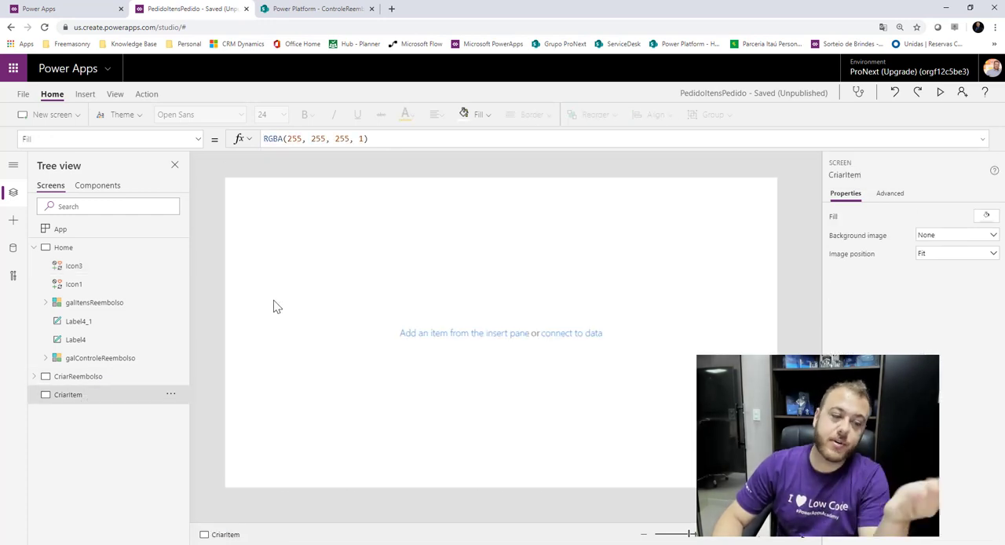
{"action": "left_click", "coordinate": [974, 241]}
{"action": "left_click", "coordinate": [965, 273]}
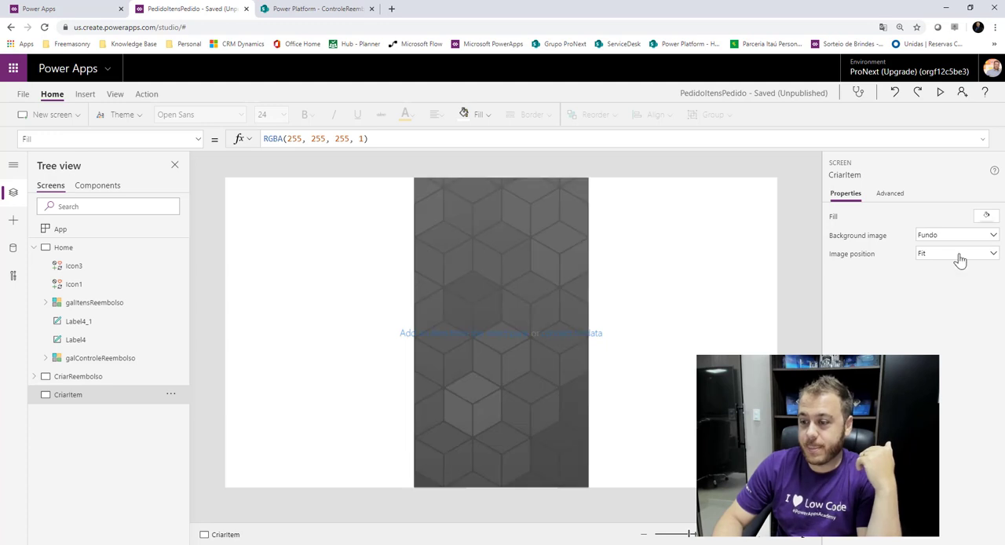
{"action": "left_click", "coordinate": [960, 259]}
{"action": "left_click", "coordinate": [945, 282]}
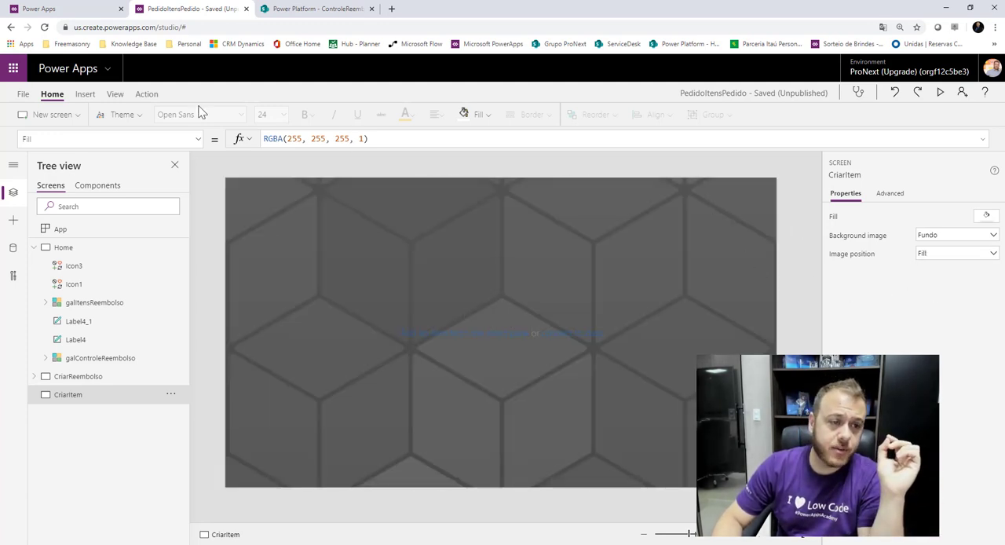
Insert an edit form on the CriarItem screen and rename it FormItem.
{"action": "left_click", "coordinate": [85, 94]}
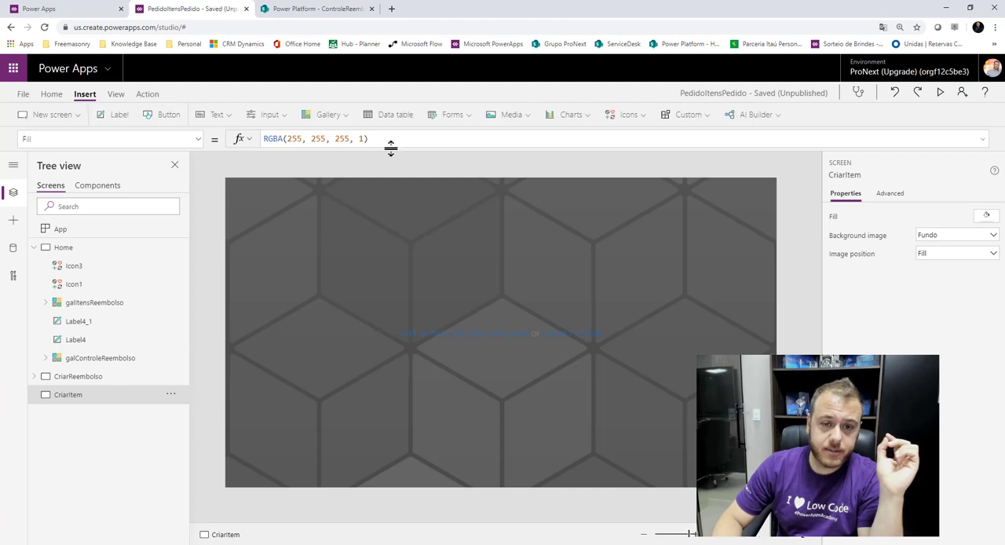
{"action": "left_click", "coordinate": [454, 116]}
{"action": "left_click", "coordinate": [473, 144]}
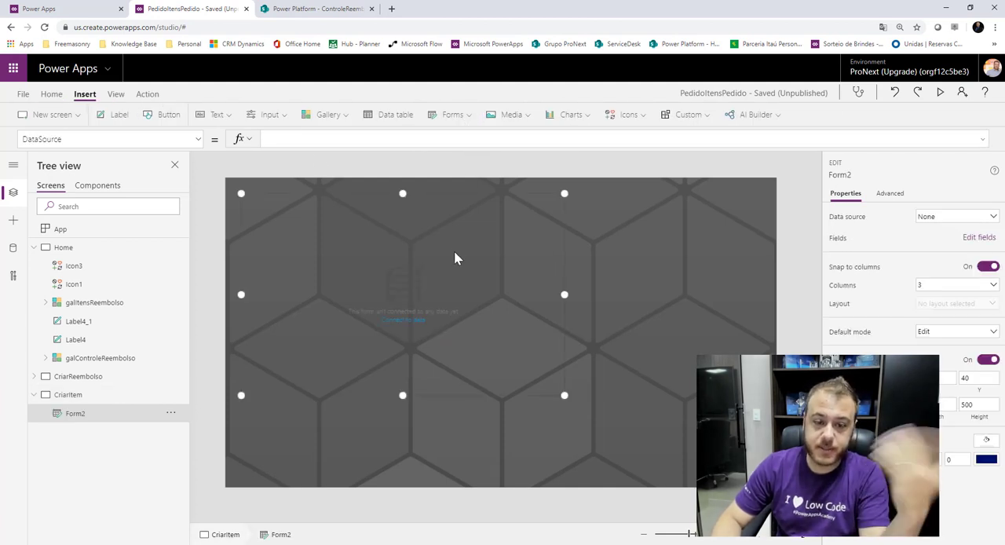
{"action": "double_click", "coordinate": [97, 421]}
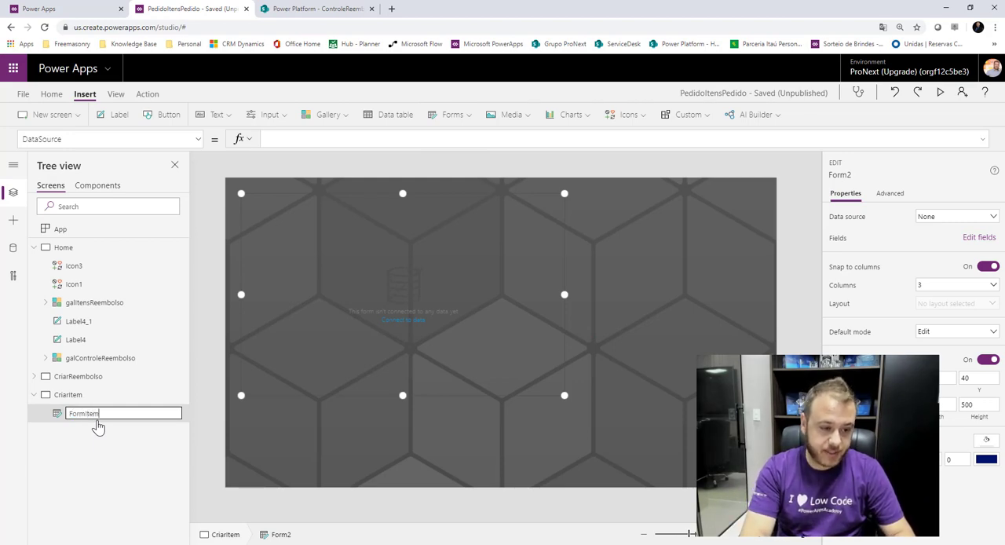
{"action": "key", "text": "Return"}
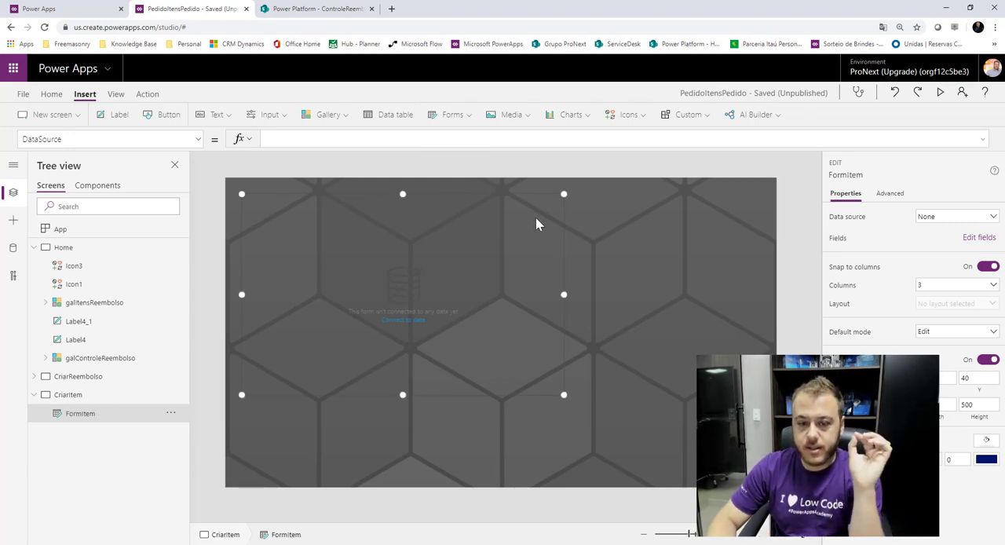
Connect FormItem to the ItensReembolso data source and widen the form across most of the screen.
{"action": "left_click", "coordinate": [948, 220]}
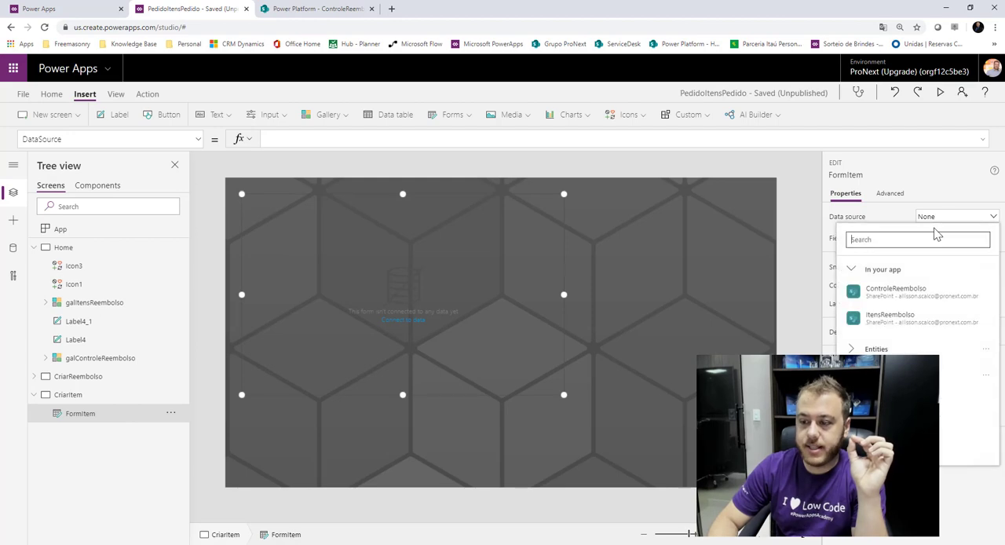
{"action": "left_click", "coordinate": [909, 318]}
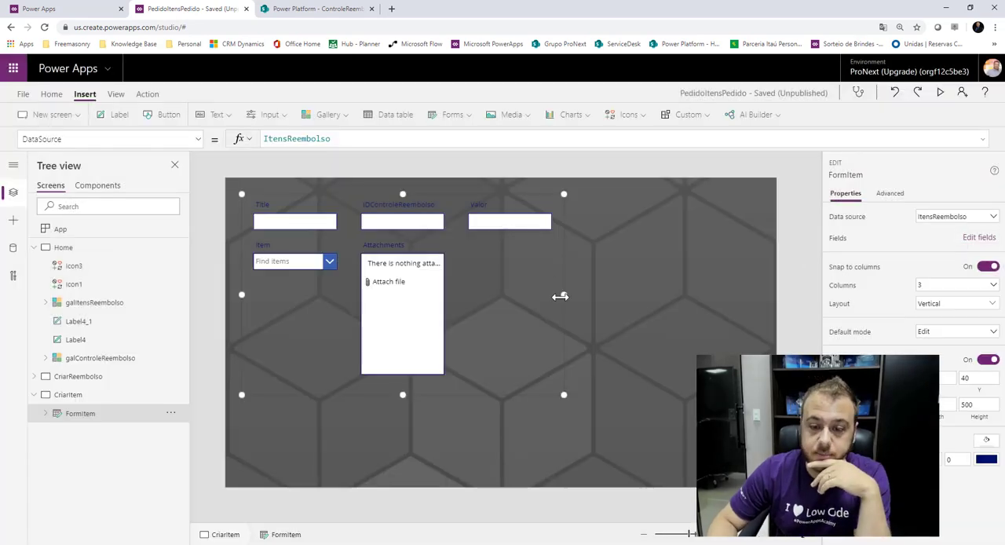
{"action": "left_click_drag", "start_coordinate": [588, 295], "coordinate": [693, 290]}
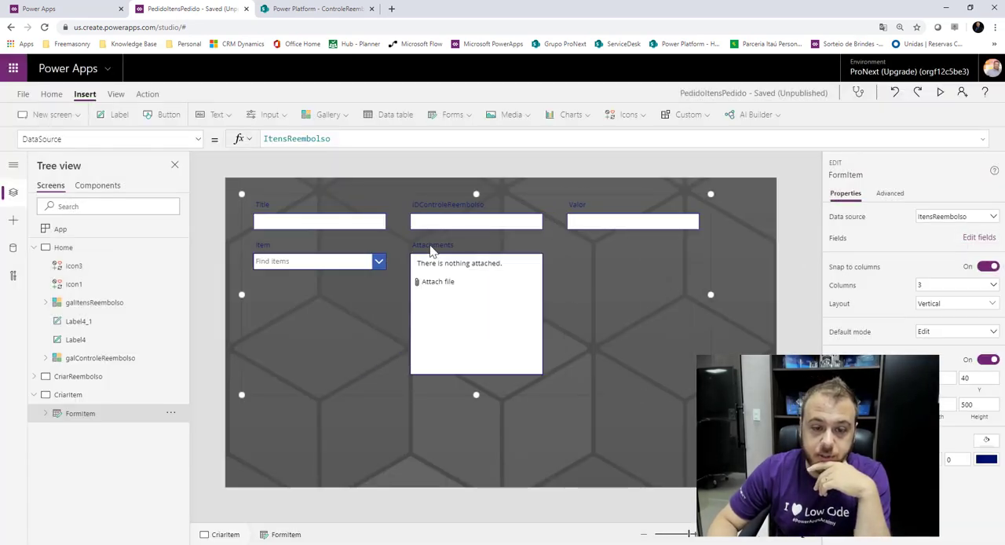
Remove the Title field from FormItem and order the remaining fields as Item, Valor, IDControleReembolso, Attachments.
{"action": "left_click", "coordinate": [978, 238]}
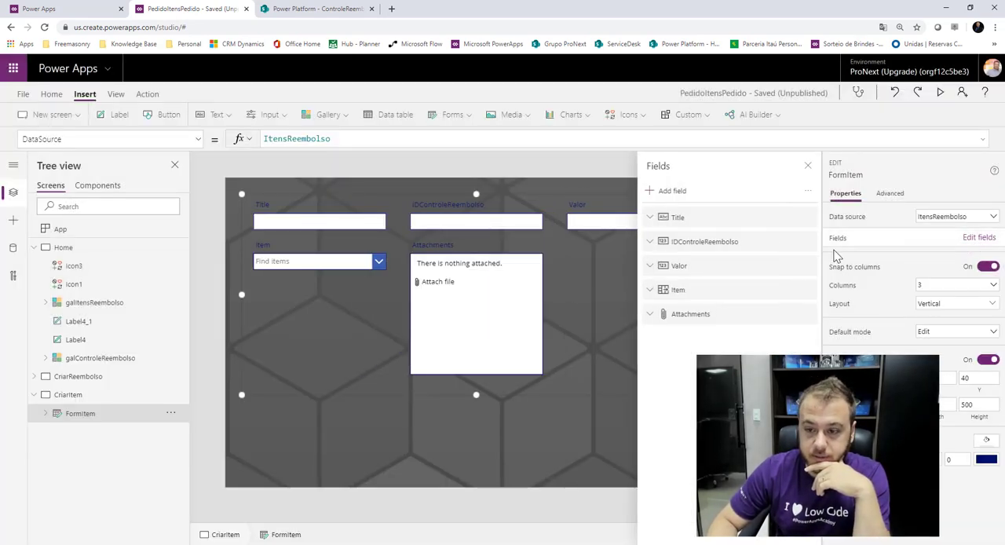
{"action": "left_click", "coordinate": [807, 218]}
{"action": "left_click", "coordinate": [857, 274]}
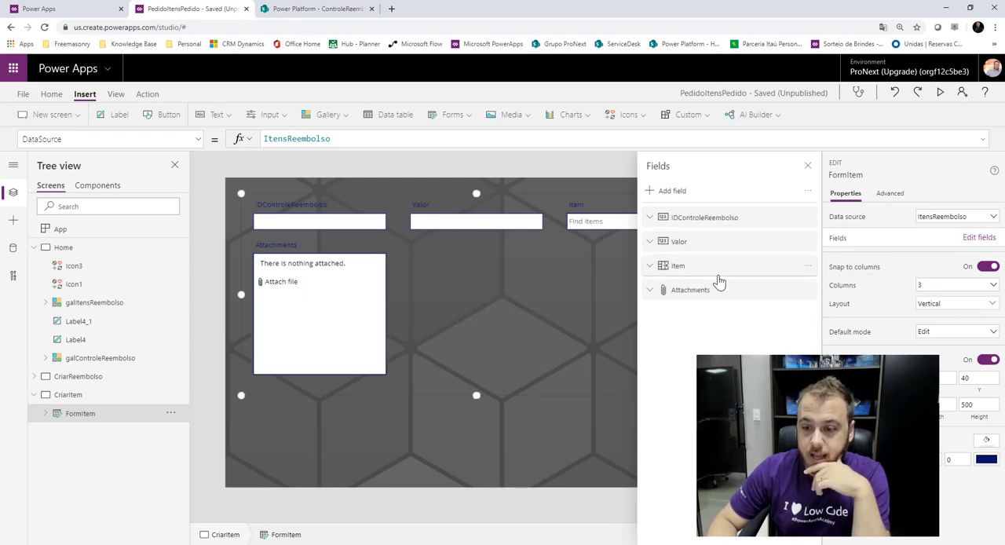
{"action": "left_click", "coordinate": [681, 242]}
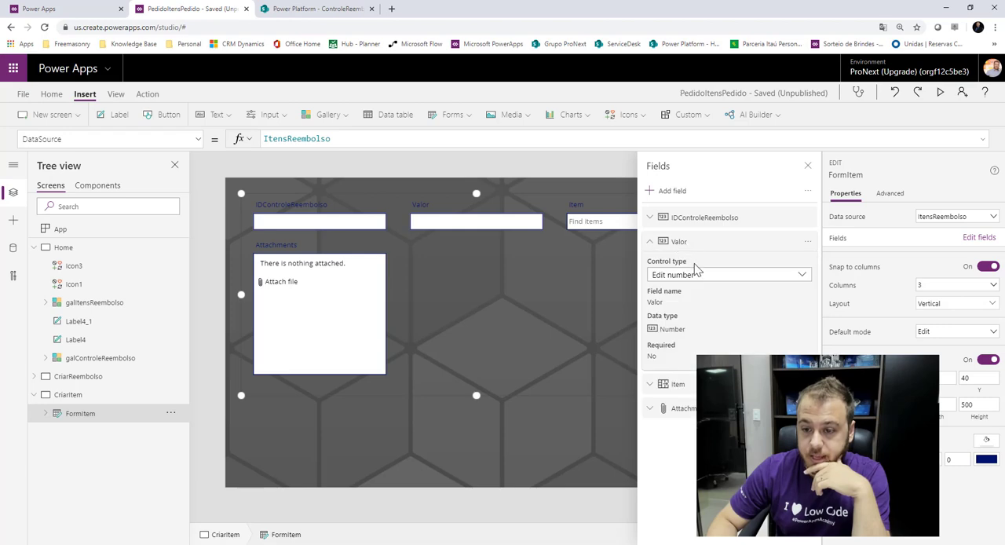
{"action": "left_click", "coordinate": [654, 247]}
{"action": "left_click_drag", "start_coordinate": [675, 266], "coordinate": [689, 228]}
{"action": "left_click_drag", "start_coordinate": [700, 273], "coordinate": [693, 242]}
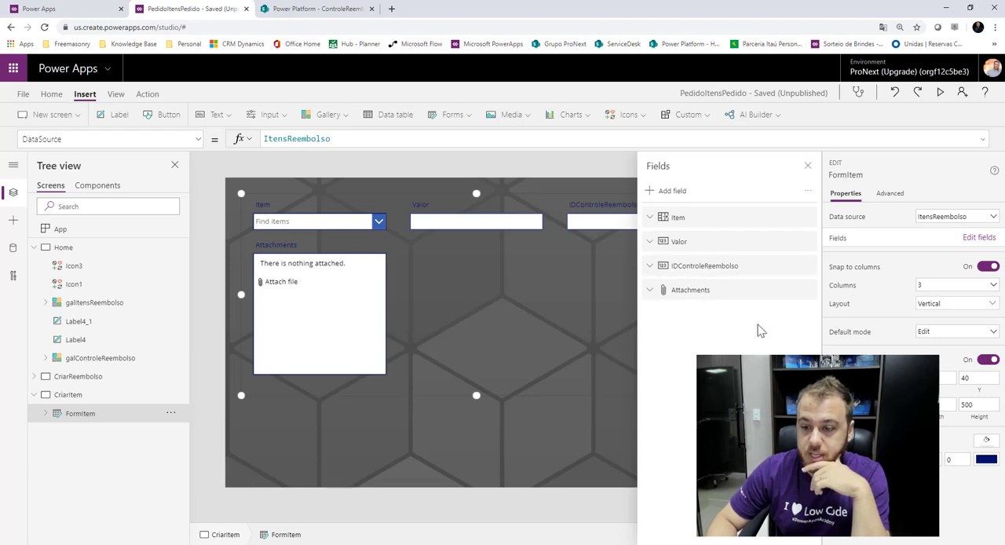
{"action": "left_click", "coordinate": [802, 171]}
Stretch the Attachments card to the form's full width of 1164 and center FormItem horizontally on the screen at about Y 68.
{"action": "left_click", "coordinate": [325, 330]}
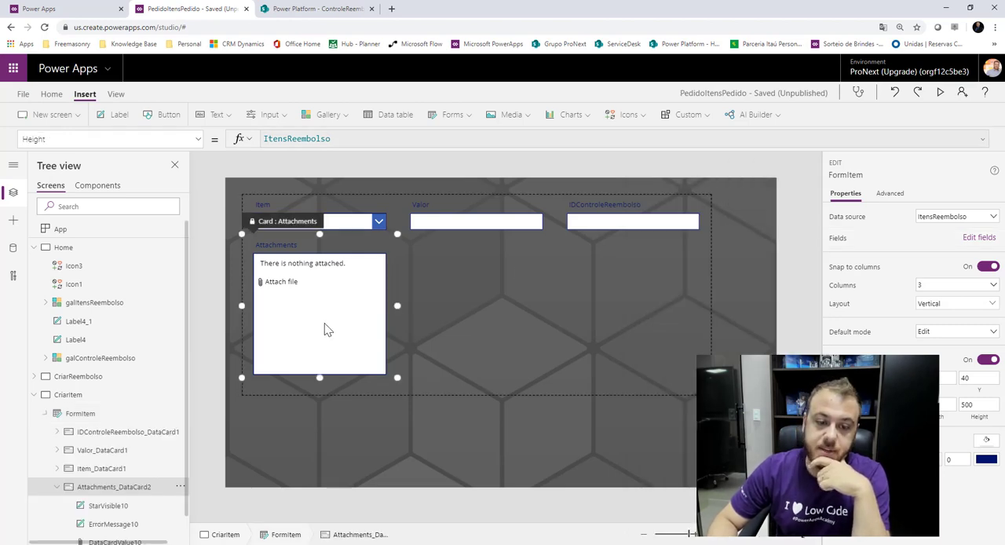
{"action": "left_click_drag", "start_coordinate": [399, 305], "coordinate": [662, 313]}
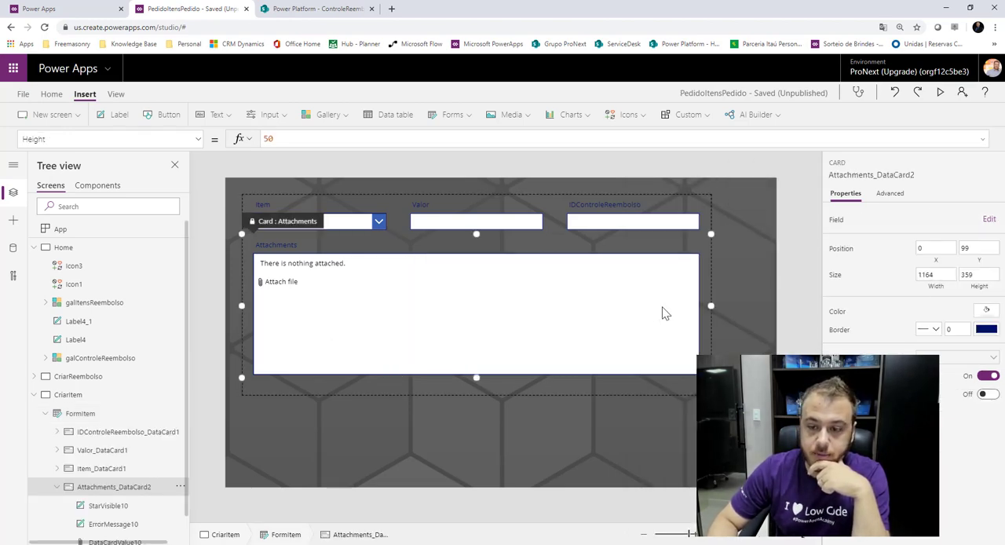
{"action": "left_click", "coordinate": [793, 219]}
{"action": "left_click", "coordinate": [416, 249]}
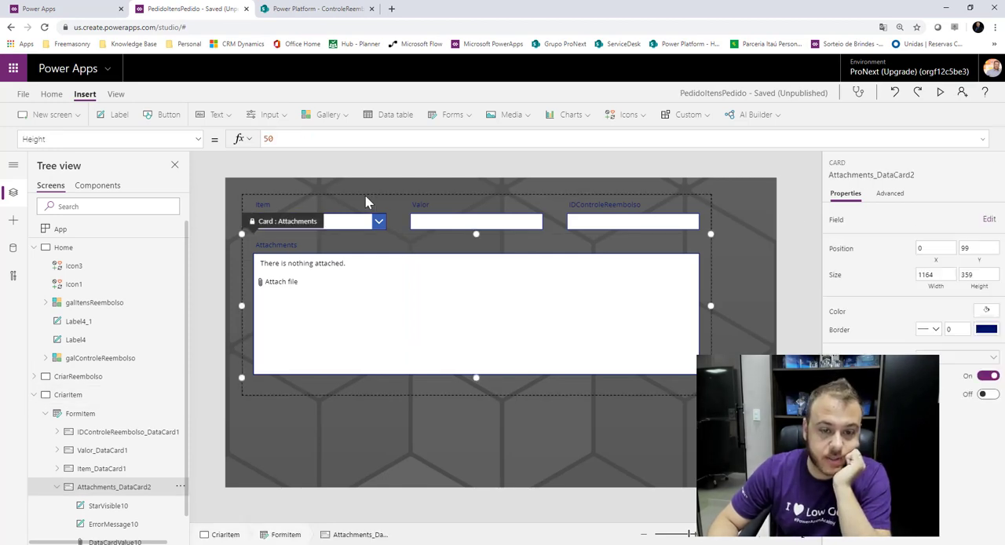
{"action": "left_click", "coordinate": [106, 414]}
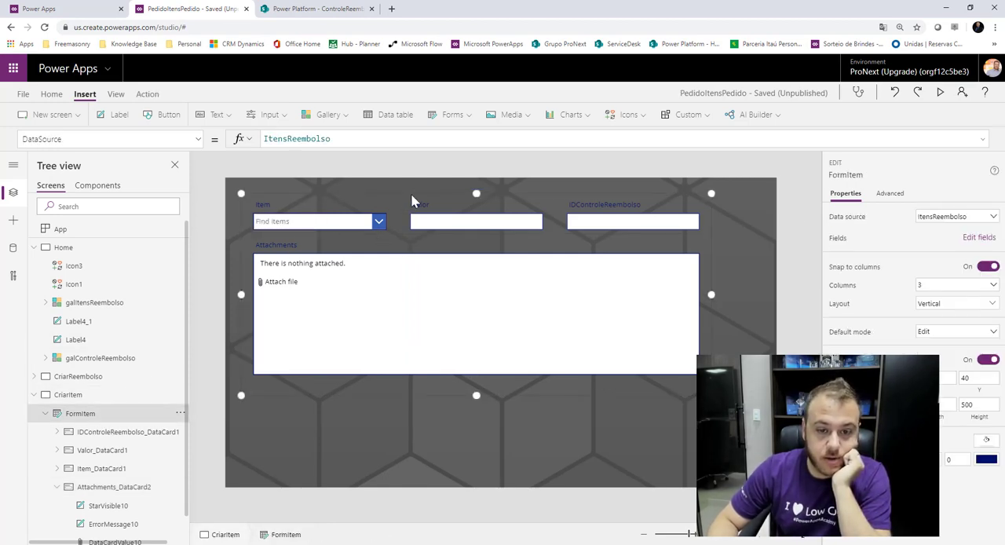
{"action": "mouse_move", "coordinate": [419, 199]}
{"action": "left_mouse_down"}
{"action": "mouse_move", "coordinate": [464, 231]}
{"action": "mouse_move", "coordinate": [435, 208]}
{"action": "left_mouse_up"}
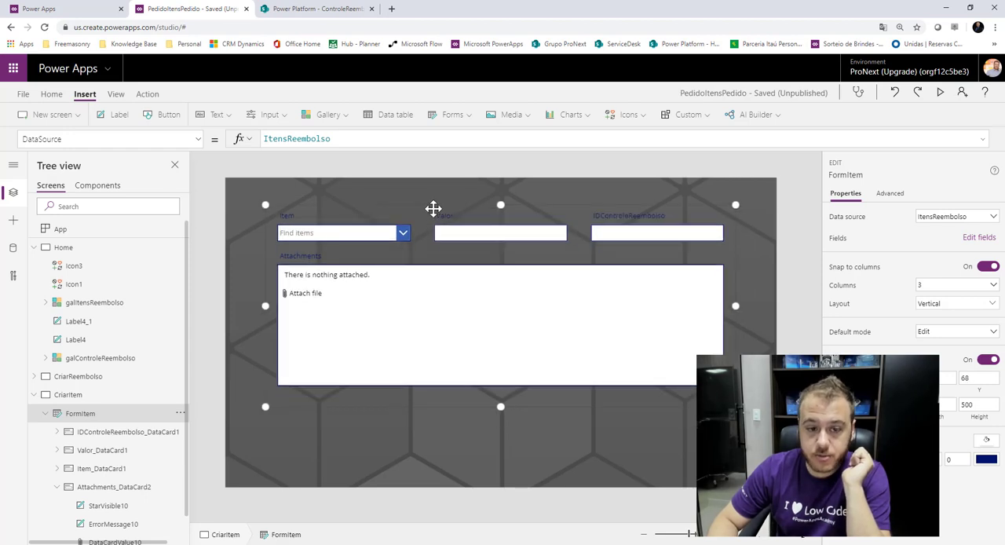
{"action": "left_click", "coordinate": [525, 171]}
Unlock the IDControleReembolso card in FormItem so its properties can be changed.
{"action": "left_click", "coordinate": [636, 242]}
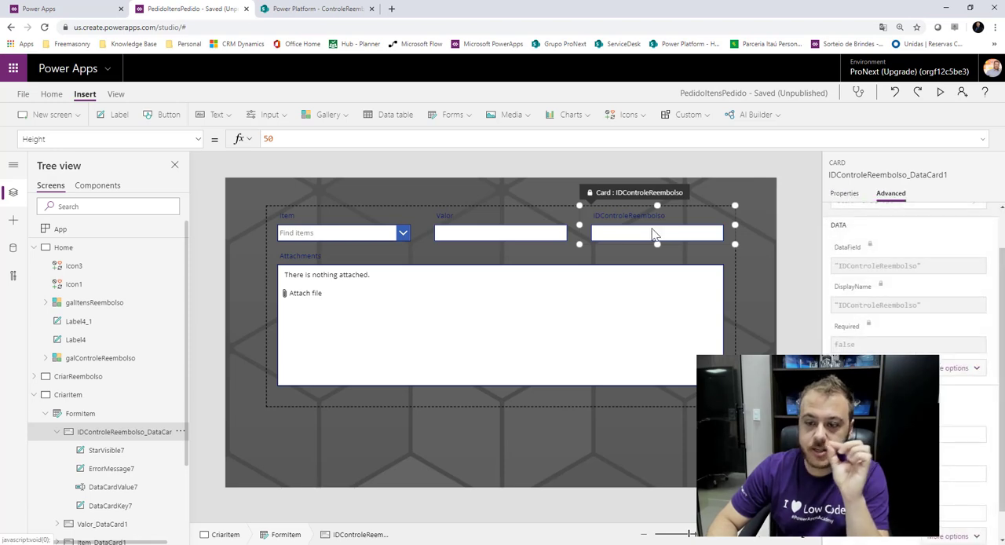
{"action": "scroll", "coordinate": [880, 235], "scroll_direction": "up", "scroll_amount": 1}
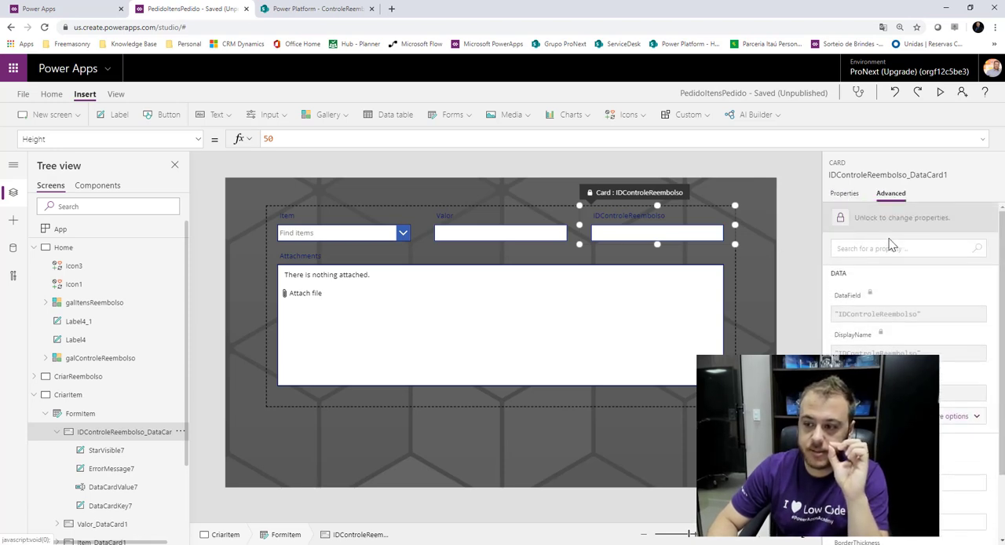
{"action": "left_click", "coordinate": [840, 223]}
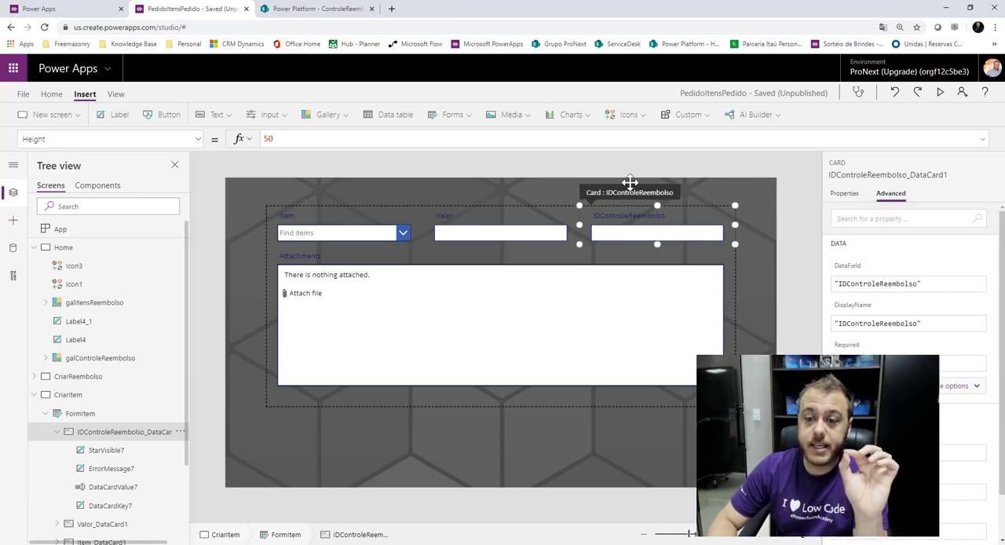
Set the Default of the IDControleReembolso text input to galControleReembolso.Selected.ID.
{"action": "left_click", "coordinate": [628, 189]}
{"action": "left_click", "coordinate": [625, 233]}
{"action": "left_click", "coordinate": [588, 232]}
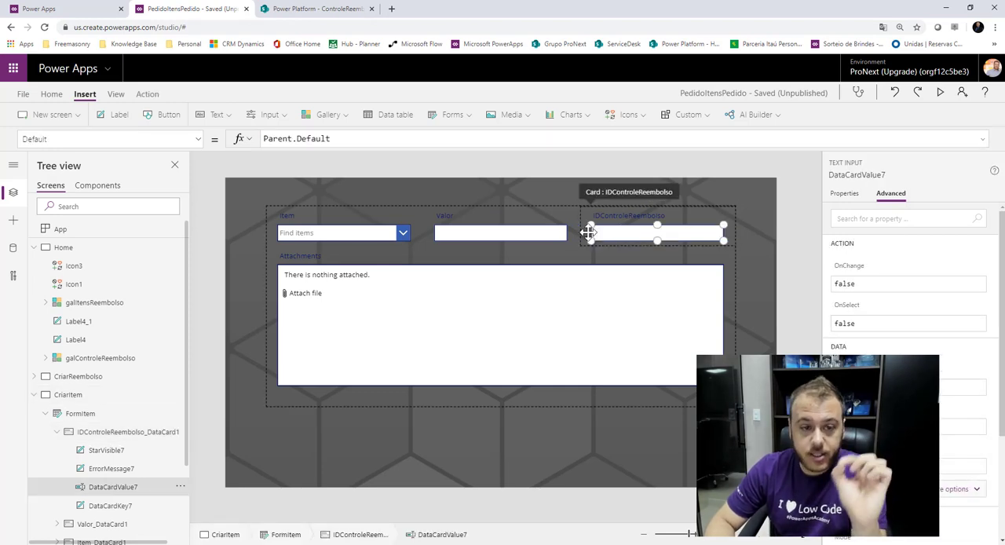
{"action": "left_click", "coordinate": [201, 139]}
{"action": "triple_click", "coordinate": [363, 138]}
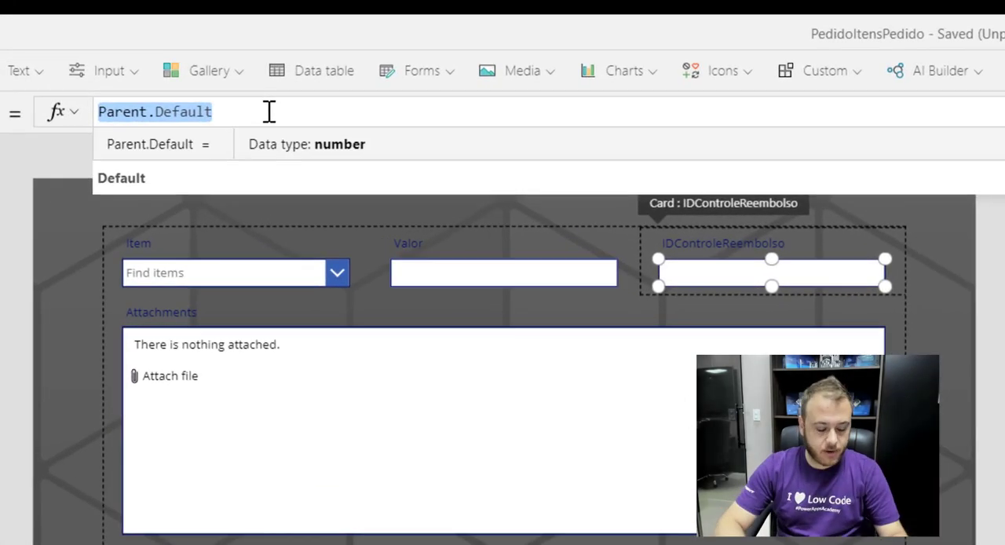
{"action": "type", "text": "gal"}
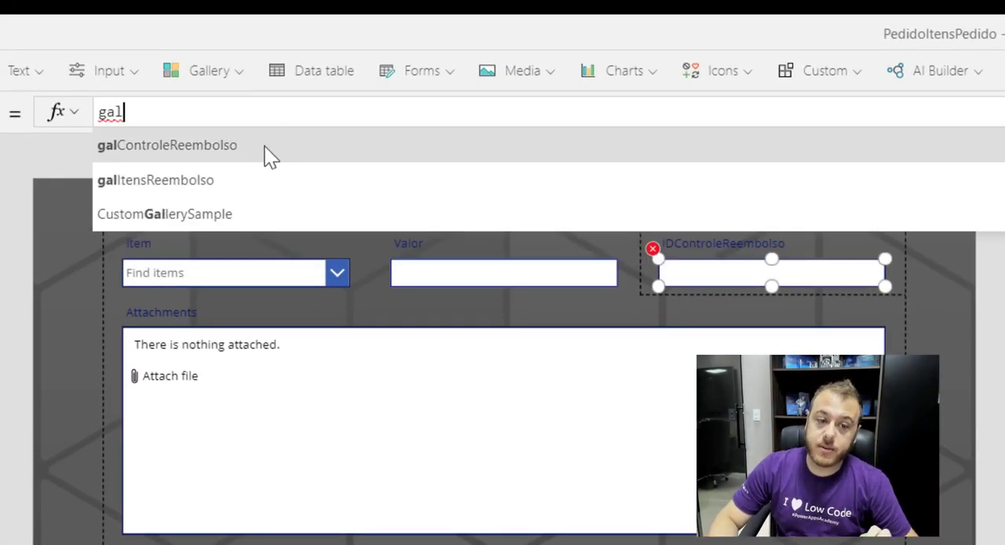
{"action": "left_click", "coordinate": [265, 146]}
{"action": "type", "text": ".s"}
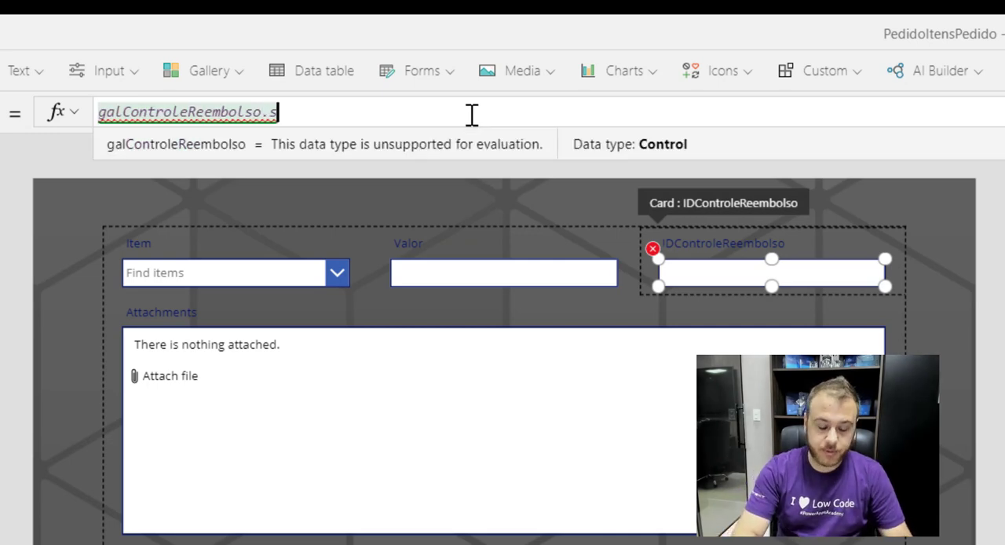
{"action": "type", "text": "el"}
{"action": "key", "text": "Tab"}
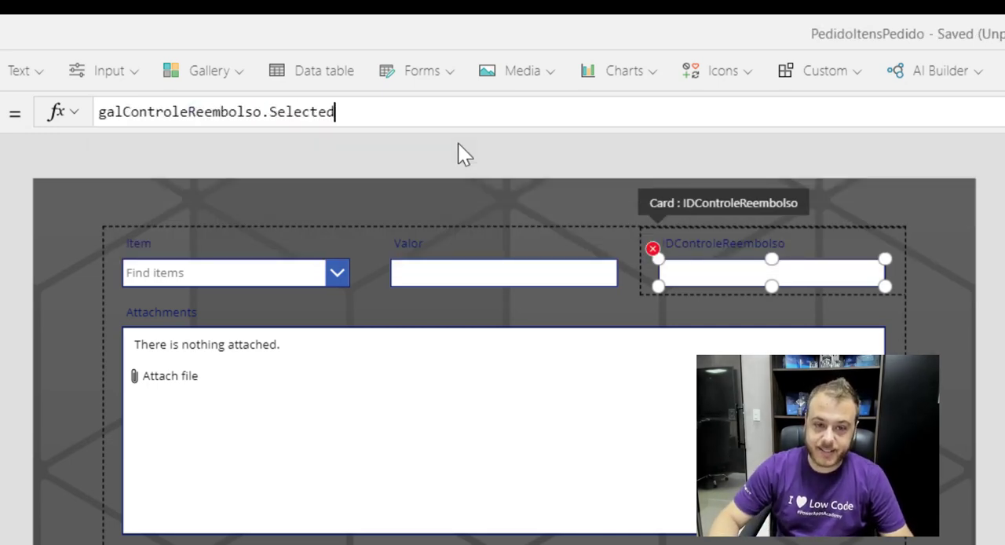
{"action": "type", "text": "."}
{"action": "type", "text": "i"}
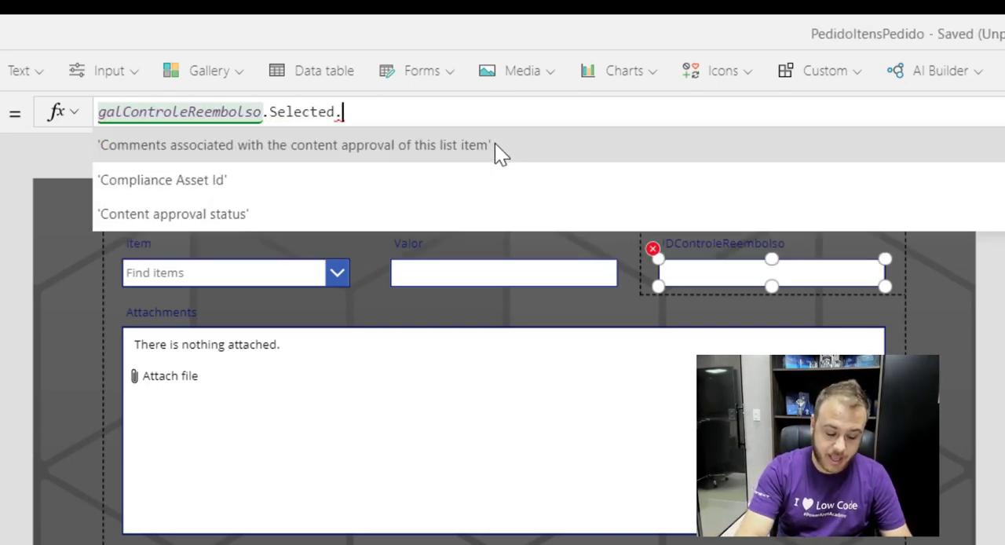
{"action": "key", "text": "Tab"}
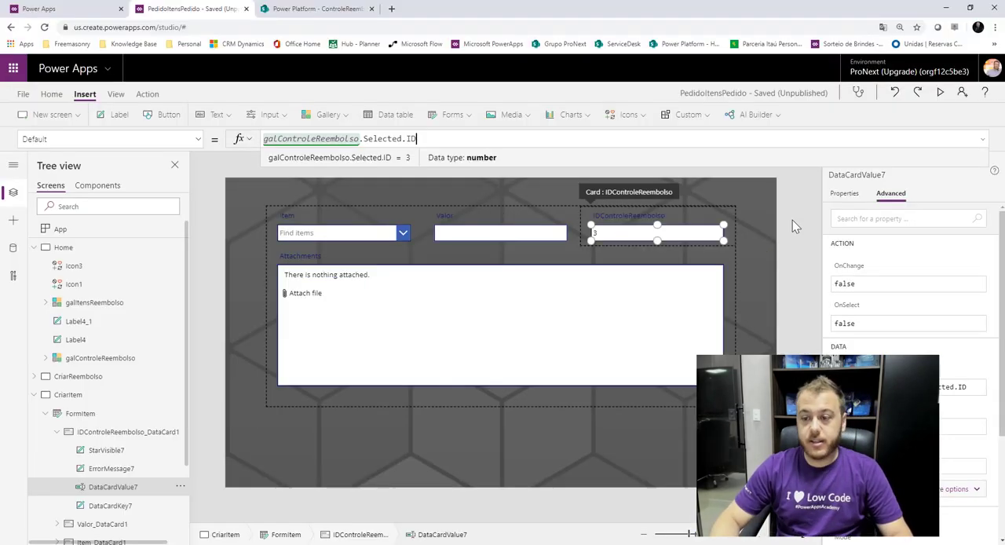
{"action": "left_click", "coordinate": [793, 224]}
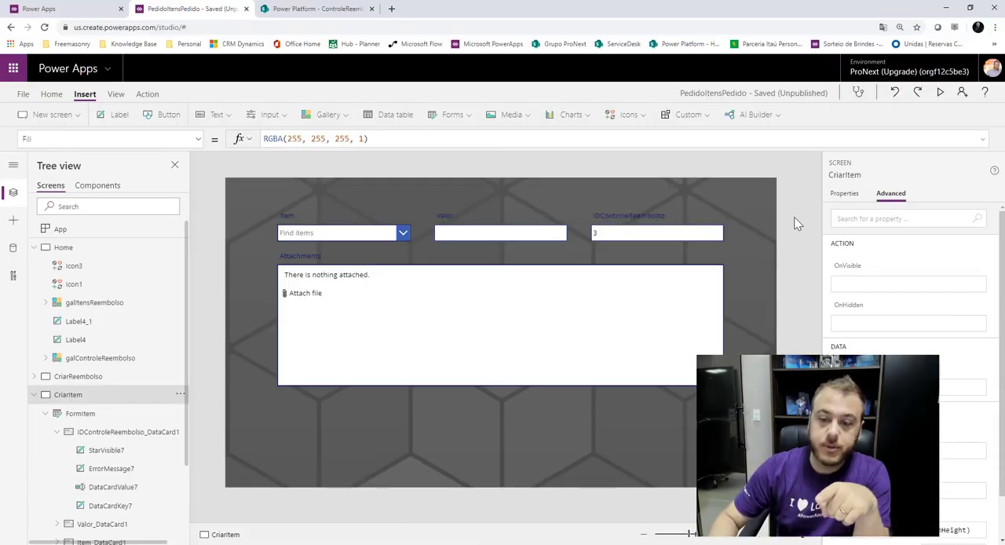
Select the Teste 2 reimbursement on the Home screen and check that CriarItem's IDControleReembolso field follows the selection.
{"action": "left_click", "coordinate": [86, 377]}
{"action": "left_click", "coordinate": [59, 248]}
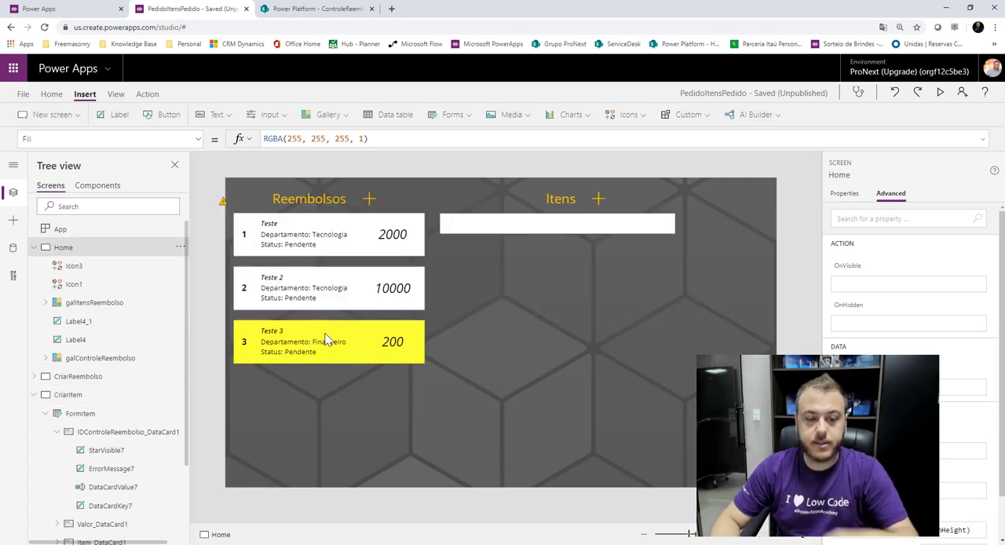
{"action": "left_click", "coordinate": [326, 301]}
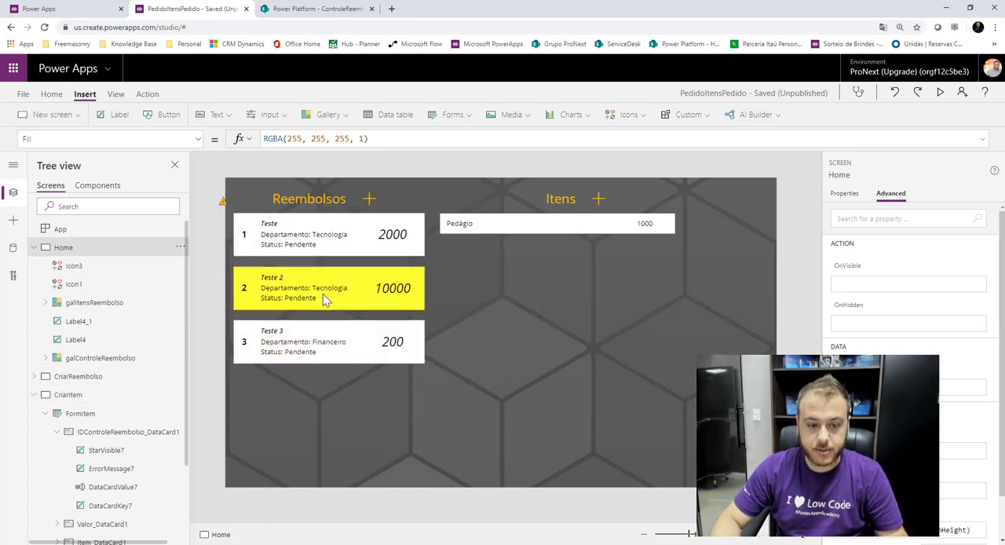
{"action": "left_click", "coordinate": [33, 247]}
{"action": "left_click", "coordinate": [68, 284]}
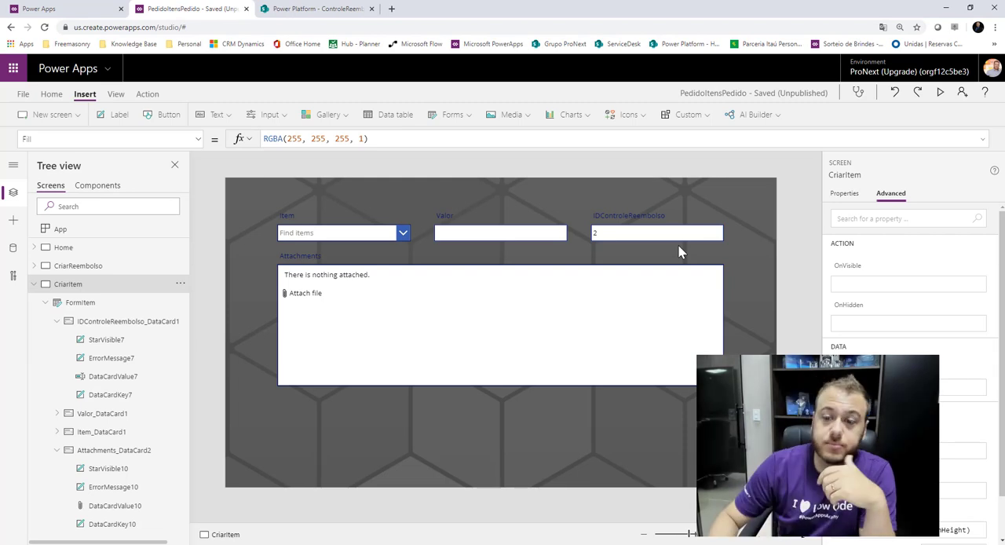
Set the DisplayMode of the IDControleReembolso card in FormItem to Disabled.
{"action": "left_click", "coordinate": [699, 223]}
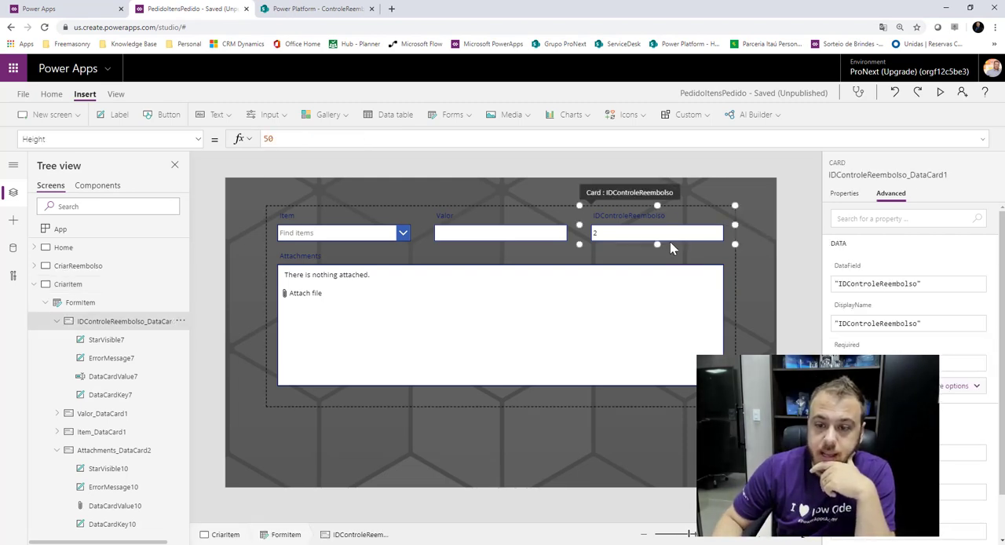
{"action": "left_click", "coordinate": [197, 139]}
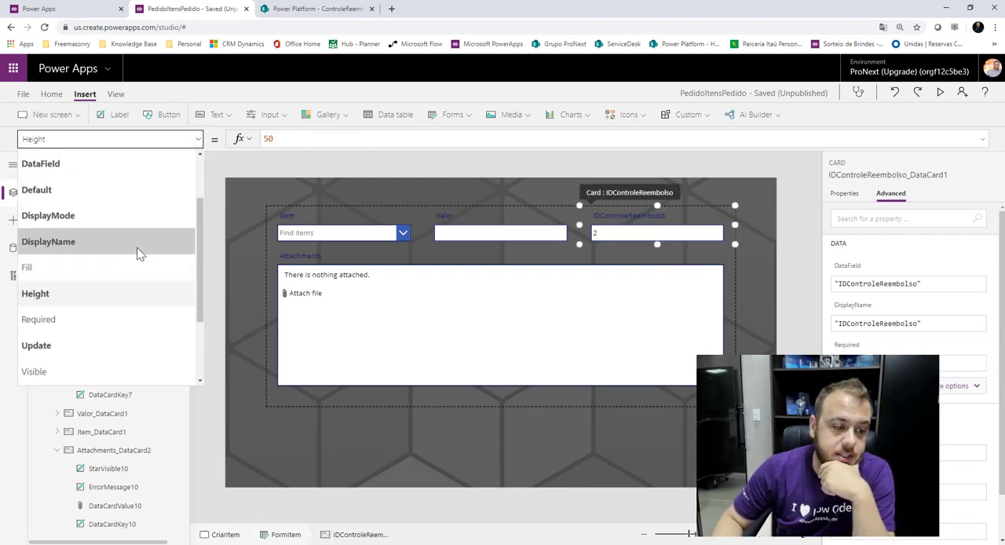
{"action": "scroll", "coordinate": [137, 248], "scroll_direction": "down", "scroll_amount": 2}
{"action": "scroll", "coordinate": [138, 247], "scroll_direction": "up", "scroll_amount": 3}
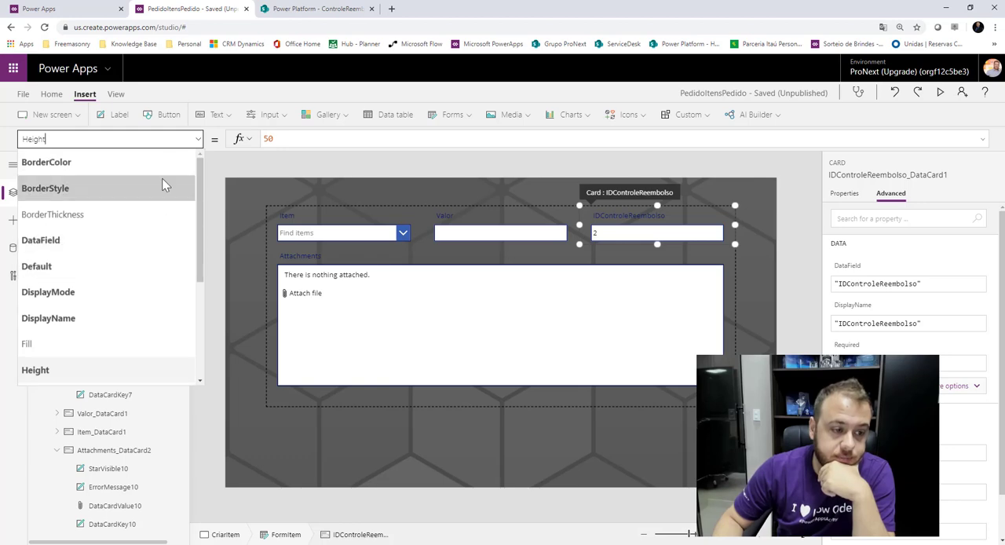
{"action": "left_click", "coordinate": [107, 291]}
{"action": "left_click", "coordinate": [376, 138]}
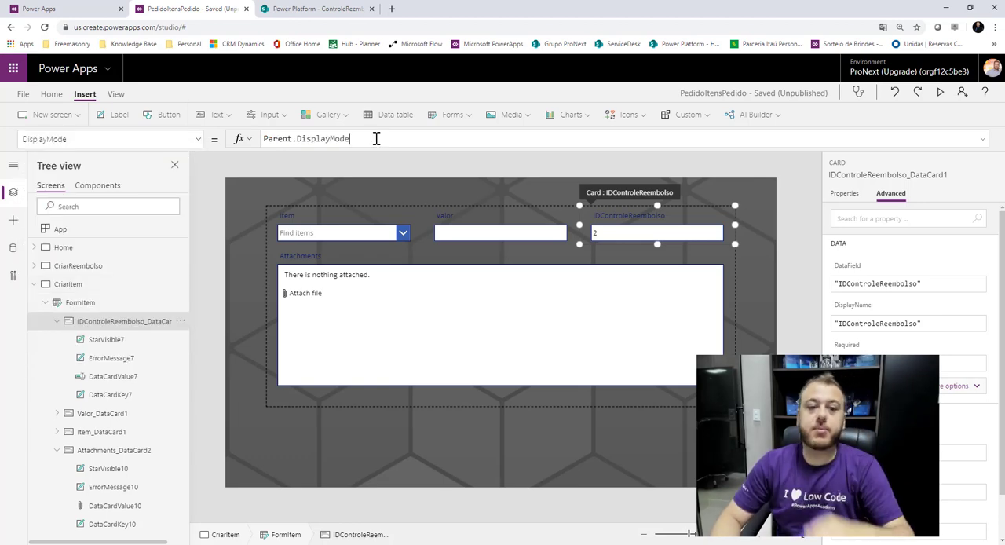
{"action": "key", "text": "ctrl+a"}
{"action": "type", "text": "disal"}
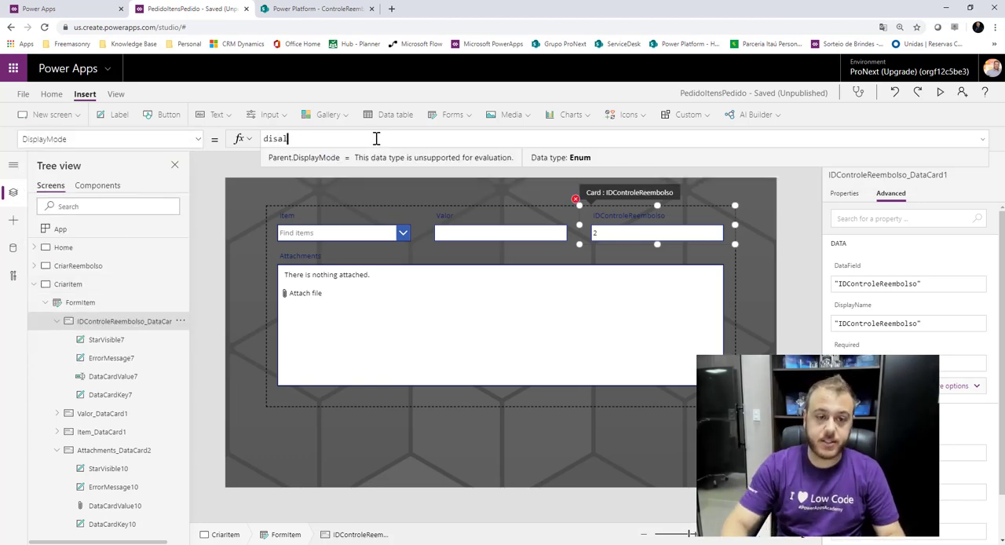
{"action": "left_click", "coordinate": [327, 159]}
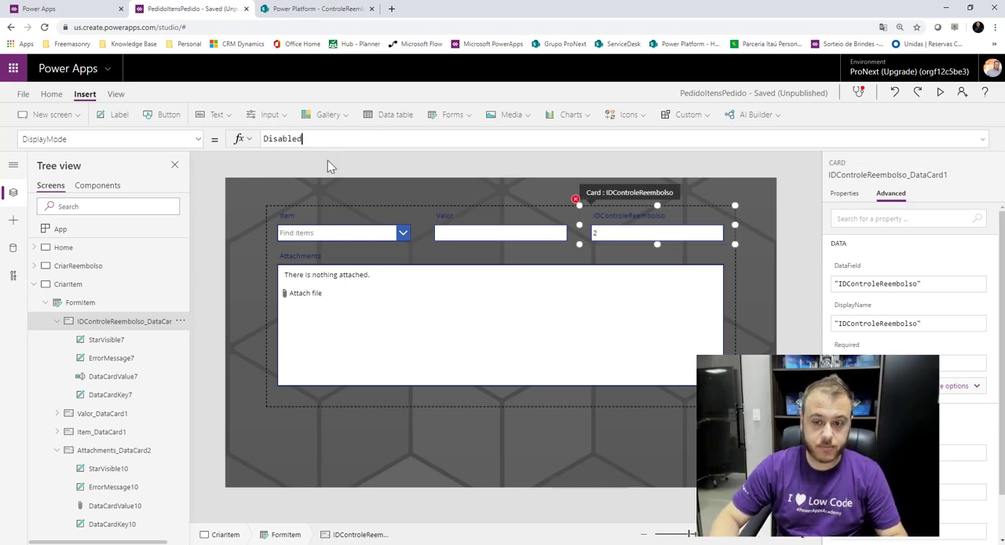
{"action": "left_click", "coordinate": [811, 209]}
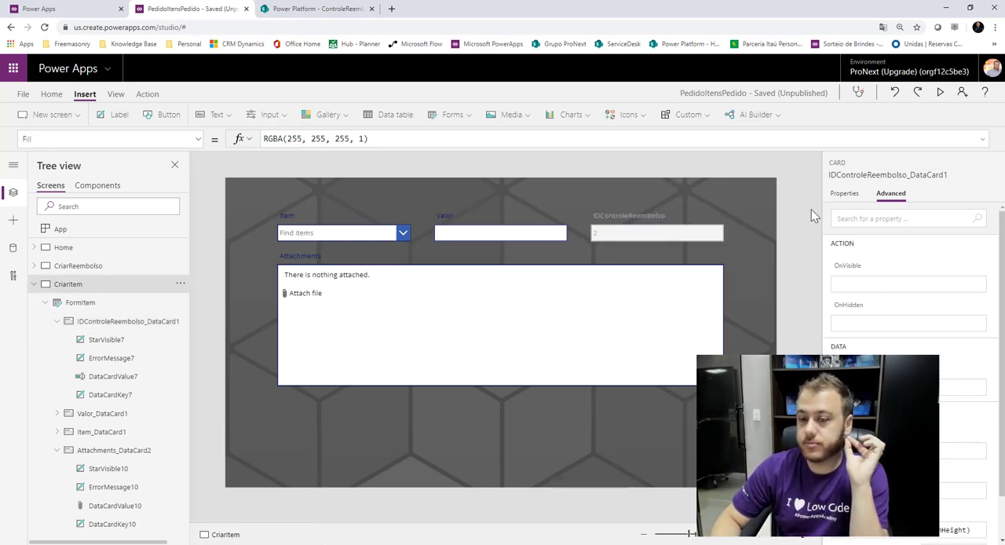
Set OnSelect of the plus icon beside Itens on the Home screen to Navigate(CriarItem, ScreenTransition.Fade).
{"action": "left_click", "coordinate": [34, 284]}
{"action": "left_click", "coordinate": [87, 248]}
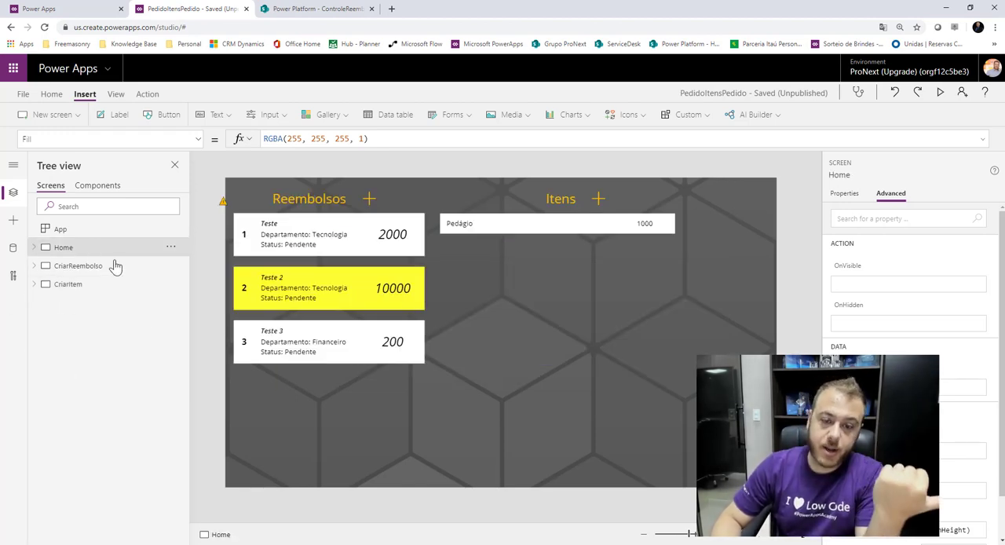
{"action": "left_click", "coordinate": [608, 201]}
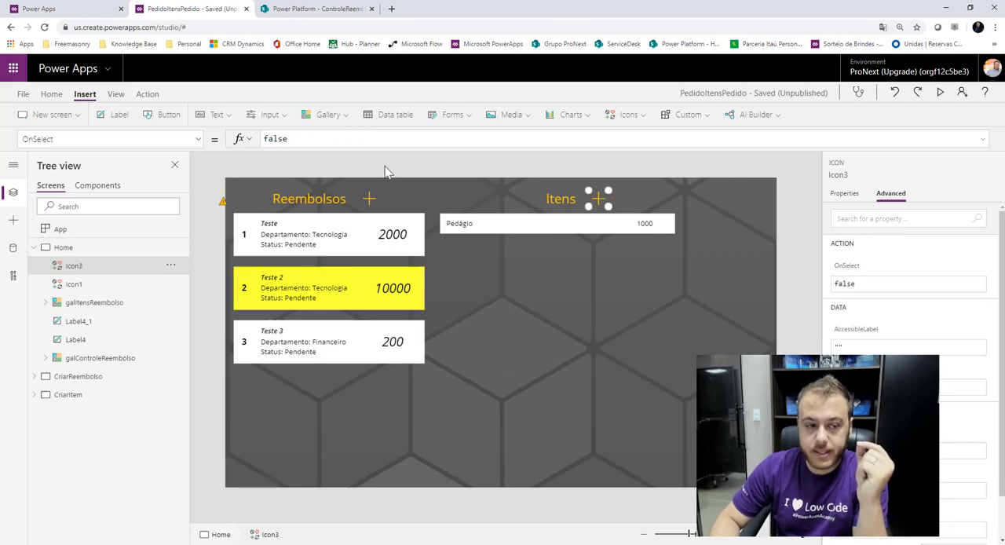
{"action": "double_click", "coordinate": [370, 138]}
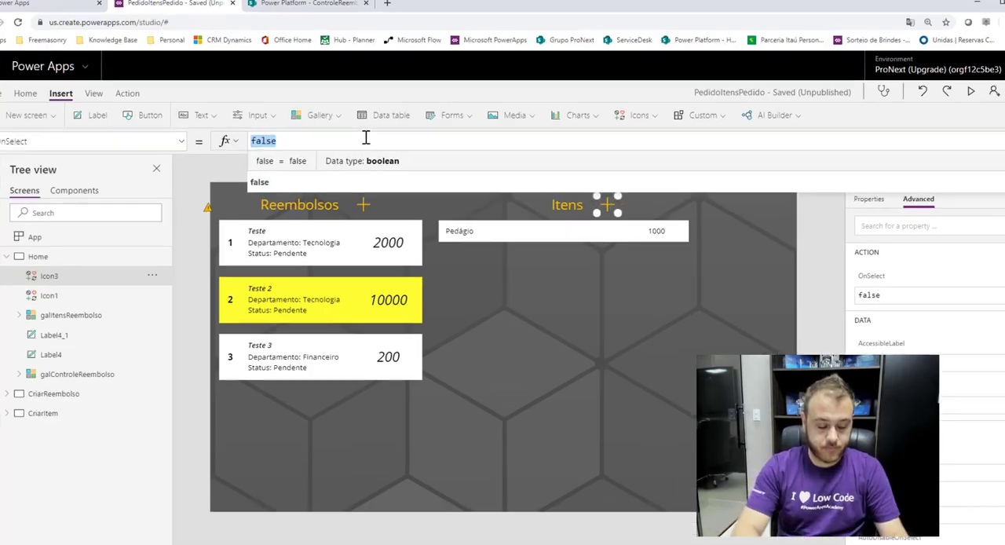
{"action": "type", "text": "Na"}
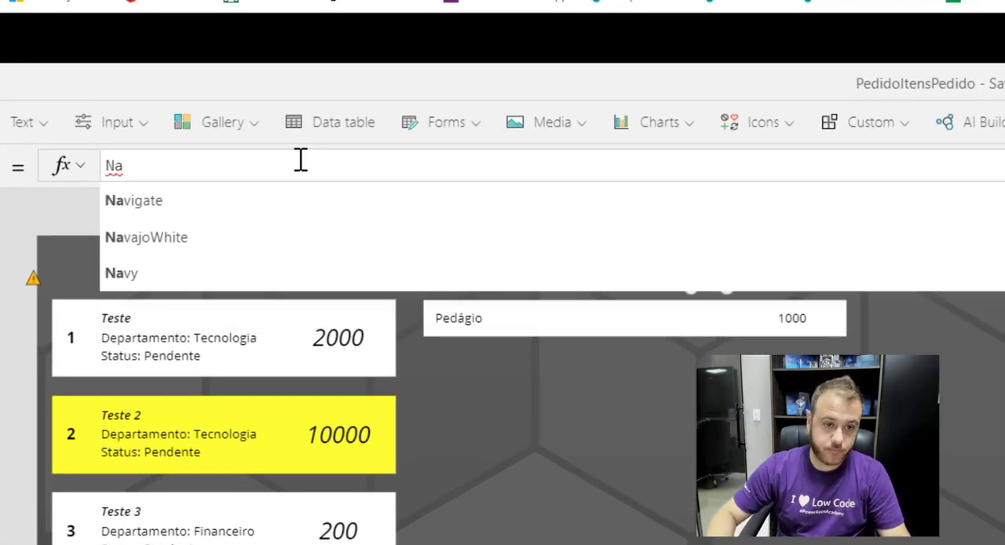
{"action": "left_click", "coordinate": [251, 199]}
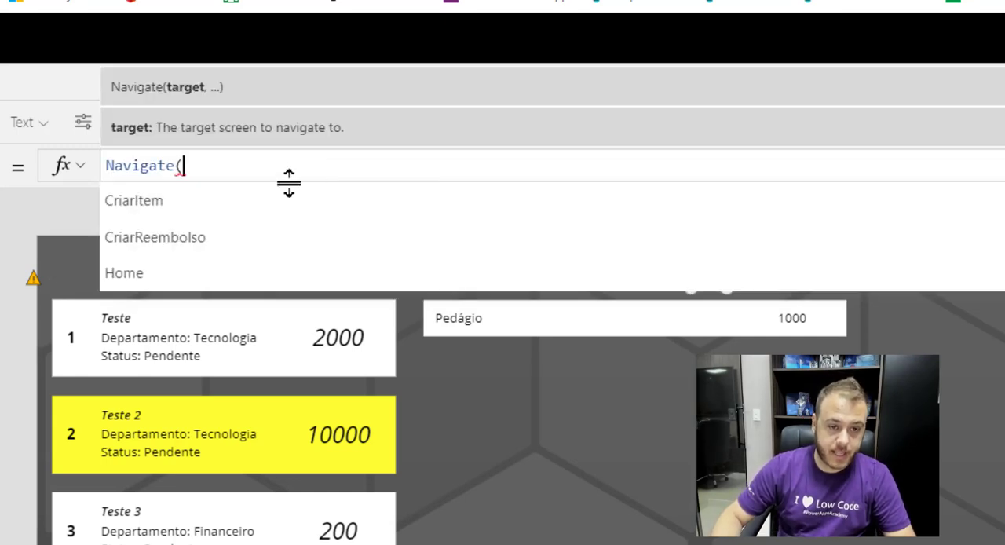
{"action": "left_click", "coordinate": [214, 209]}
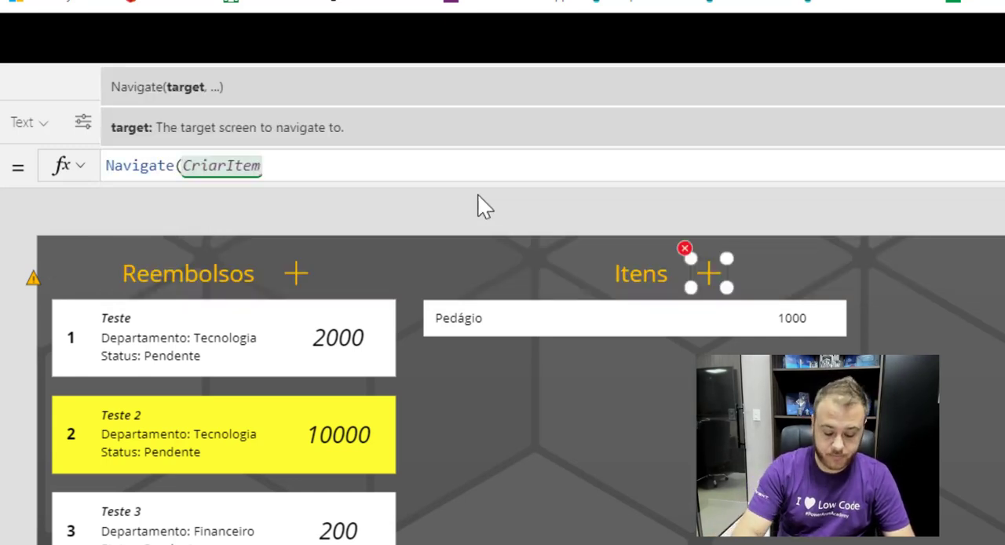
{"action": "type", "text": ","}
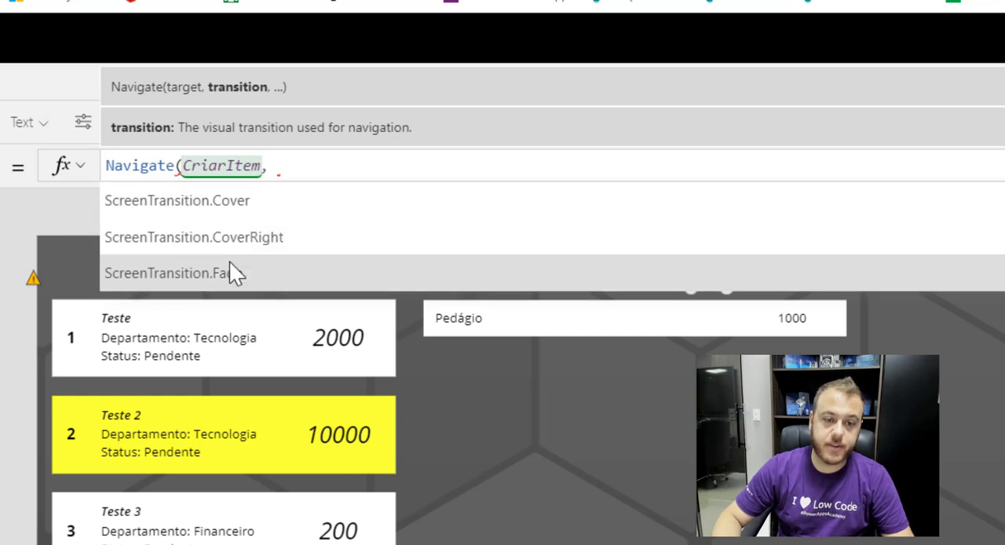
{"action": "left_click", "coordinate": [230, 267]}
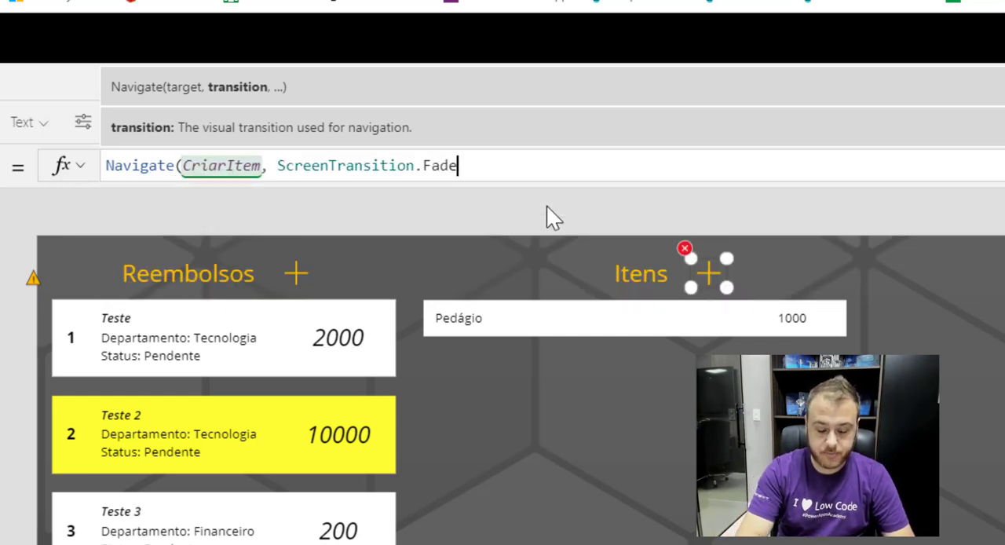
{"action": "type", "text": ")"}
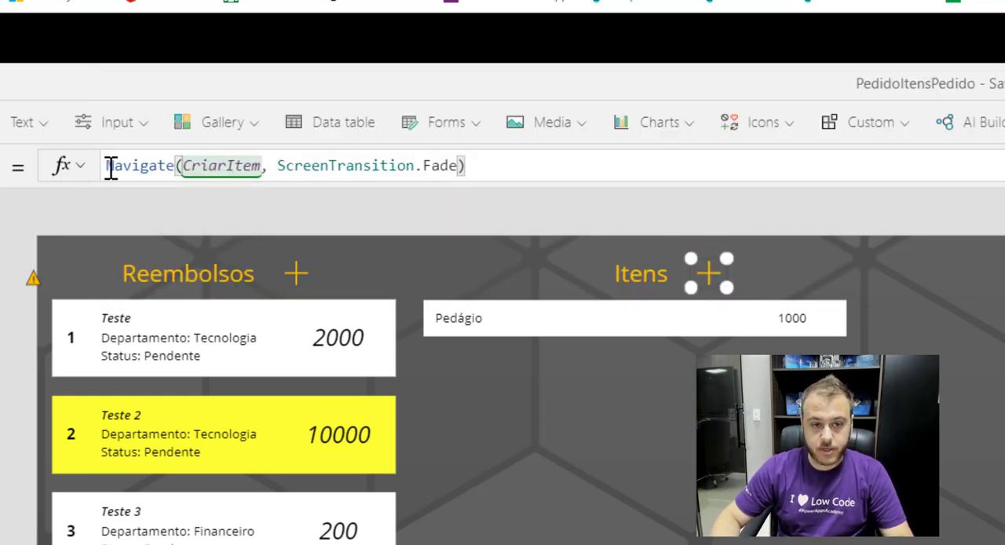
Add NewForm(FormItem); before the Navigate call in the Itens plus icon's OnSelect formula.
{"action": "left_click", "coordinate": [110, 167]}
{"action": "left_click", "coordinate": [115, 165]}
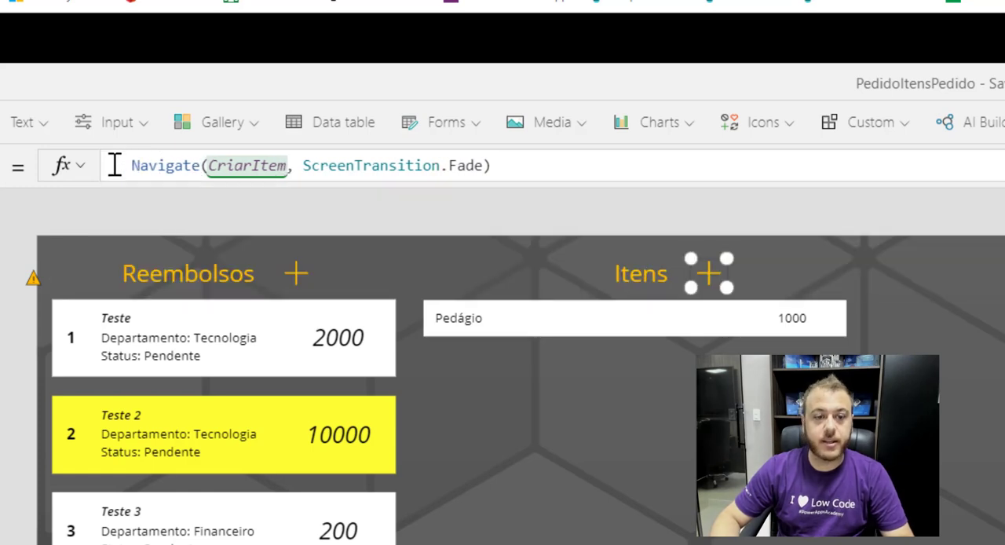
{"action": "left_click", "coordinate": [508, 176]}
{"action": "type", "text": "New"}
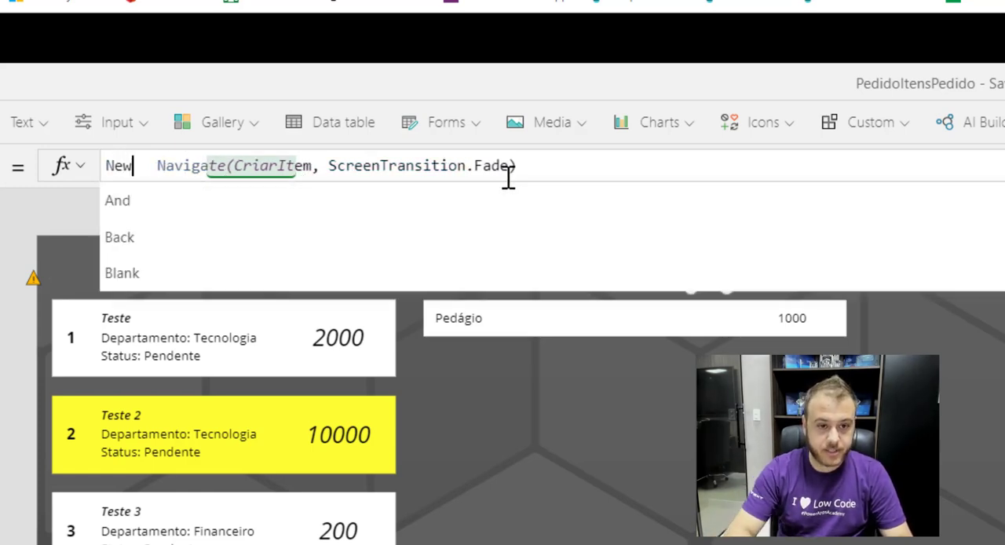
{"action": "left_click", "coordinate": [192, 259]}
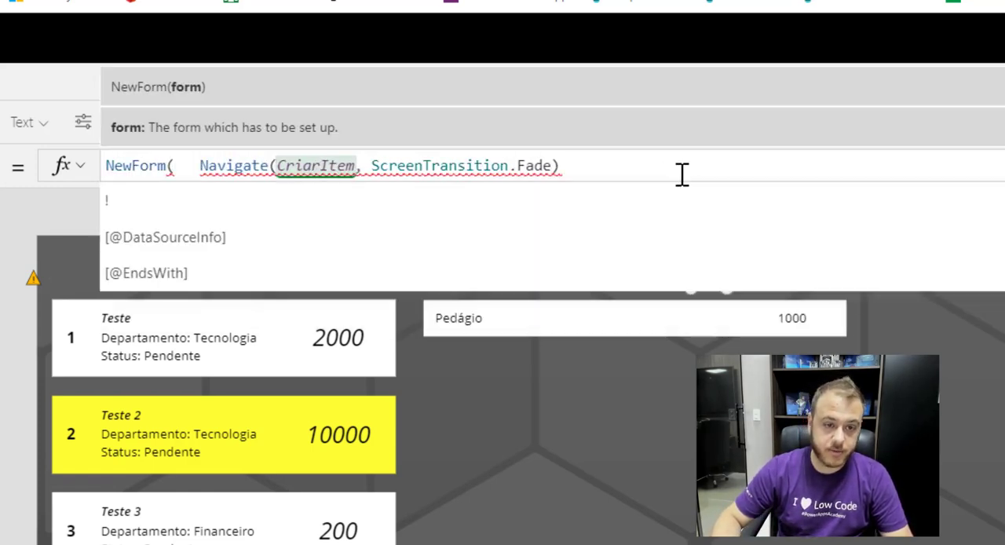
{"action": "type", "text": "C"}
{"action": "key", "text": "BackSpace"}
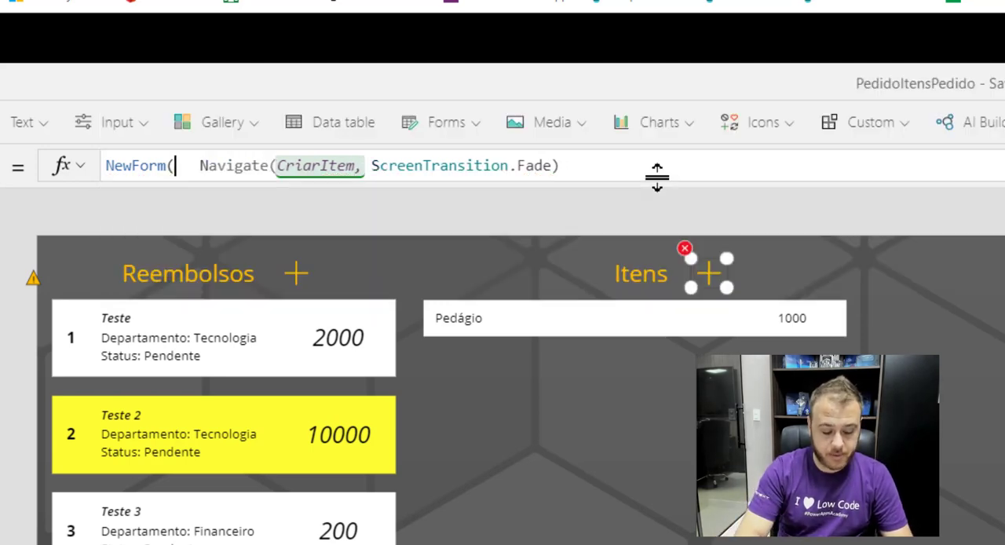
{"action": "type", "text": "For"}
{"action": "scroll", "coordinate": [258, 238], "scroll_direction": "down", "scroll_amount": 3}
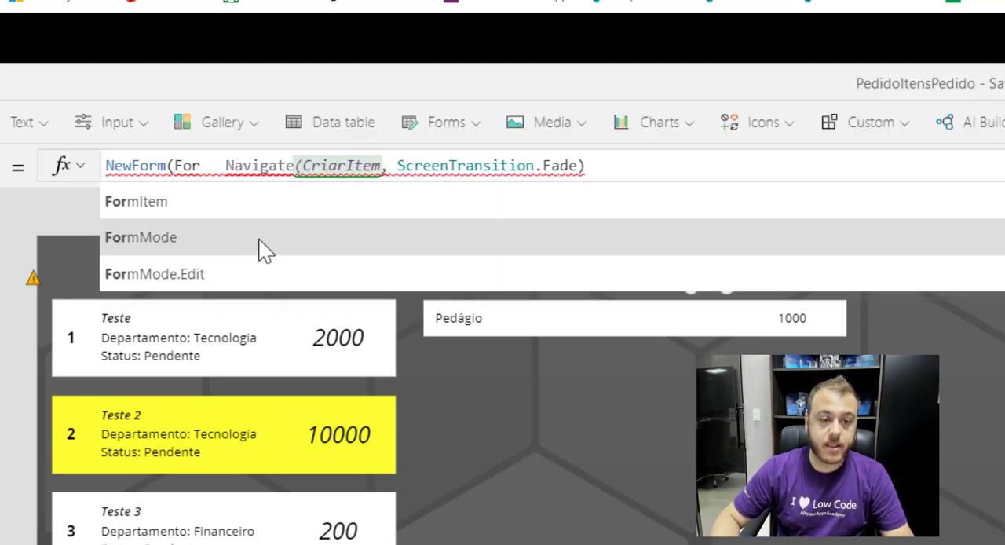
{"action": "type", "text": "C"}
{"action": "key", "text": "BackSpace"}
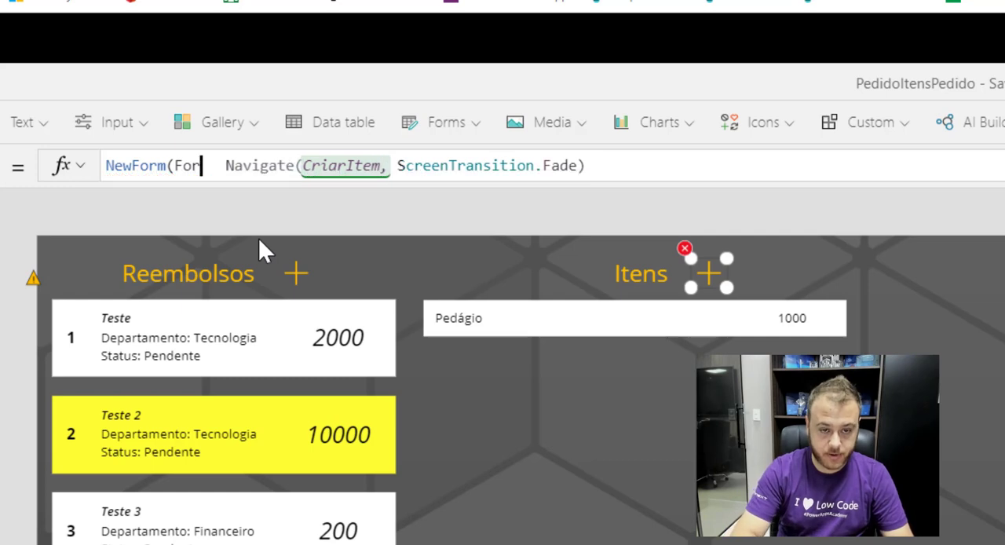
{"action": "type", "text": "mI"}
{"action": "left_click", "coordinate": [180, 205]}
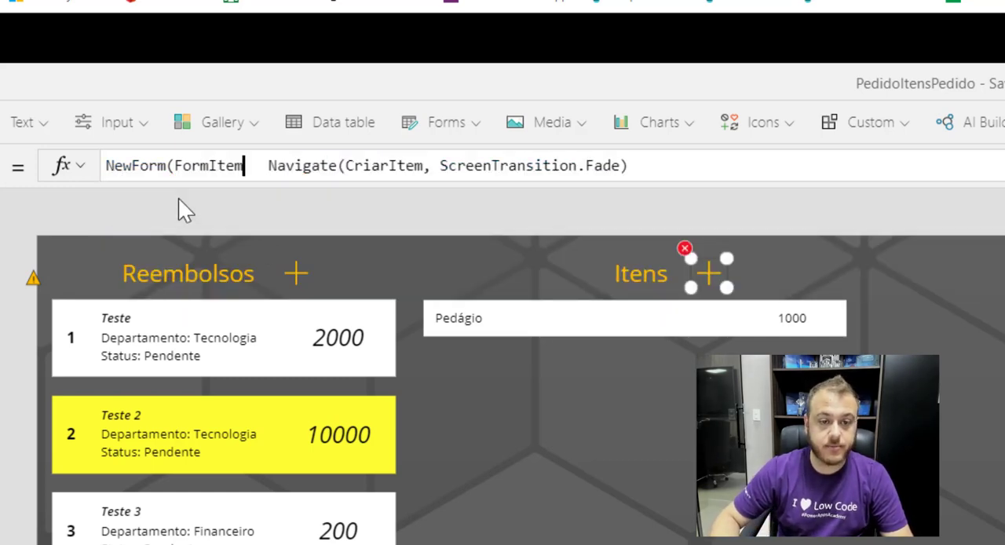
{"action": "type", "text": ");"}
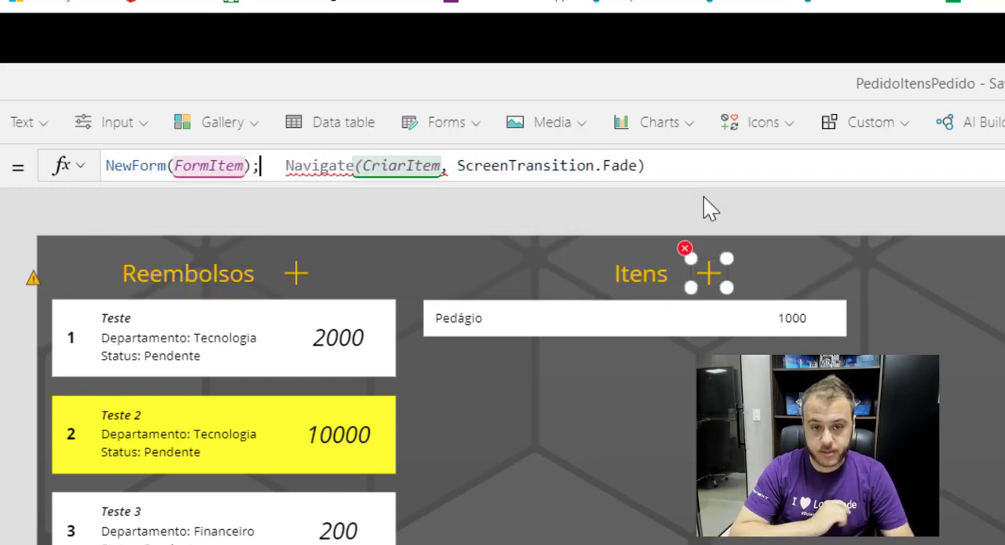
{"action": "key", "text": "Delete"}
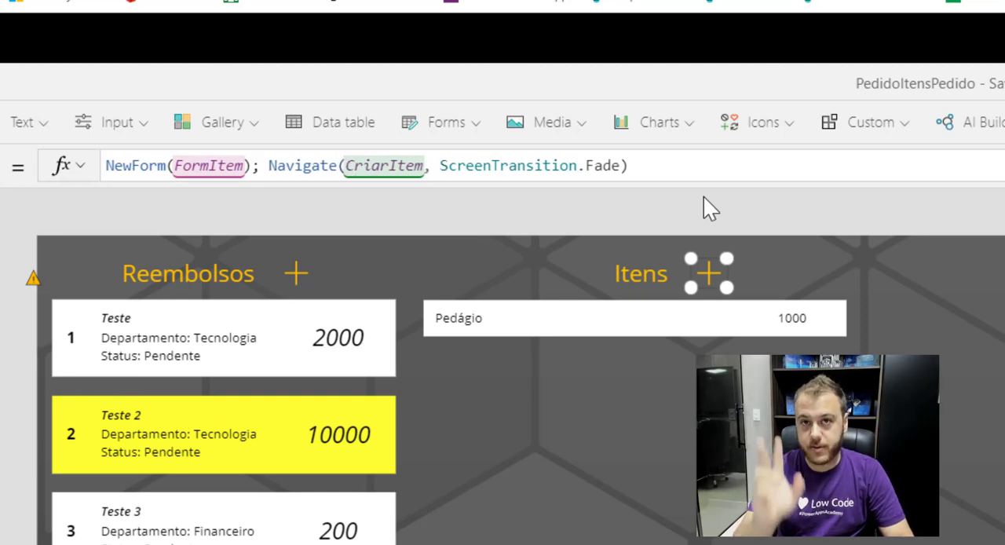
{"action": "left_click", "coordinate": [679, 165]}
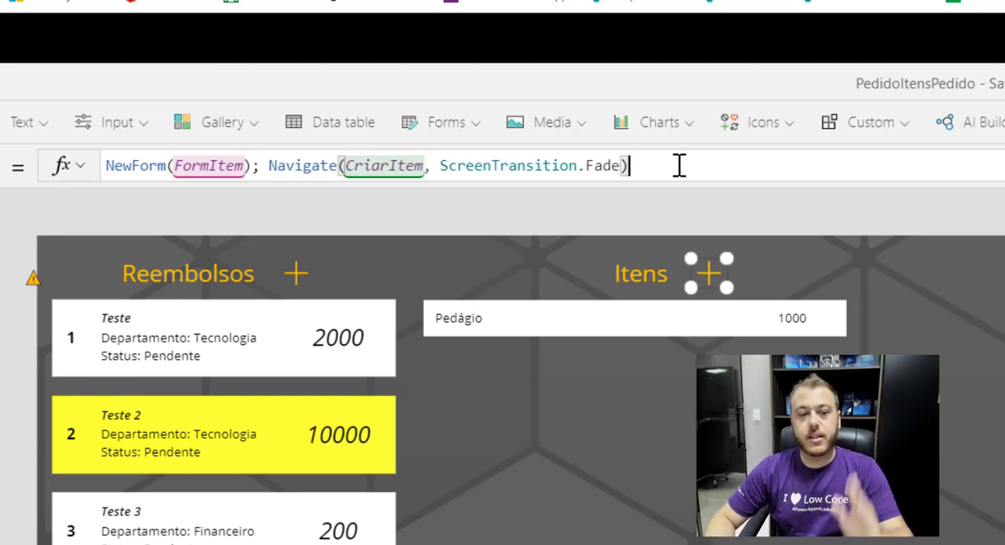
{"action": "left_click", "coordinate": [151, 166]}
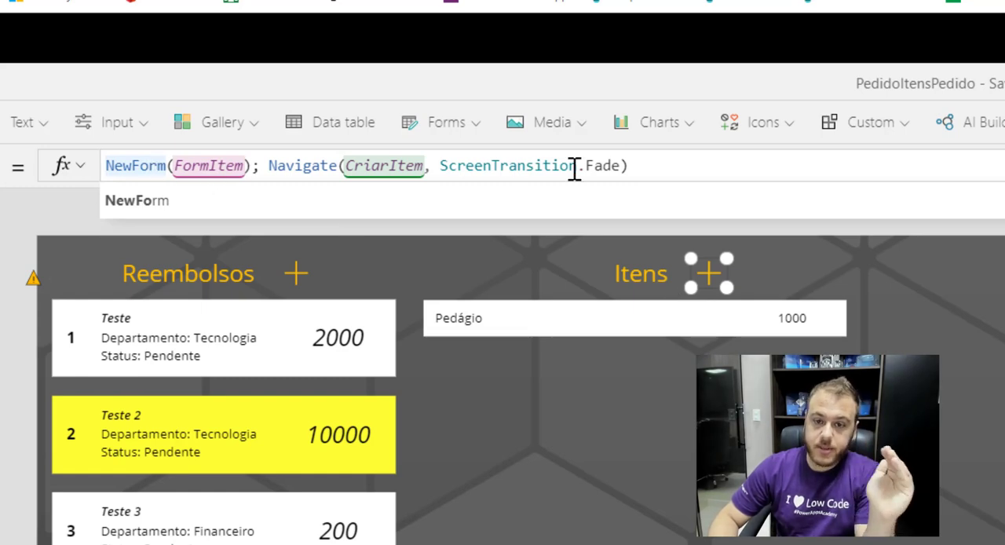
{"action": "left_click", "coordinate": [662, 166]}
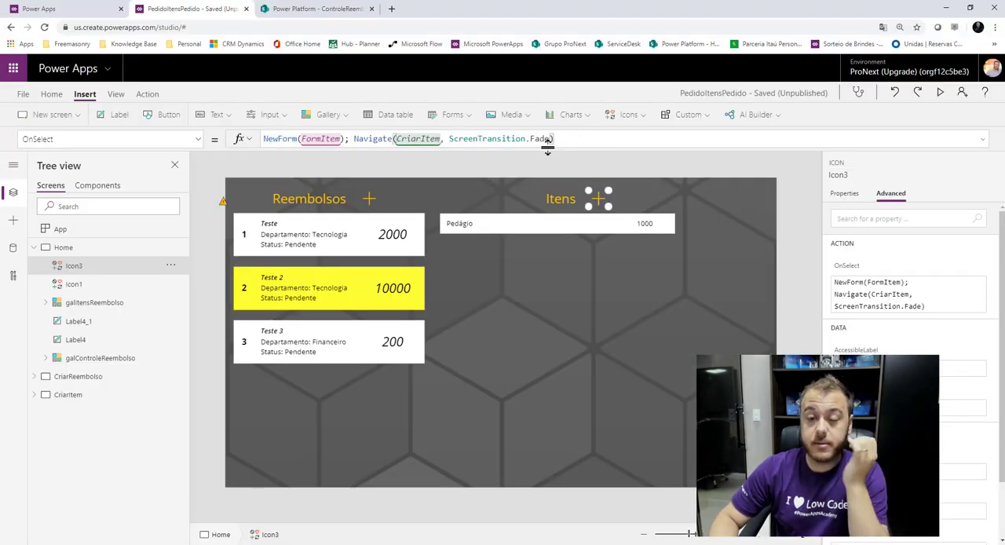
{"action": "left_click", "coordinate": [737, 172]}
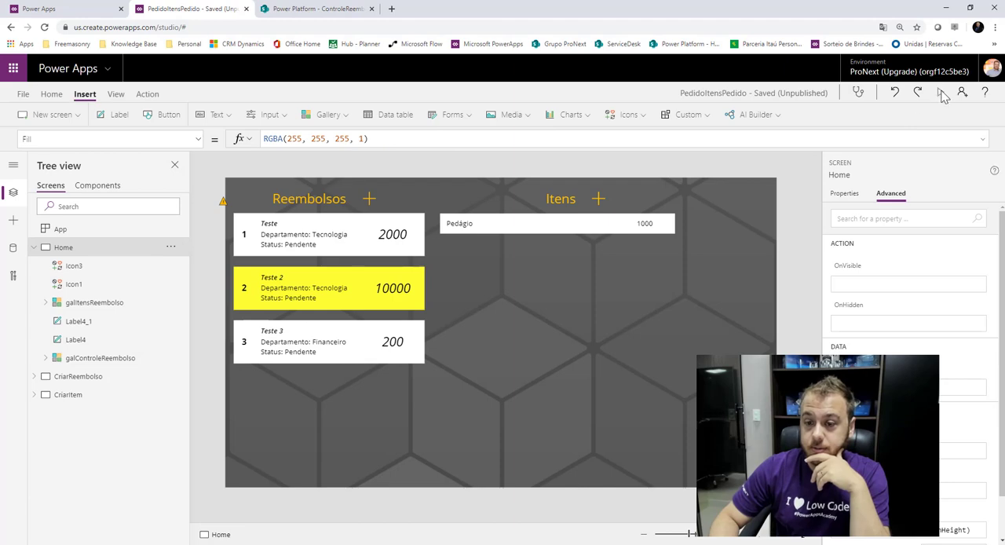
Preview the app, open the item form from the plus icon beside Itens, and return to editing with FormItem selected.
{"action": "left_click", "coordinate": [941, 93]}
{"action": "left_click", "coordinate": [657, 92]}
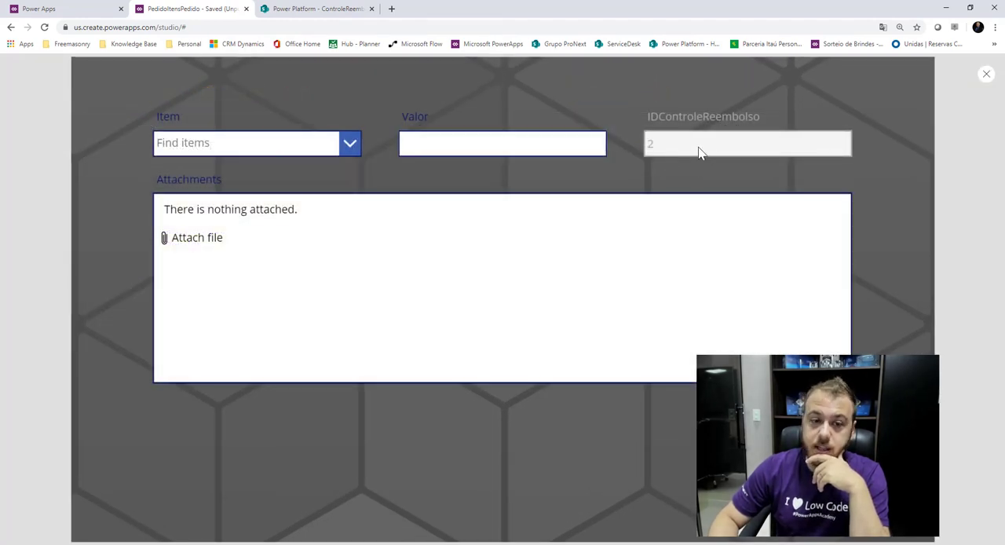
{"action": "left_click", "coordinate": [987, 76]}
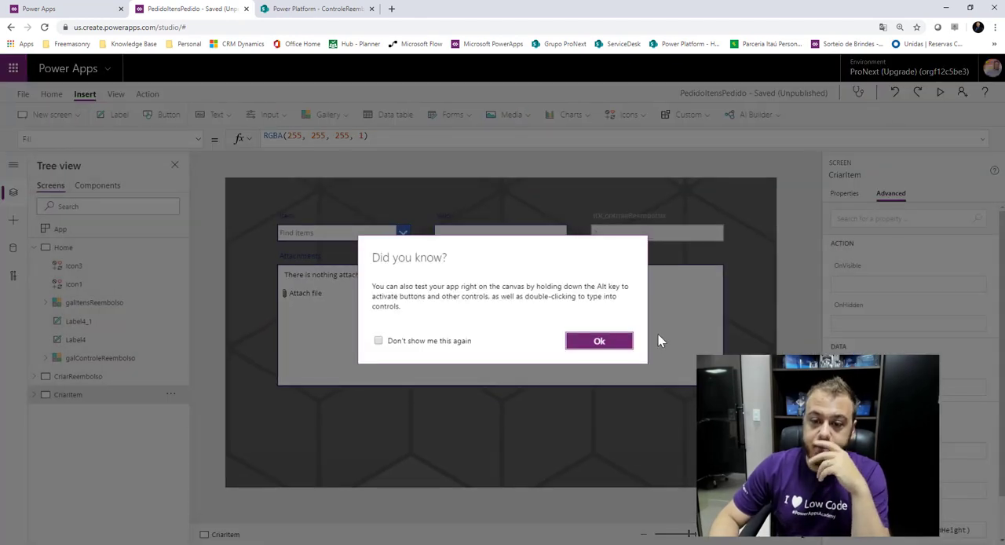
{"action": "left_click", "coordinate": [605, 344]}
{"action": "left_click", "coordinate": [473, 400]}
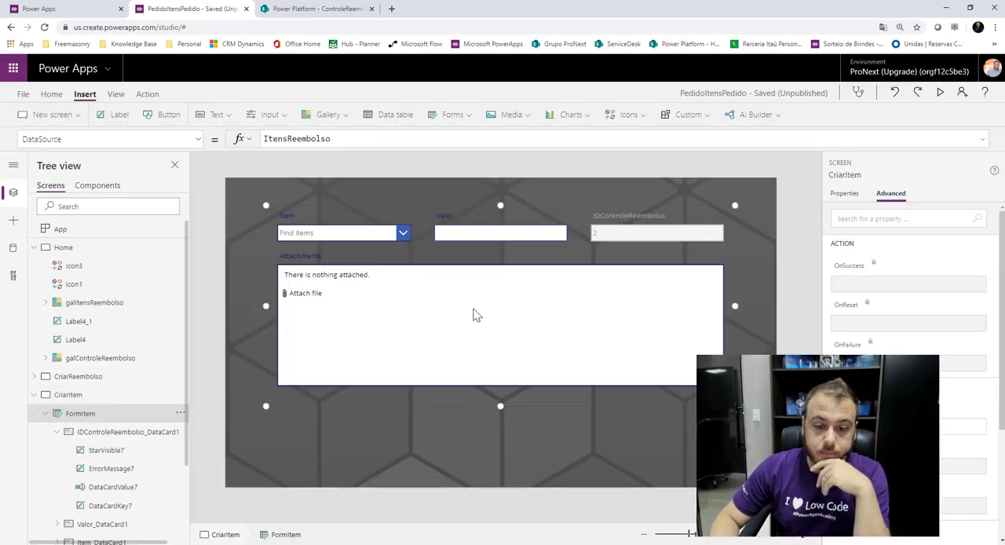
Move FormItem lower on the CriarItem screen and add a text label above the form, aligned with its Item field.
{"action": "left_click_drag", "start_coordinate": [472, 409], "coordinate": [471, 458]}
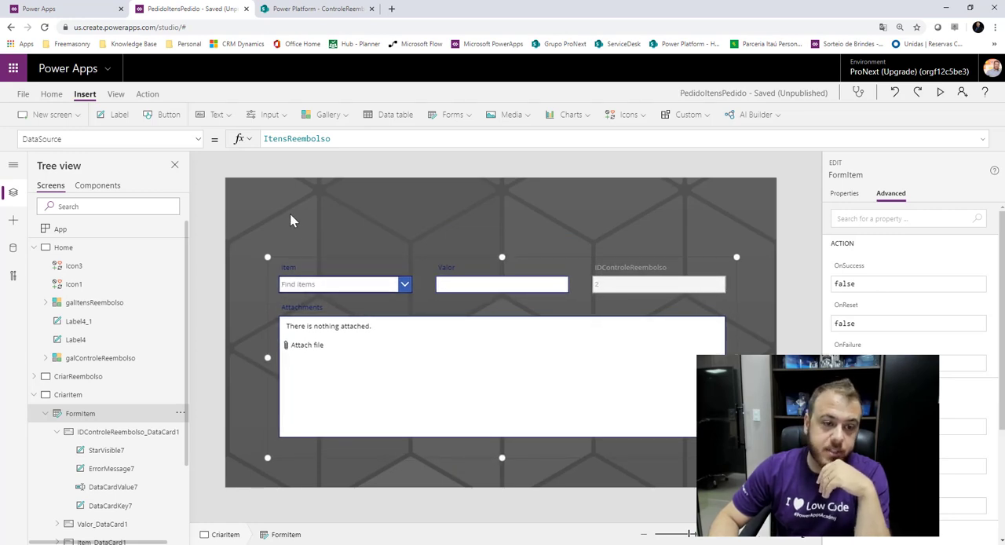
{"action": "left_click", "coordinate": [124, 122]}
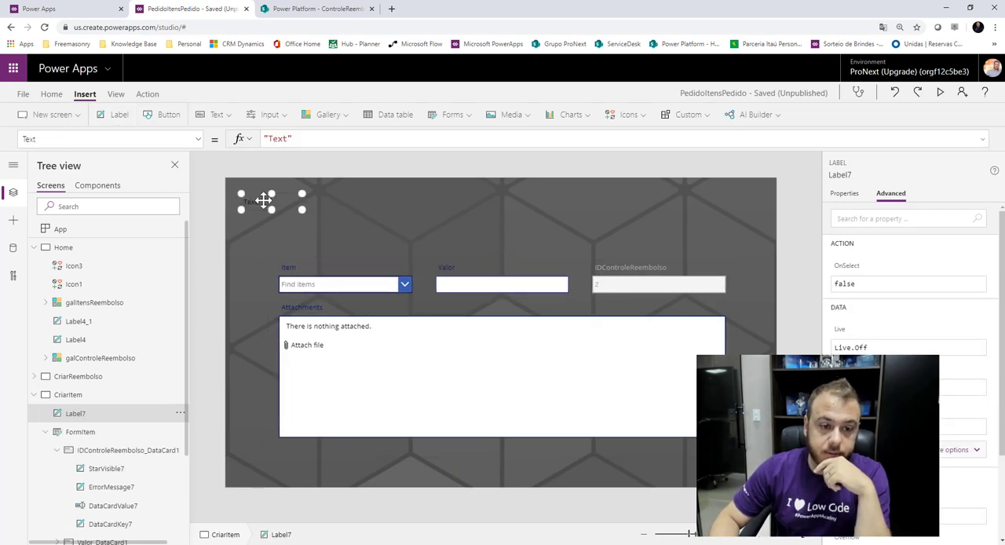
{"action": "left_click_drag", "start_coordinate": [271, 202], "coordinate": [302, 201]}
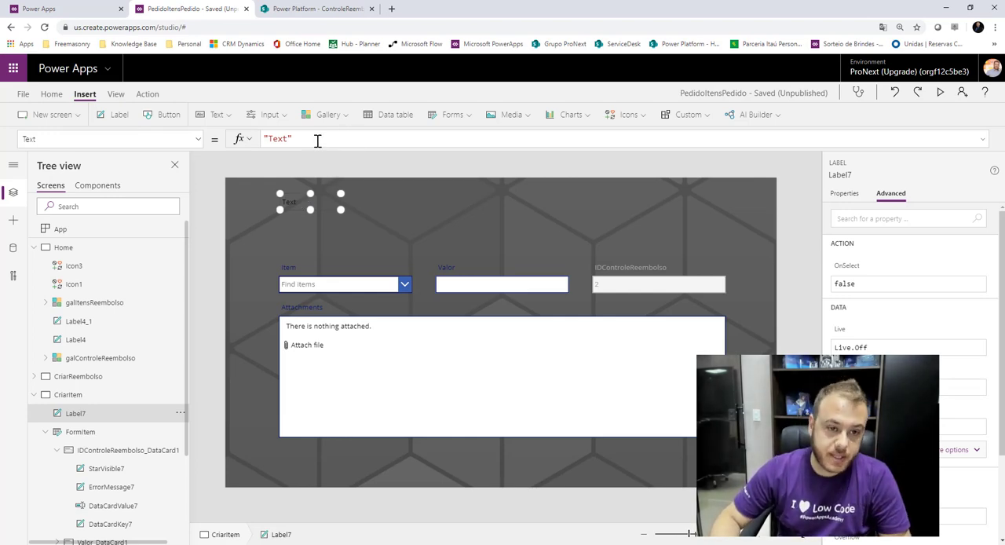
Set the new label's Text to galControleReembolso.Selected.Title and place the label at the upper centre of the CriarItem screen.
{"action": "left_click_drag", "start_coordinate": [314, 138], "coordinate": [252, 139]}
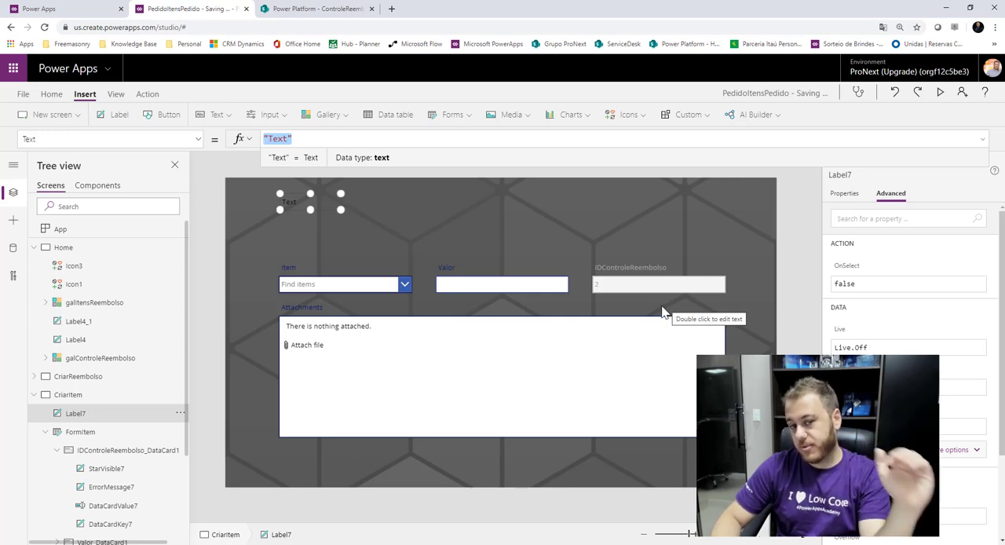
{"action": "left_click", "coordinate": [323, 208]}
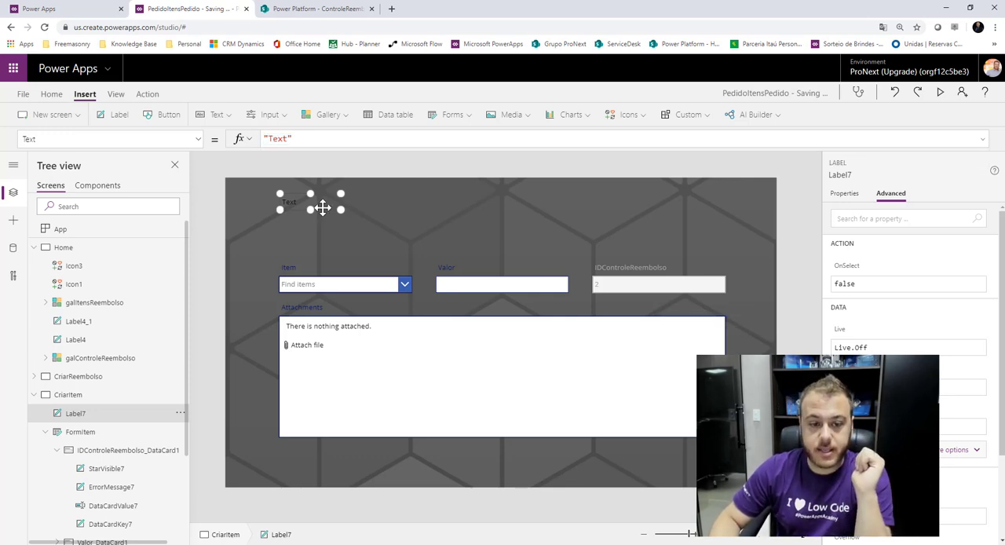
{"action": "left_click", "coordinate": [323, 138]}
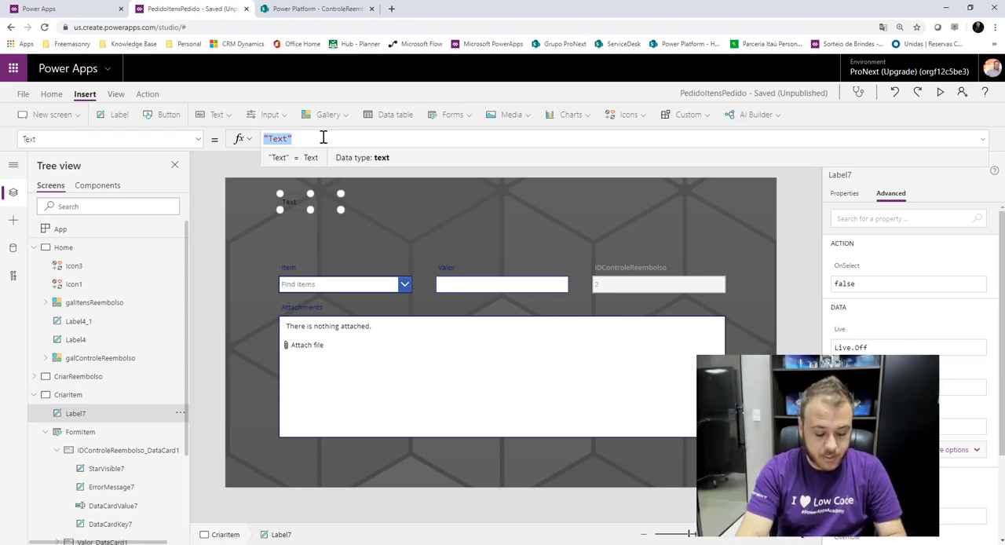
{"action": "type", "text": "gal"}
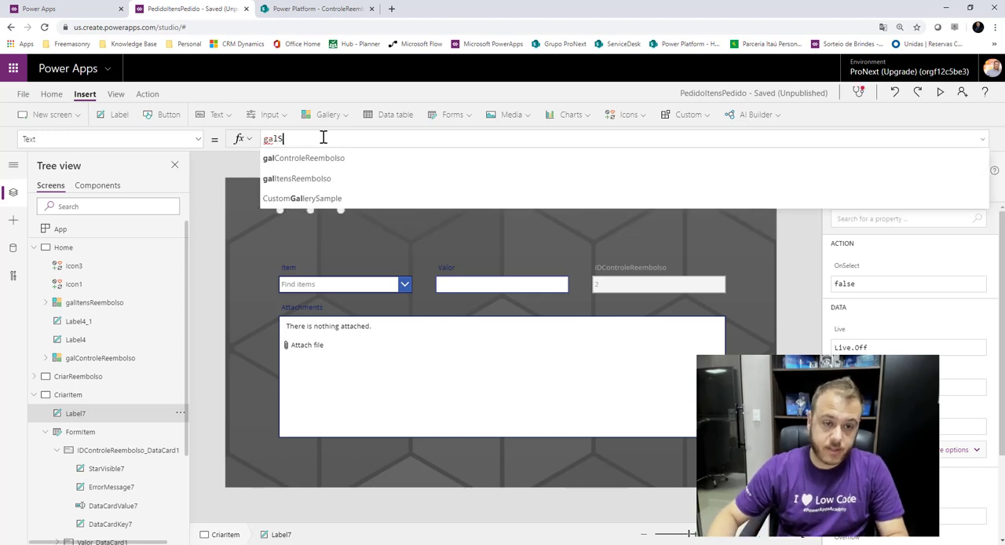
{"action": "type", "text": "S"}
{"action": "left_click", "coordinate": [321, 159]}
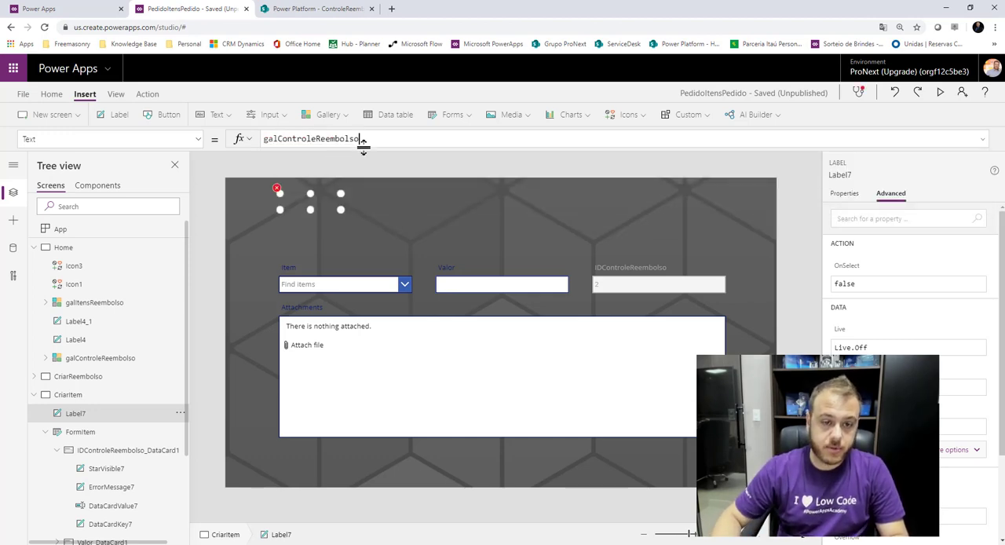
{"action": "type", "text": ".sele"}
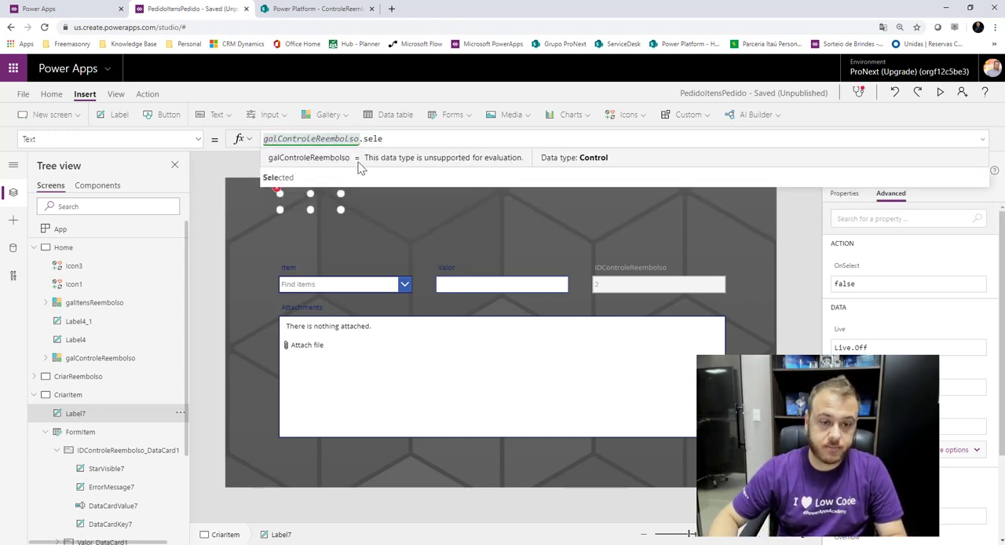
{"action": "left_click", "coordinate": [326, 162]}
{"action": "type", "text": "."}
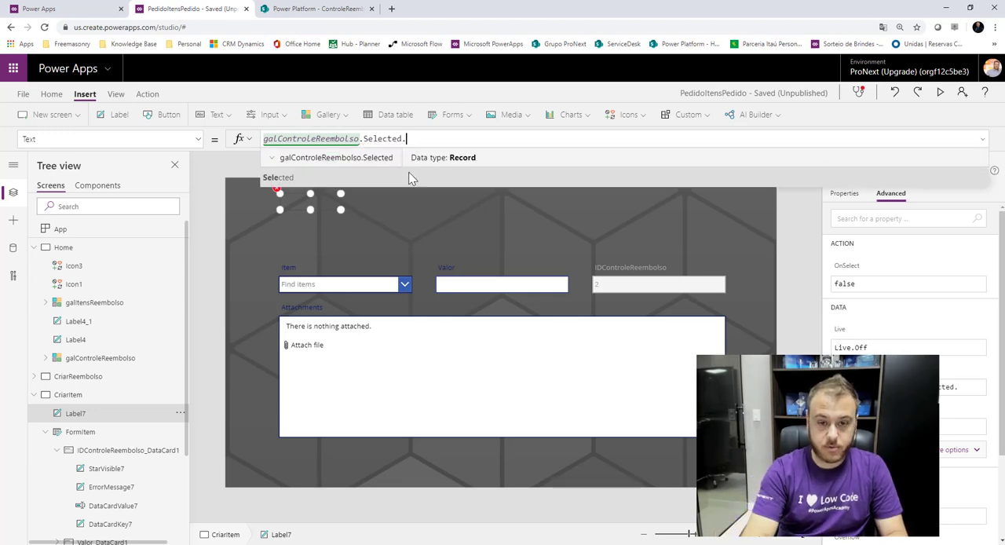
{"action": "type", "text": "ti"}
{"action": "left_click", "coordinate": [410, 178]}
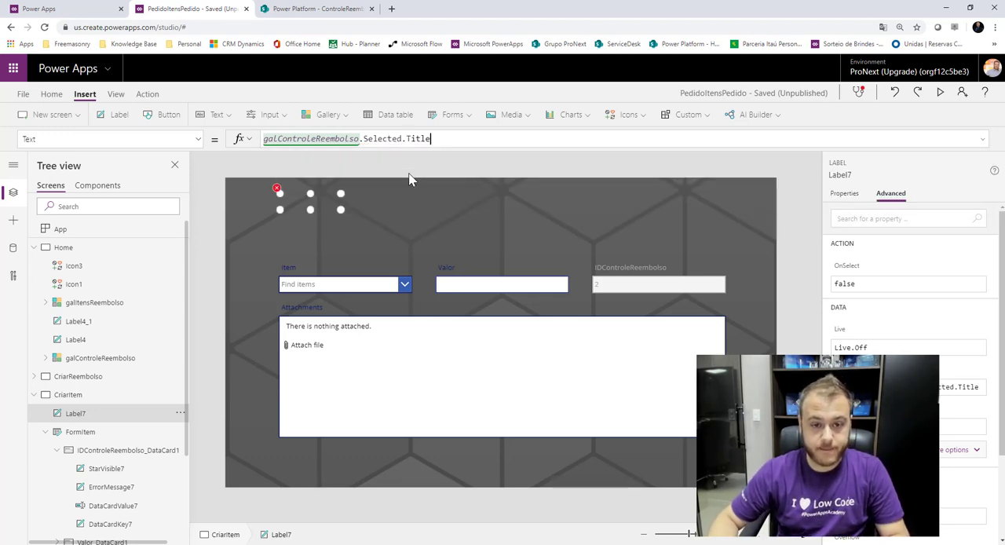
{"action": "left_click_drag", "start_coordinate": [323, 202], "coordinate": [511, 195]}
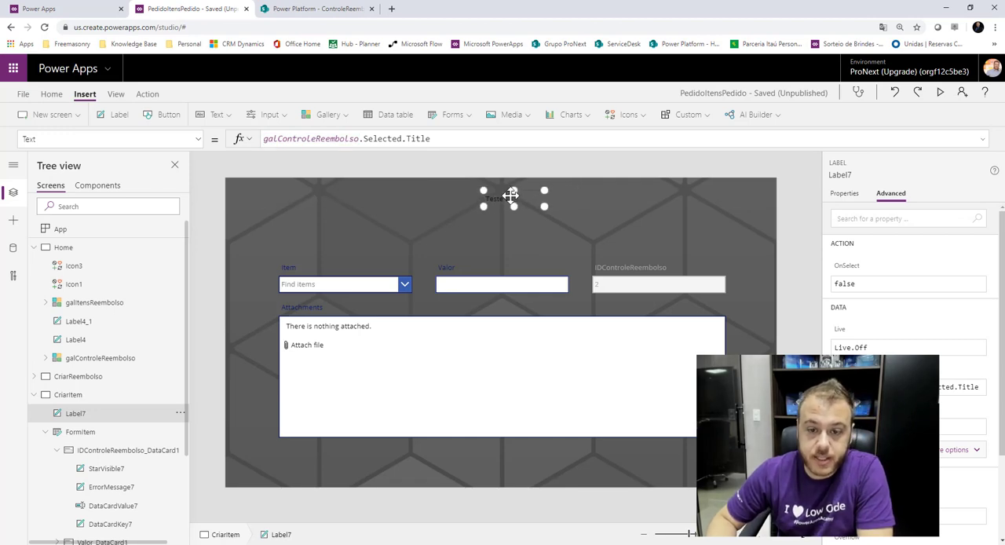
Insert a display form on CriarItem with ControleReembolso as data source and shorten it to a height of about 156.
{"action": "left_click", "coordinate": [468, 163]}
{"action": "left_click", "coordinate": [460, 115]}
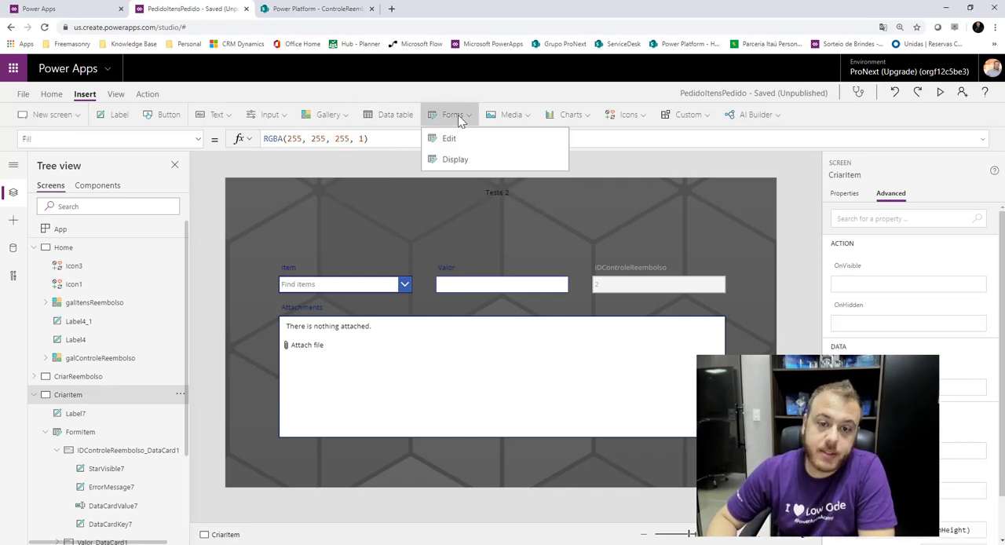
{"action": "left_click", "coordinate": [458, 158]}
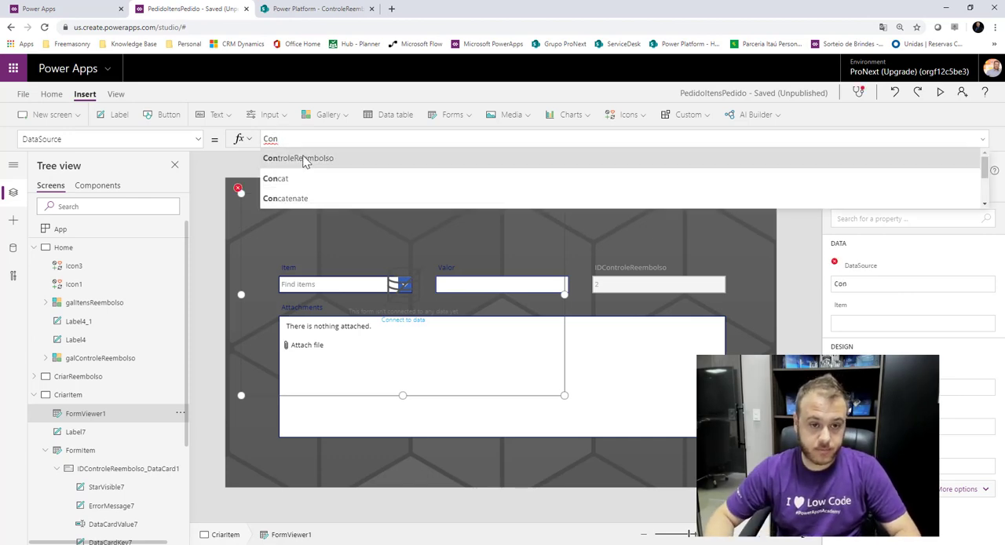
{"action": "left_click", "coordinate": [299, 158]}
{"action": "left_click_drag", "start_coordinate": [403, 393], "coordinate": [400, 253]}
Set the display form's Item property to galControleReembolso.Selected.
{"action": "left_click", "coordinate": [195, 139]}
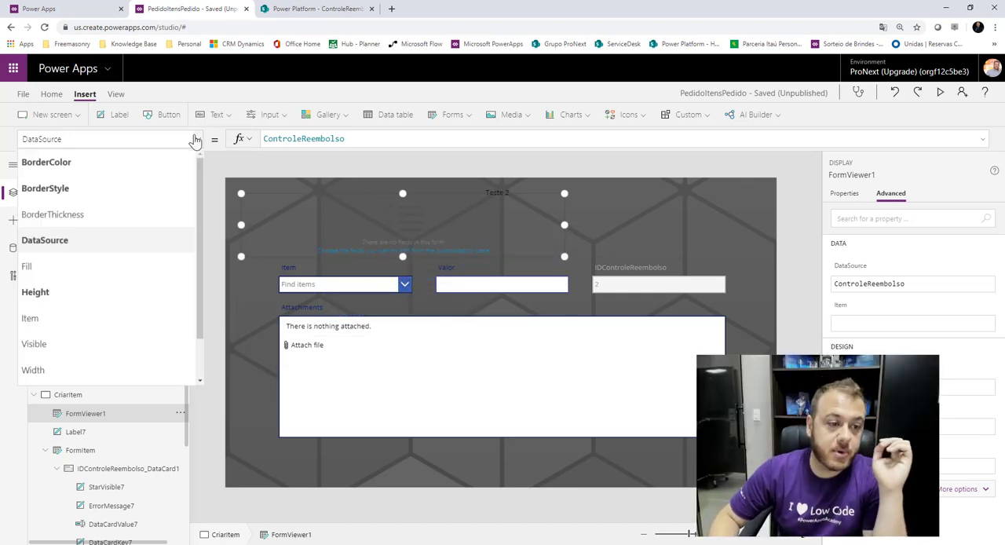
{"action": "scroll", "coordinate": [98, 275], "scroll_direction": "down", "scroll_amount": 1}
{"action": "left_click", "coordinate": [59, 269]}
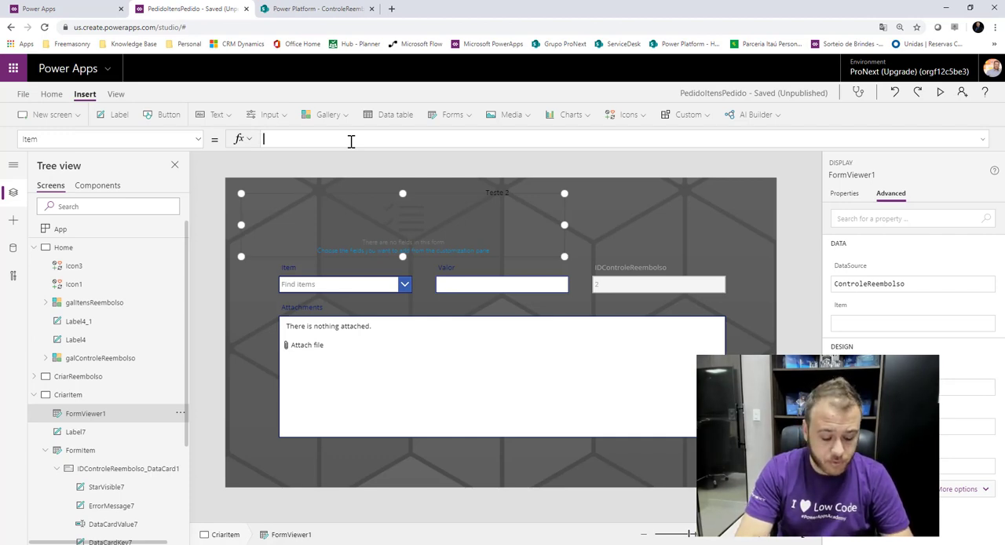
{"action": "type", "text": "Con"}
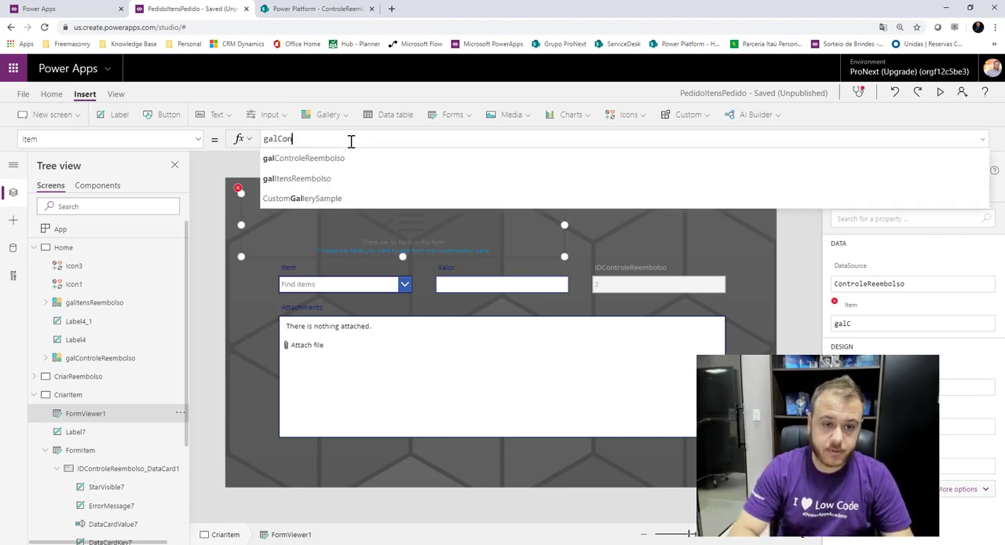
{"action": "type", "text": "troleReembolso.s"}
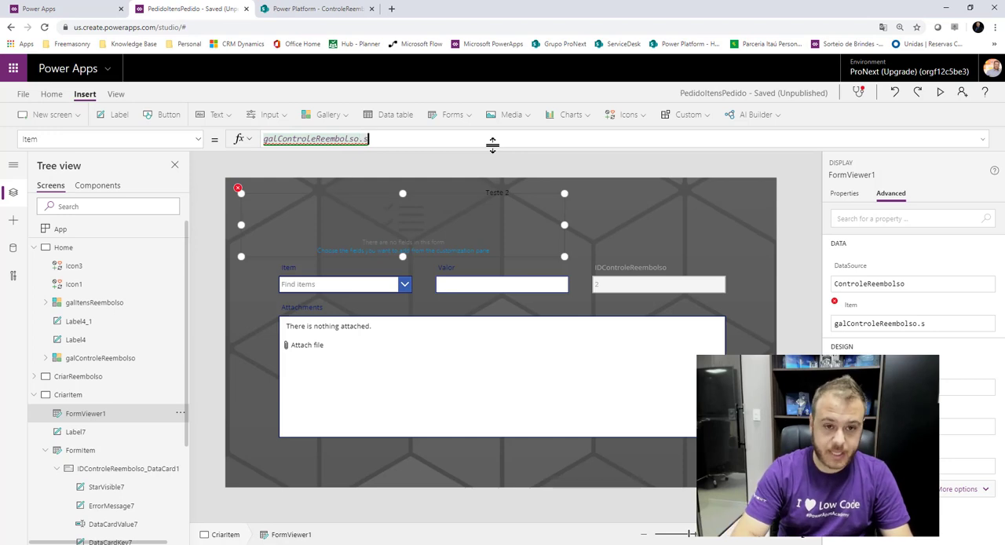
{"action": "type", "text": "ele"}
{"action": "key", "text": "Tab"}
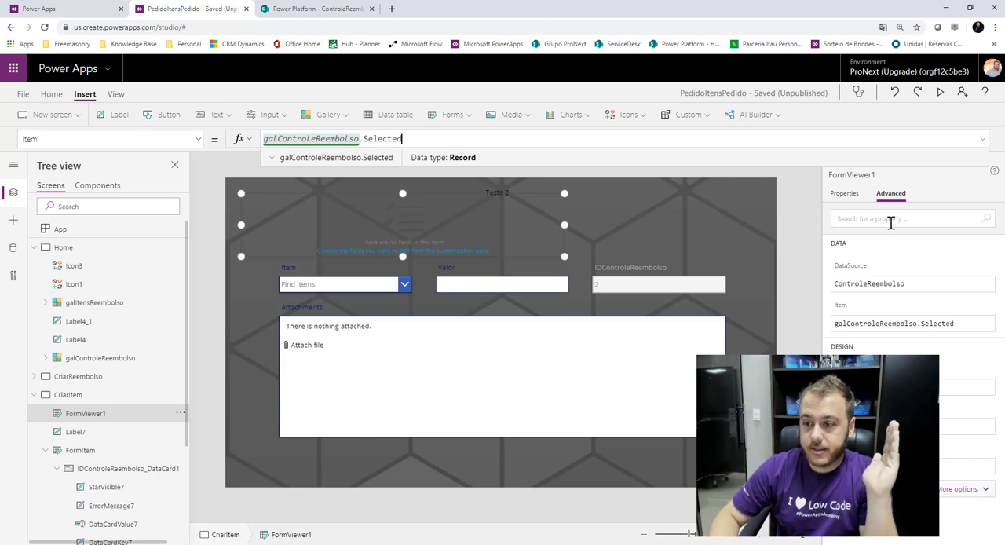
Add the Title, ValorTotal and Status fields to the display form.
{"action": "left_click", "coordinate": [845, 193]}
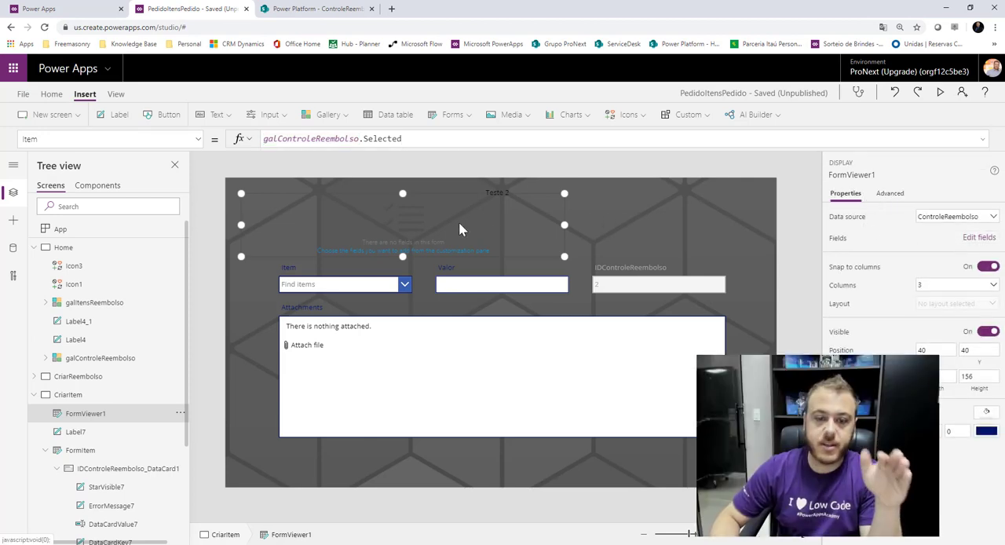
{"action": "left_click", "coordinate": [977, 239]}
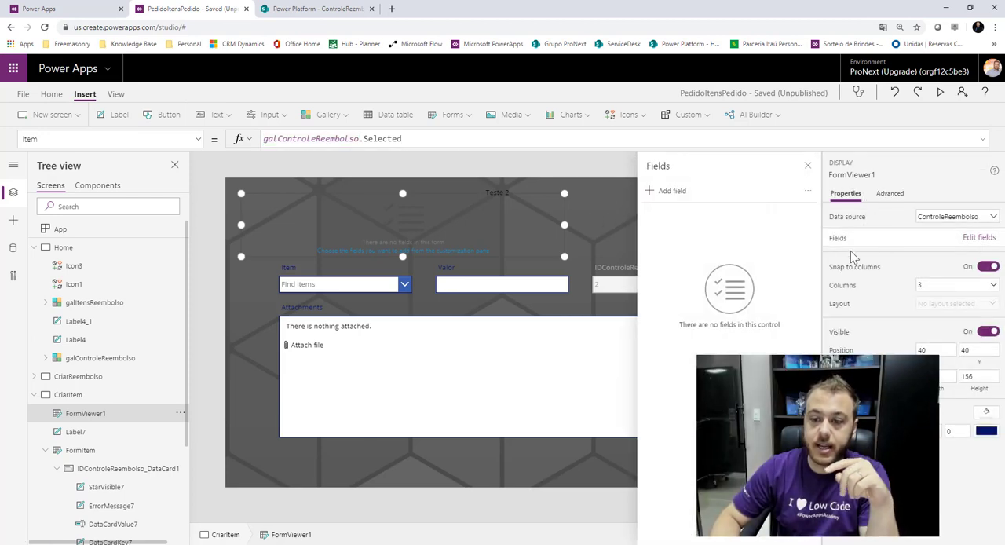
{"action": "left_click", "coordinate": [663, 191]}
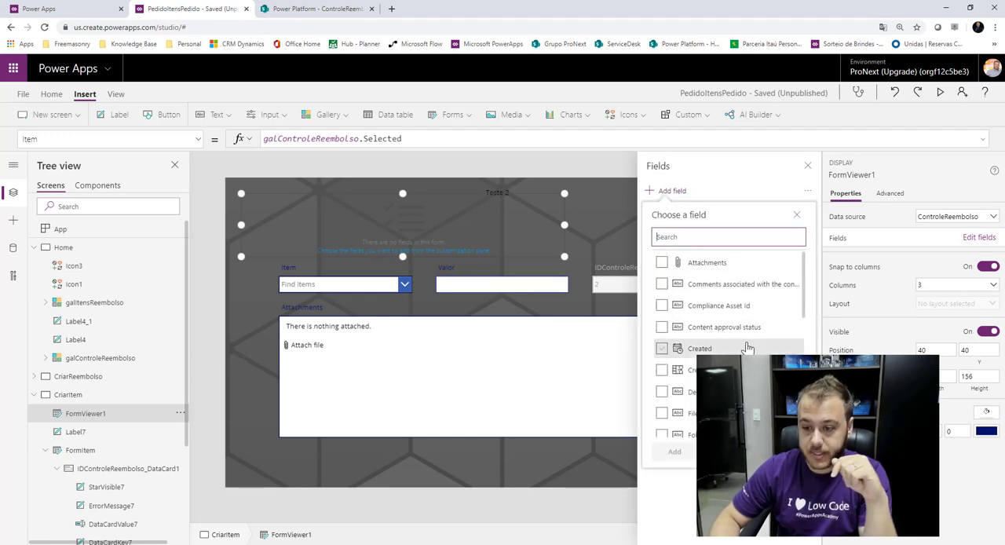
{"action": "scroll", "coordinate": [748, 349], "scroll_direction": "down", "scroll_amount": 3}
{"action": "scroll", "coordinate": [748, 349], "scroll_direction": "down", "scroll_amount": 3}
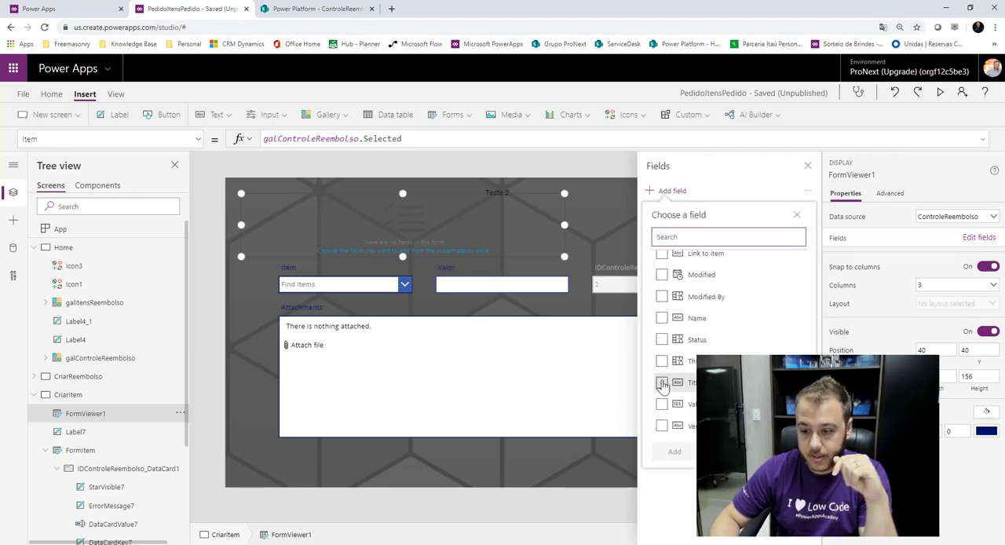
{"action": "left_click", "coordinate": [662, 383]}
{"action": "scroll", "coordinate": [662, 404], "scroll_direction": "up", "scroll_amount": 1}
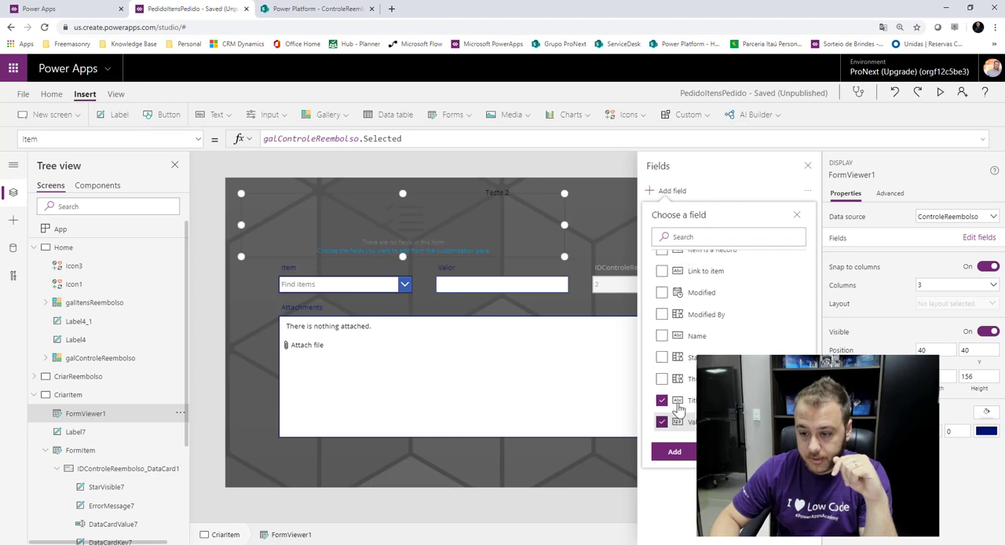
{"action": "scroll", "coordinate": [688, 395], "scroll_direction": "up", "scroll_amount": 5}
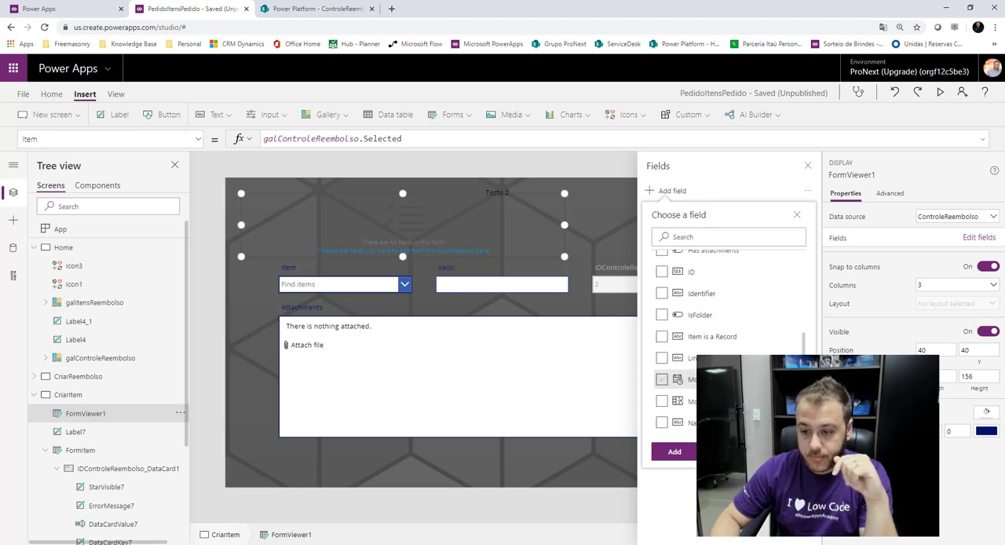
{"action": "scroll", "coordinate": [664, 389], "scroll_direction": "up", "scroll_amount": 1}
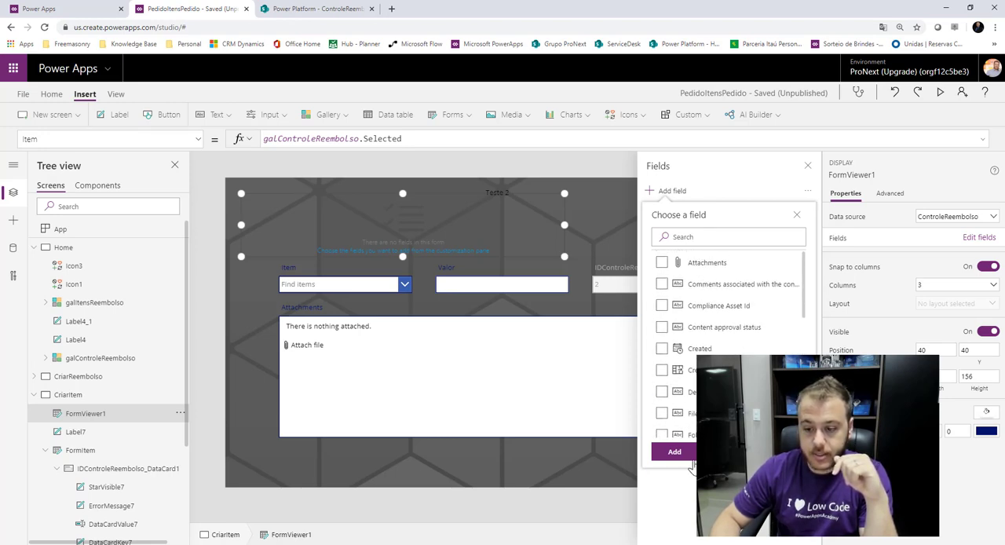
{"action": "left_click", "coordinate": [677, 453]}
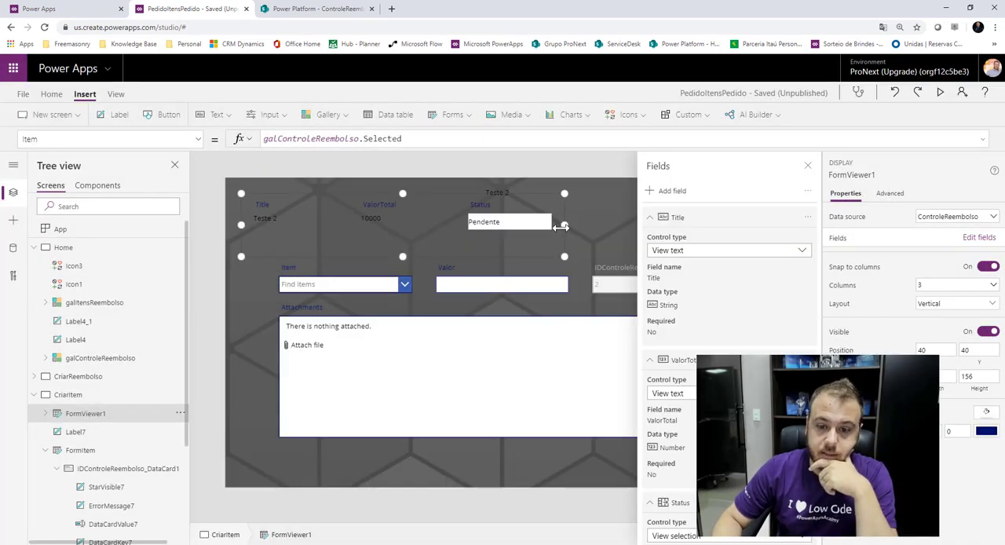
Widen the display form and move it to about X 128, Y 40, above FormItem.
{"action": "left_click_drag", "start_coordinate": [561, 226], "coordinate": [624, 225]}
{"action": "left_click", "coordinate": [808, 168]}
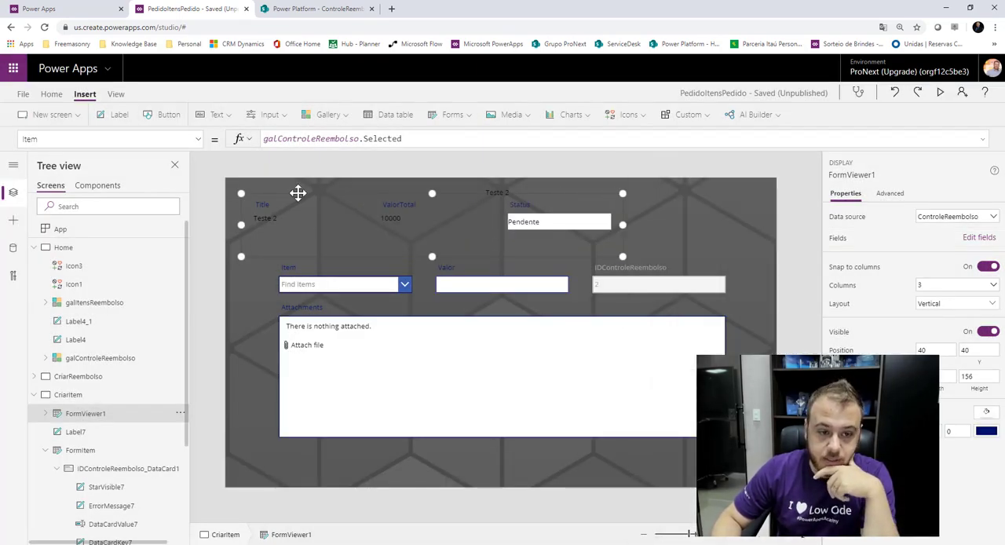
{"action": "left_click_drag", "start_coordinate": [296, 193], "coordinate": [334, 194]}
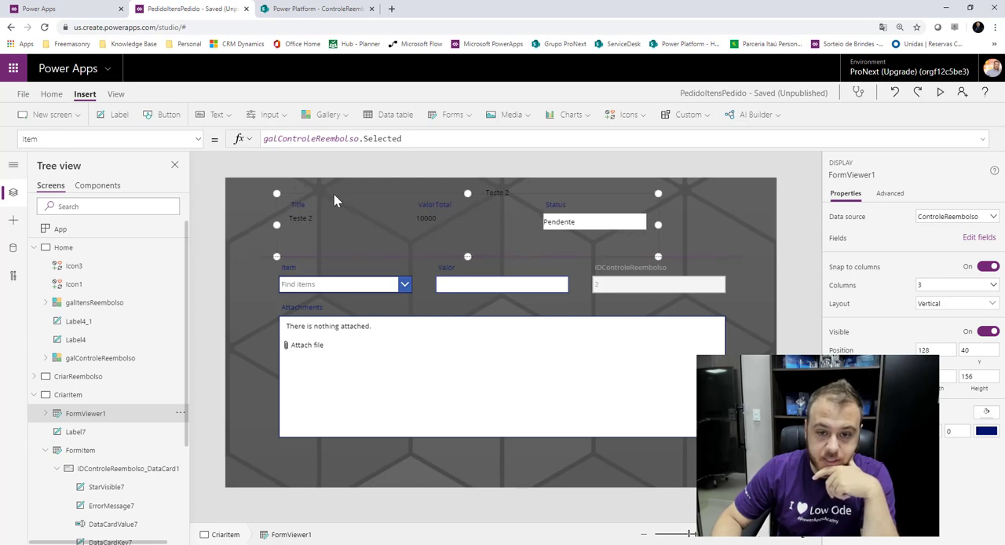
Move FormItem slightly lower to leave more space under the display form, and select FormViewer1.
{"action": "left_click", "coordinate": [637, 257]}
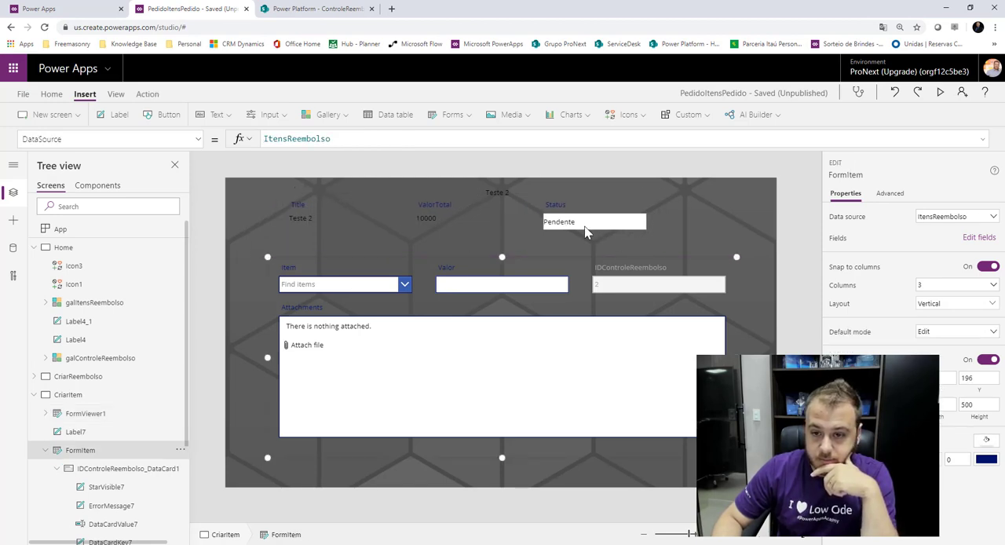
{"action": "left_click", "coordinate": [494, 359]}
{"action": "left_click", "coordinate": [485, 259]}
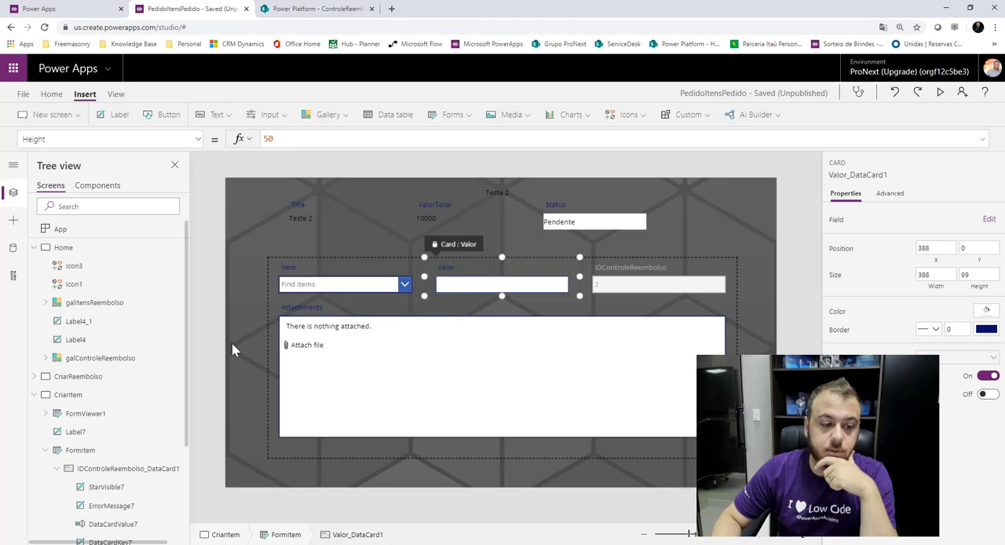
{"action": "left_click", "coordinate": [274, 353]}
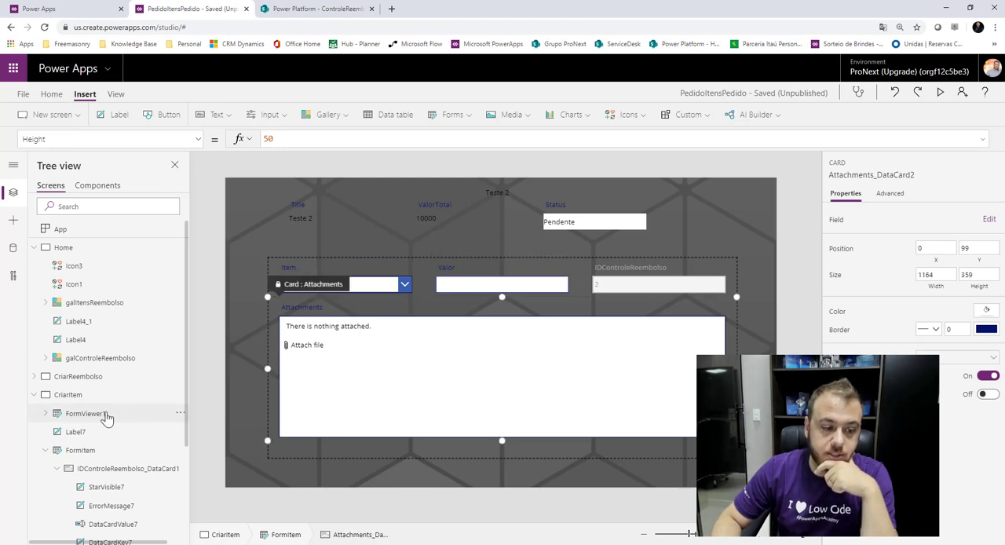
{"action": "scroll", "coordinate": [94, 409], "scroll_direction": "down", "scroll_amount": 1}
{"action": "left_click", "coordinate": [63, 399]}
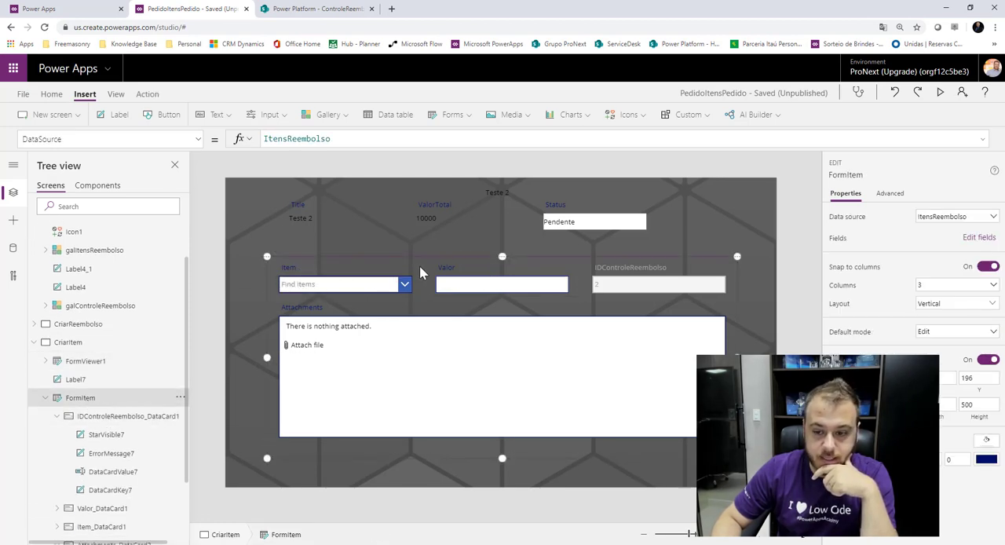
{"action": "left_click", "coordinate": [392, 206]}
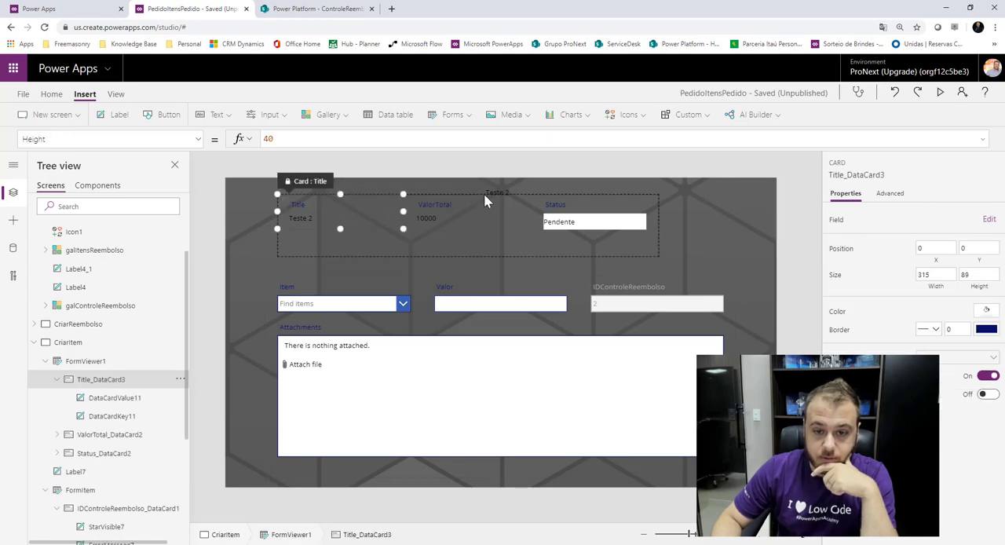
{"action": "left_click", "coordinate": [287, 258]}
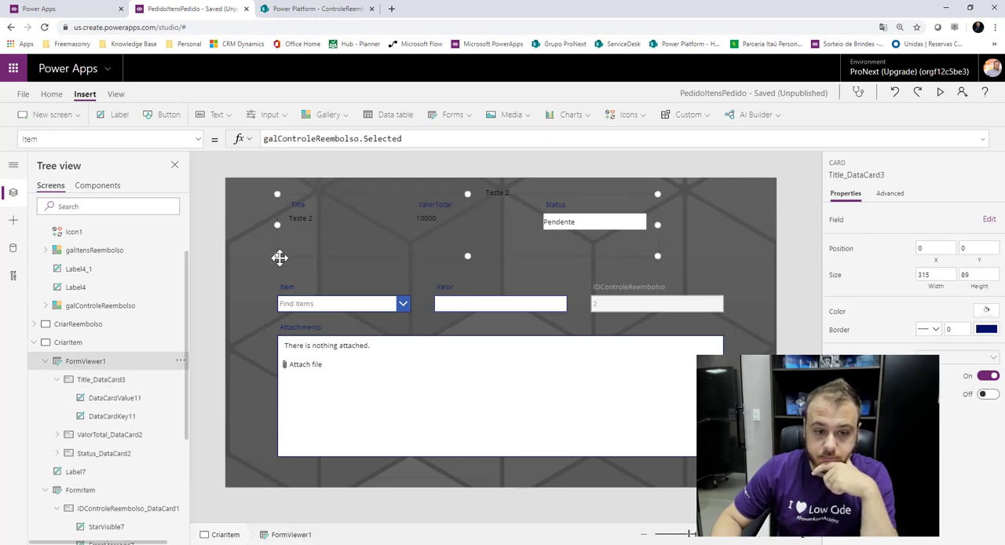
Move FormViewer1 down to about X 132, Y 64 and widen it to line up with FormItem's far edge.
{"action": "left_click_drag", "start_coordinate": [286, 267], "coordinate": [288, 267]}
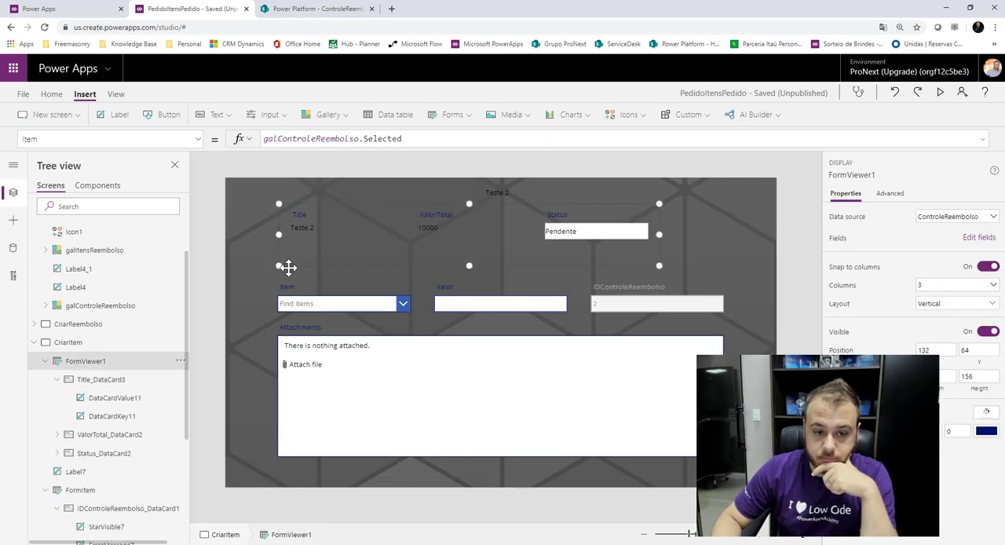
{"action": "left_click_drag", "start_coordinate": [661, 236], "coordinate": [725, 239]}
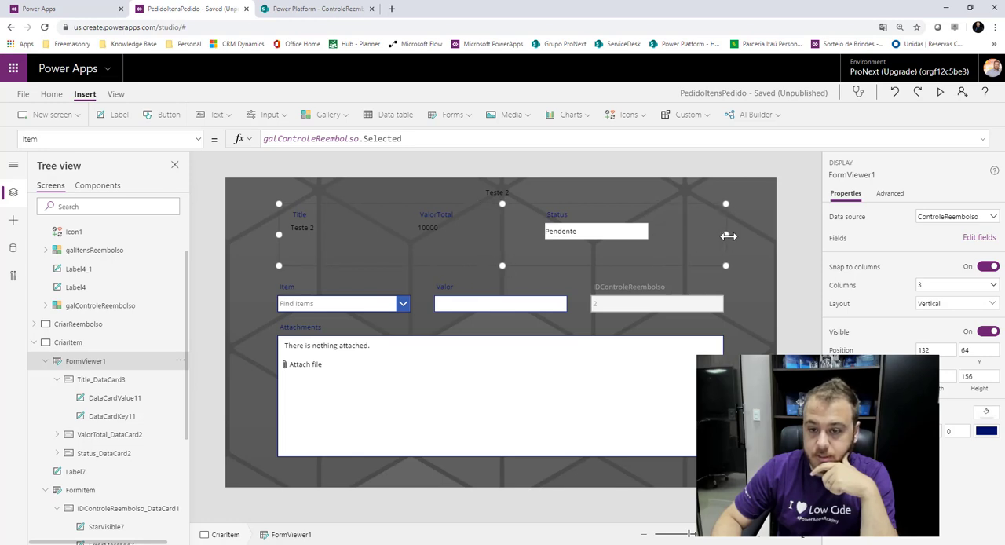
Format the reimbursement title label Label7 with the amber text color RGBA(255, 191, 0, 1) and font size 44.
{"action": "left_click", "coordinate": [506, 191]}
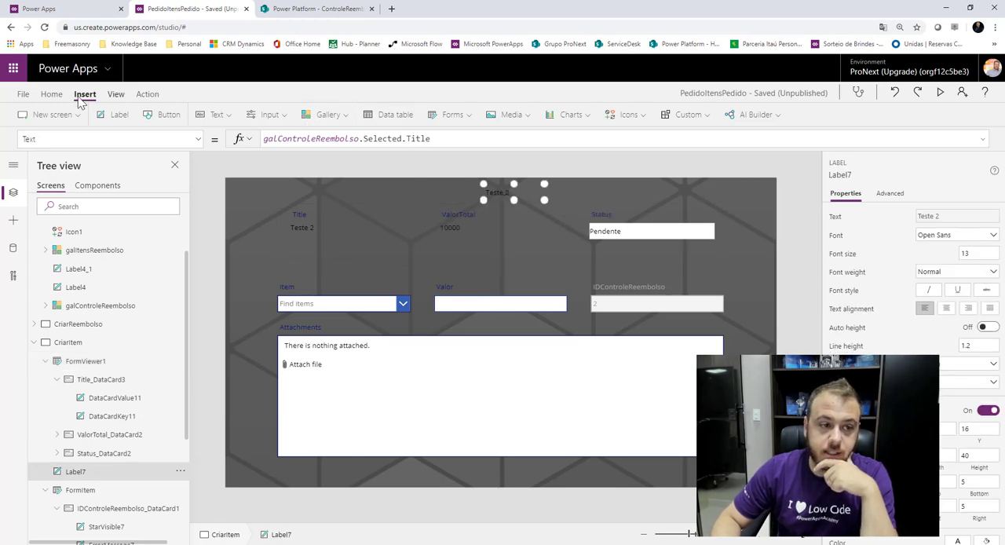
{"action": "left_click", "coordinate": [52, 94]}
{"action": "left_click", "coordinate": [406, 114]}
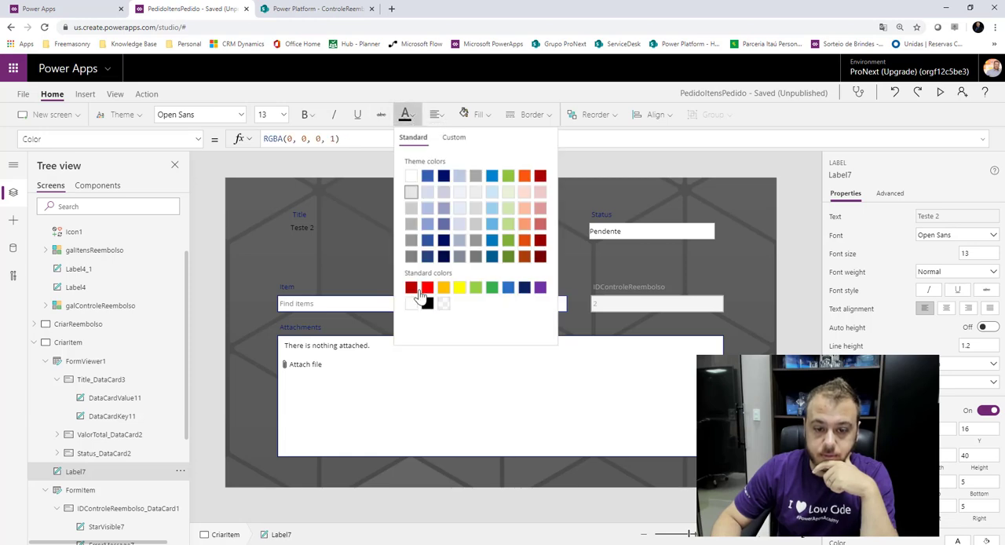
{"action": "left_click", "coordinate": [443, 289]}
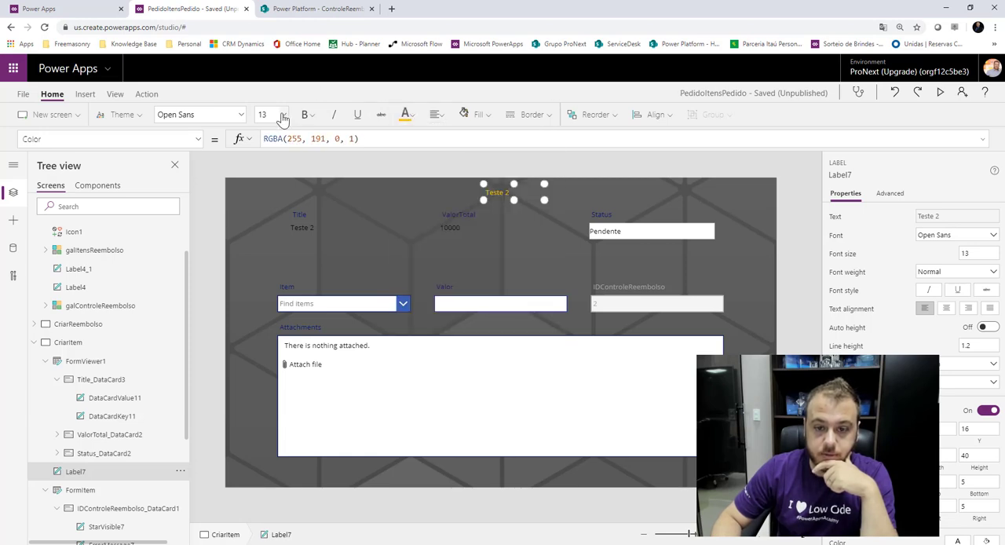
{"action": "left_click", "coordinate": [283, 116]}
{"action": "left_click", "coordinate": [271, 259]}
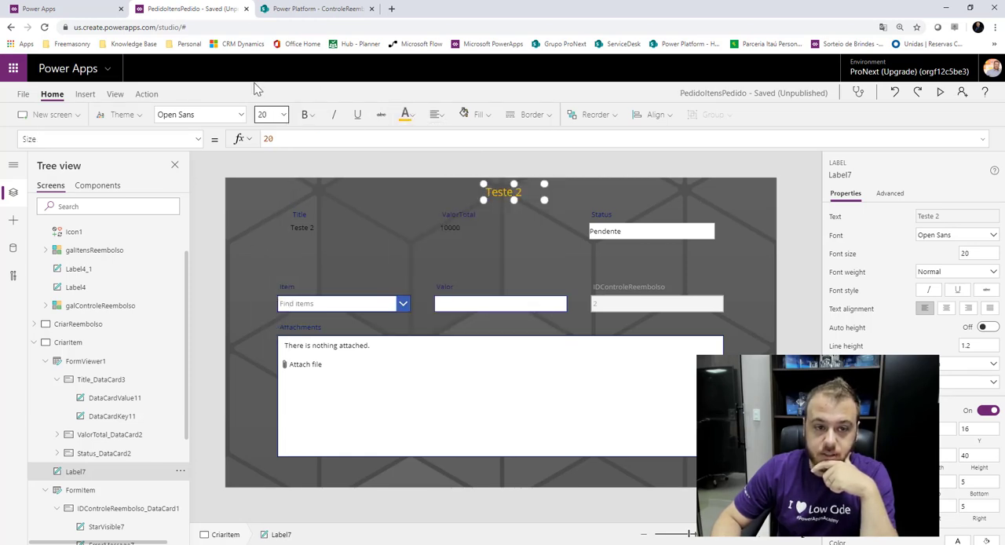
{"action": "left_click", "coordinate": [283, 116]}
{"action": "left_click", "coordinate": [267, 336]}
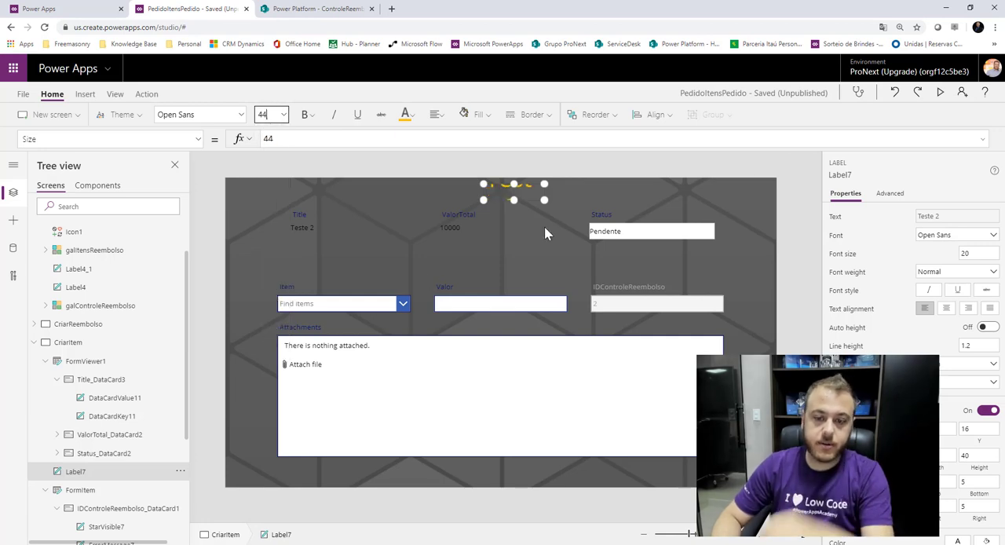
Stretch Label7 across the full width of the CriarItem screen, about 48 high, and center its text.
{"action": "left_click_drag", "start_coordinate": [544, 200], "coordinate": [628, 203]}
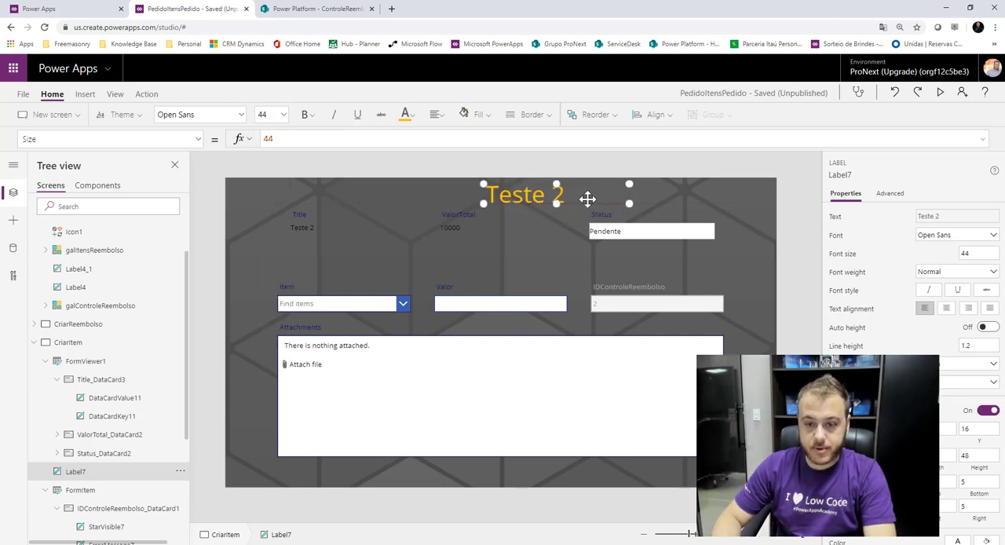
{"action": "left_click_drag", "start_coordinate": [524, 197], "coordinate": [269, 194]}
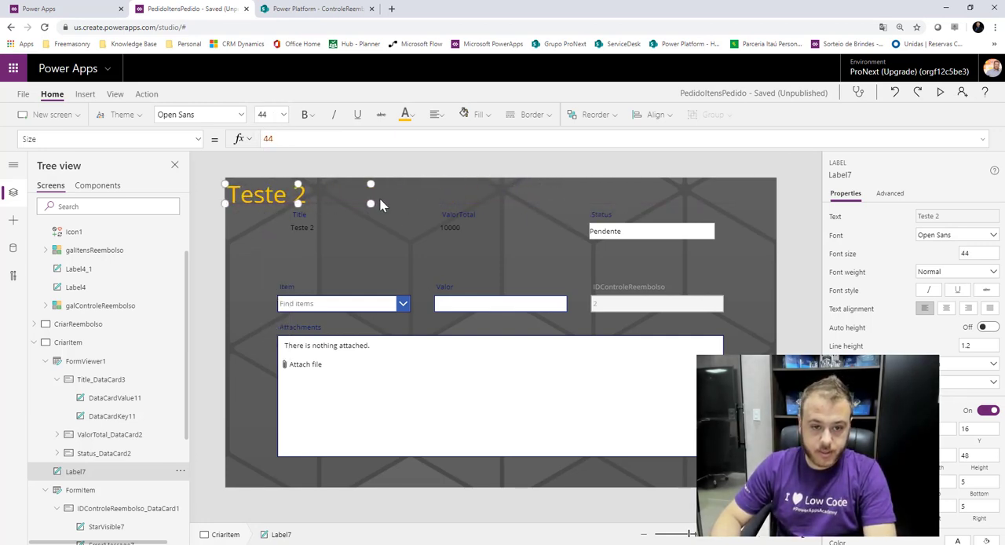
{"action": "left_click_drag", "start_coordinate": [372, 203], "coordinate": [773, 201]}
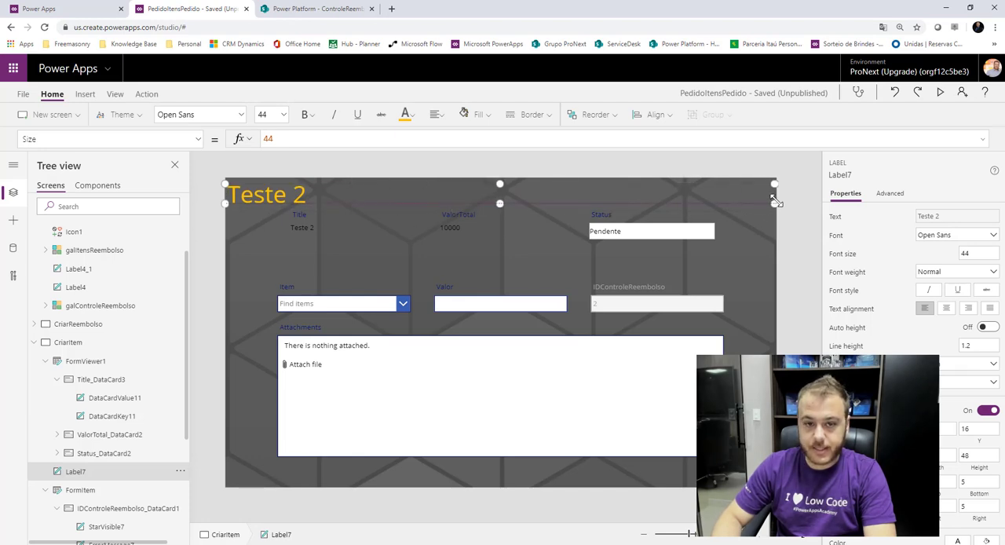
{"action": "left_click", "coordinate": [436, 115]}
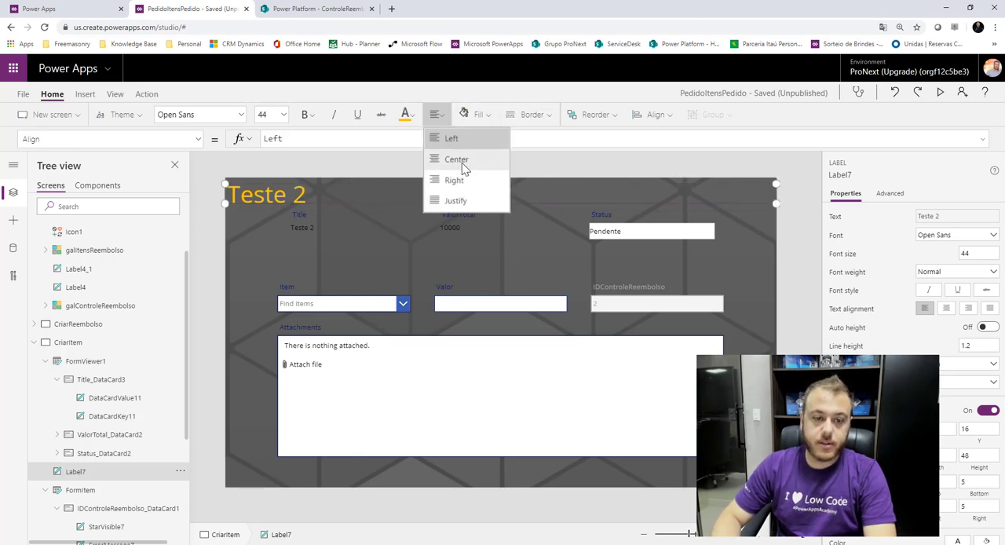
{"action": "left_click", "coordinate": [462, 162]}
Shorten FormViewer1 to a height of about 114 and move it down to about X 130, Y 92.
{"action": "left_click", "coordinate": [524, 224]}
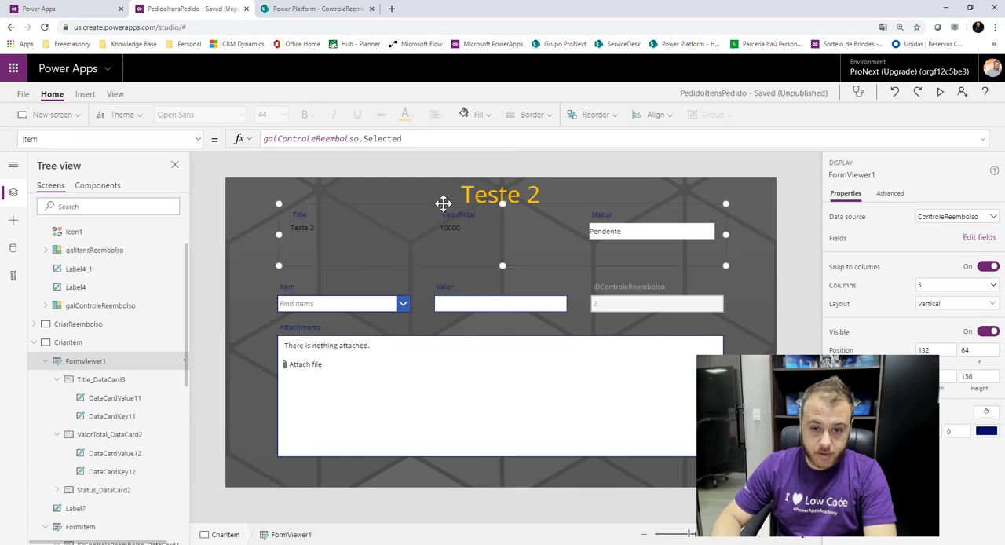
{"action": "left_click_drag", "start_coordinate": [503, 266], "coordinate": [503, 249]}
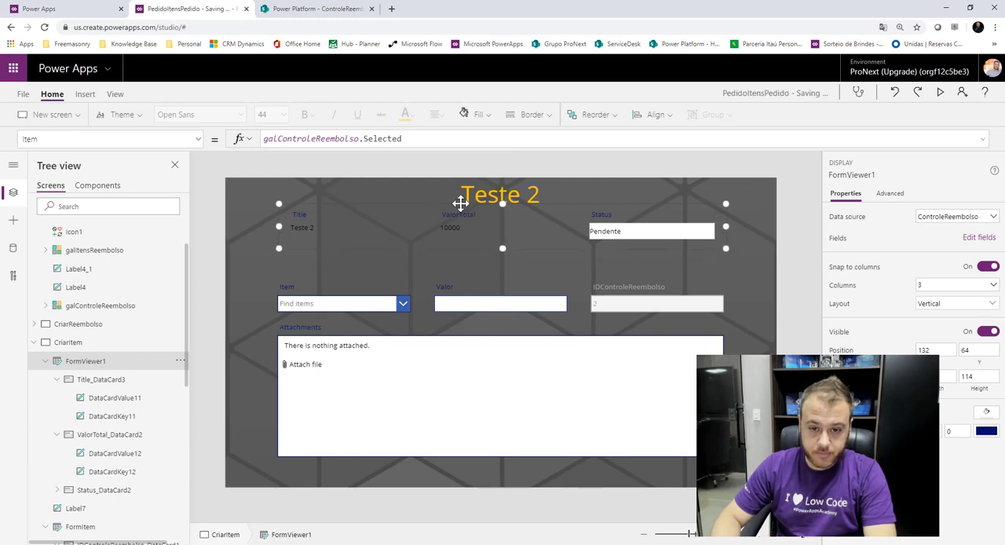
{"action": "left_click_drag", "start_coordinate": [460, 202], "coordinate": [460, 215]}
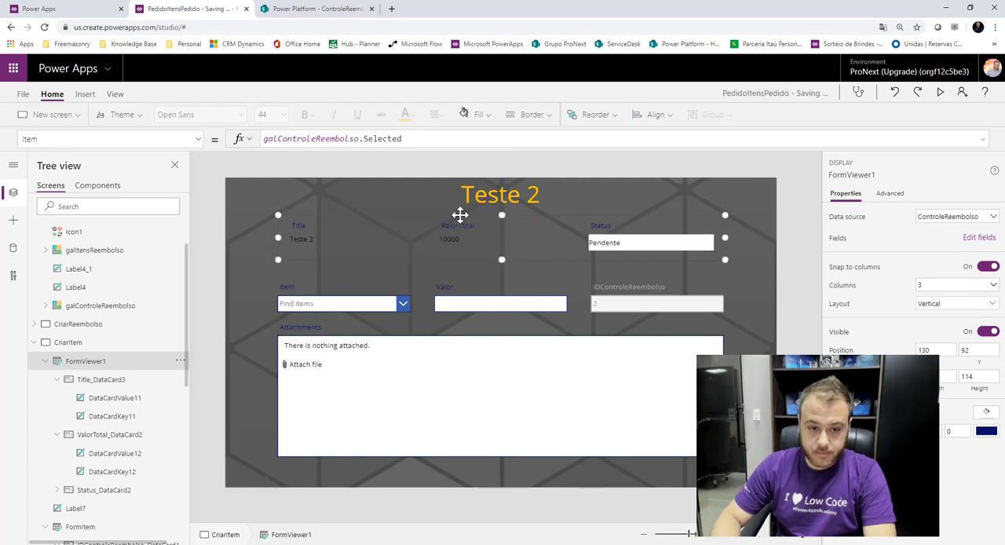
Insert a Back icon on the CriarItem screen and place it below FormItem at about X 1144, Y 696.
{"action": "left_click", "coordinate": [697, 165]}
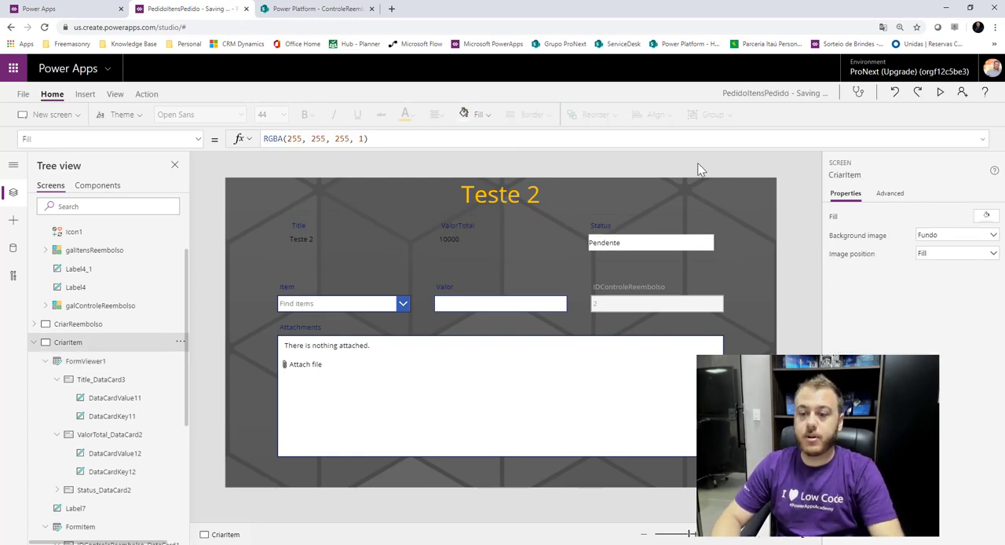
{"action": "left_click", "coordinate": [85, 95]}
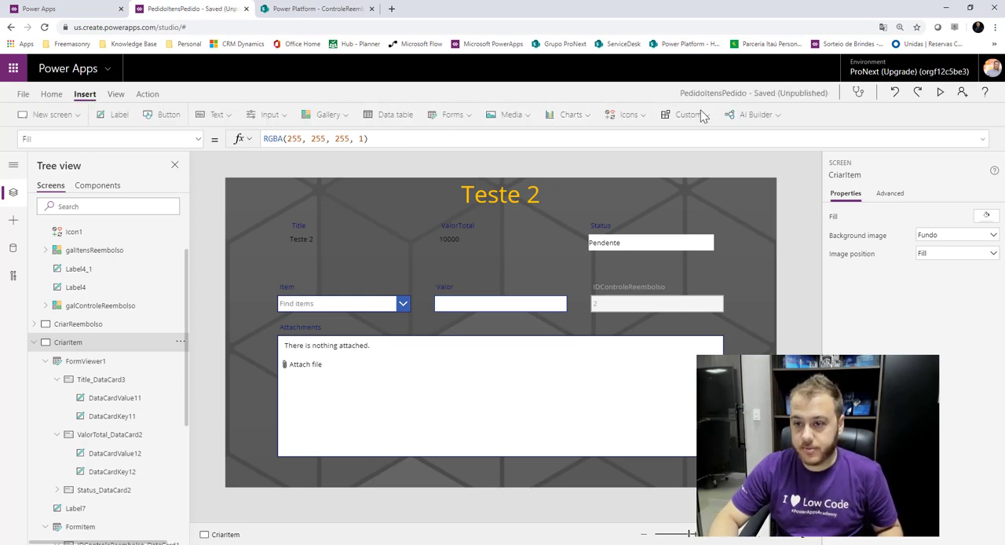
{"action": "left_click", "coordinate": [617, 115]}
{"action": "scroll", "coordinate": [673, 280], "scroll_direction": "down", "scroll_amount": 1}
{"action": "scroll", "coordinate": [677, 281], "scroll_direction": "down", "scroll_amount": 10}
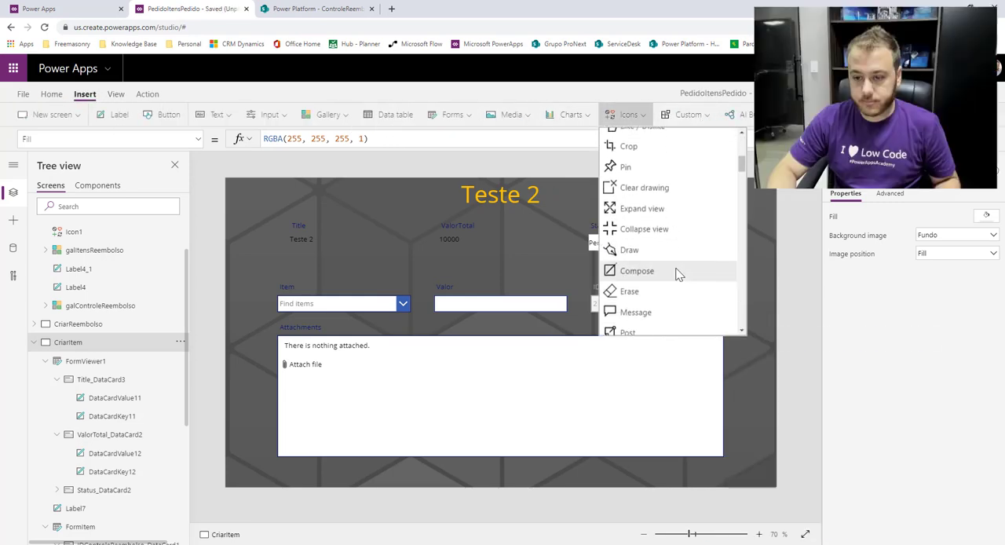
{"action": "left_click", "coordinate": [658, 288]}
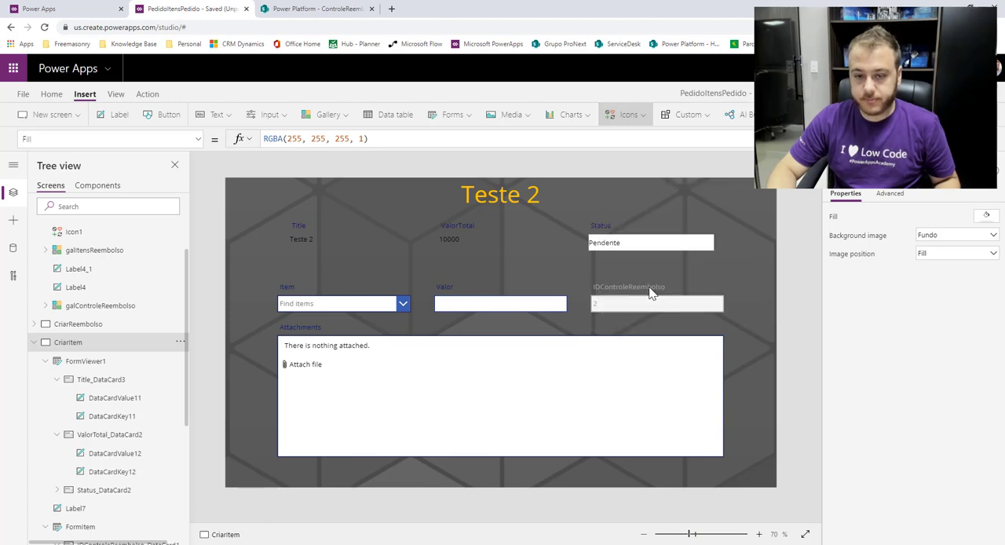
{"action": "left_click_drag", "start_coordinate": [253, 204], "coordinate": [699, 469]}
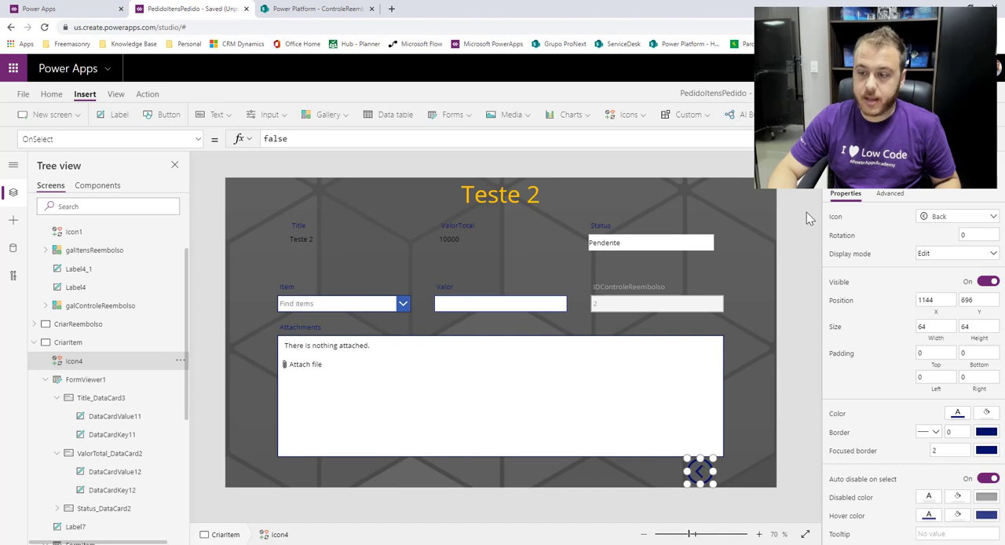
Set the Back icon's OnSelect formula to Back().
{"action": "double_click", "coordinate": [341, 138]}
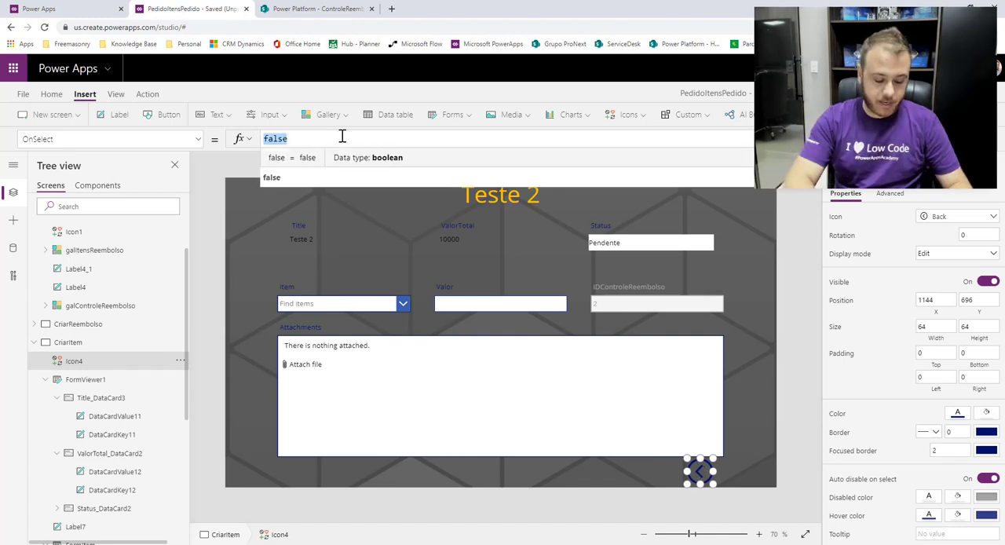
{"action": "type", "text": "back"}
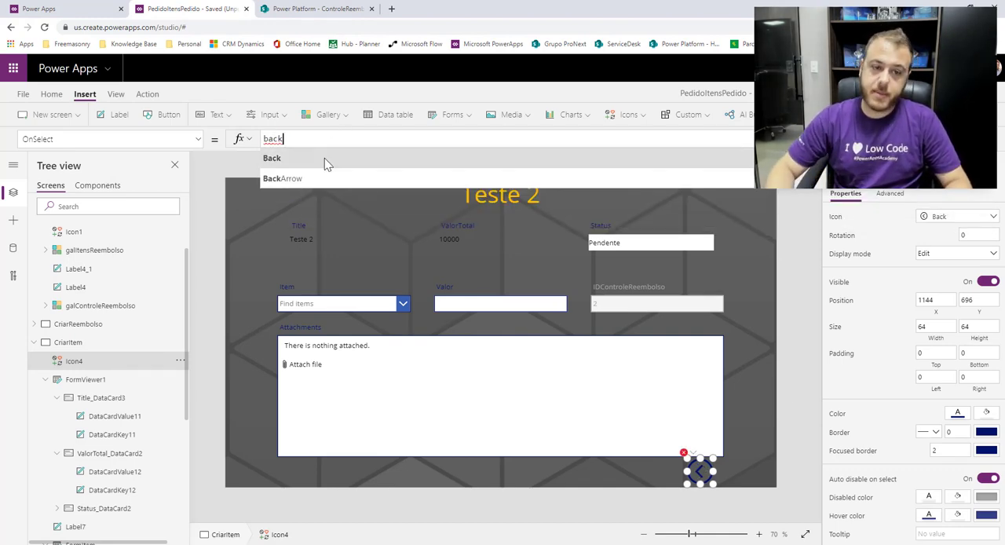
{"action": "type", "text": "()"}
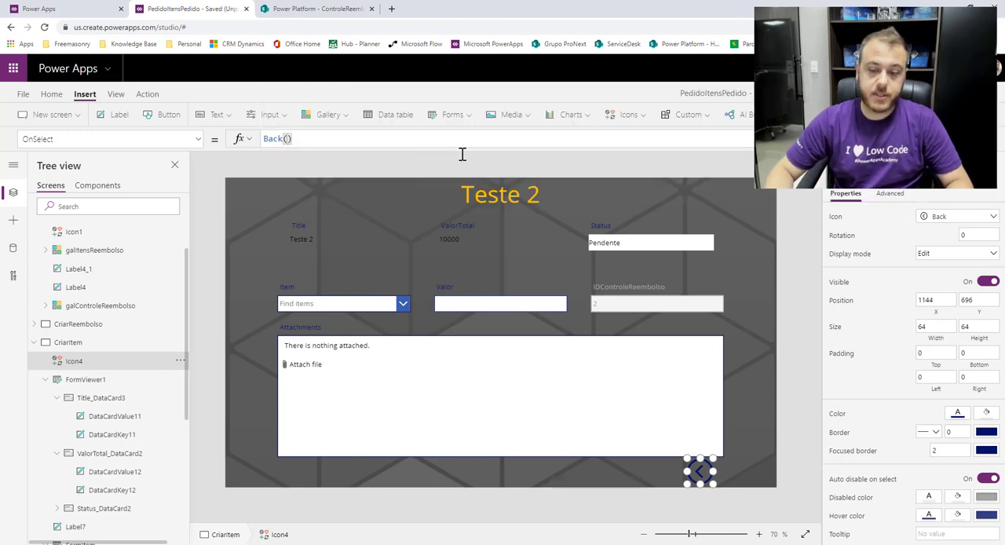
{"action": "left_click", "coordinate": [793, 287]}
Preview the app from the Home screen, check the item creation screen for reimbursement Teste, and go back to Home.
{"action": "scroll", "coordinate": [110, 267], "scroll_direction": "up", "scroll_amount": 2}
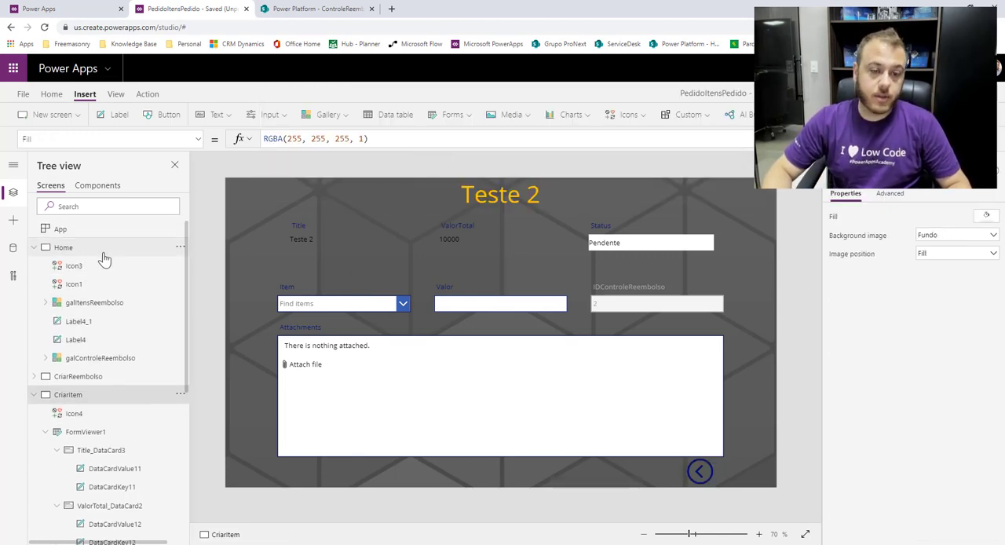
{"action": "left_click", "coordinate": [79, 248]}
{"action": "key", "text": "F5"}
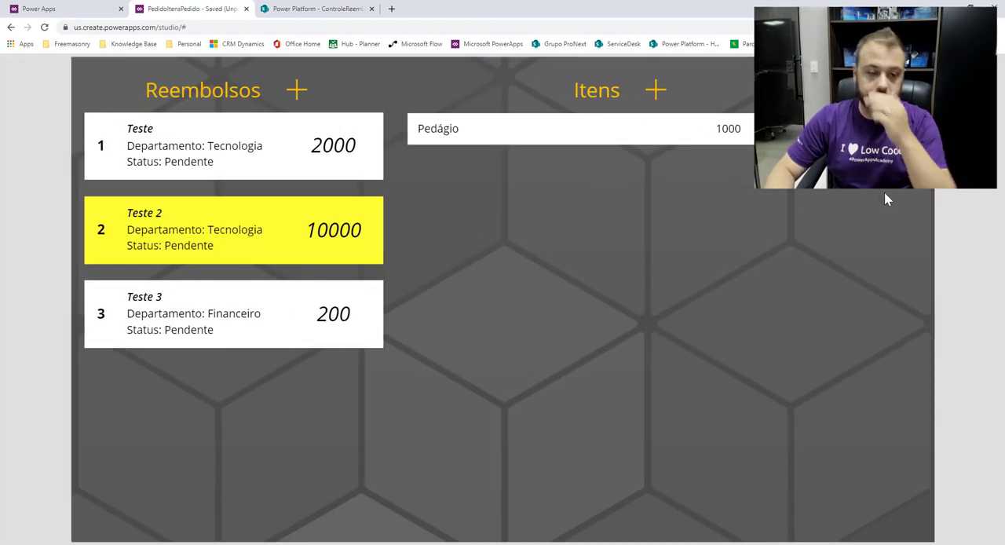
{"action": "left_click", "coordinate": [186, 151]}
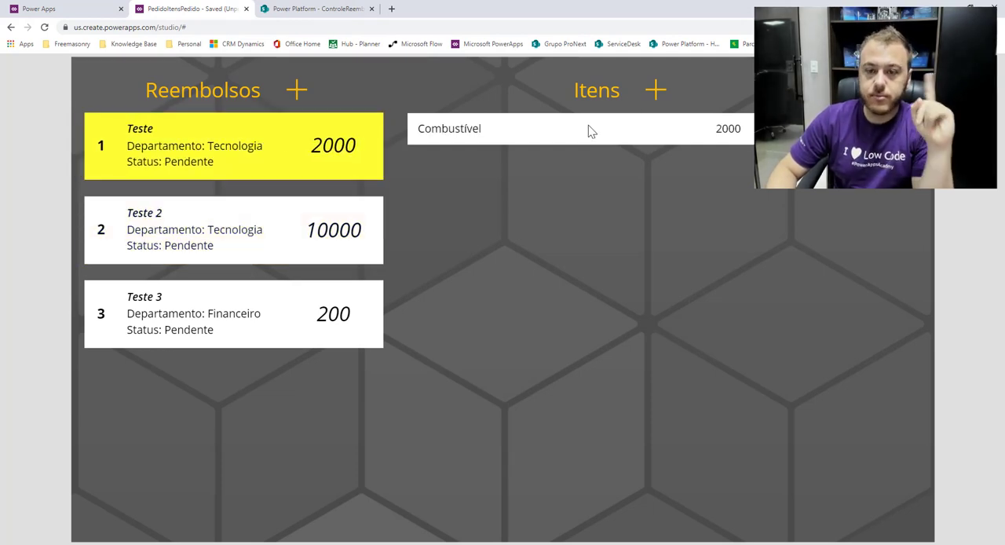
{"action": "left_click", "coordinate": [657, 91]}
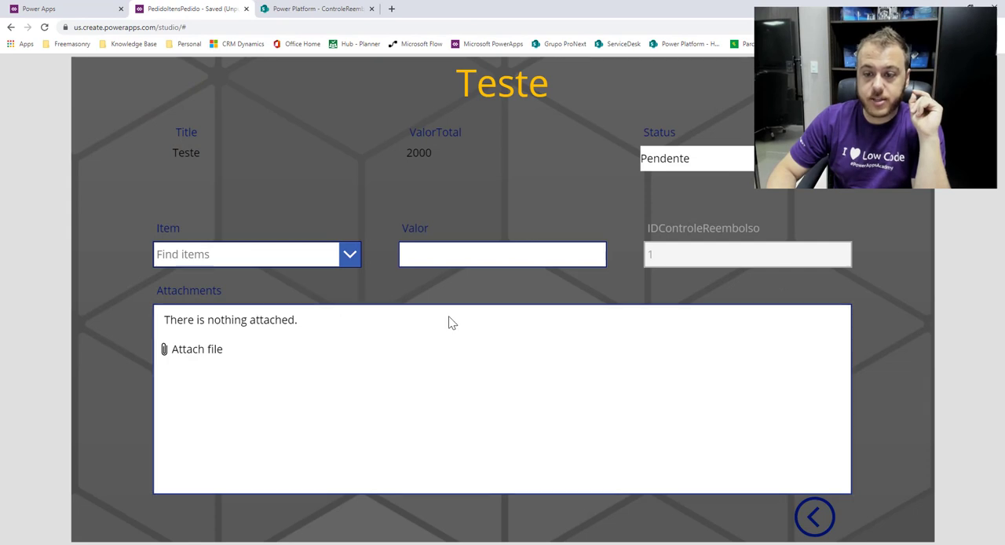
{"action": "left_click_drag", "start_coordinate": [449, 89], "coordinate": [563, 85]}
{"action": "left_click", "coordinate": [556, 94]}
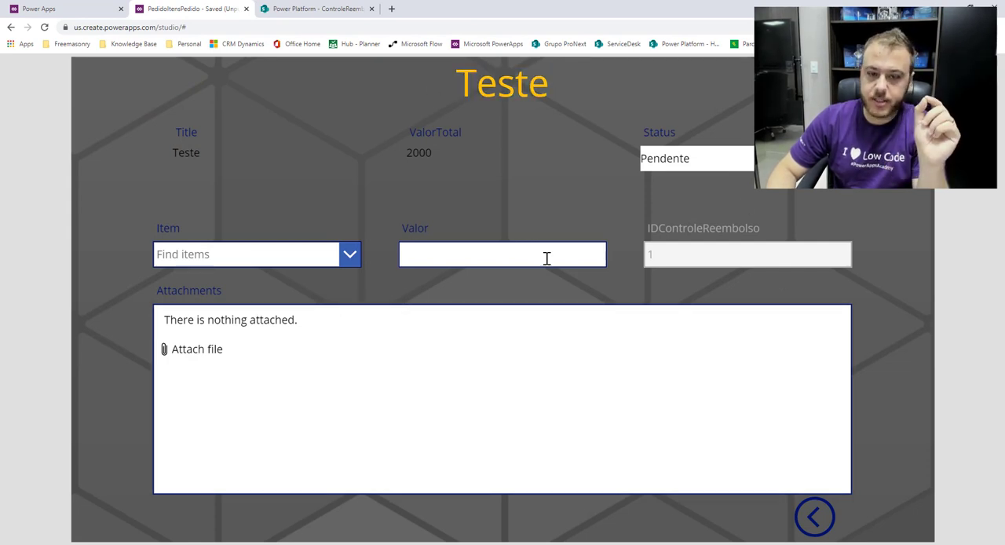
{"action": "left_click", "coordinate": [815, 516]}
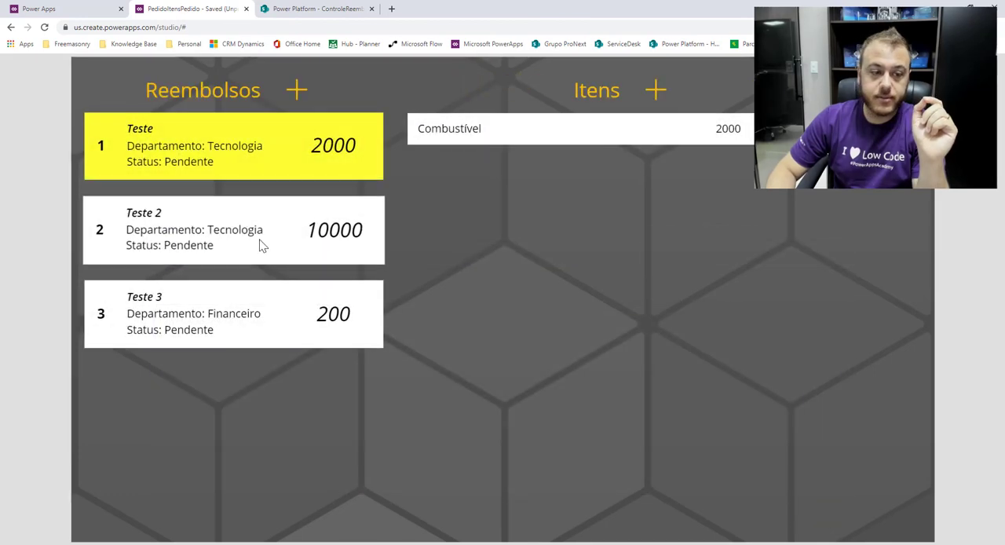
Check the details on the item creation screen for reimbursements Teste 2 and Teste 3, going back to Home after each.
{"action": "left_click", "coordinate": [243, 237]}
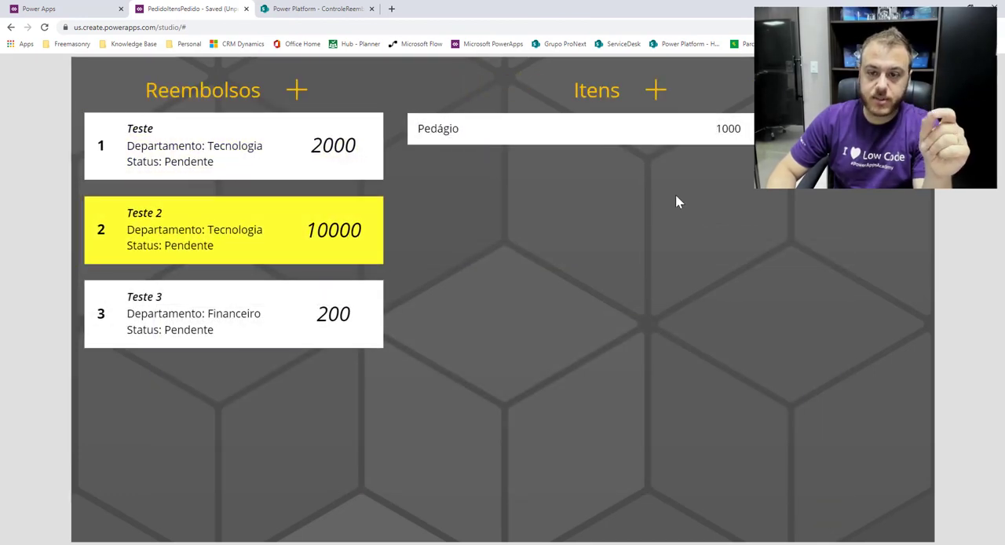
{"action": "left_click", "coordinate": [656, 91]}
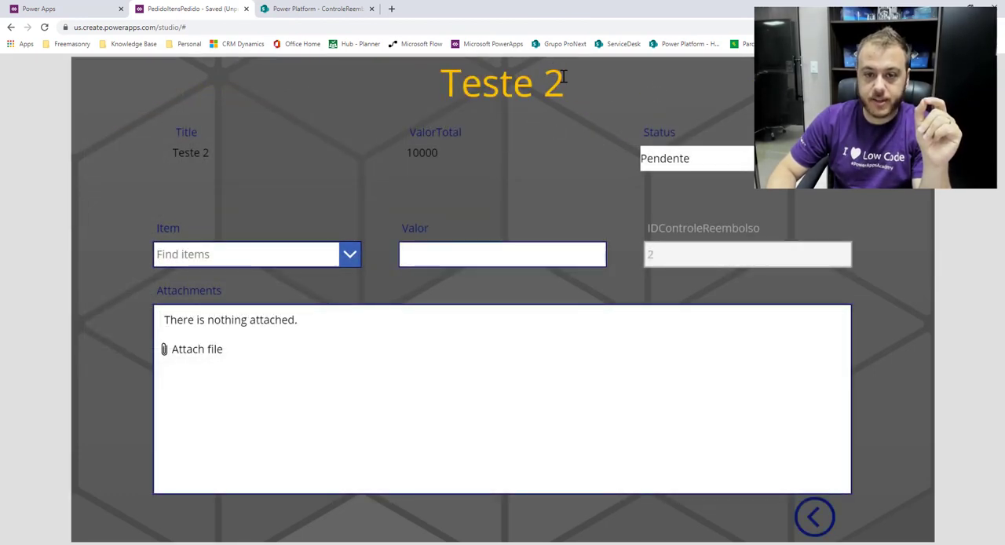
{"action": "left_click_drag", "start_coordinate": [183, 149], "coordinate": [734, 152]}
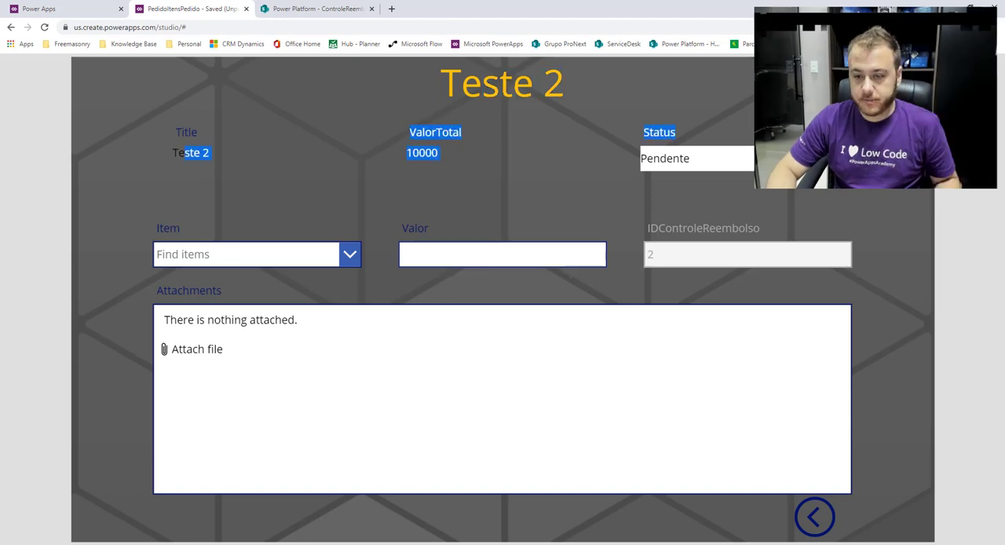
{"action": "left_click", "coordinate": [815, 514]}
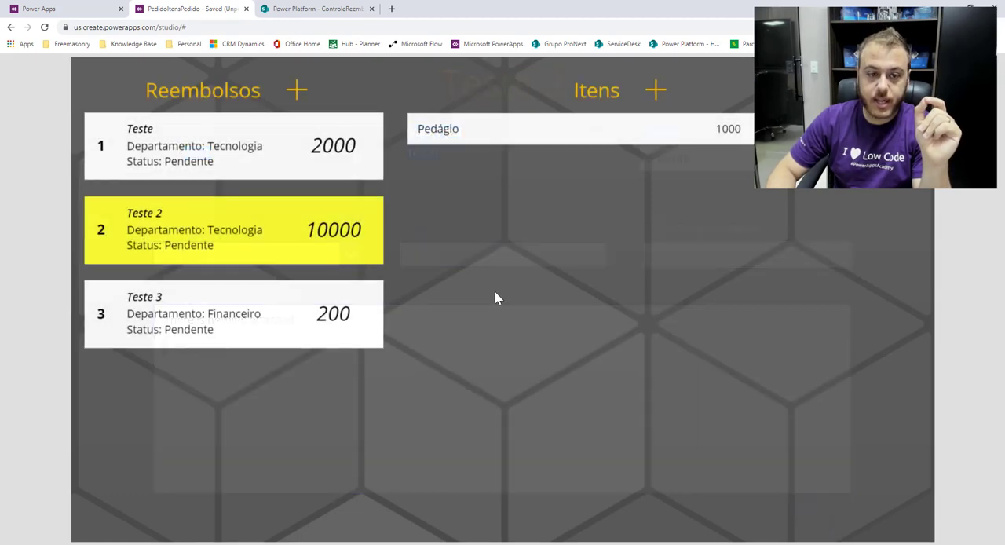
{"action": "left_click", "coordinate": [220, 311]}
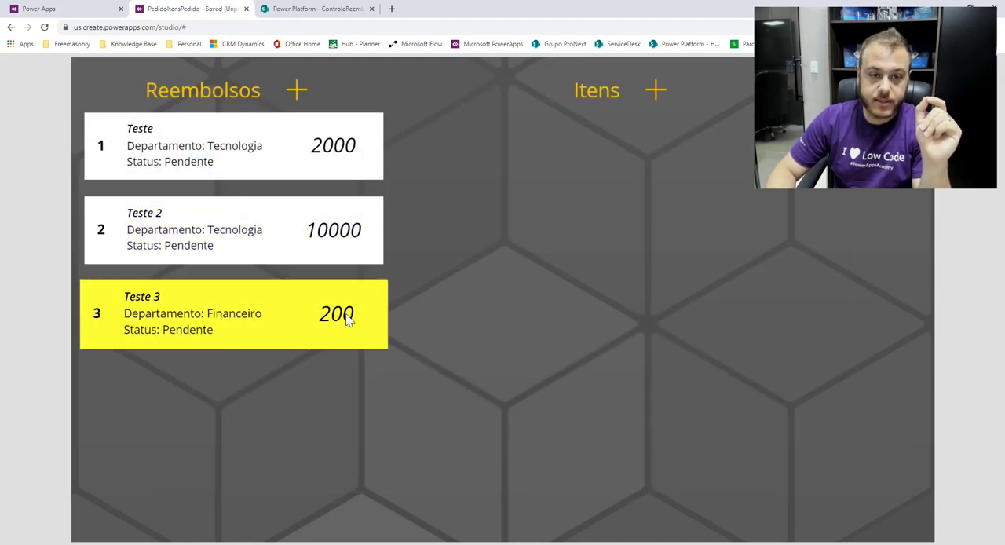
{"action": "left_click", "coordinate": [649, 95]}
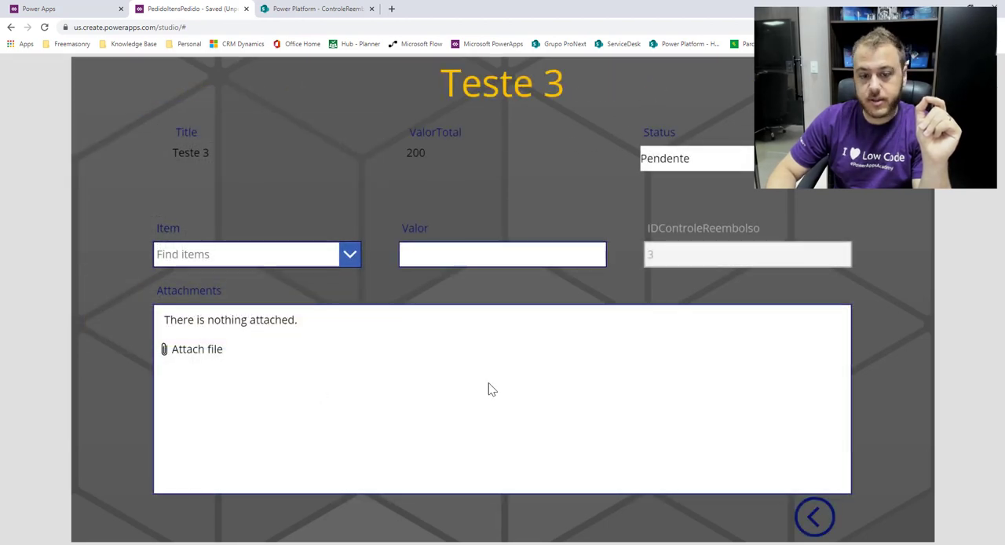
{"action": "left_click", "coordinate": [815, 518]}
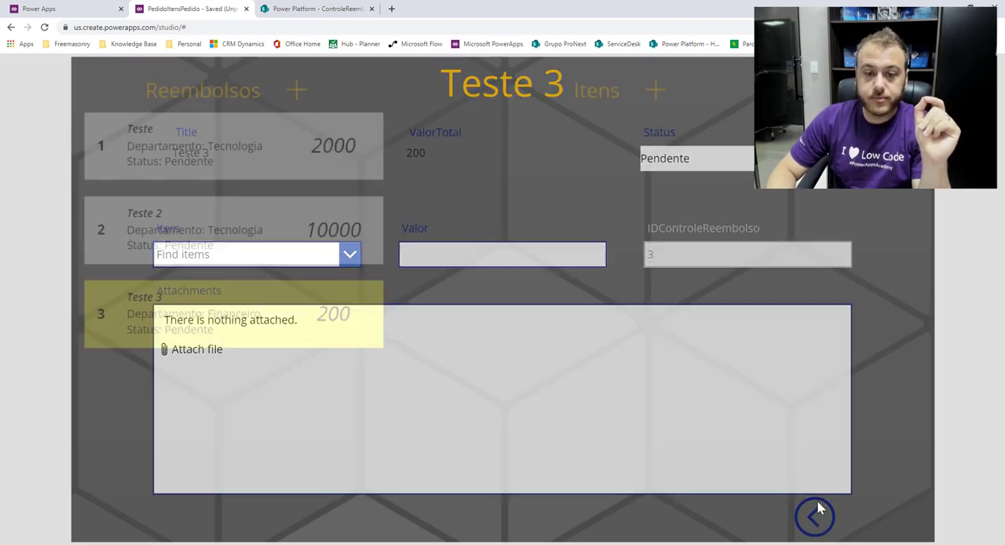
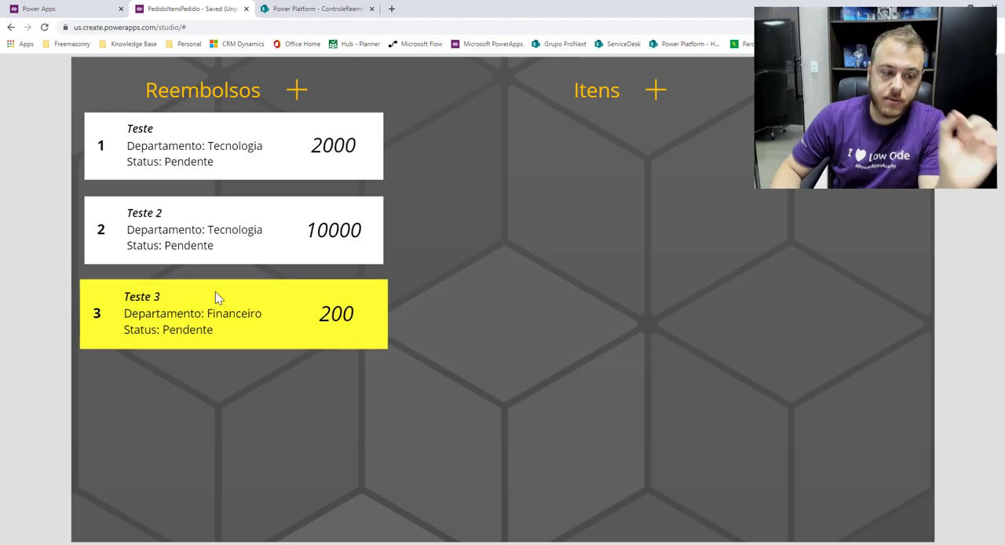
Exit preview, open the CriarItem screen, and move the Back icon left to about X 920, Y 696.
{"action": "key", "text": "Escape"}
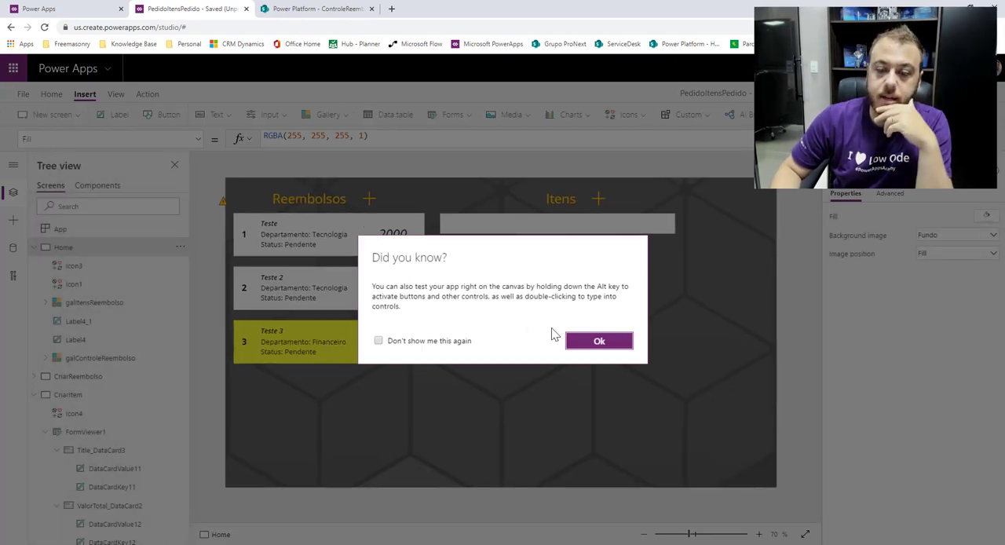
{"action": "left_click", "coordinate": [577, 343]}
{"action": "left_click", "coordinate": [33, 248]}
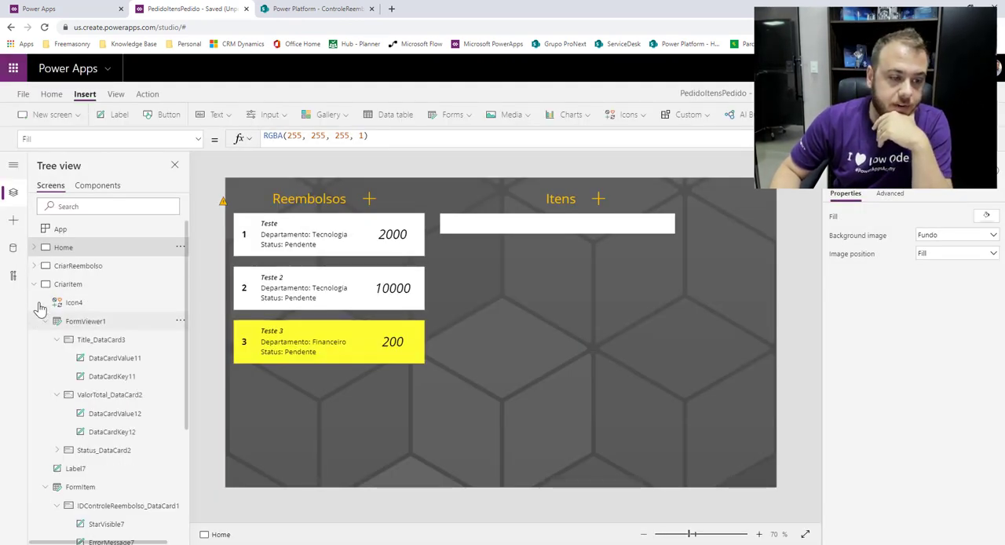
{"action": "left_click", "coordinate": [66, 284]}
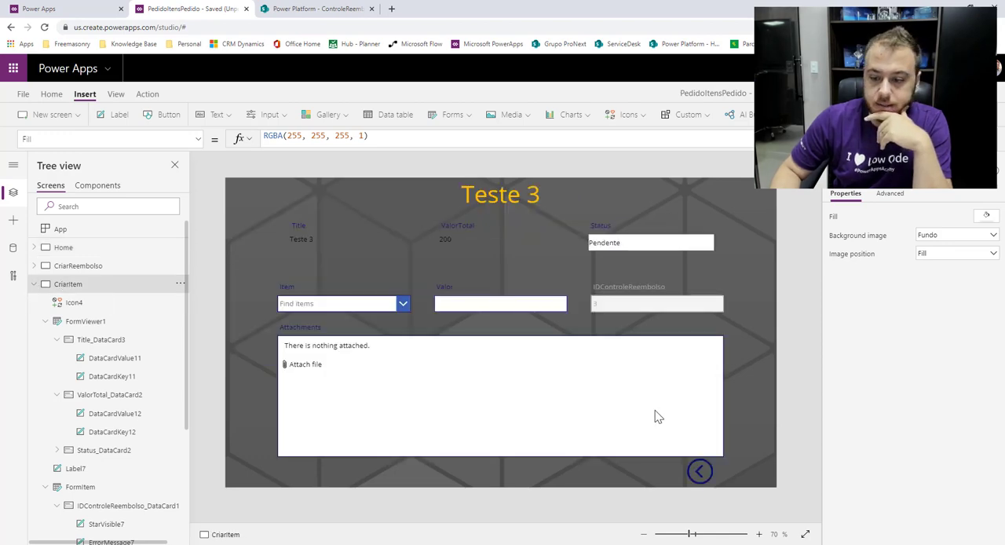
{"action": "left_click", "coordinate": [694, 472]}
{"action": "left_click_drag", "start_coordinate": [695, 472], "coordinate": [604, 472]}
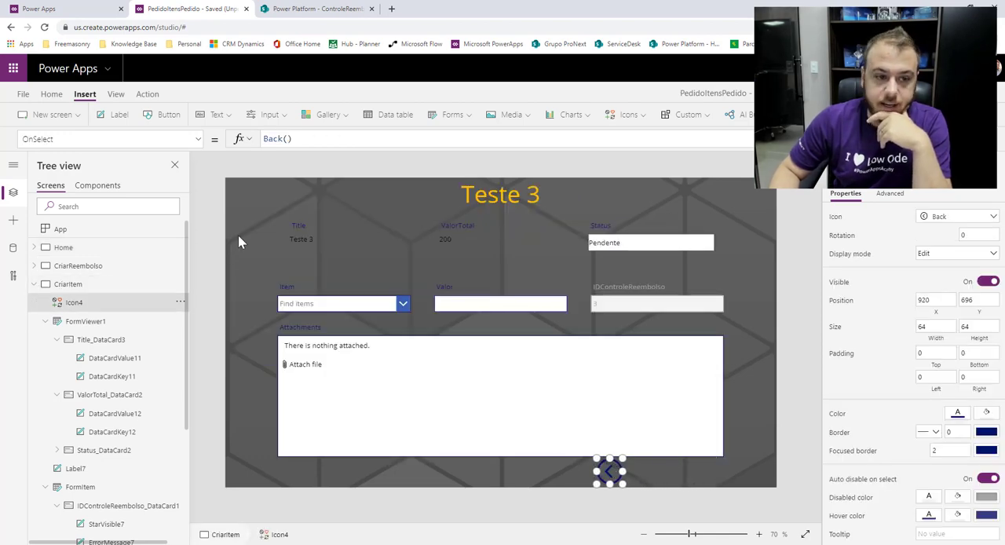
Insert a button beside the Back icon on CriarItem and set its OnSelect to SubmitForm(FormItem).
{"action": "left_click", "coordinate": [161, 114]}
{"action": "left_click_drag", "start_coordinate": [272, 202], "coordinate": [687, 472]}
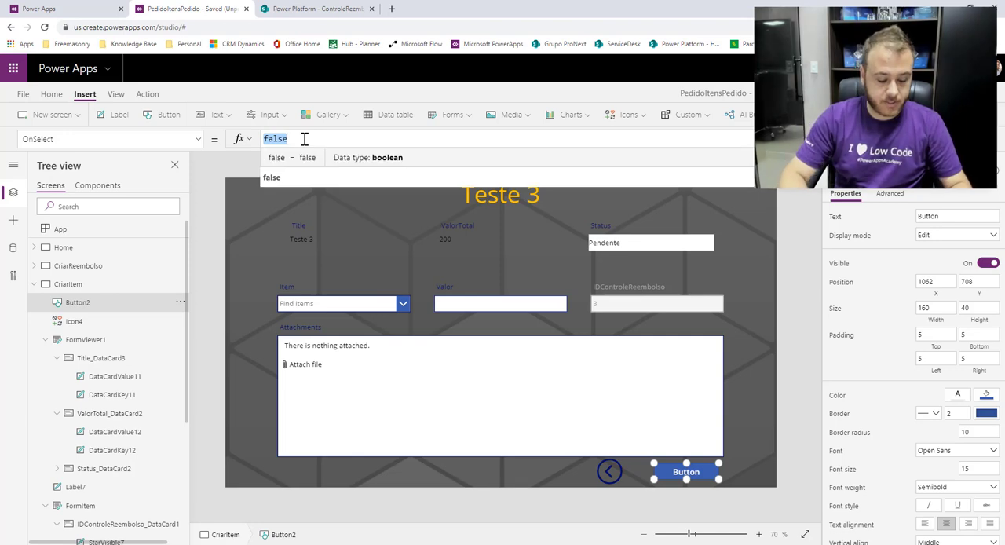
{"action": "type", "text": "ubm"}
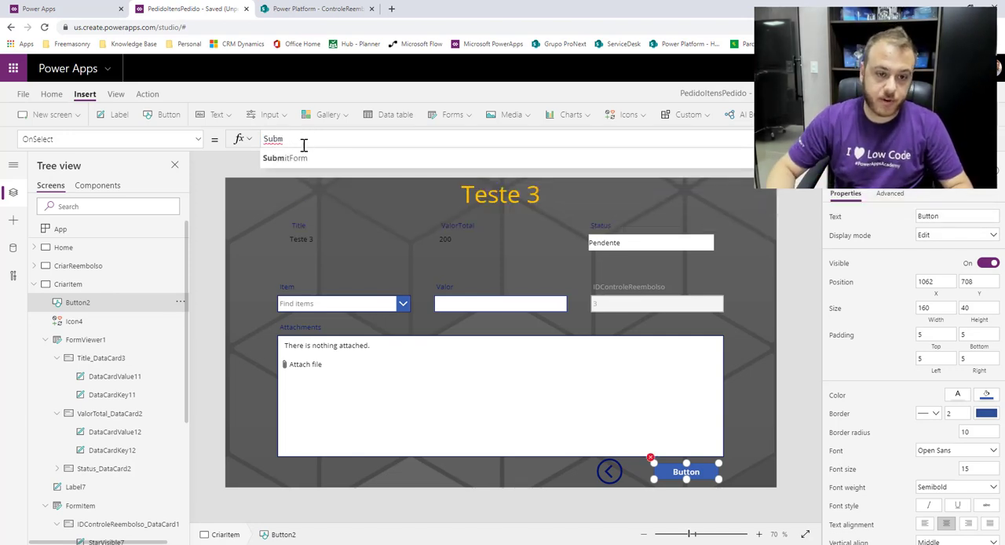
{"action": "type", "text": "itForm(For"}
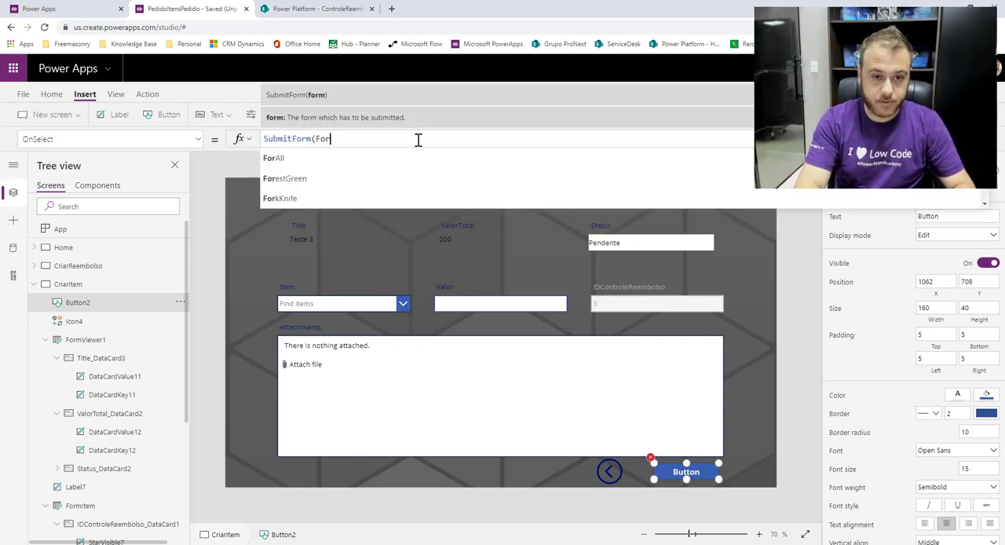
{"action": "type", "text": "mi"}
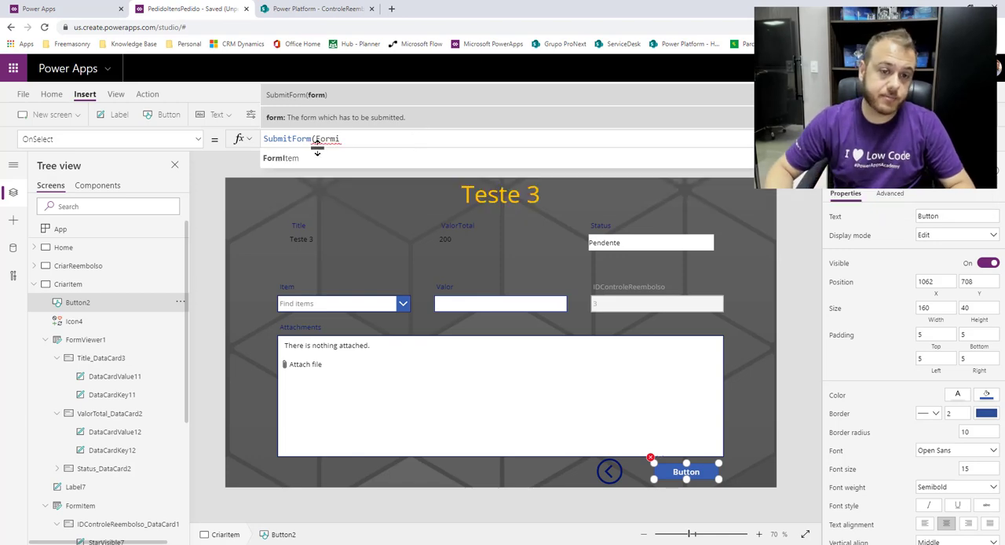
{"action": "left_click", "coordinate": [323, 159]}
{"action": "type", "text": ")"}
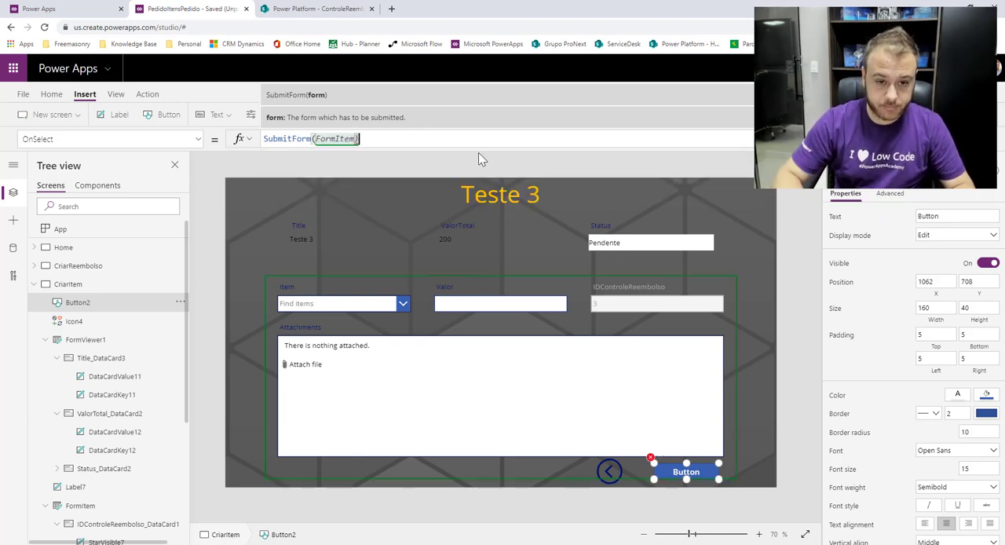
Set FormItem's OnSuccess to Notify("Item criado com sucesso", NotificationType.Success); Back().
{"action": "left_click", "coordinate": [45, 340]}
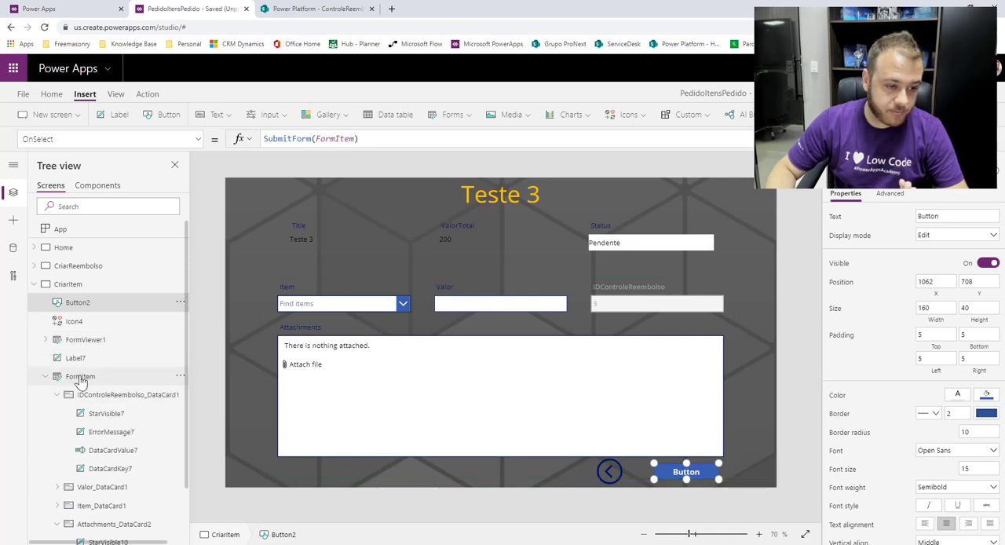
{"action": "left_click", "coordinate": [80, 378]}
{"action": "left_click", "coordinate": [198, 140]}
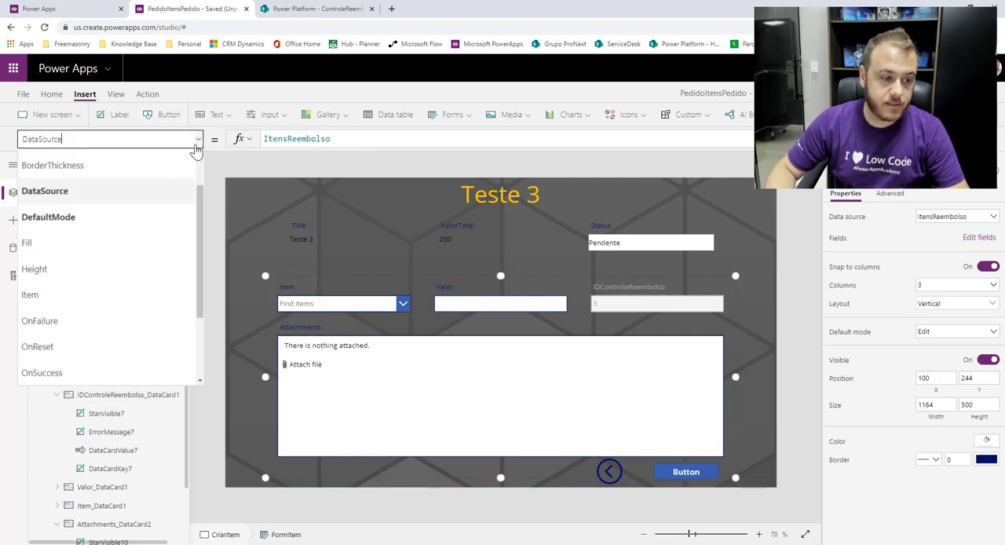
{"action": "left_click", "coordinate": [52, 364]}
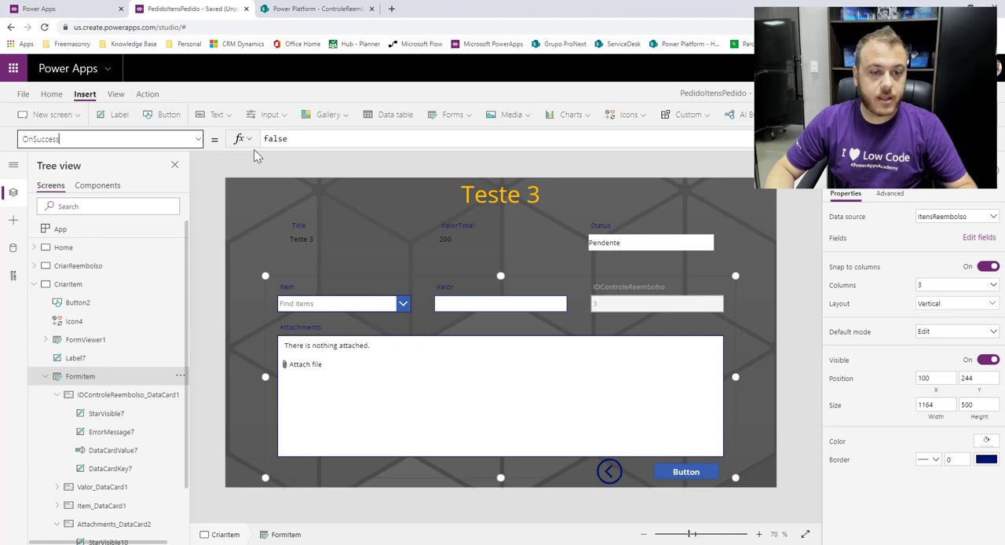
{"action": "double_click", "coordinate": [314, 138]}
{"action": "type", "text": "Noti"}
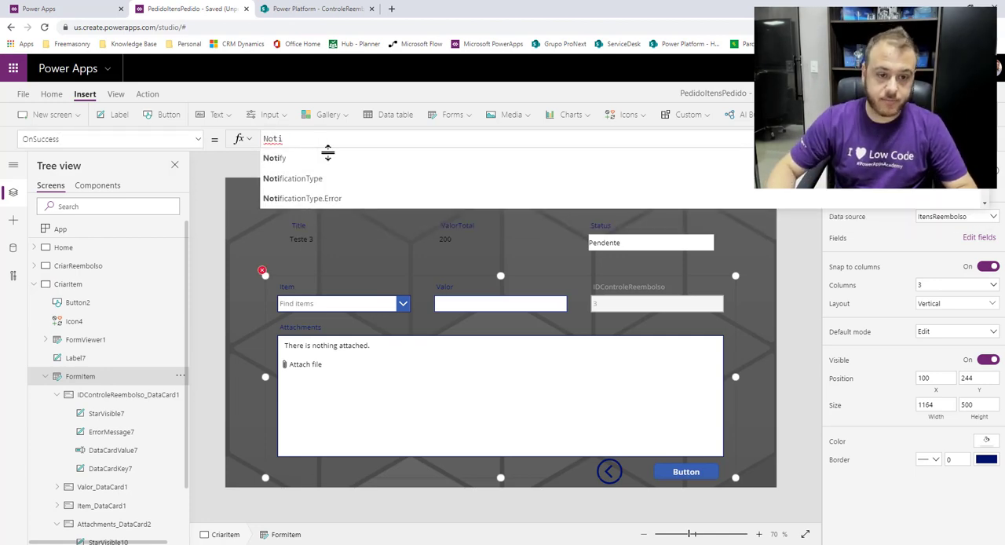
{"action": "left_click", "coordinate": [313, 160]}
{"action": "type", "text": "\"It"}
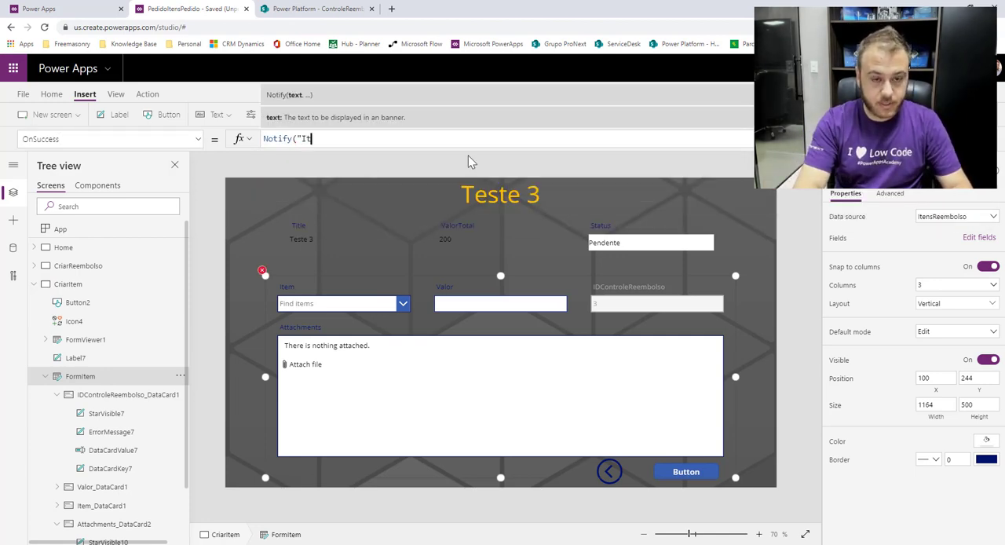
{"action": "type", "text": "em criado com sucesso\""}
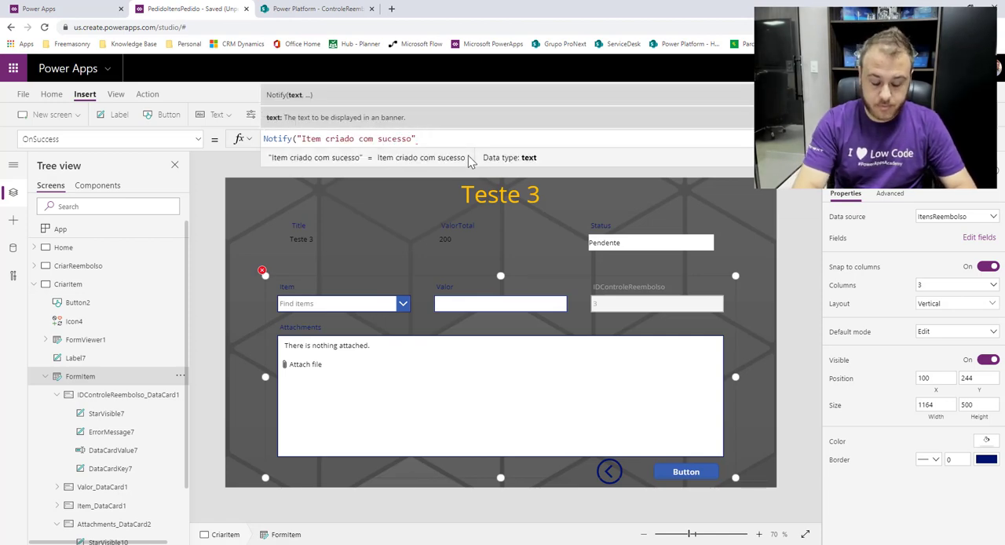
{"action": "type", "text": ","}
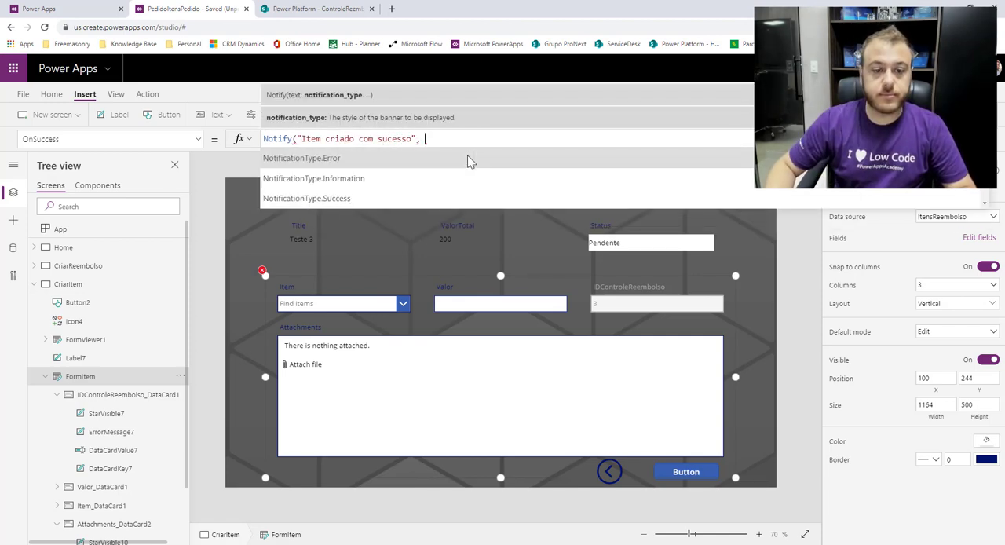
{"action": "left_click", "coordinate": [372, 198]}
{"action": "type", "text": ")"}
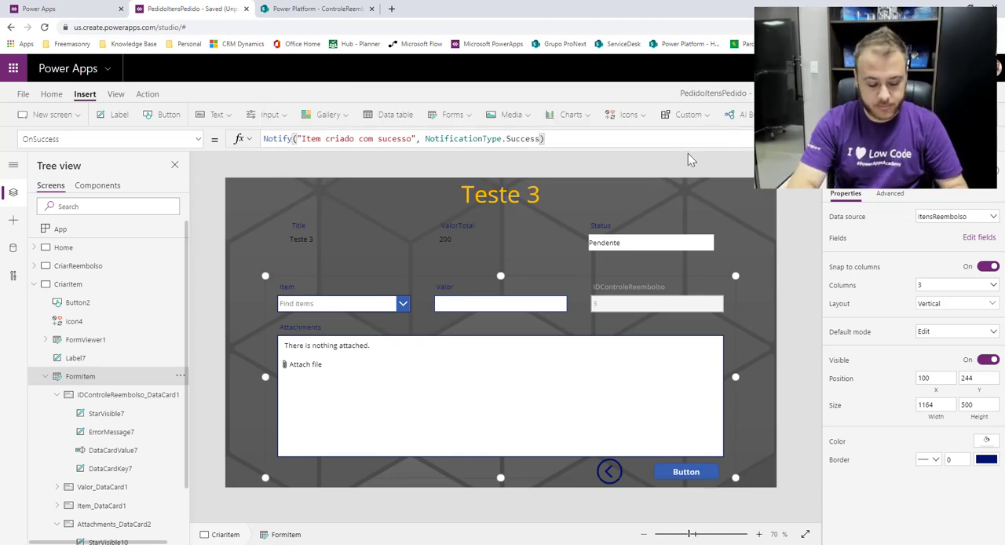
{"action": "type", "text": "; Back"}
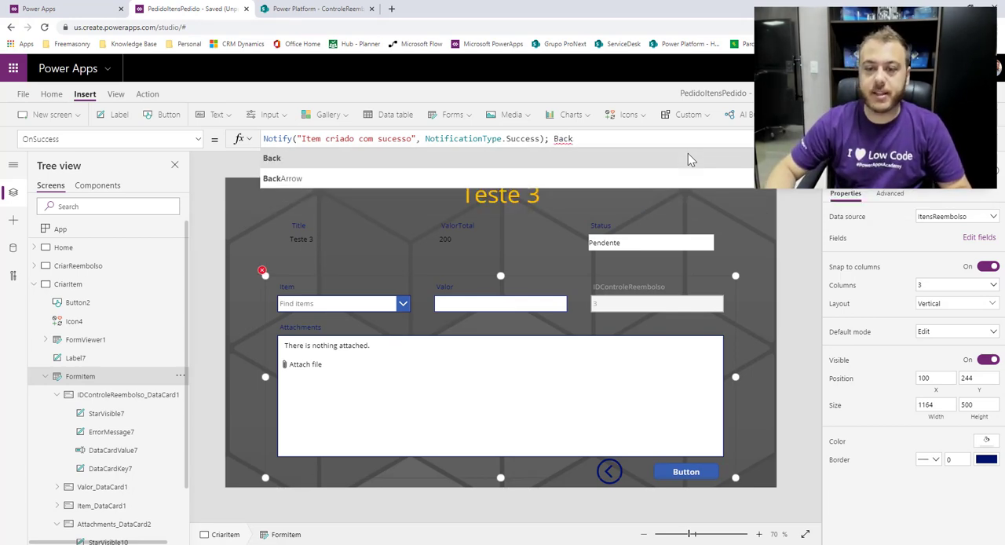
{"action": "type", "text": "()"}
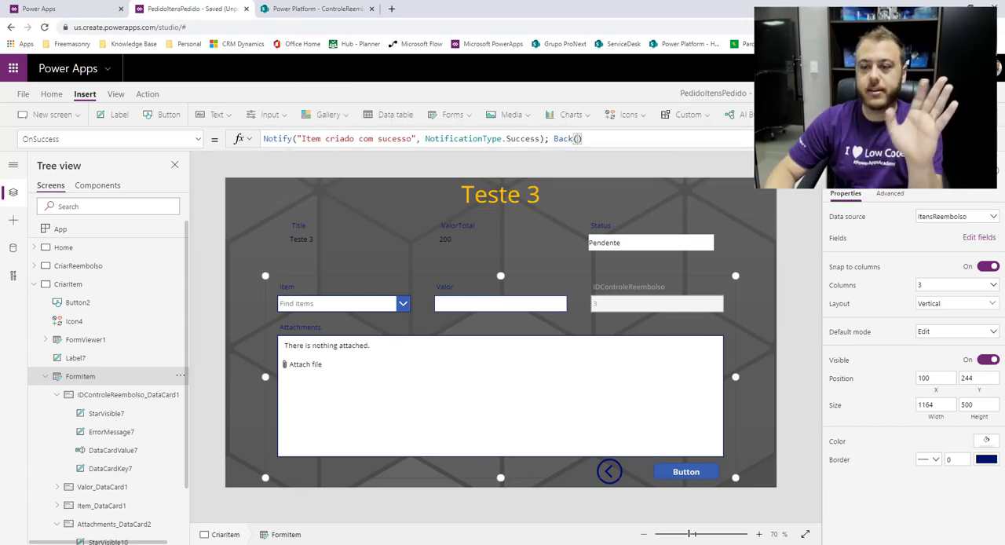
Preview the app from the Home screen and select reimbursements Teste, Teste 2 and Teste 3 in turn.
{"action": "left_click", "coordinate": [125, 284]}
{"action": "left_click", "coordinate": [100, 250]}
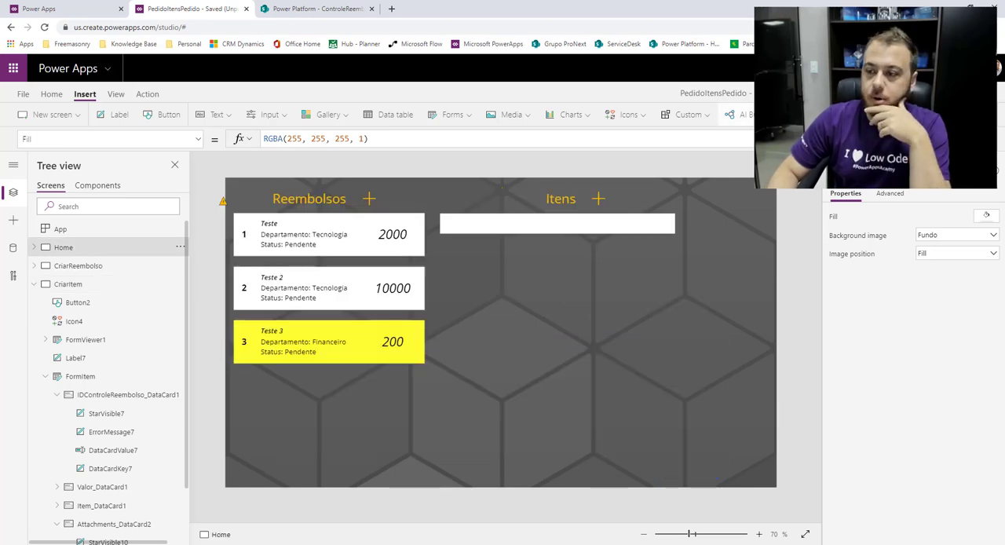
{"action": "key", "text": "F5"}
{"action": "left_click", "coordinate": [256, 216]}
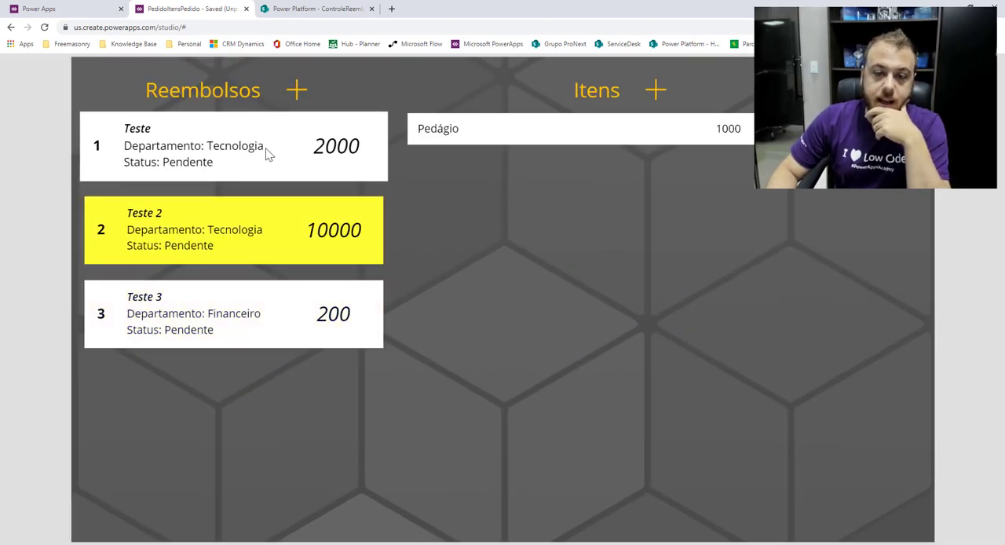
{"action": "left_click", "coordinate": [267, 153]}
{"action": "left_click", "coordinate": [259, 227]}
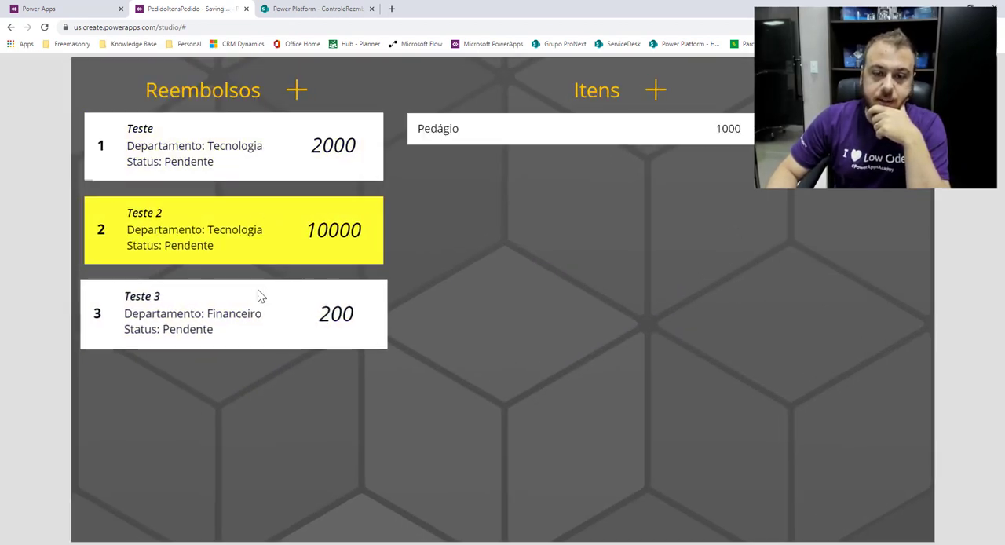
{"action": "left_click", "coordinate": [197, 306]}
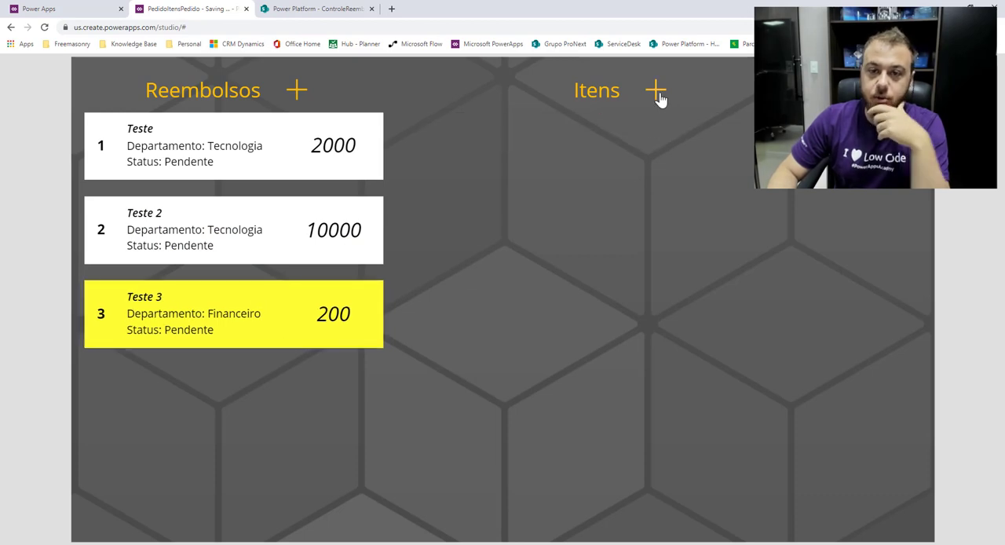
Create a Pedágio item valued 100 with Fundo.png attached for reimbursement Teste 3 and submit it.
{"action": "left_click", "coordinate": [658, 95]}
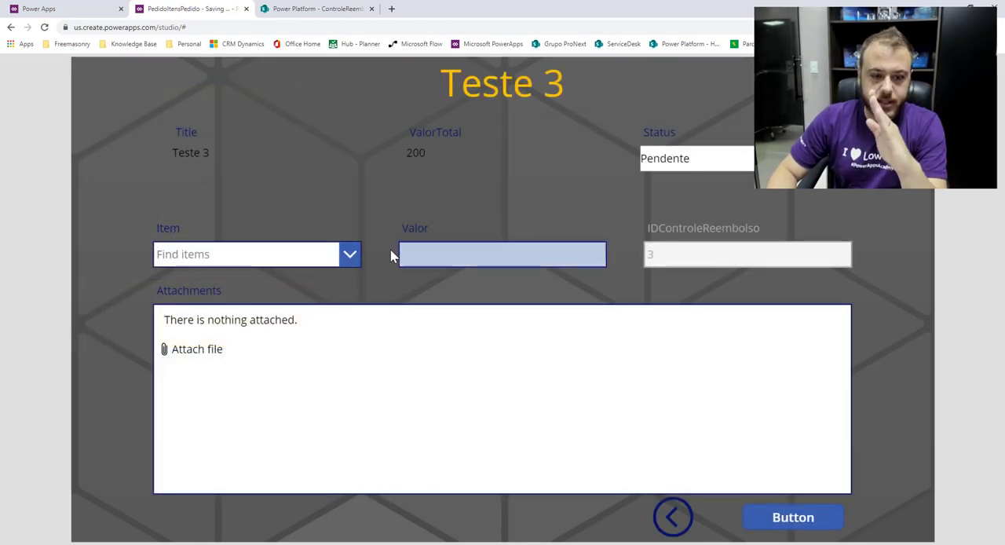
{"action": "left_click", "coordinate": [350, 254]}
{"action": "left_click", "coordinate": [257, 284]}
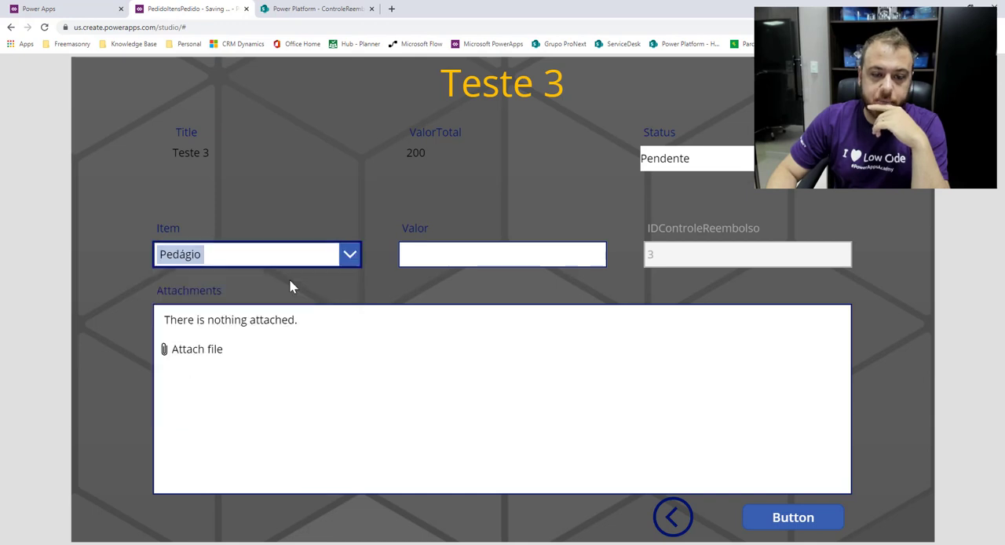
{"action": "left_click", "coordinate": [457, 252]}
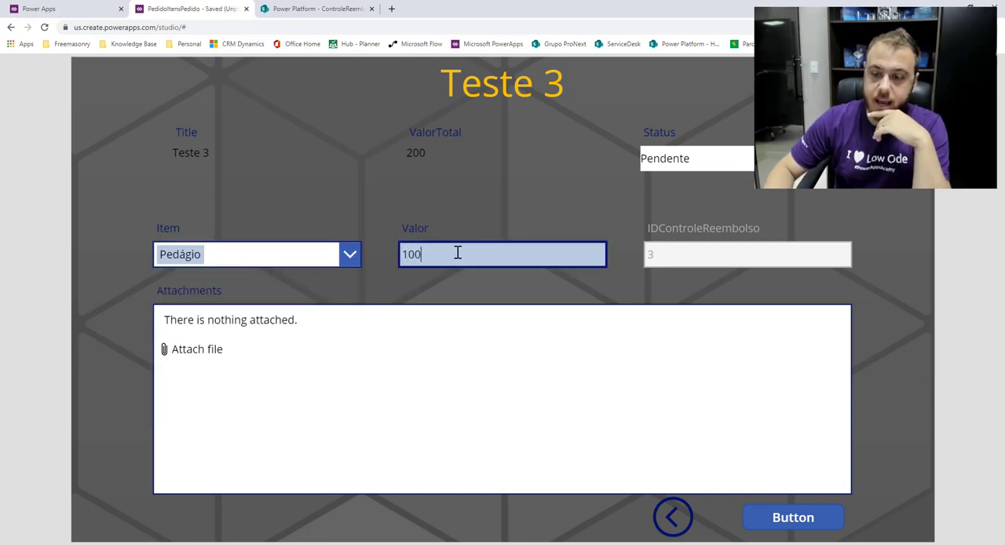
{"action": "left_click", "coordinate": [719, 247]}
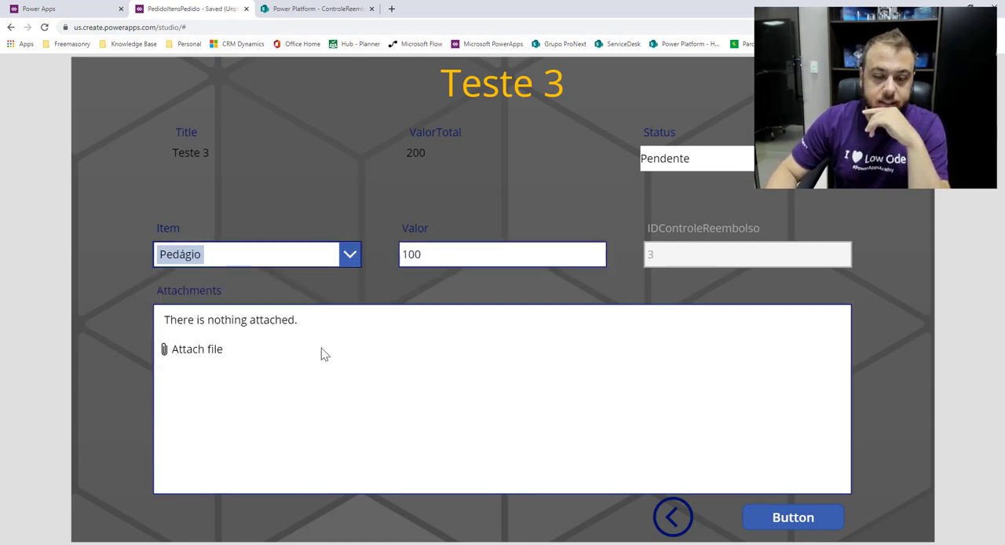
{"action": "left_click", "coordinate": [198, 348]}
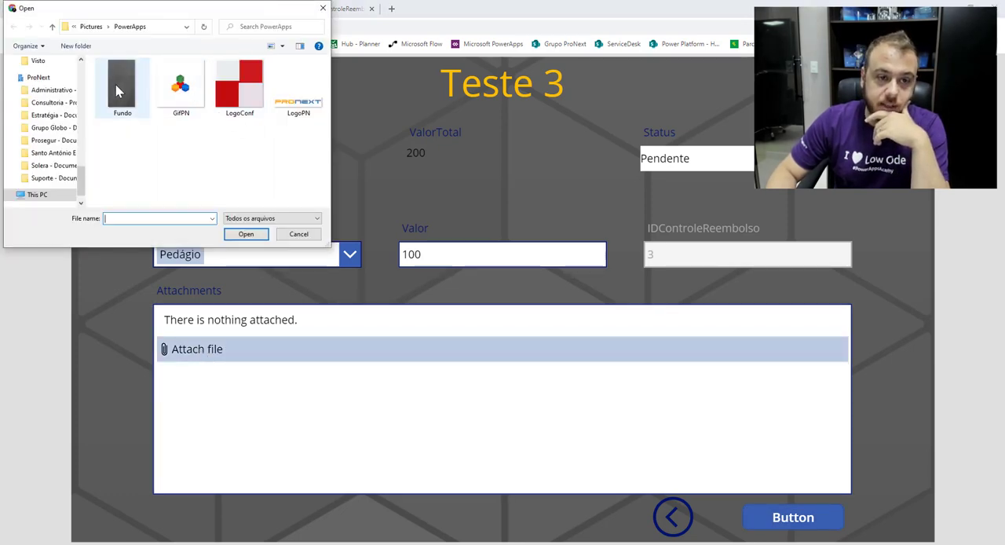
{"action": "left_click", "coordinate": [117, 91]}
{"action": "left_click", "coordinate": [245, 235]}
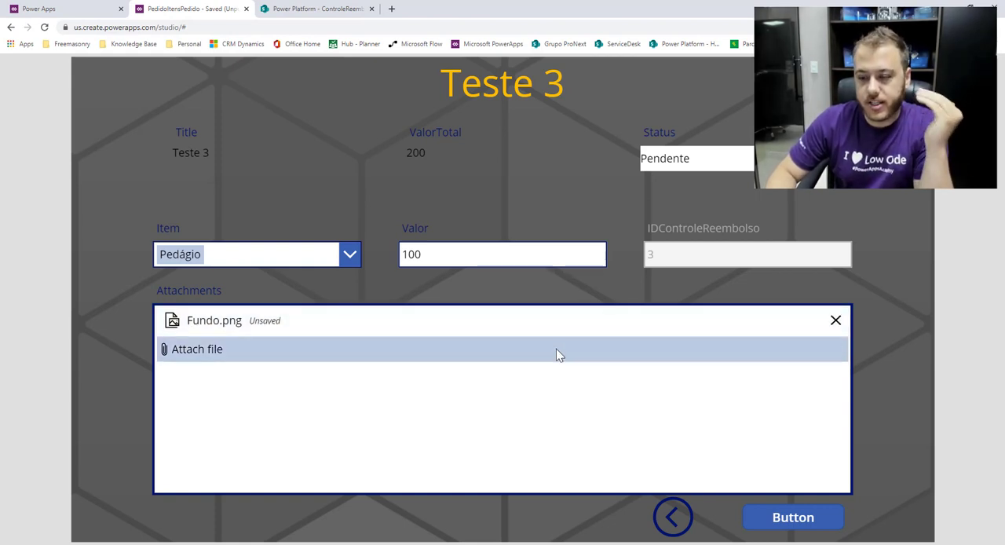
{"action": "left_click", "coordinate": [809, 524]}
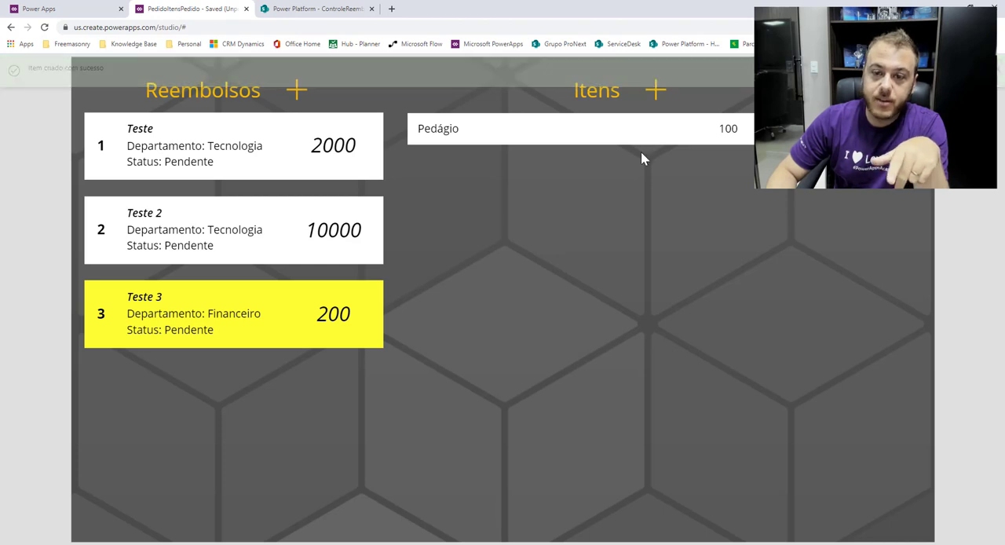
Switch between reimbursements Teste 2 and Teste 3 to check the items listed for each.
{"action": "left_click", "coordinate": [288, 251]}
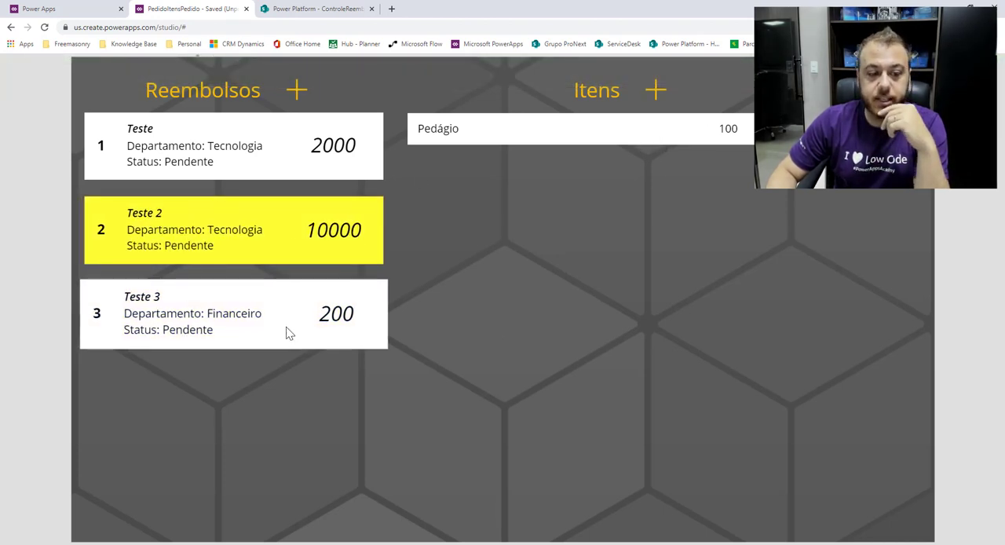
{"action": "left_click", "coordinate": [322, 314]}
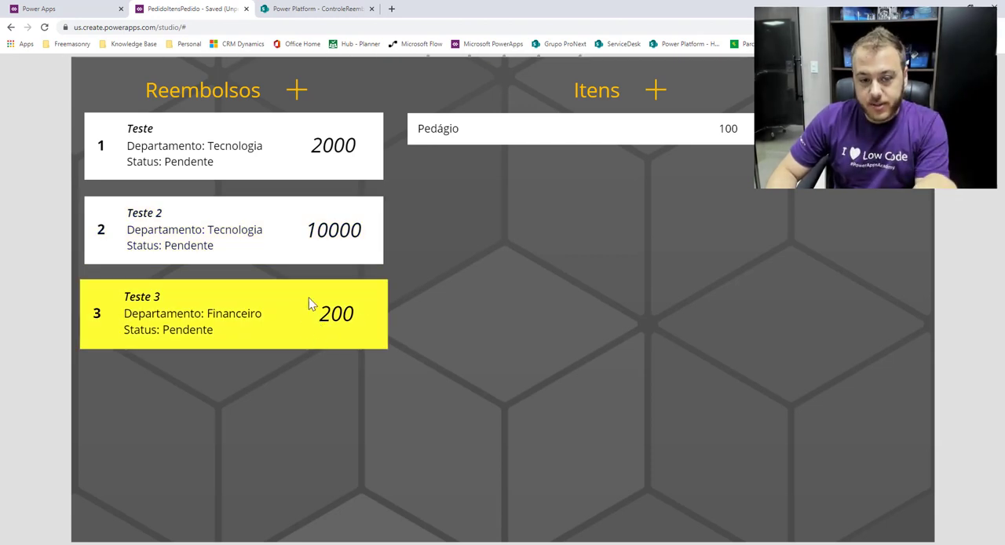
{"action": "left_click", "coordinate": [327, 245]}
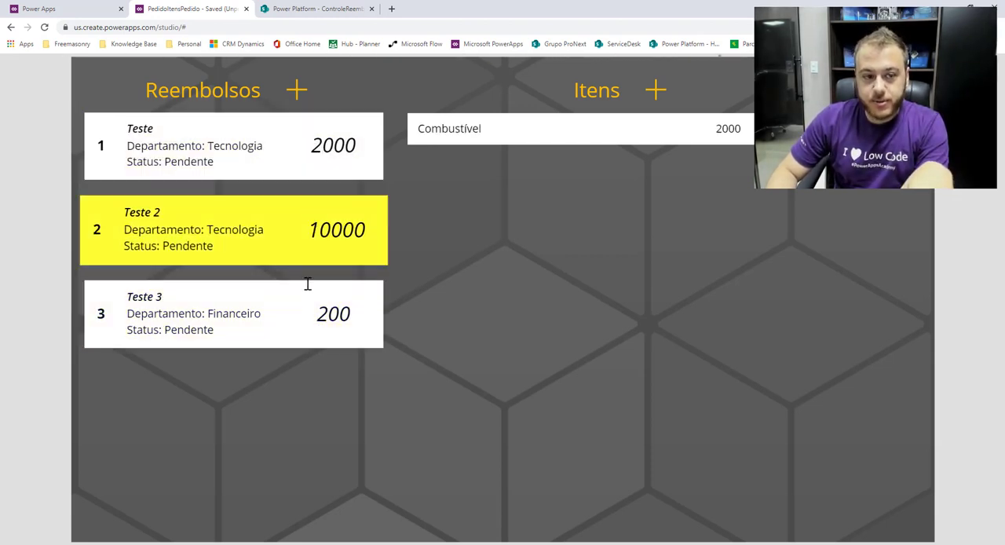
{"action": "left_click", "coordinate": [305, 330]}
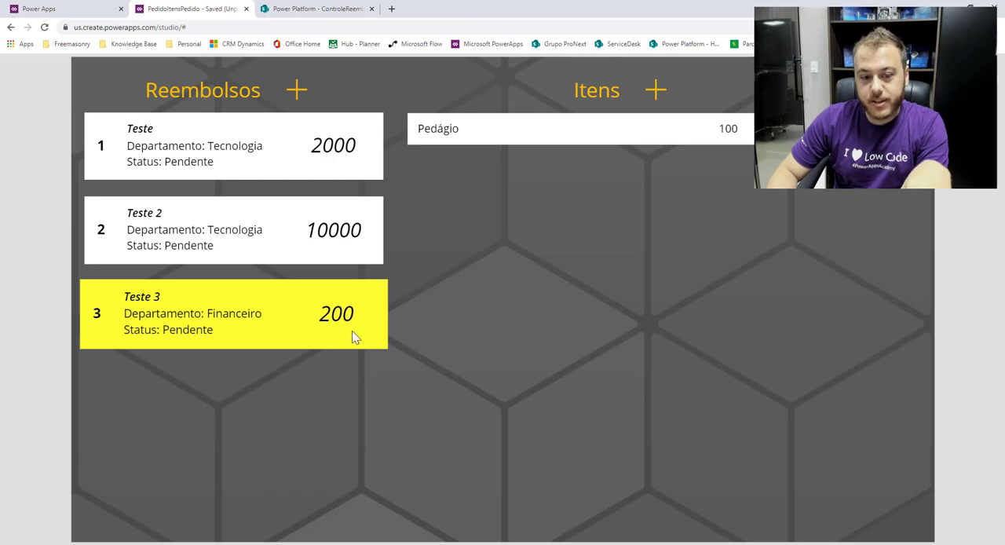
{"action": "left_click", "coordinate": [336, 253]}
{"action": "left_click", "coordinate": [341, 334]}
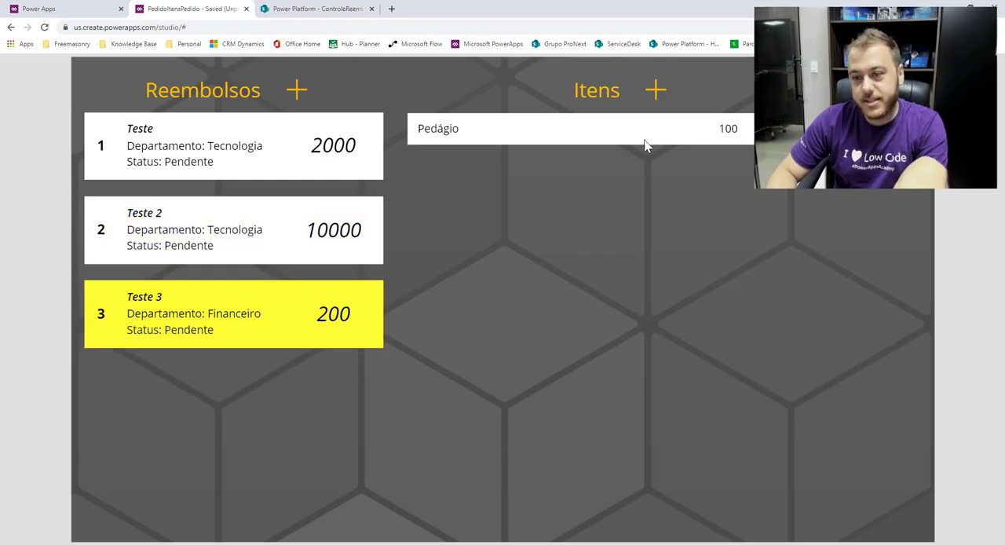
Open the ItensReembolso list in SharePoint to check the newly created item, then return to the app editor.
{"action": "left_click", "coordinate": [326, 6]}
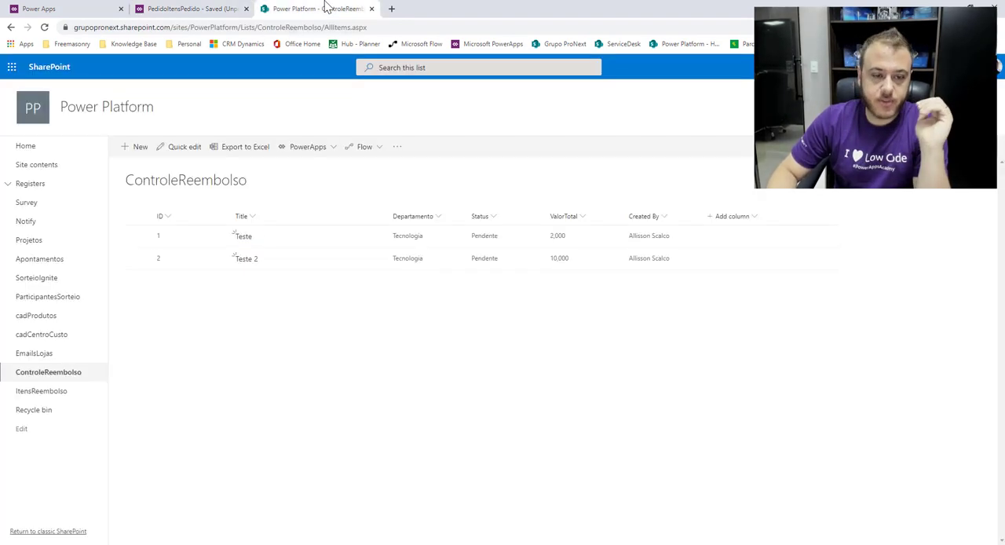
{"action": "left_click", "coordinate": [62, 399]}
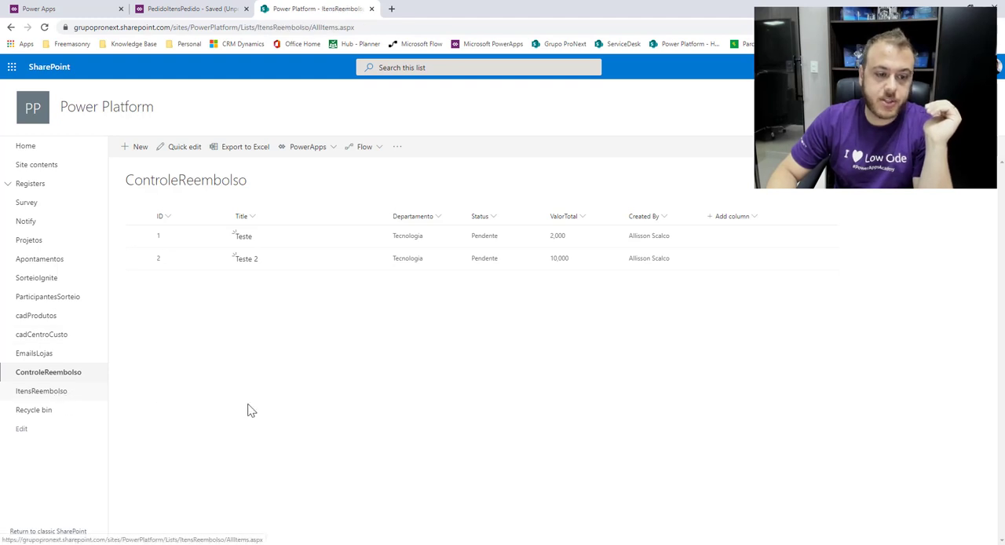
{"action": "left_click", "coordinate": [259, 283]}
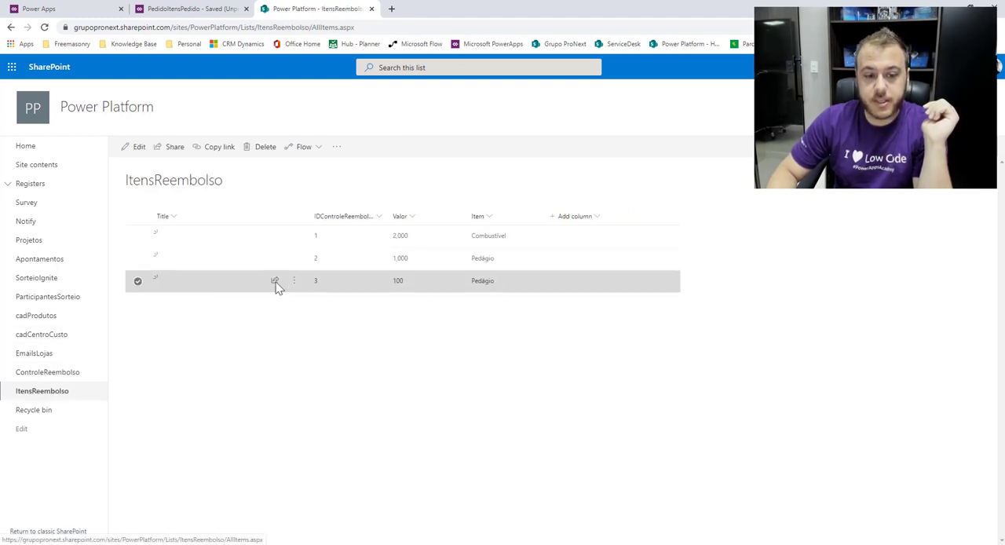
{"action": "left_click", "coordinate": [193, 8]}
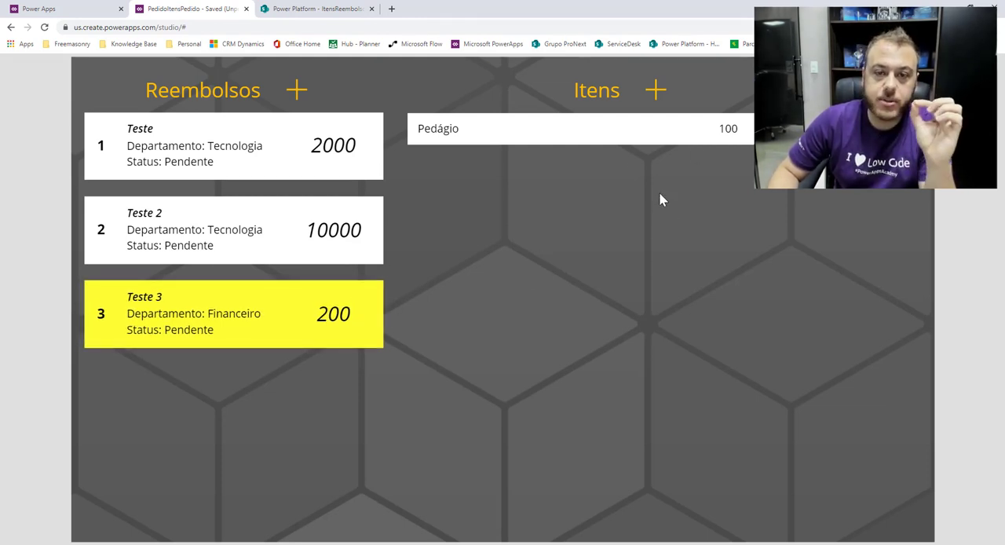
Exit the preview and inspect the submit button's OnSelect and FormItem's OnSuccess formulas on the CriarItem screen.
{"action": "key", "text": "Escape"}
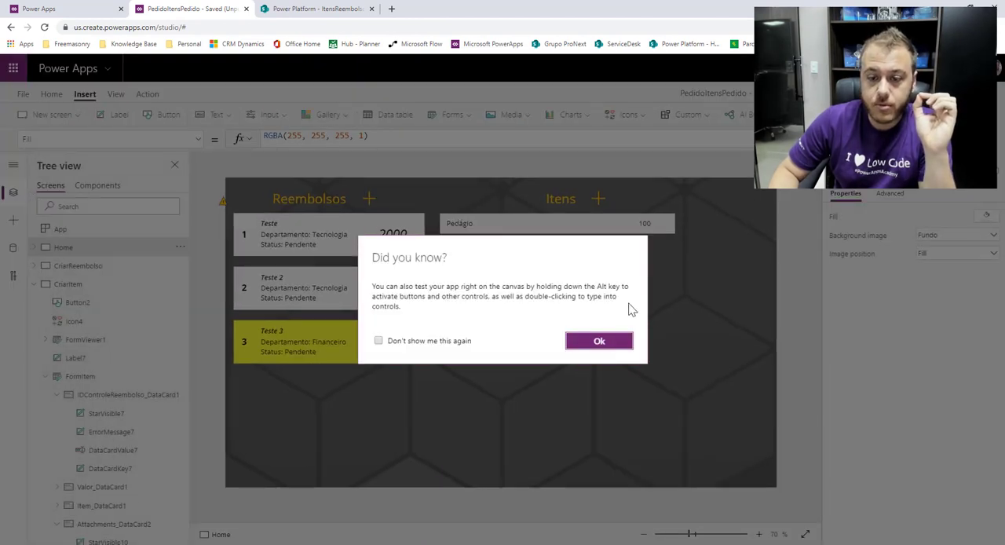
{"action": "left_click", "coordinate": [599, 343]}
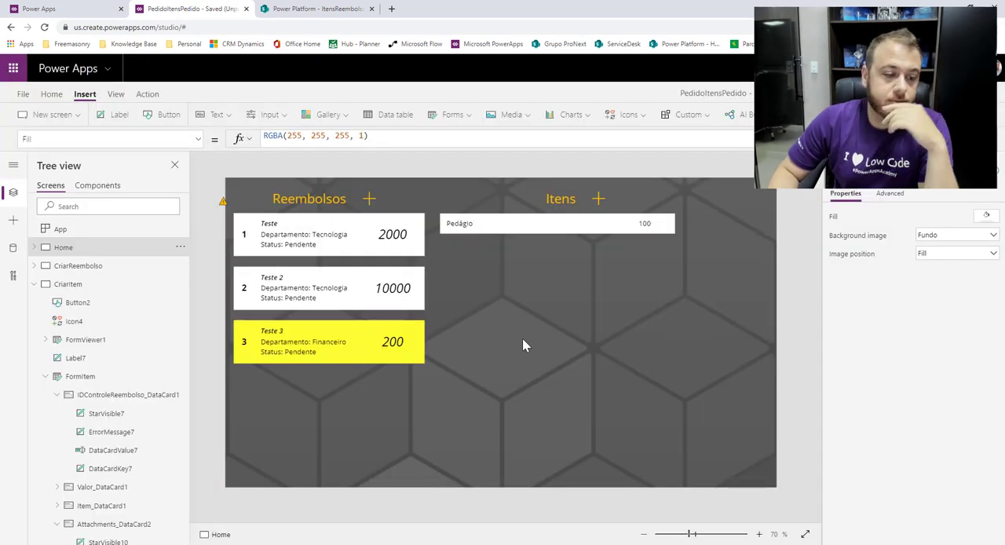
{"action": "left_click", "coordinate": [33, 284]}
{"action": "left_click", "coordinate": [69, 286]}
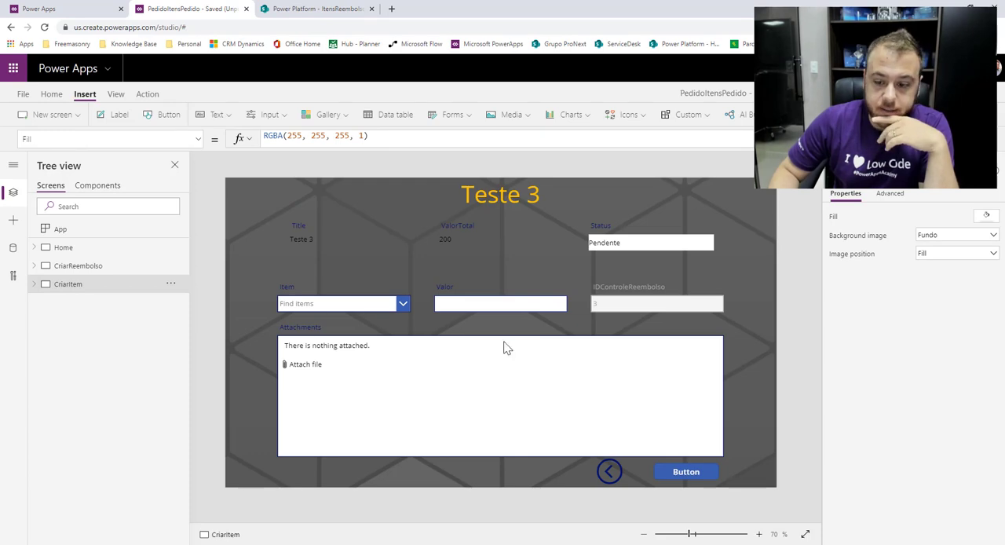
{"action": "left_click", "coordinate": [705, 476]}
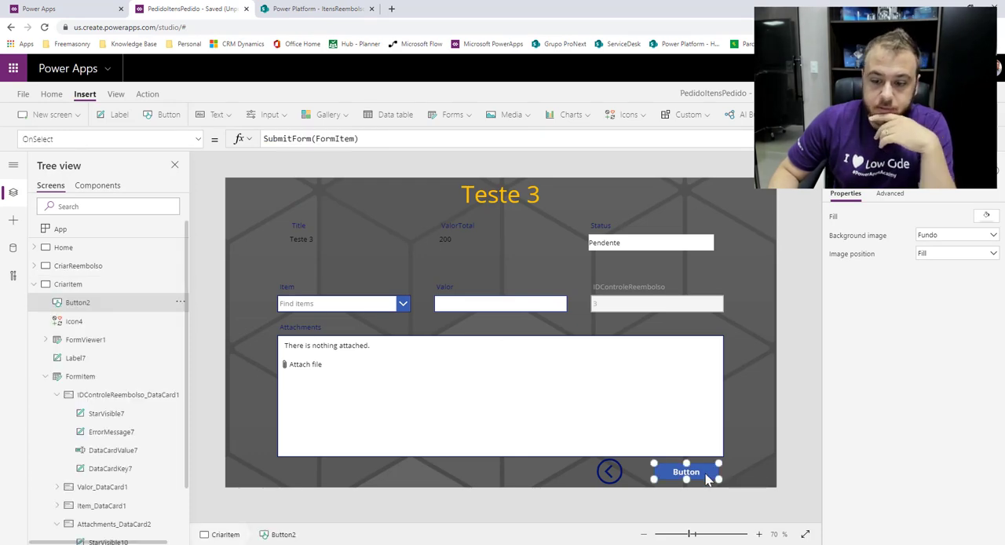
{"action": "left_click", "coordinate": [198, 139]}
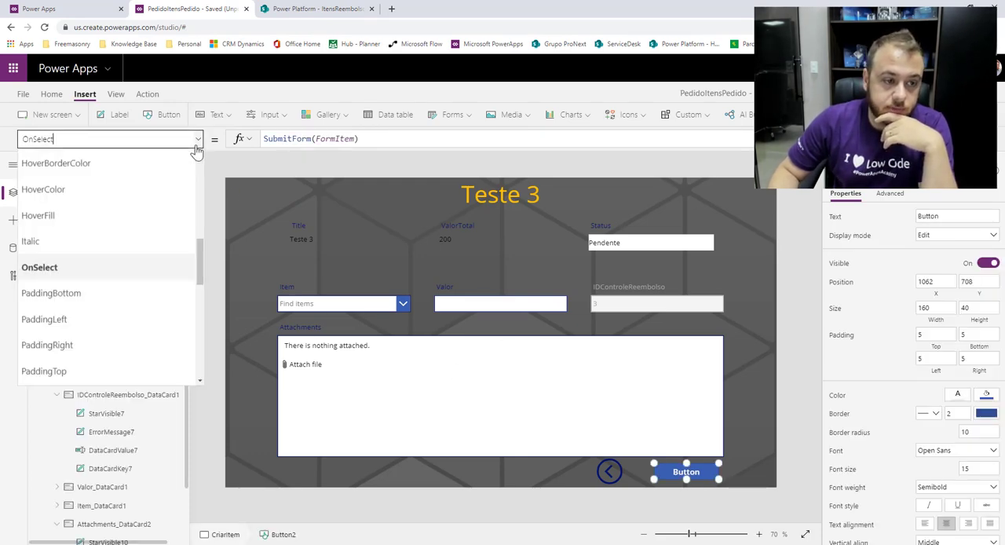
{"action": "left_click", "coordinate": [197, 139]}
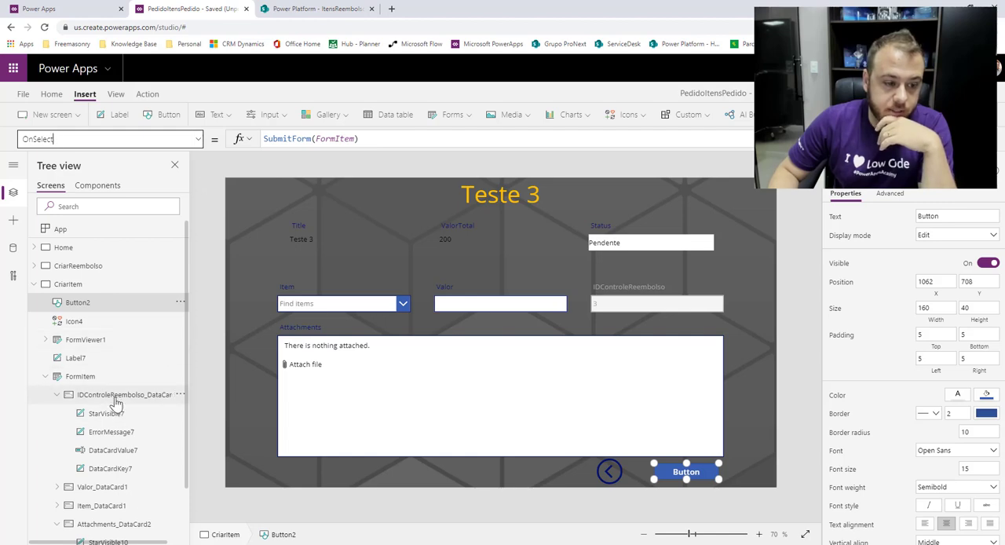
{"action": "left_click", "coordinate": [80, 376]}
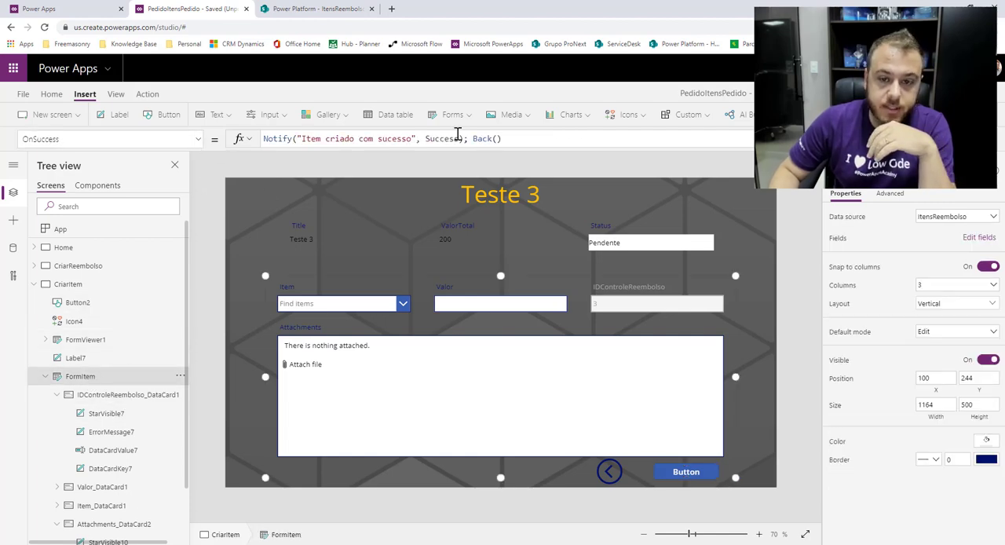
Insert Patch(ControleReembolso at the start of FormItem's OnSuccess formula, ahead of the Notify call.
{"action": "left_click", "coordinate": [537, 139]}
{"action": "left_click", "coordinate": [266, 140]}
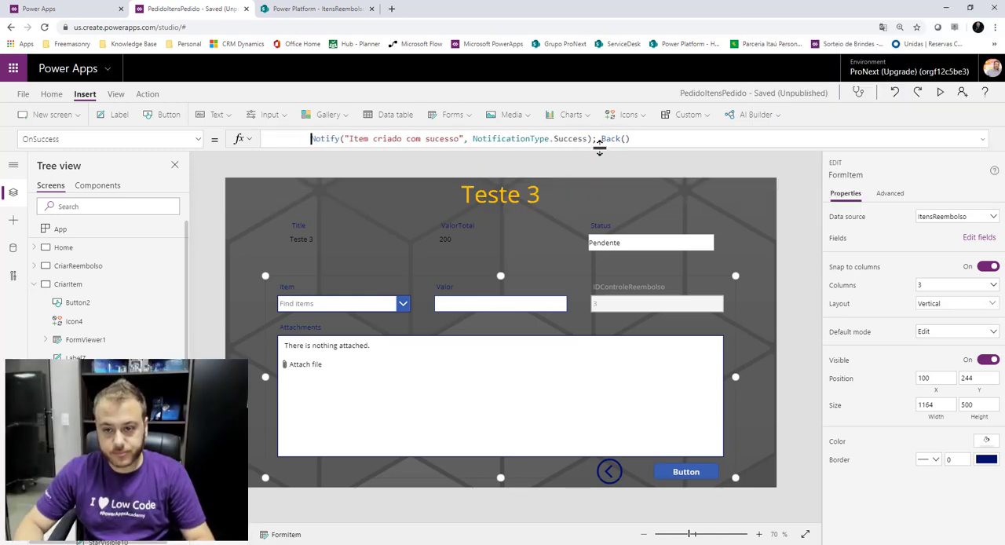
{"action": "left_click_drag", "start_coordinate": [600, 150], "coordinate": [601, 231]}
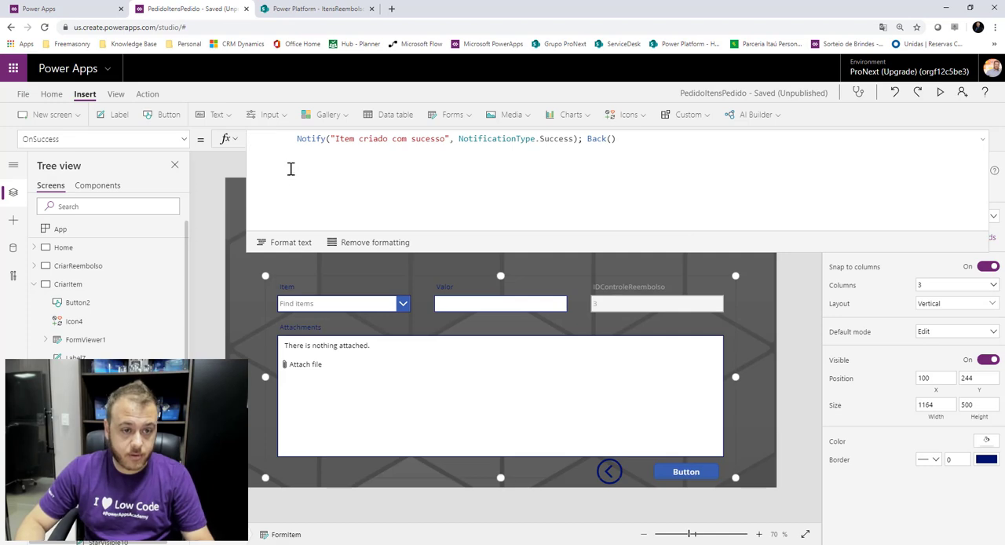
{"action": "type", "text": "Pat"}
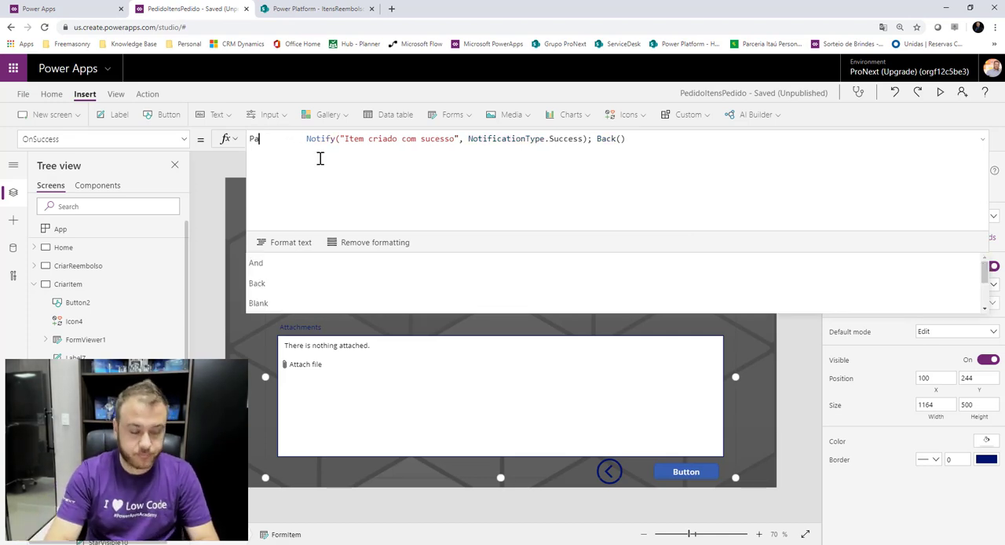
{"action": "left_click", "coordinate": [296, 260]}
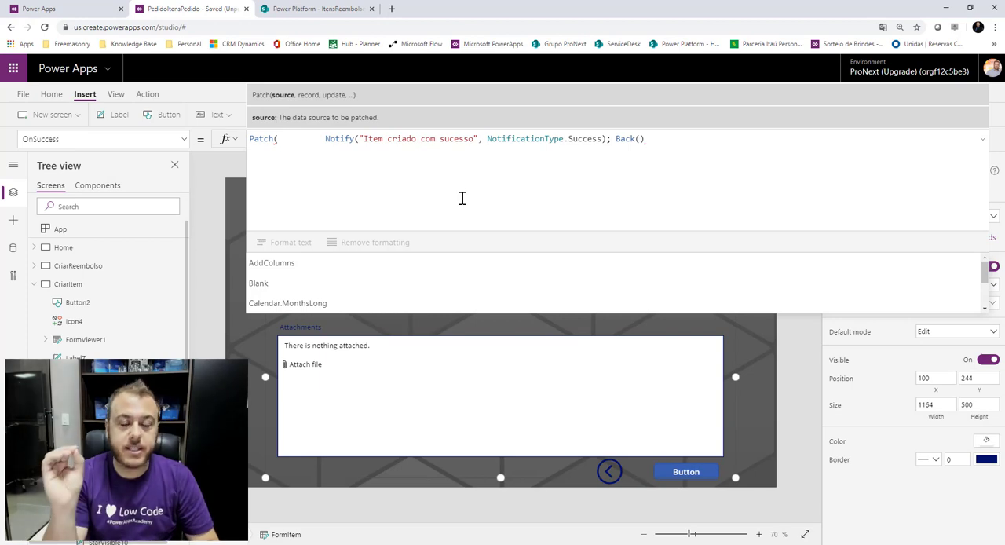
{"action": "left_click", "coordinate": [352, 8]}
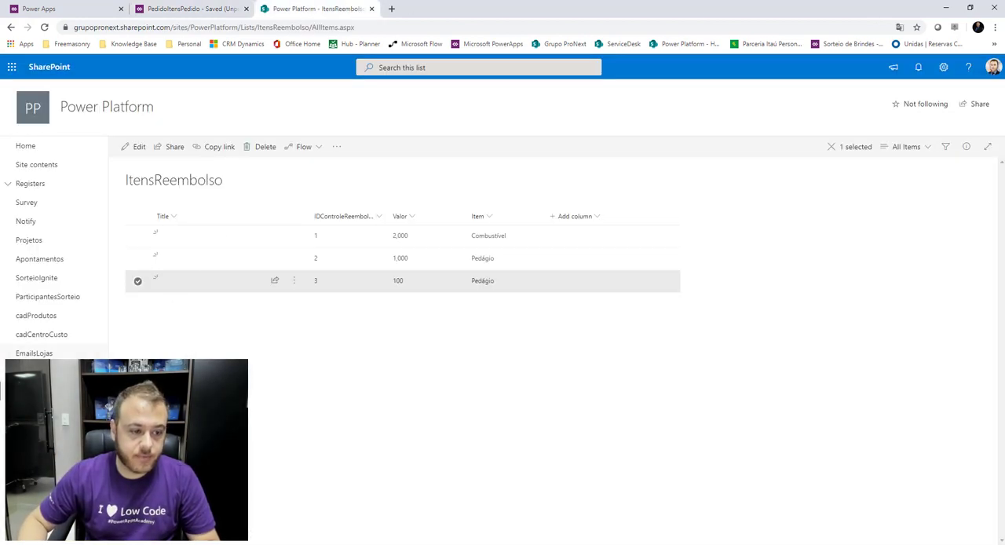
{"action": "left_click", "coordinate": [225, 9]}
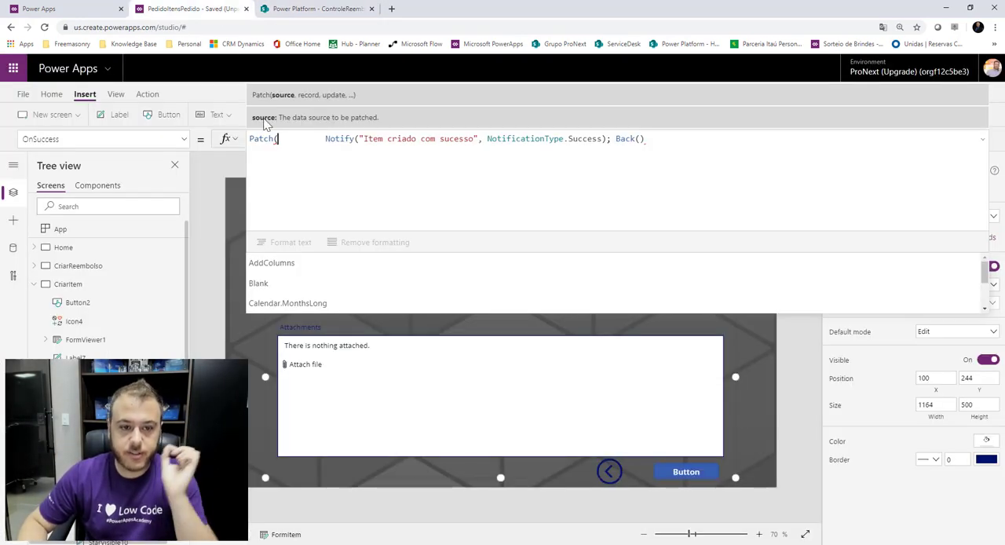
{"action": "type", "text": "Contro"}
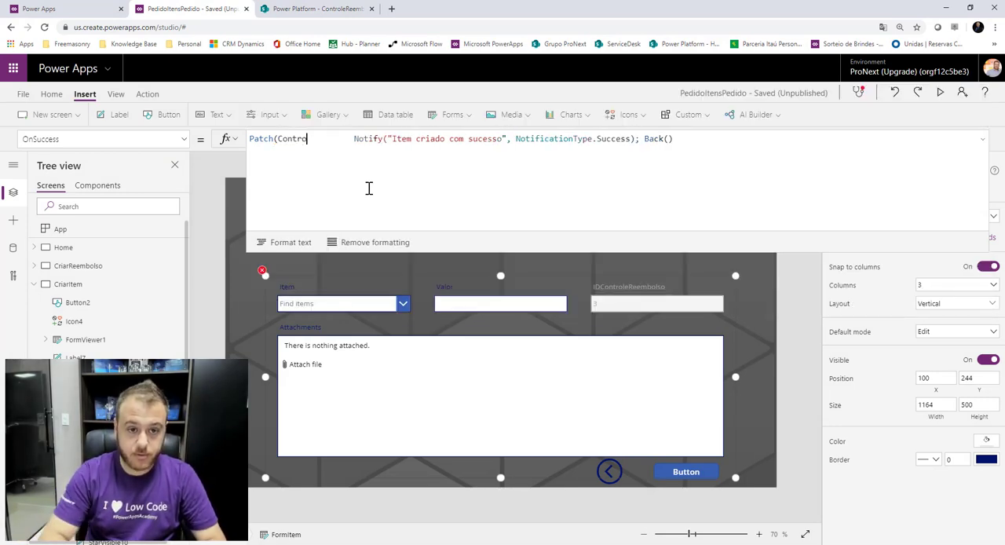
{"action": "left_click", "coordinate": [317, 266]}
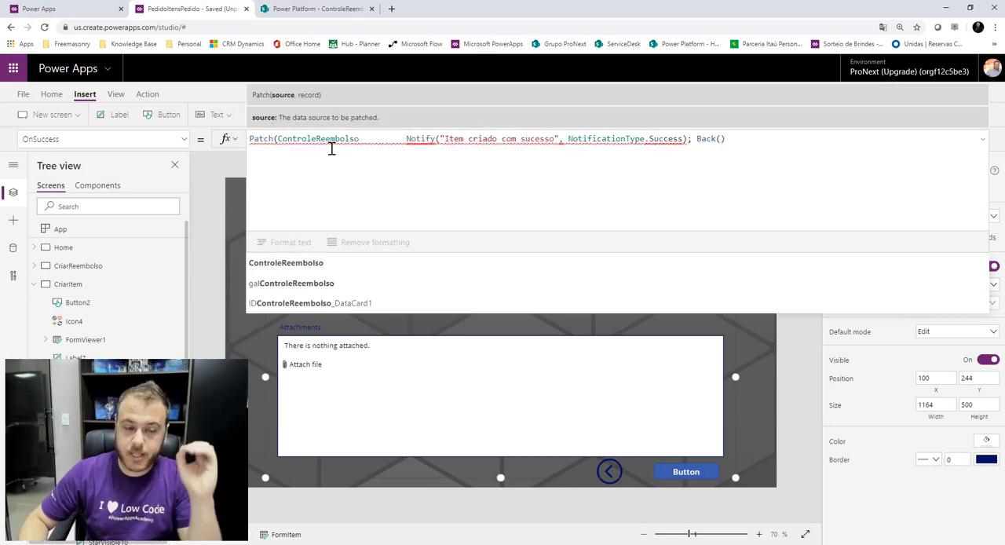
Add empty record and update arguments {} and {} to the Patch call, placing the cursor inside the first record.
{"action": "left_click", "coordinate": [291, 9]}
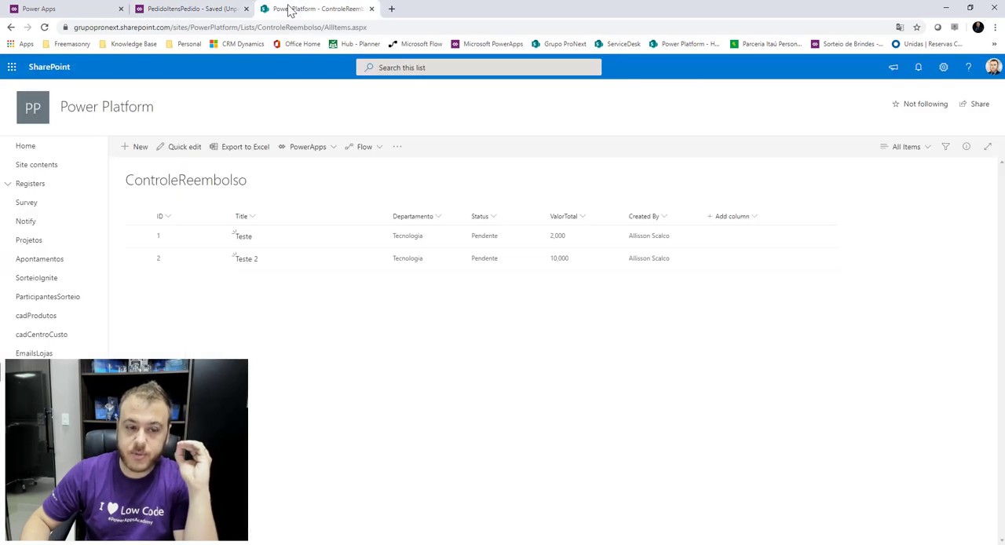
{"action": "left_click", "coordinate": [192, 8]}
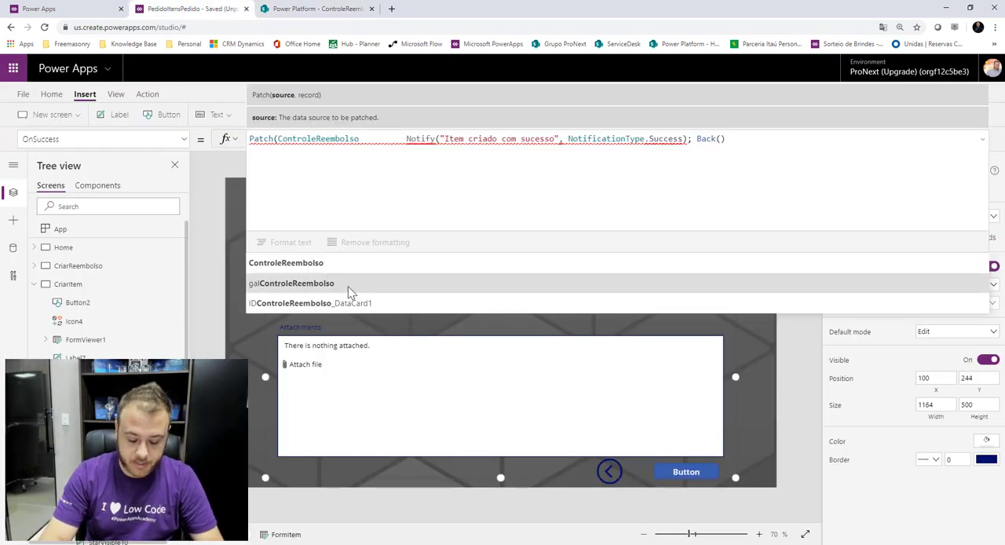
{"action": "type", "text": ", "}
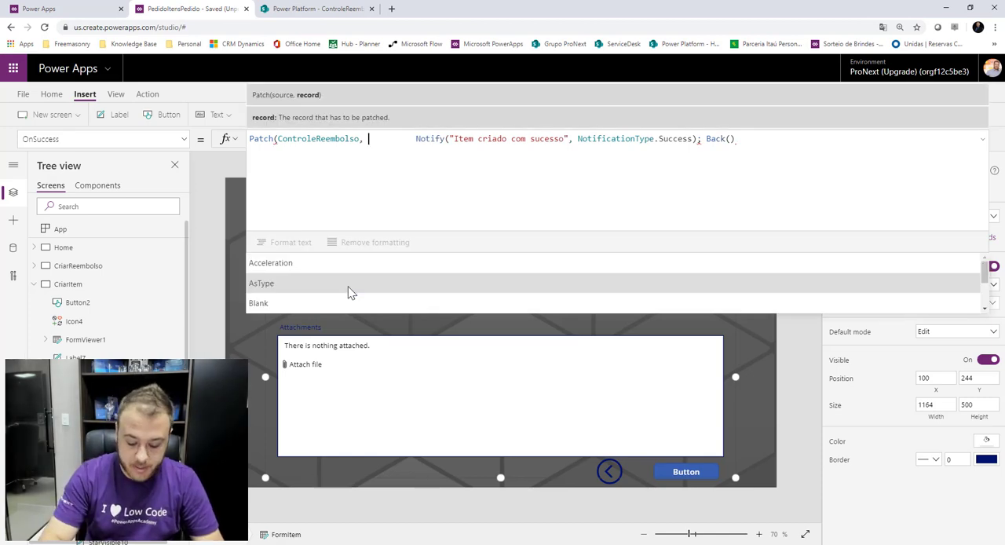
{"action": "type", "text": "{"}
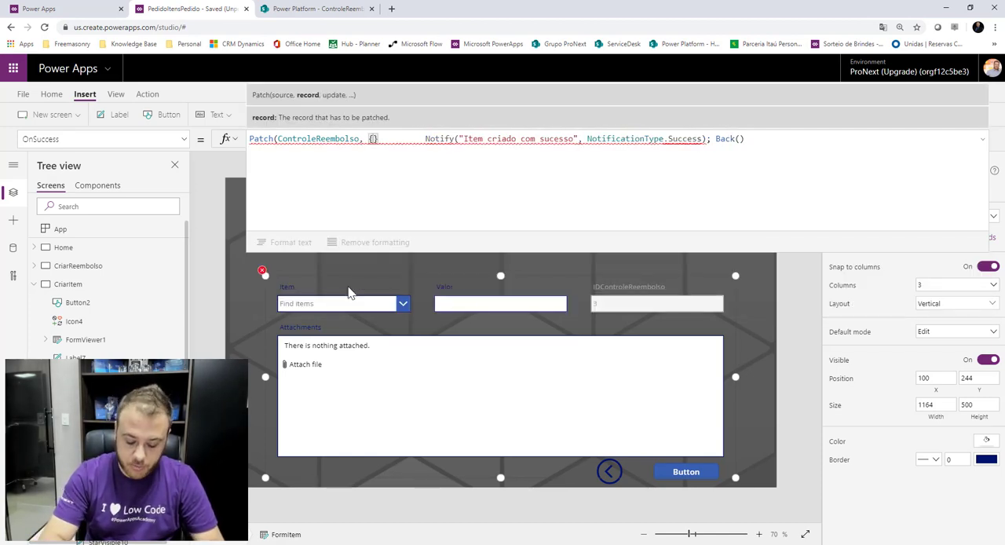
{"action": "type", "text": "}, {"}
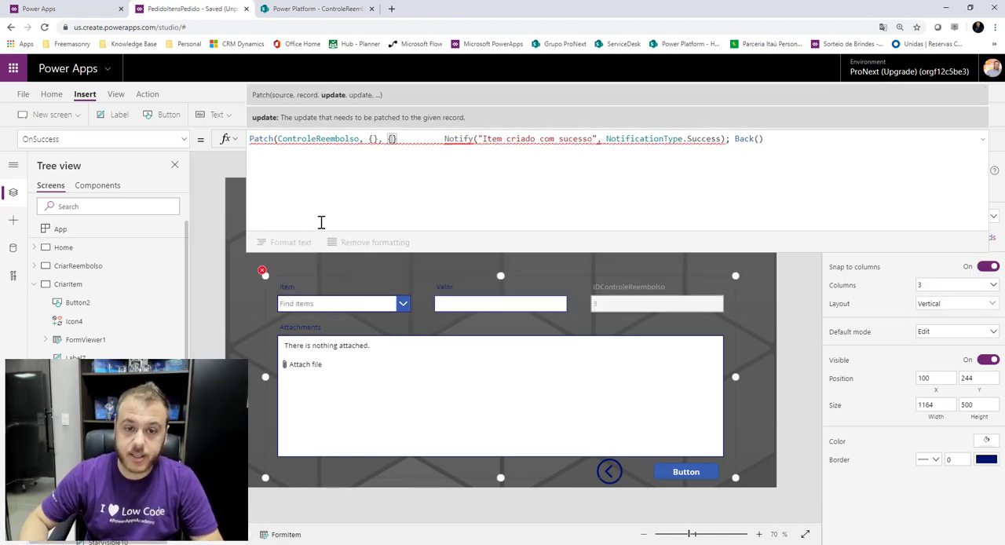
{"action": "left_click", "coordinate": [378, 139]}
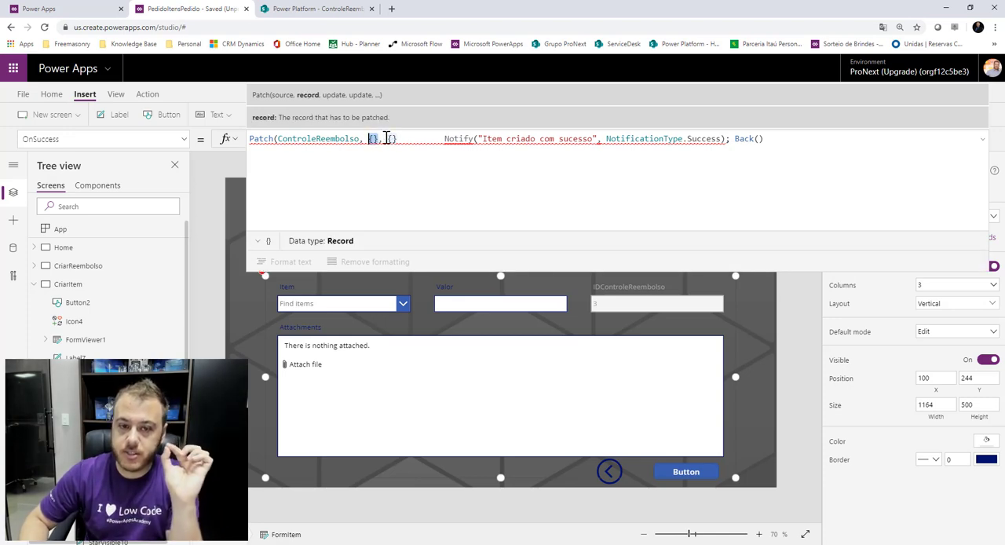
{"action": "left_click_drag", "start_coordinate": [398, 139], "coordinate": [387, 138]}
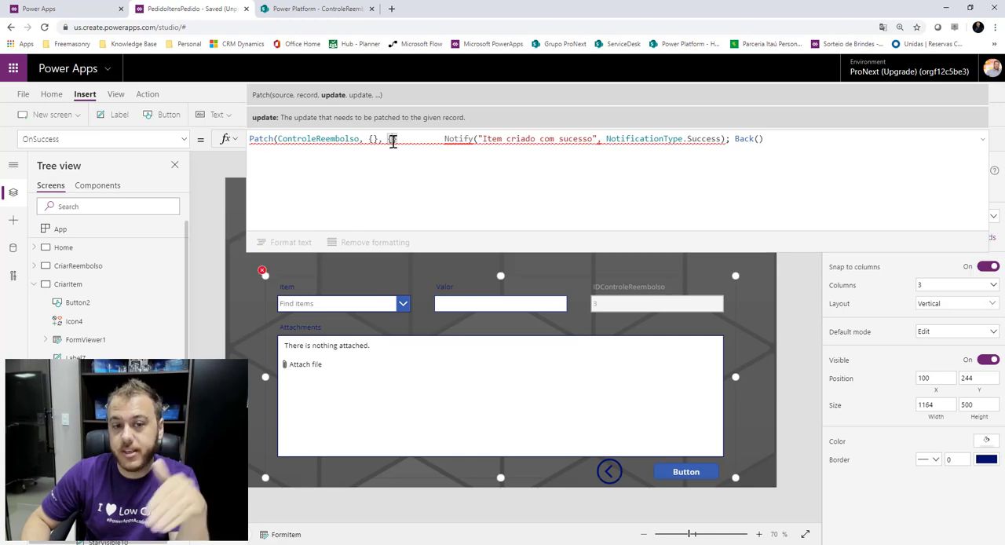
{"action": "left_click", "coordinate": [372, 141]}
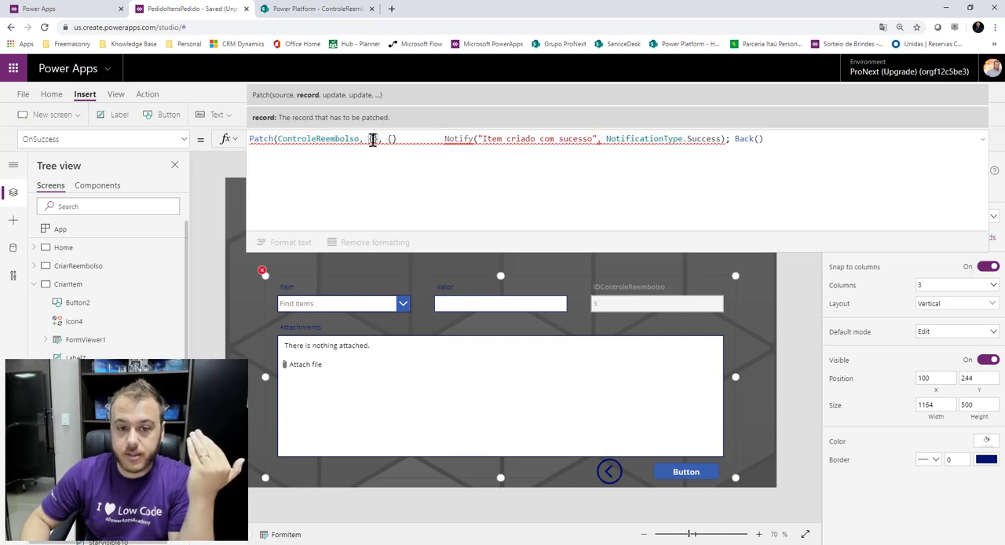
Fill the Patch record argument with ID: galControleReembolso.Selected.ID, checking the ControleReembolso list's columns first.
{"action": "left_click", "coordinate": [318, 8]}
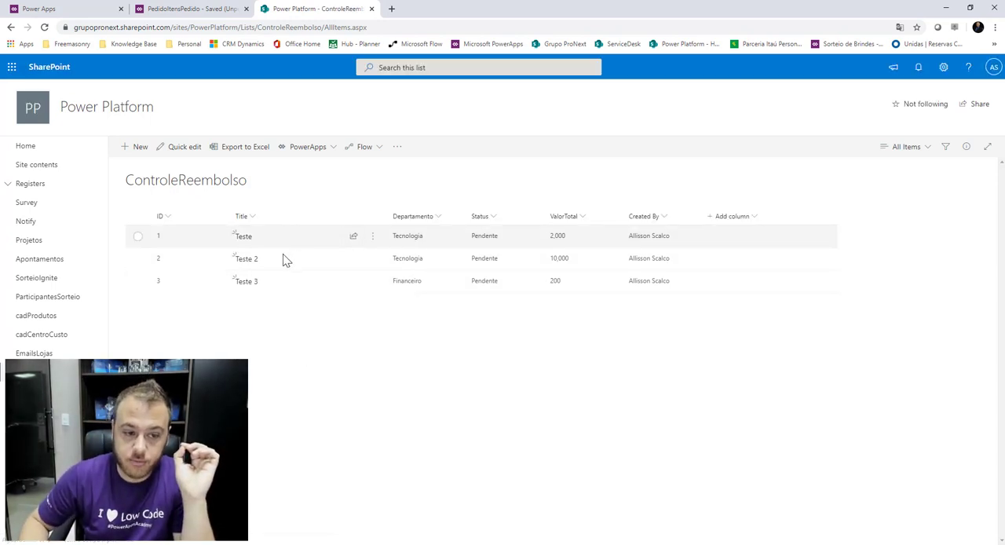
{"action": "left_click", "coordinate": [209, 8]}
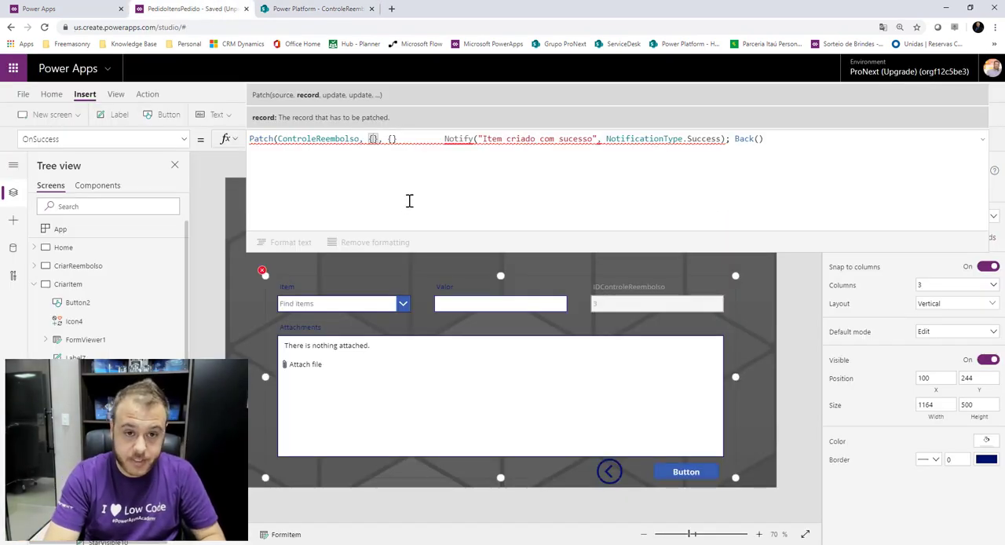
{"action": "type", "text": "ID"}
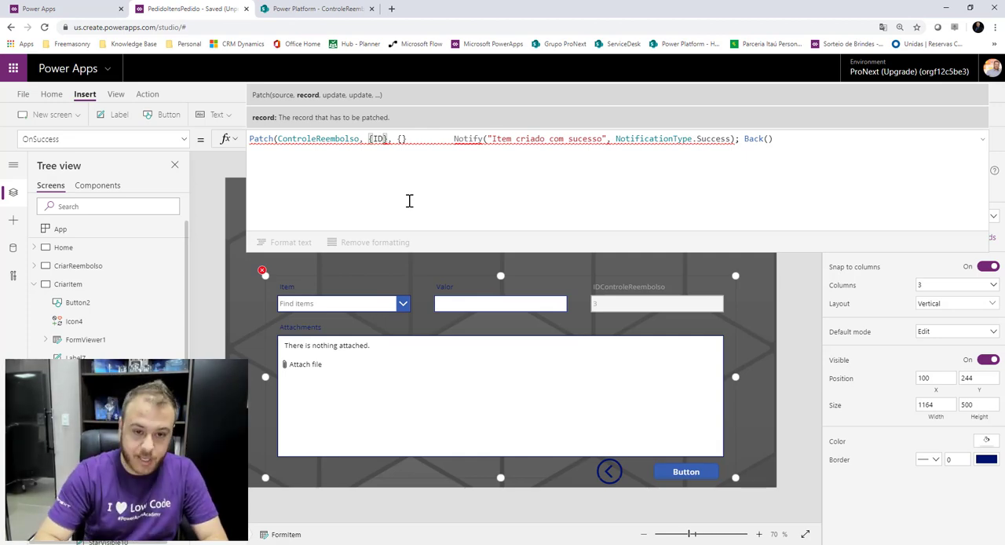
{"action": "type", "text": ": "}
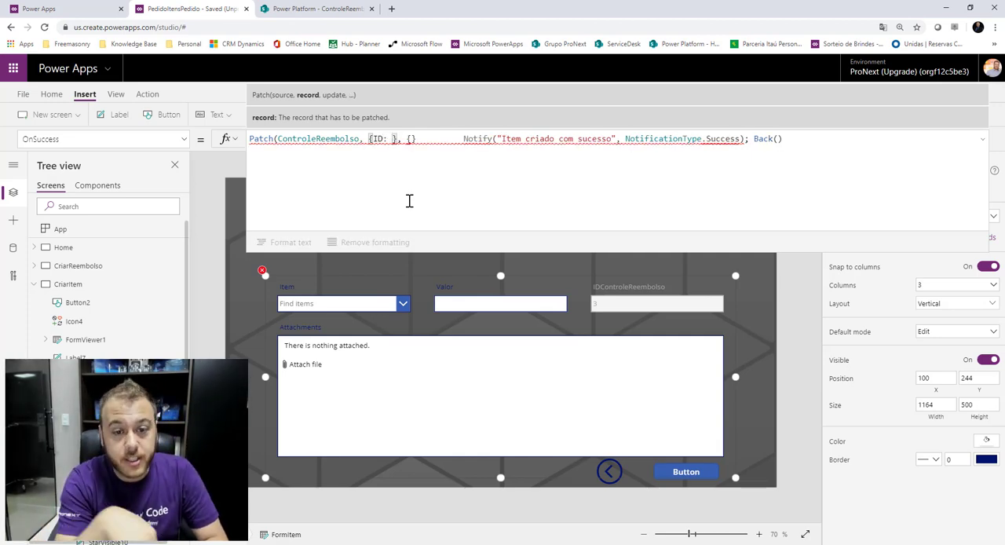
{"action": "type", "text": "gal"}
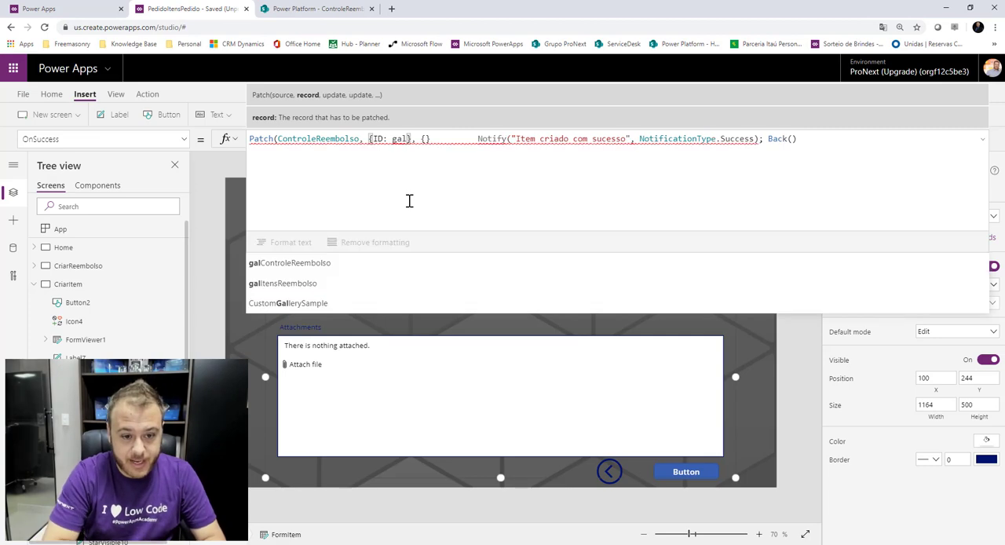
{"action": "left_click", "coordinate": [401, 259]}
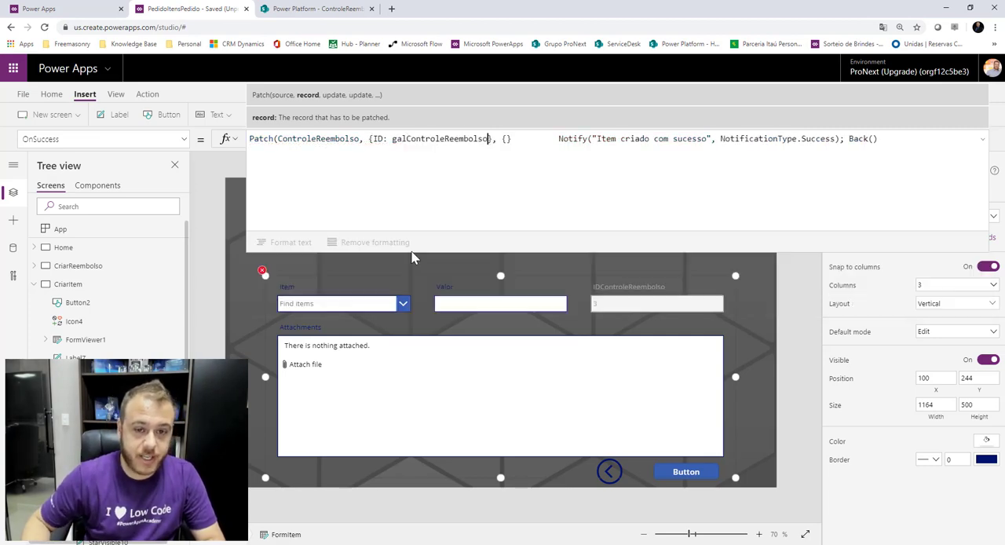
{"action": "type", "text": ".Selected"}
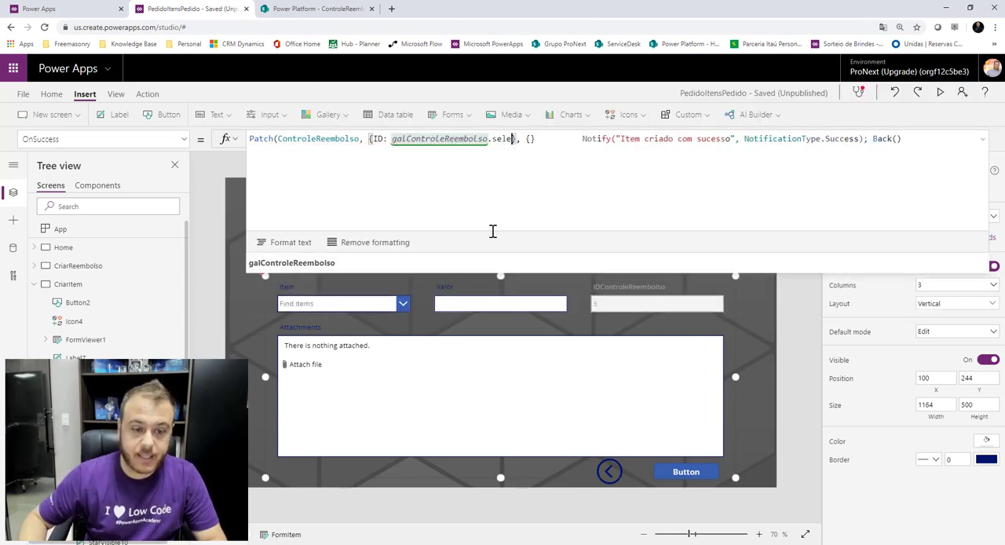
{"action": "type", "text": ".ID"}
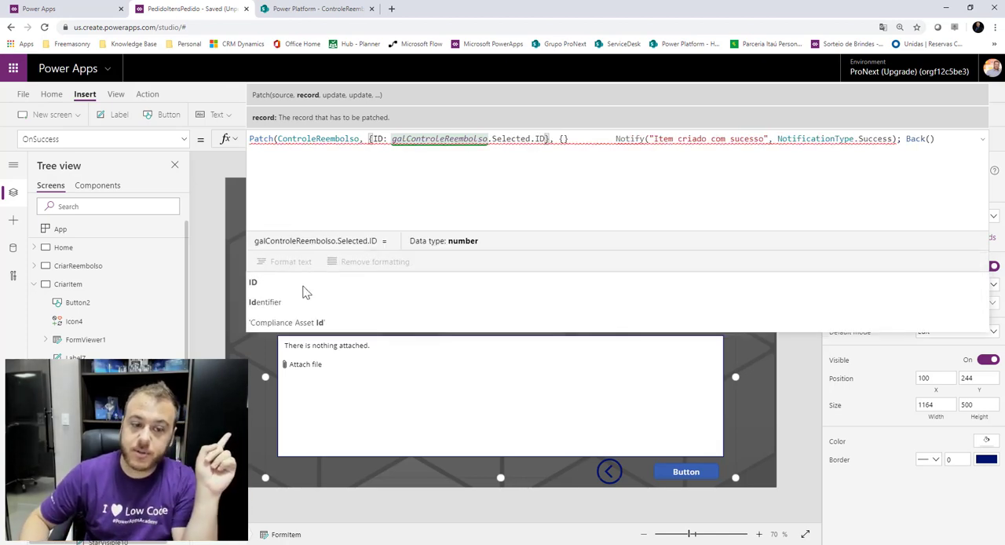
{"action": "left_click", "coordinate": [318, 281]}
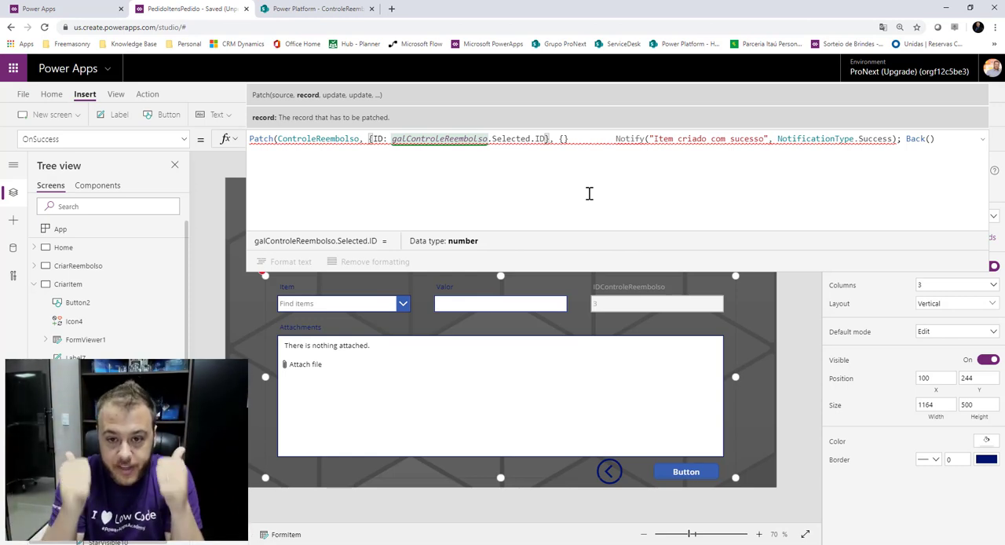
Begin the update record with ValorTotal: Sum( to recalculate the reimbursement's total value.
{"action": "left_click", "coordinate": [564, 138]}
{"action": "type", "text": "{"}
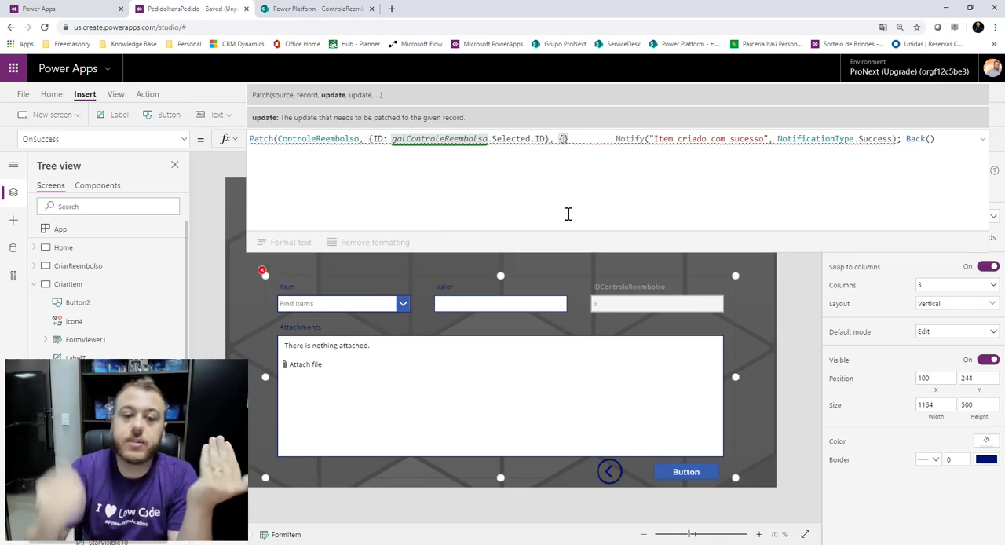
{"action": "left_click", "coordinate": [330, 8]}
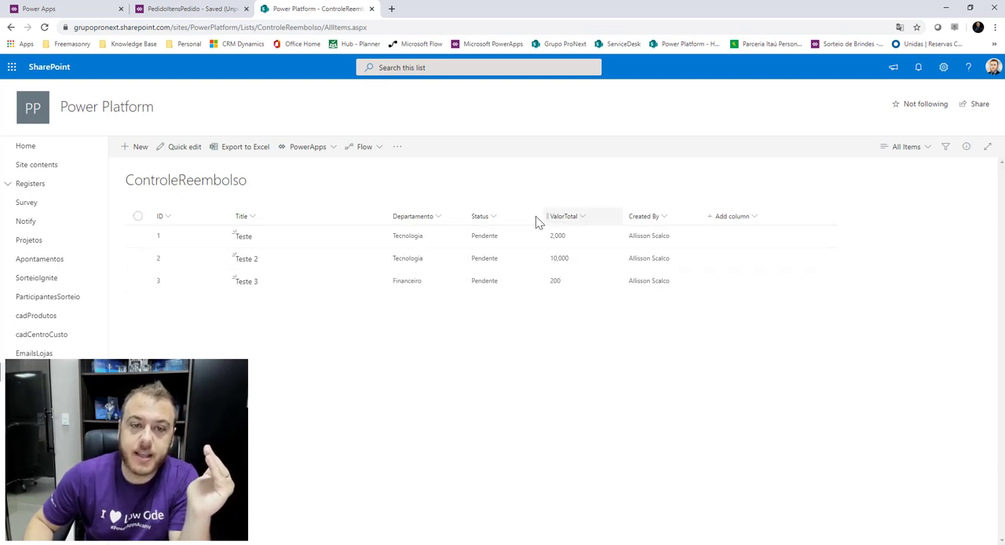
{"action": "left_click", "coordinate": [206, 9]}
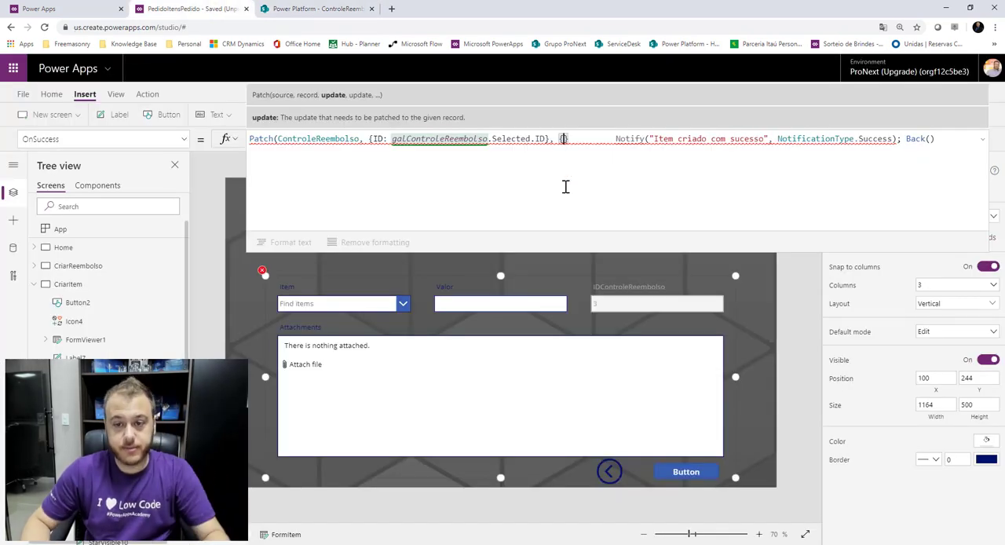
{"action": "type", "text": "Valor"}
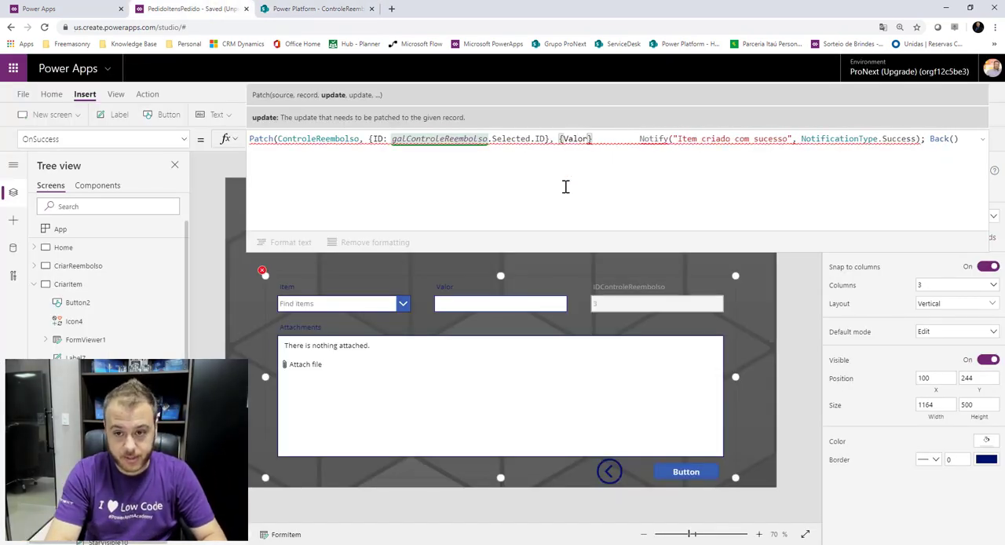
{"action": "type", "text": "Total:"}
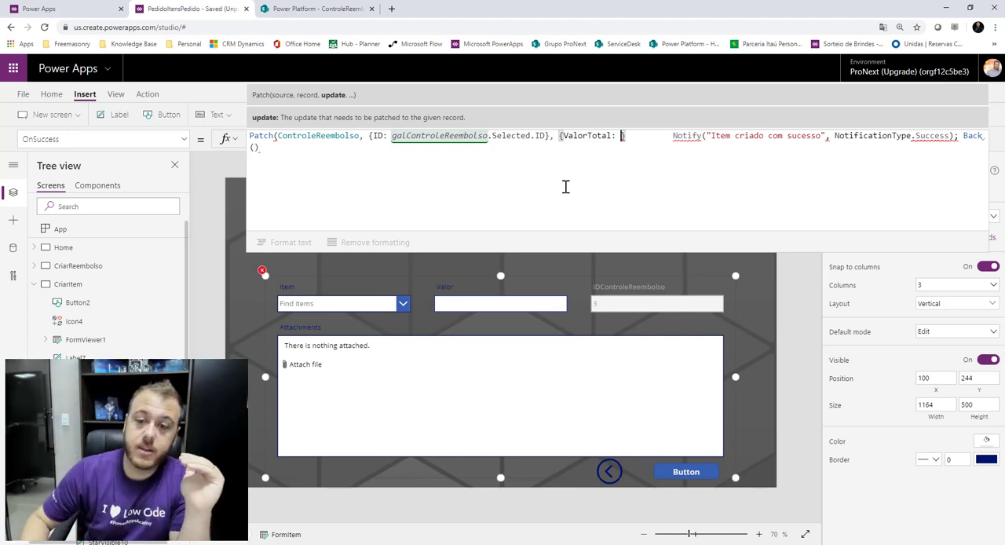
{"action": "left_click", "coordinate": [330, 9]}
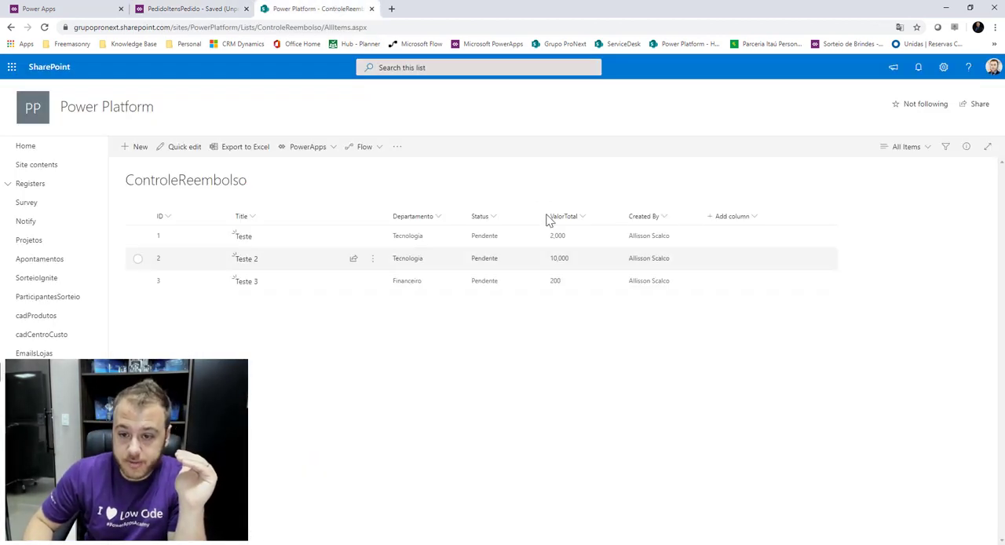
{"action": "left_click", "coordinate": [218, 9]}
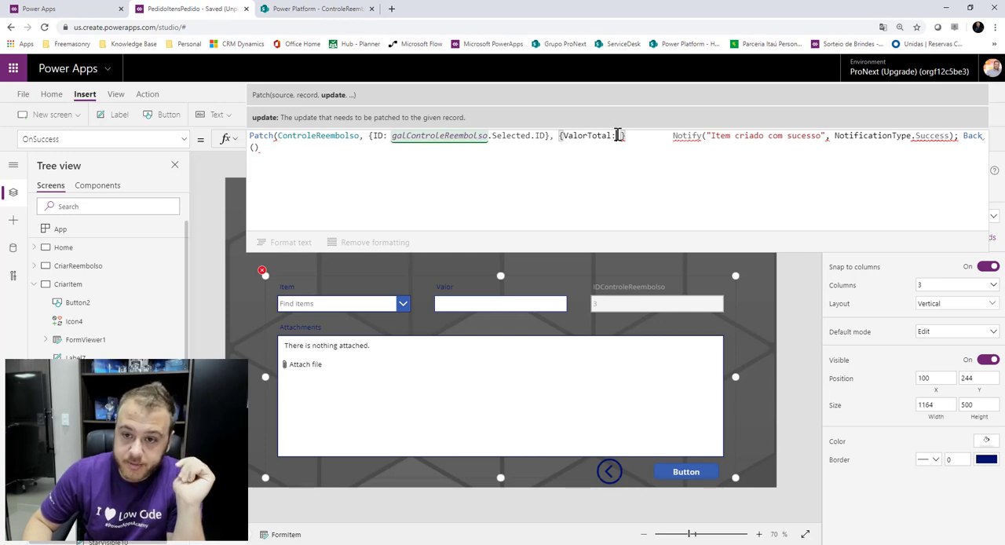
{"action": "type", "text": "Su "}
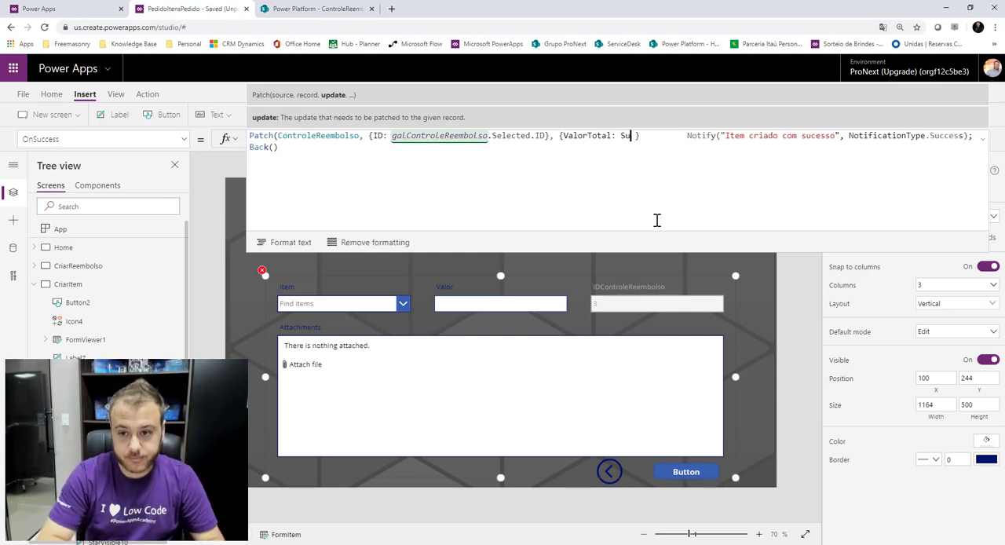
{"action": "type", "text": "m"}
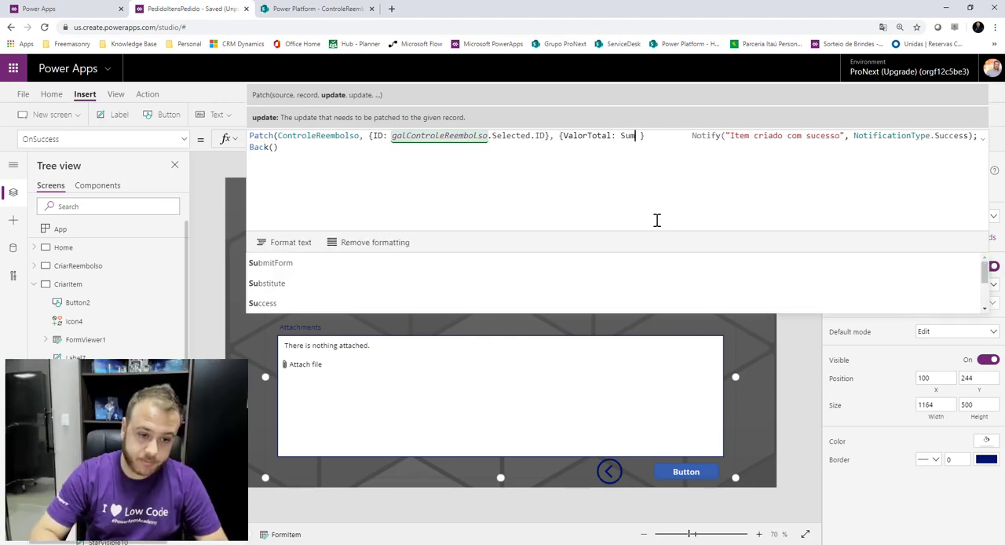
{"action": "type", "text": "("}
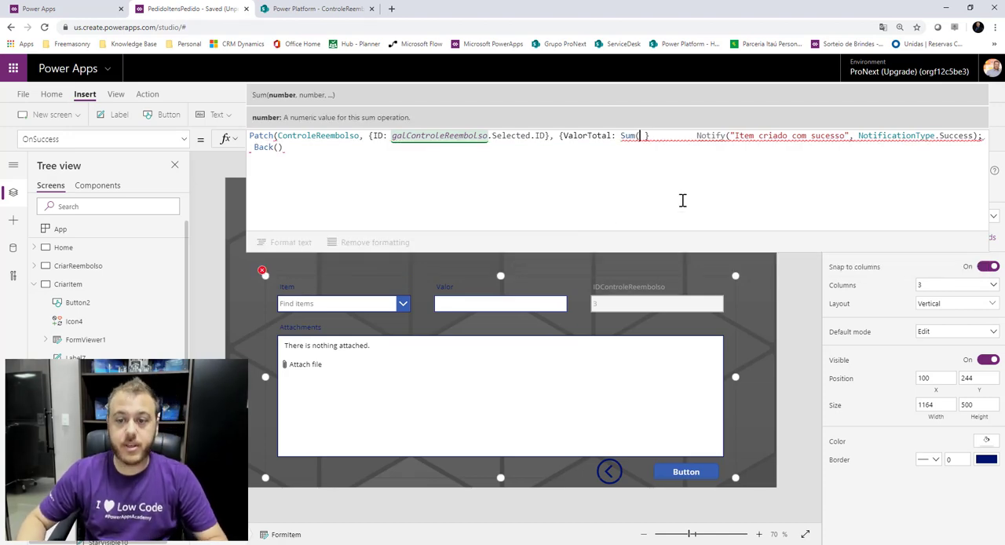
Review the ItensReembolso list's columns, then place a Filter( call inside the Sum function.
{"action": "left_click", "coordinate": [292, 8]}
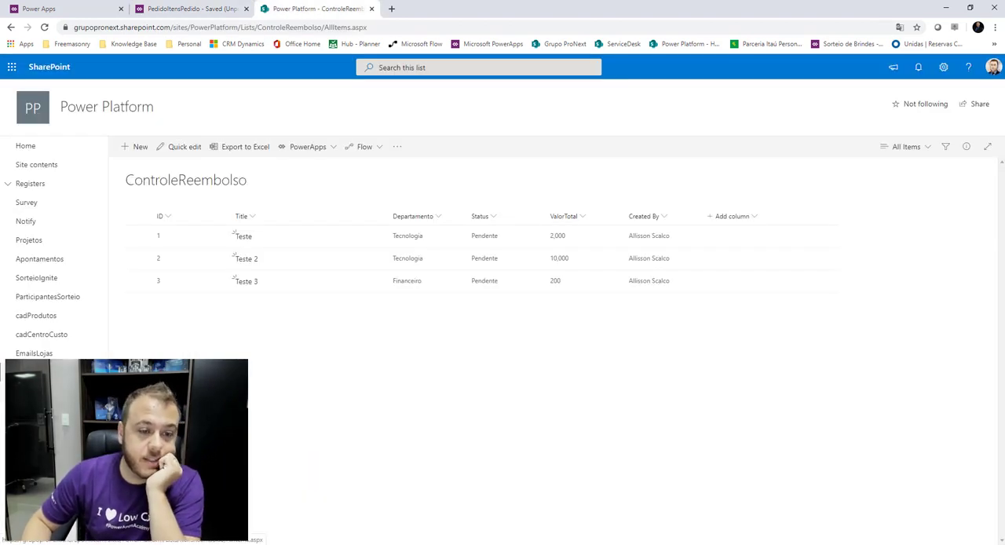
{"action": "left_click", "coordinate": [40, 390]}
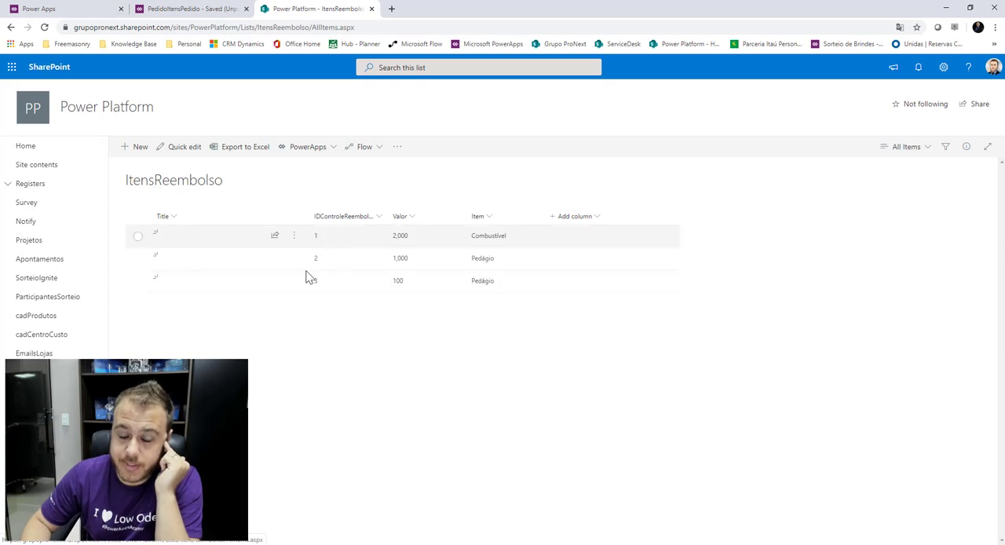
{"action": "left_click", "coordinate": [216, 8]}
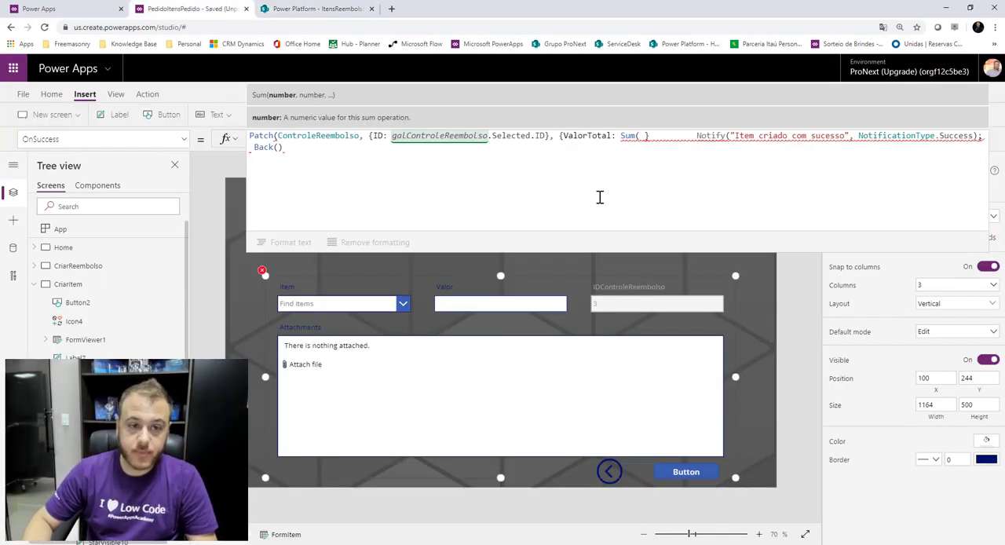
{"action": "key", "text": "BackSpace"}
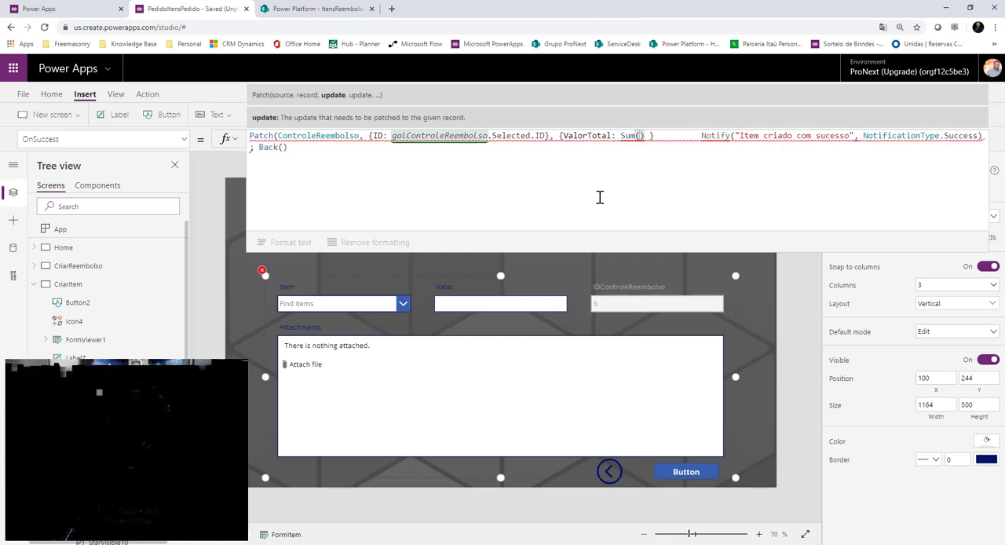
{"action": "type", "text": "("}
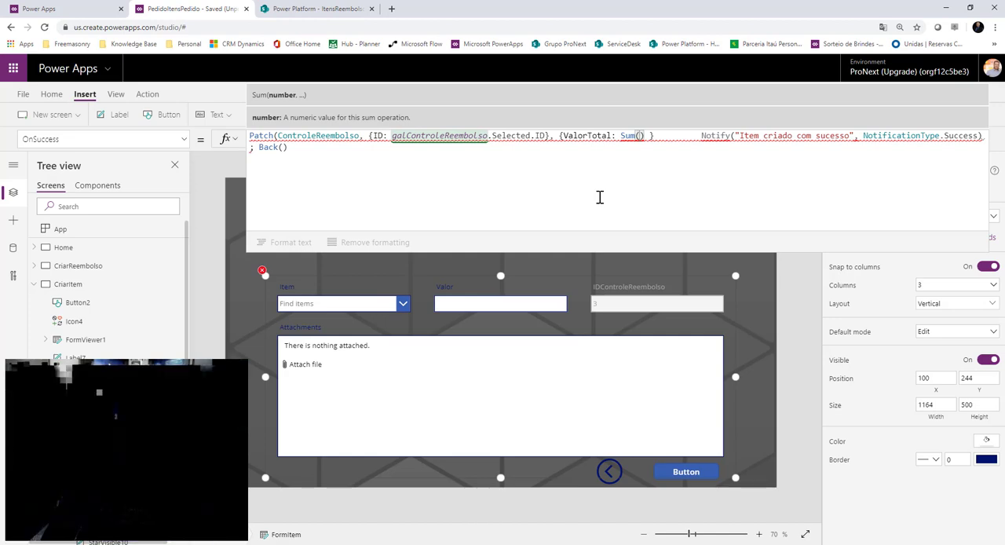
{"action": "type", "text": "Filter("}
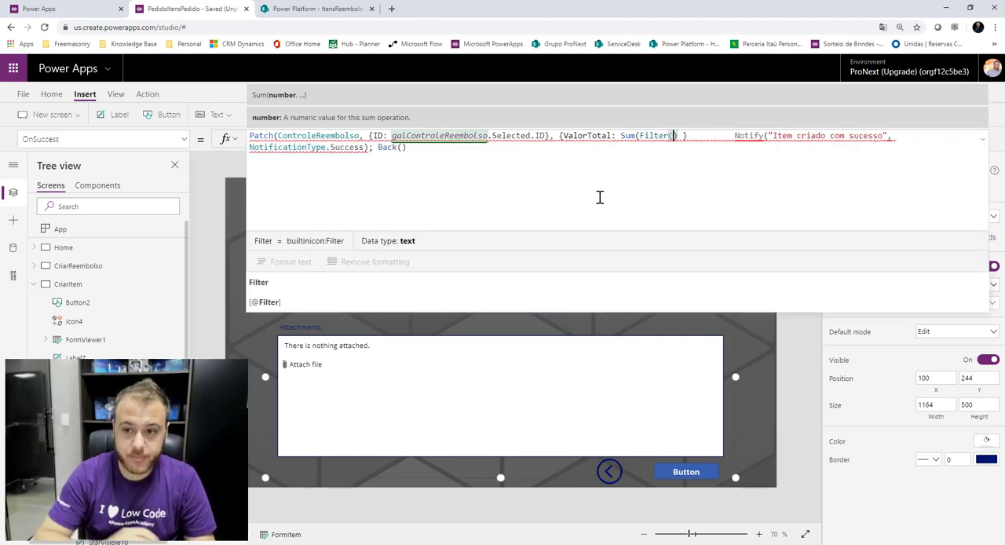
Set the Filter call's source to the ItensReembolso list.
{"action": "left_click", "coordinate": [348, 8]}
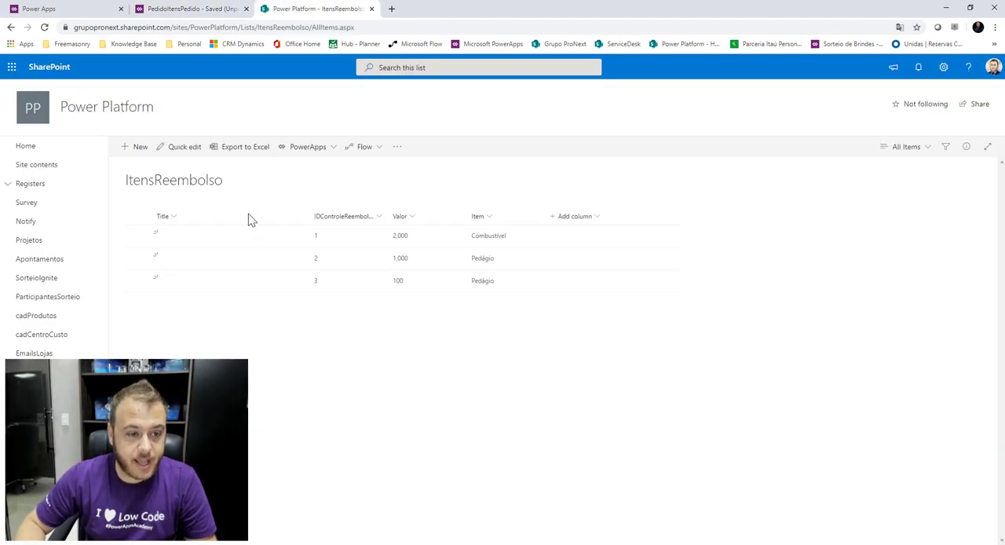
{"action": "left_click", "coordinate": [192, 8]}
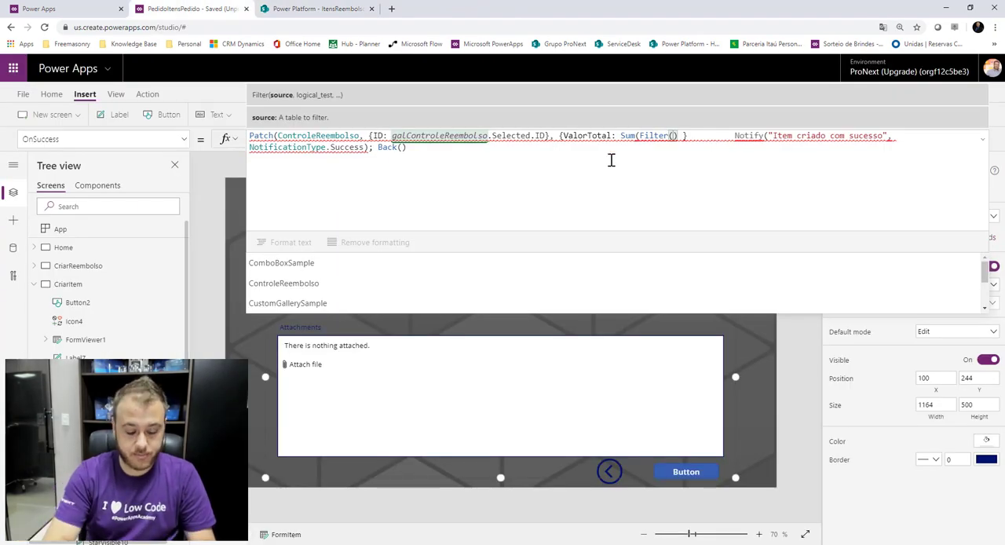
{"action": "type", "text": "Iten"}
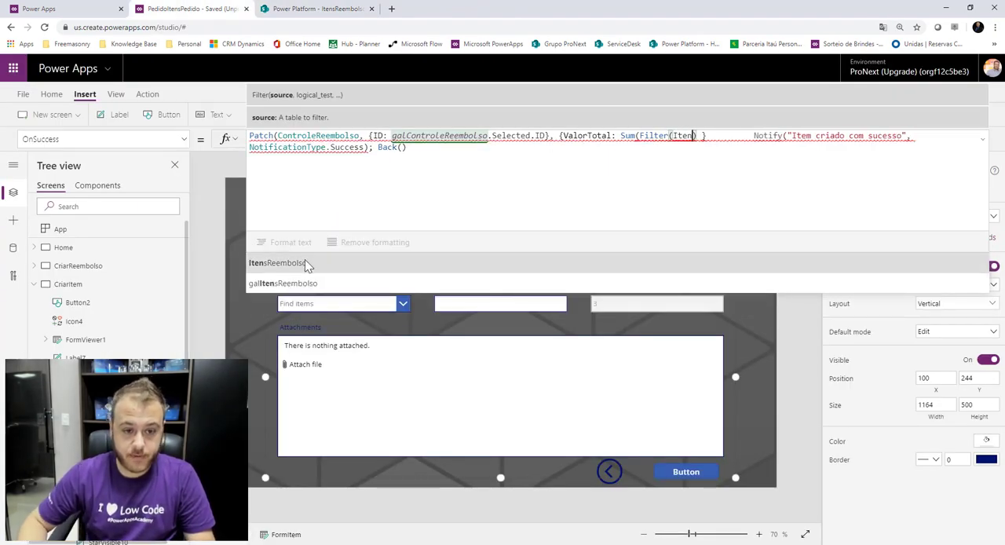
{"action": "left_click", "coordinate": [307, 263]}
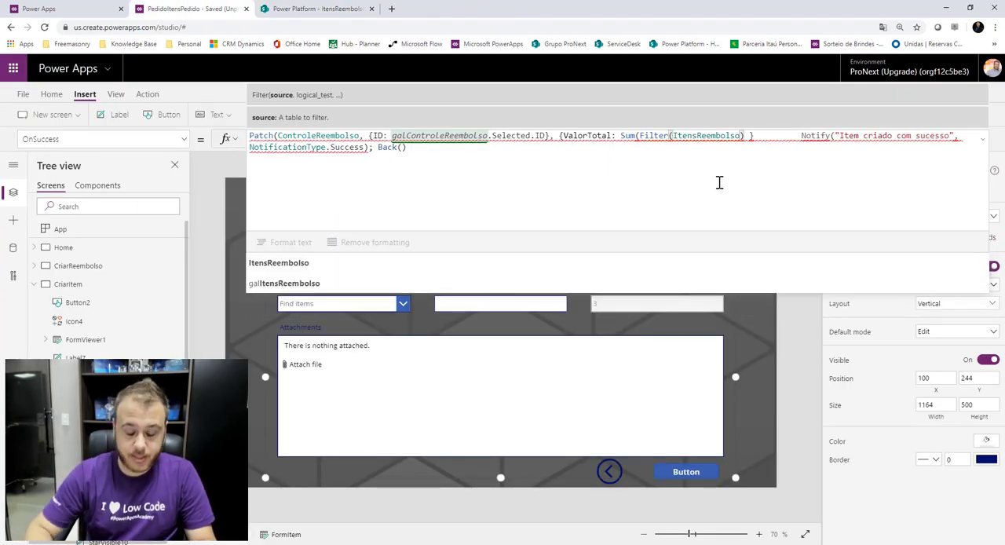
{"action": "type", "text": ","}
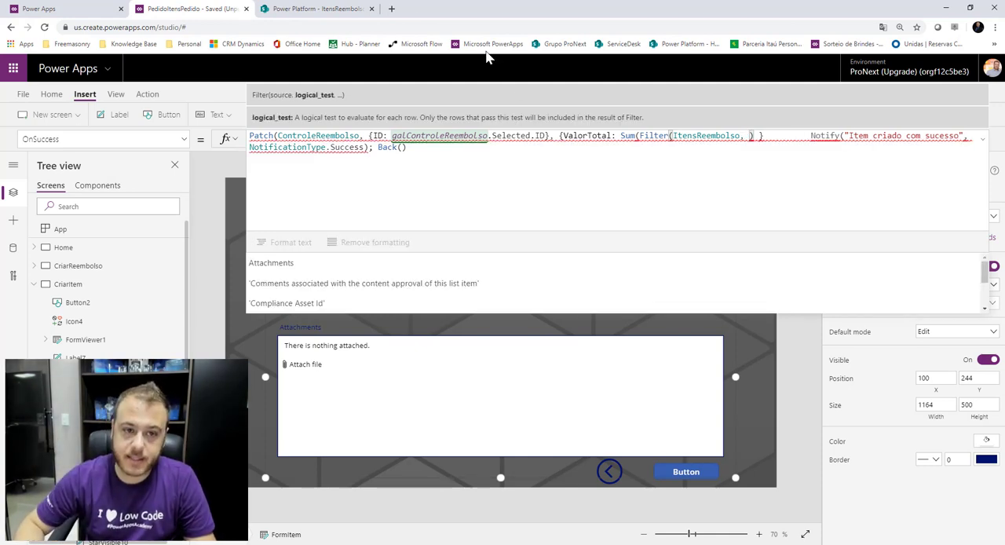
Start the Filter condition with IDControleReembolso = after rechecking the ItensReembolso columns.
{"action": "left_click", "coordinate": [314, 9]}
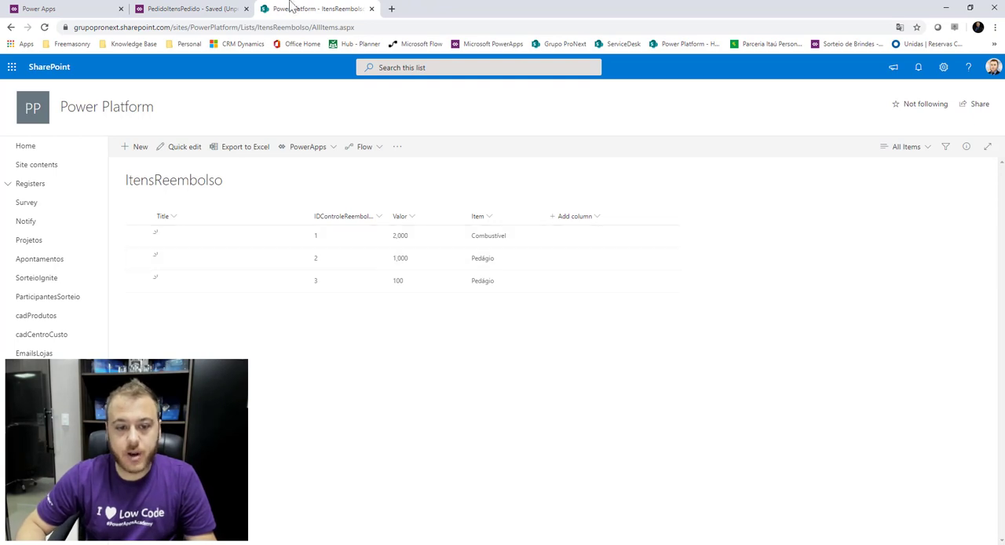
{"action": "left_click", "coordinate": [188, 9]}
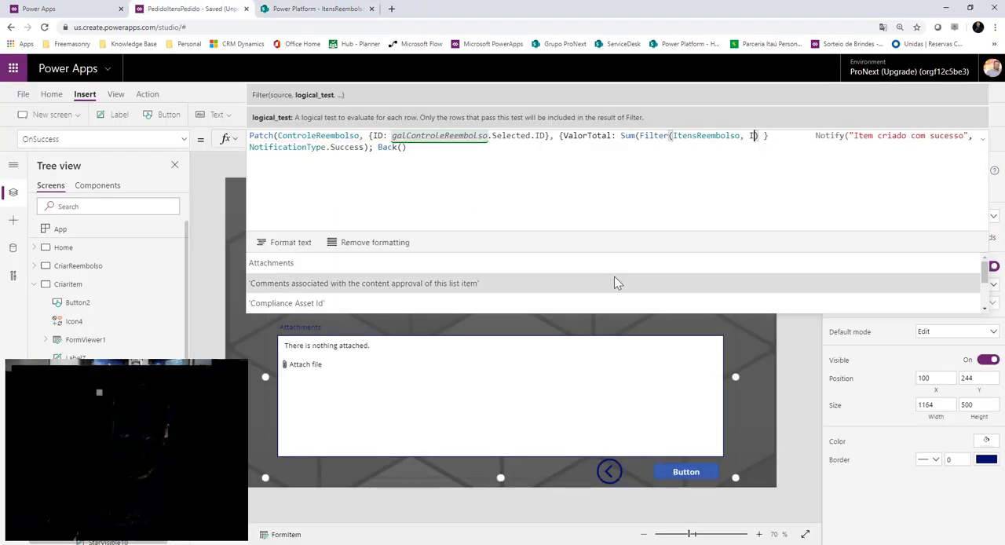
{"action": "type", "text": "ID"}
{"action": "left_click", "coordinate": [607, 284]}
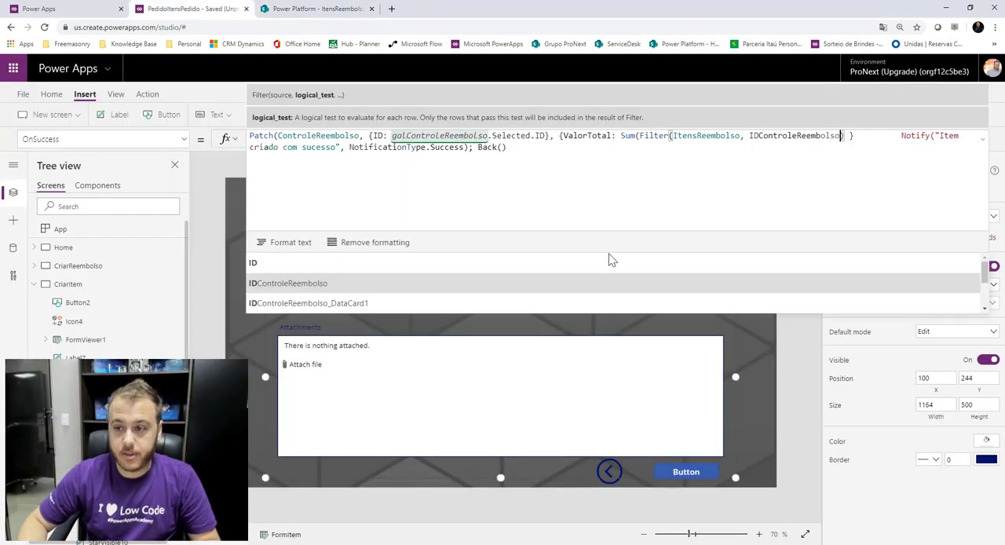
{"action": "type", "text": "="}
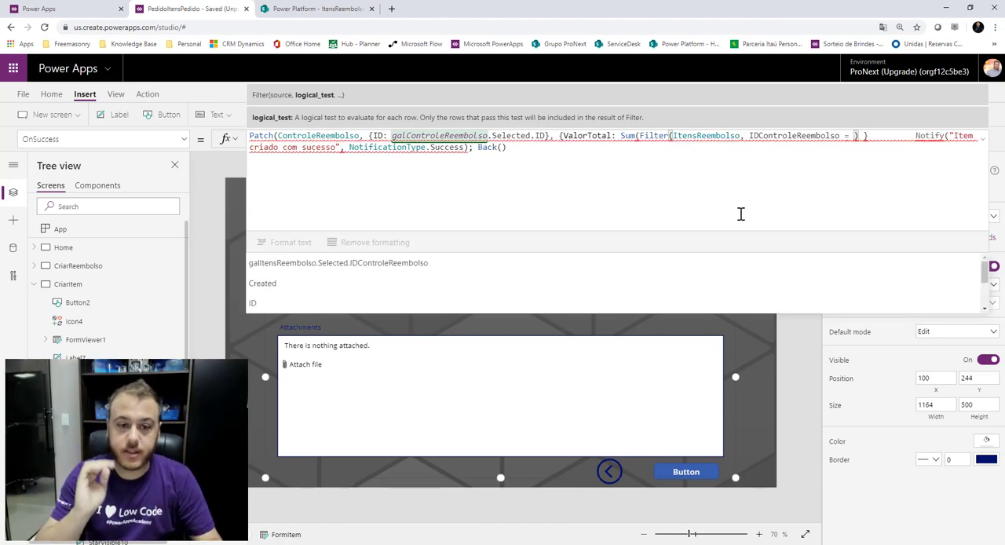
Complete the Filter condition by copying galControleReembolso.Selected.ID after IDControleReembolso =.
{"action": "left_click_drag", "start_coordinate": [392, 136], "coordinate": [547, 133]}
{"action": "key", "text": "ctrl+c"}
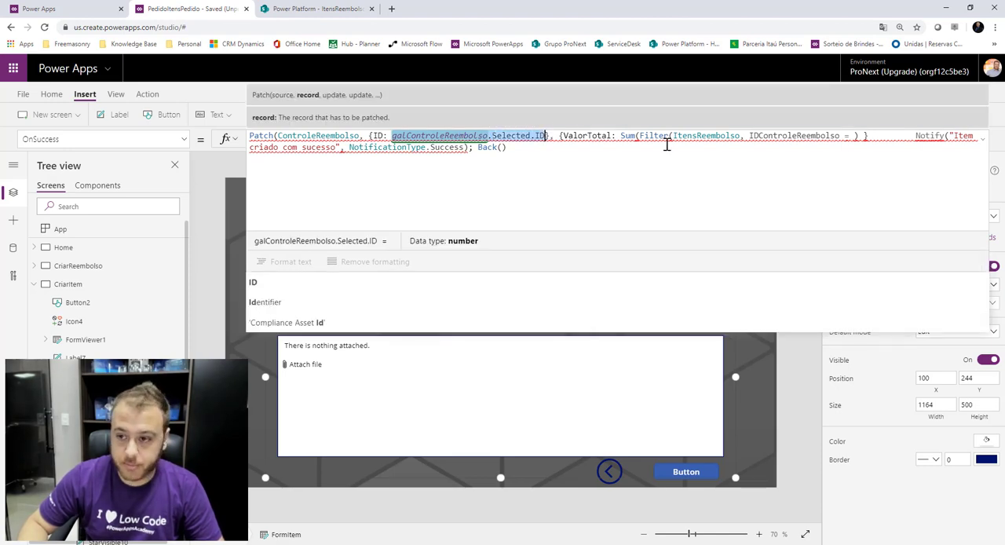
{"action": "left_click", "coordinate": [848, 136]}
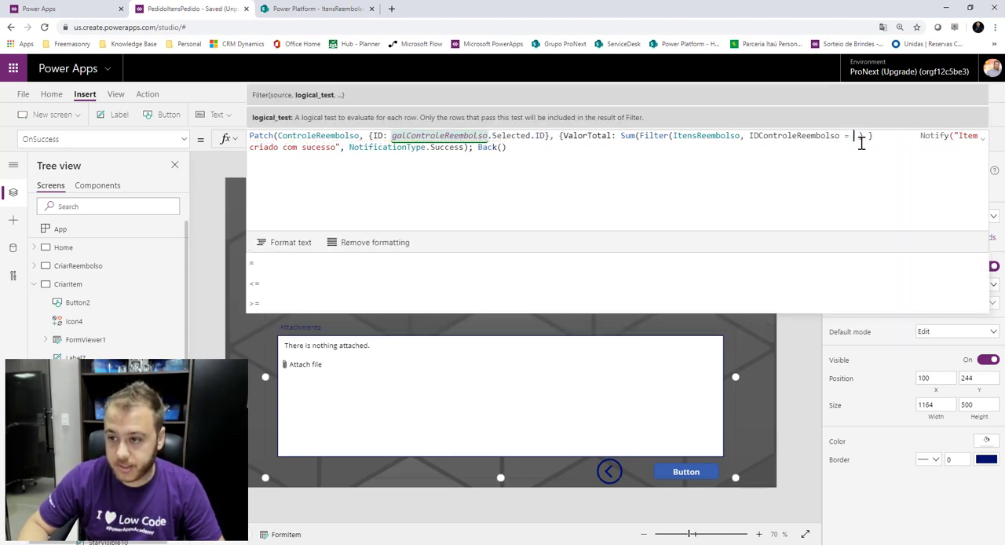
{"action": "key", "text": "ctrl+v"}
{"action": "key", "text": "Delete"}
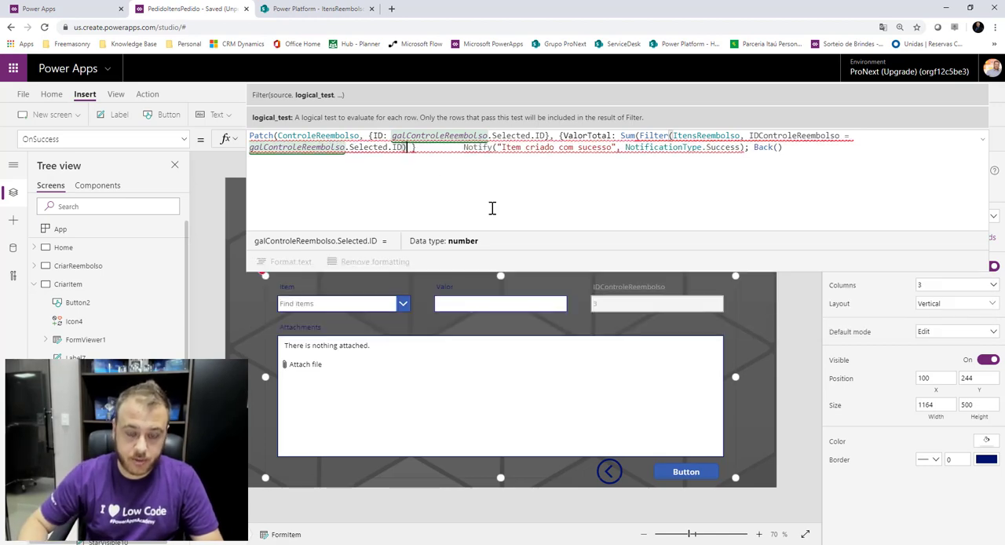
Add the Valor column as the summed field after checking the ItensReembolso list, then close the update record and the Patch call.
{"action": "type", "text": ","}
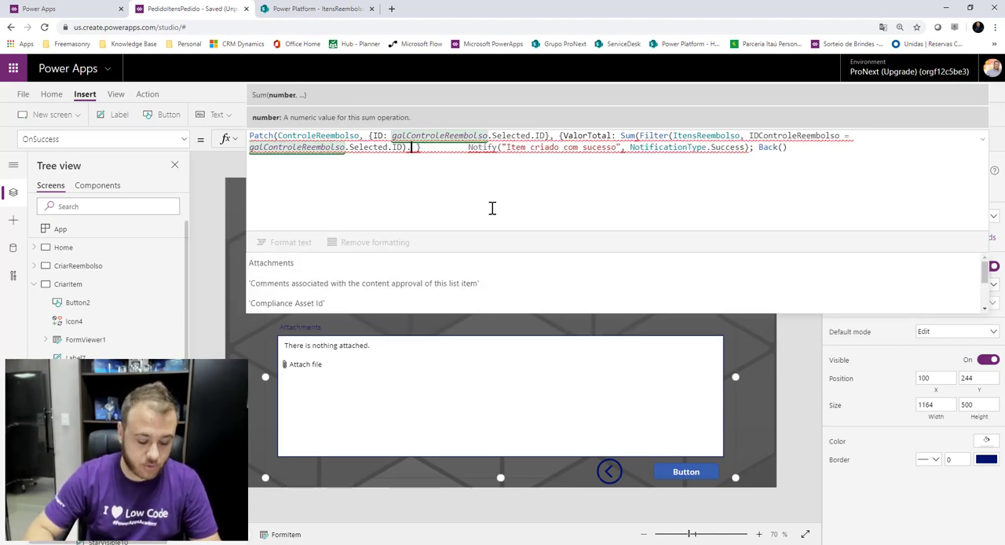
{"action": "type", "text": "Va"}
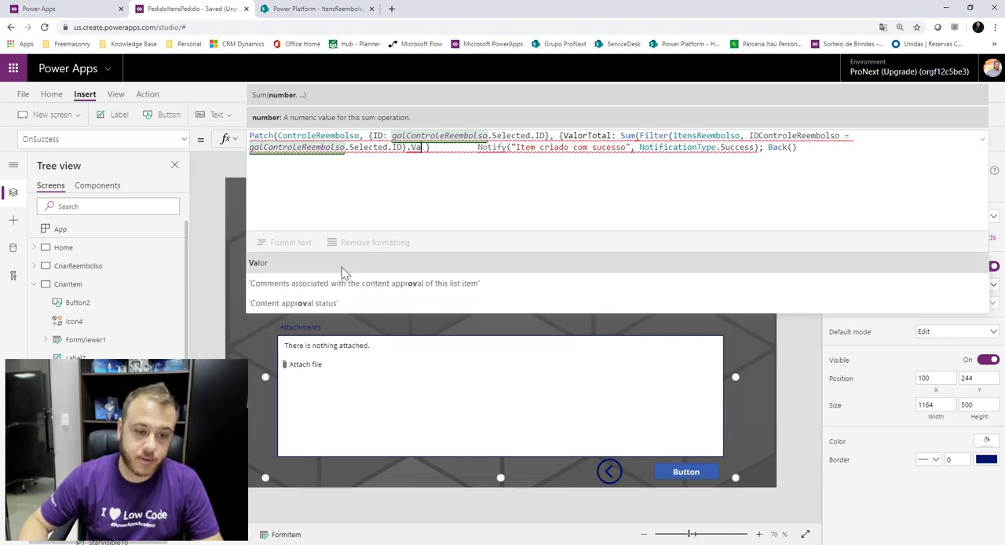
{"action": "left_click", "coordinate": [303, 266]}
{"action": "left_click", "coordinate": [300, 10]}
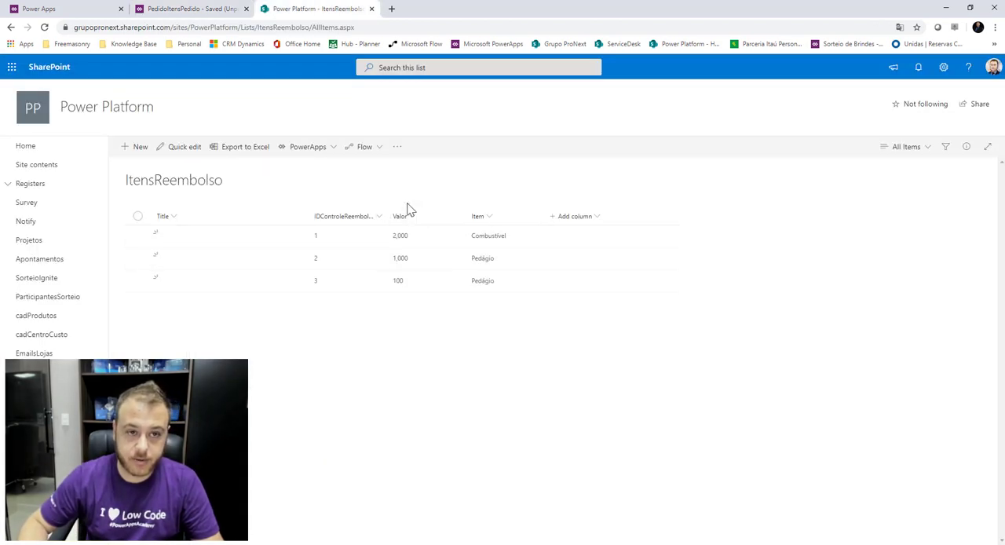
{"action": "left_click", "coordinate": [224, 9]}
{"action": "type", "text": "}"}
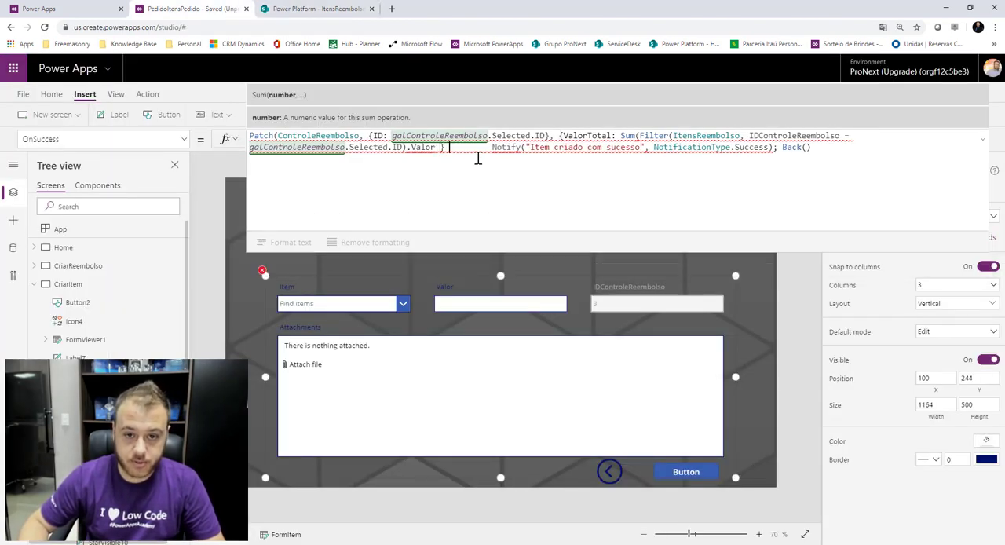
{"action": "type", "text": ")"}
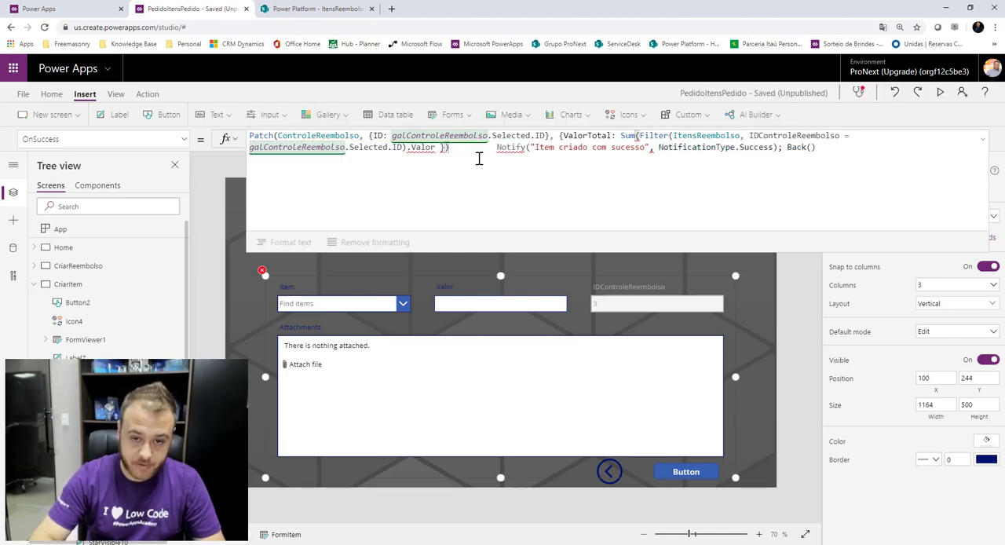
{"action": "type", "text": ";"}
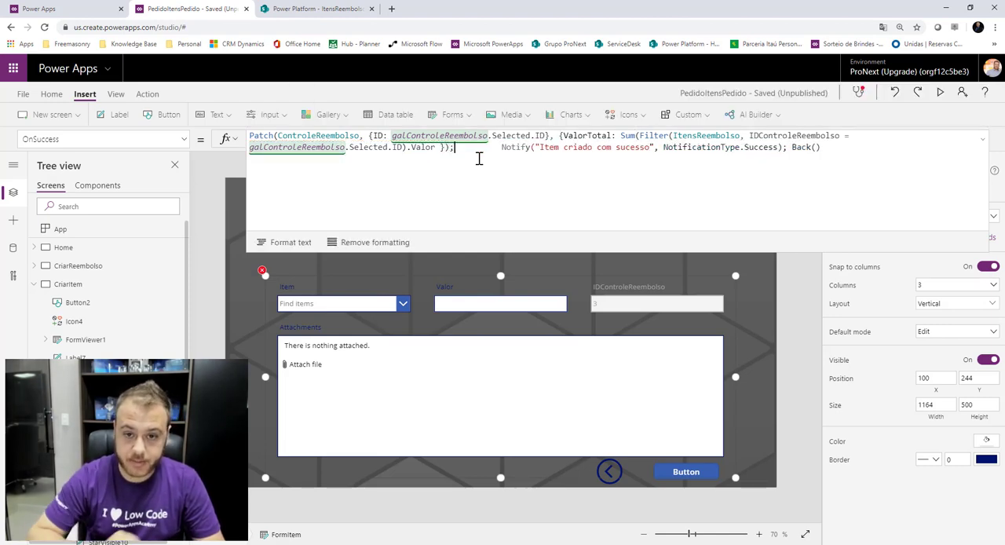
Fix the Sum call so Filter and Valor are separate arguments divided by a comma.
{"action": "mouse_move", "coordinate": [422, 150]}
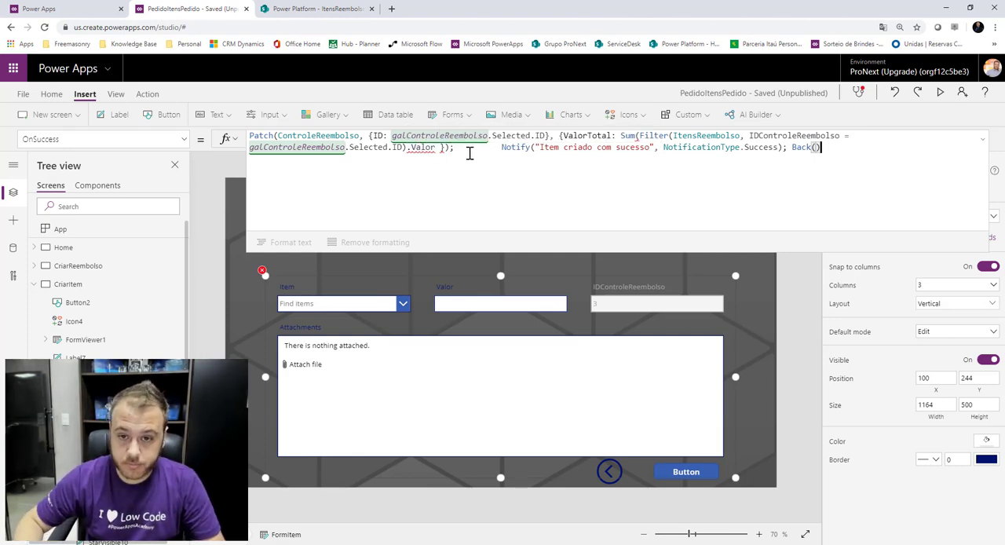
{"action": "left_click", "coordinate": [639, 140]}
{"action": "left_click", "coordinate": [633, 137]}
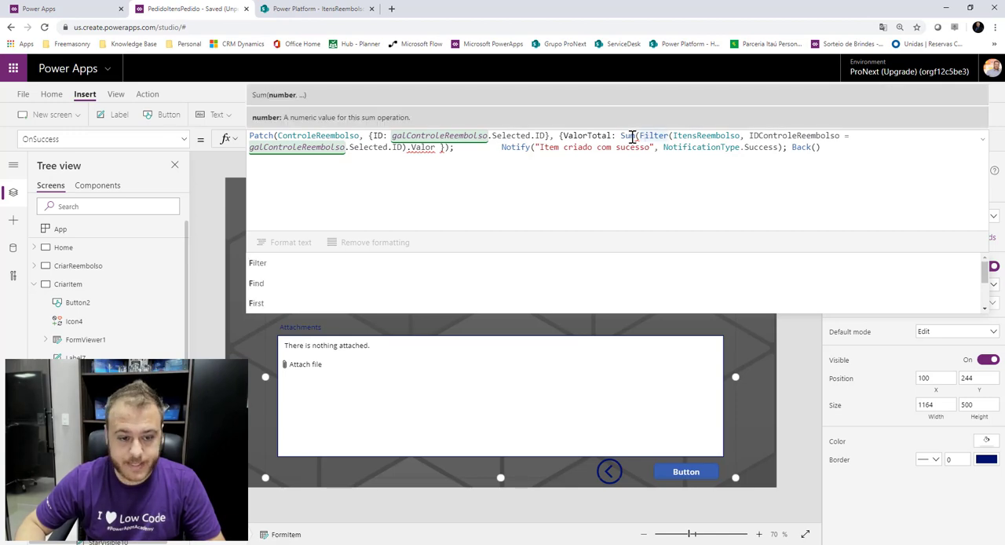
{"action": "left_click", "coordinate": [634, 135]}
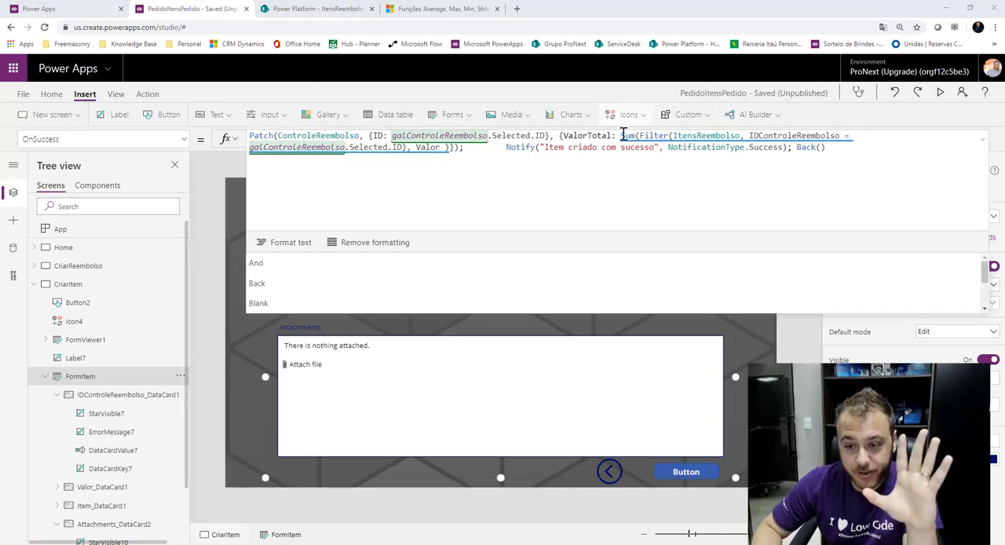
{"action": "left_click", "coordinate": [619, 134]}
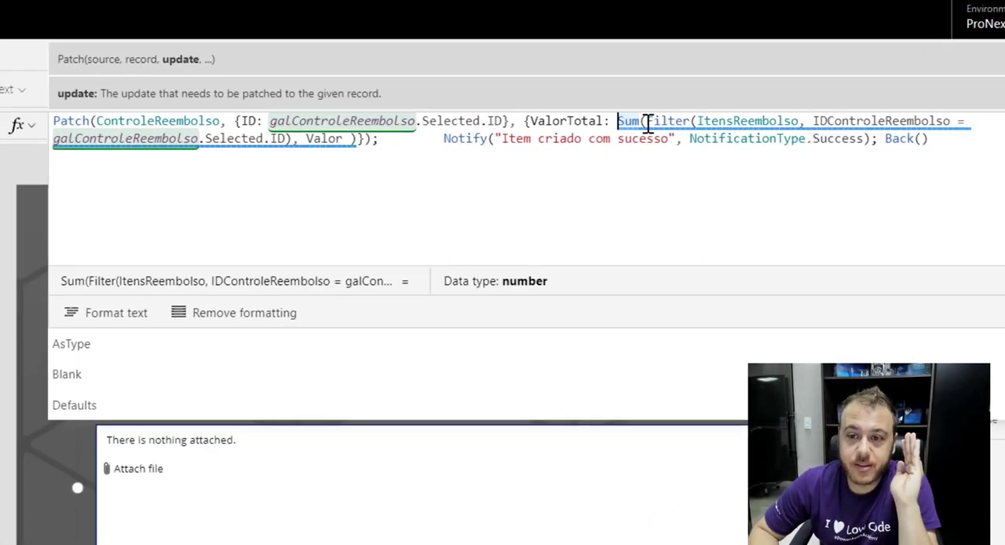
{"action": "left_click", "coordinate": [647, 123]}
{"action": "mouse_move", "coordinate": [646, 123]}
{"action": "left_mouse_down"}
{"action": "mouse_move", "coordinate": [941, 124]}
{"action": "mouse_move", "coordinate": [352, 125]}
{"action": "mouse_move", "coordinate": [258, 142]}
{"action": "mouse_move", "coordinate": [293, 138]}
{"action": "left_mouse_up"}
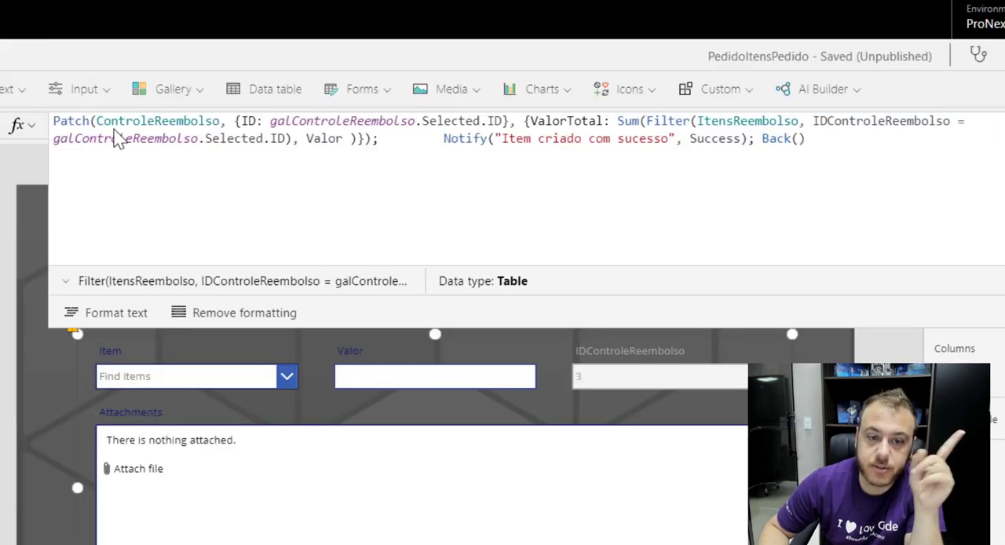
{"action": "left_click", "coordinate": [299, 142]}
{"action": "type", "text": ","}
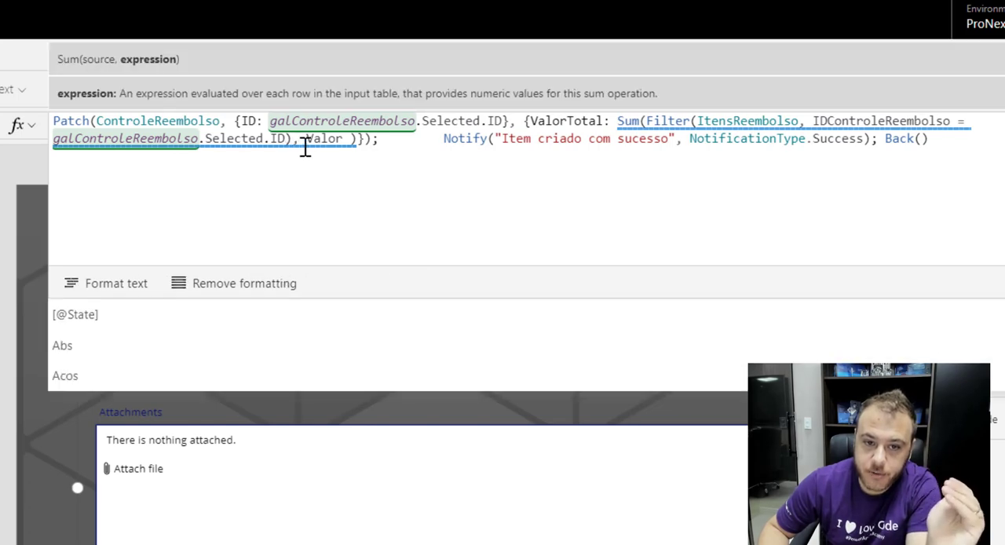
{"action": "left_click", "coordinate": [320, 142]}
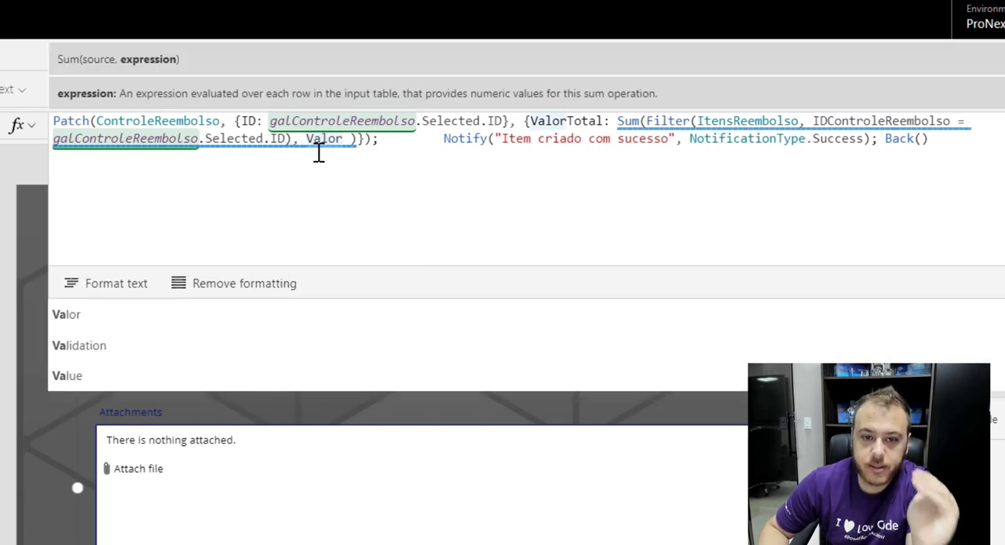
{"action": "left_click", "coordinate": [357, 139]}
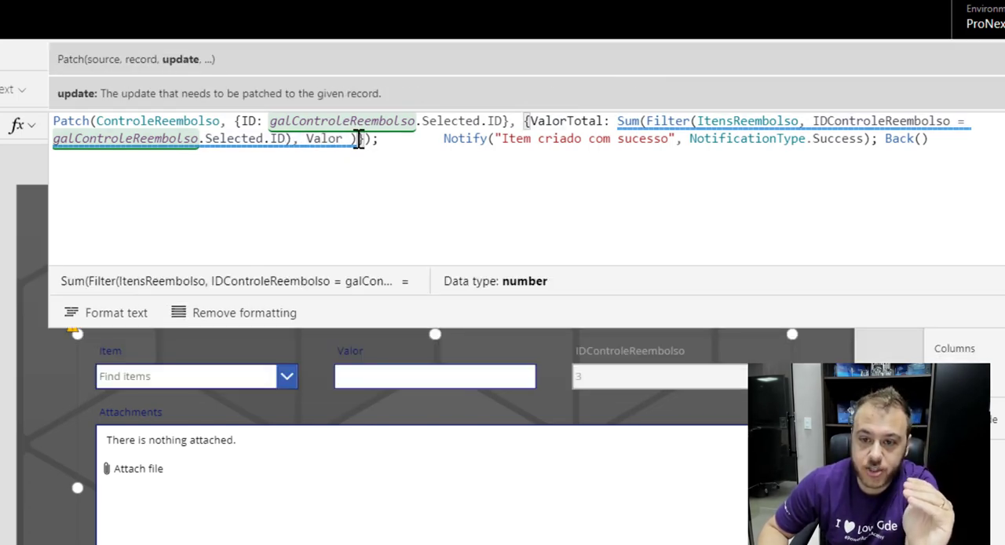
{"action": "left_click", "coordinate": [351, 140]}
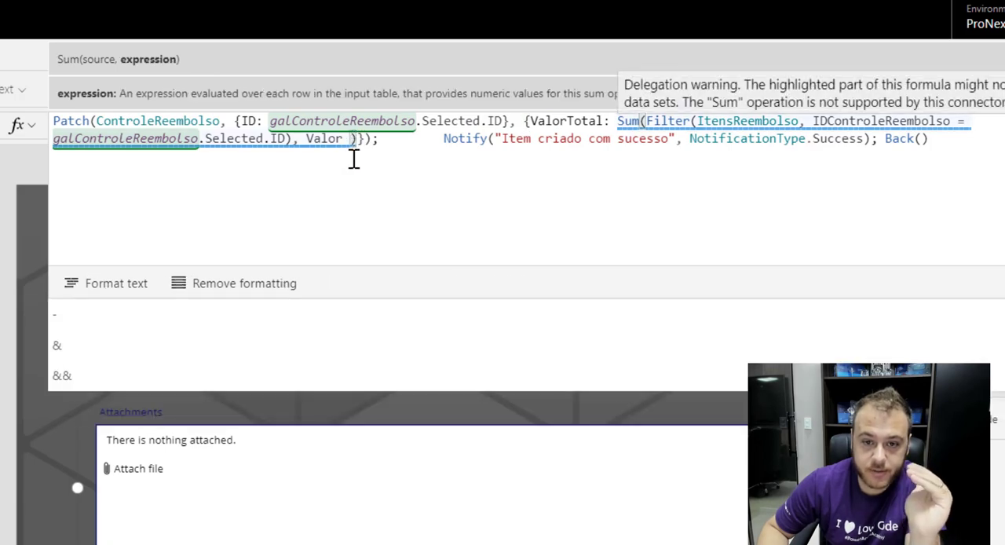
{"action": "left_click", "coordinate": [364, 140]}
{"action": "left_click", "coordinate": [381, 139]}
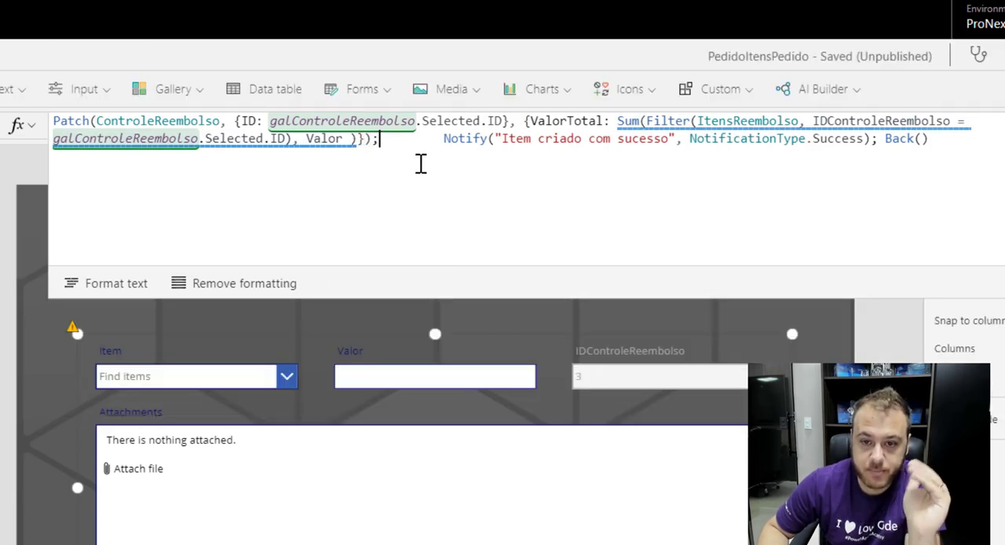
Remove the extra spaces between the Patch statement and the Notify call.
{"action": "key", "text": "Delete"}
{"action": "key", "text": "Delete"}
{"action": "key", "text": "Delete"}
{"action": "key", "text": "Delete"}
{"action": "key", "text": "Delete"}
{"action": "key", "text": "Delete"}
{"action": "key", "text": "Delete"}
{"action": "key", "text": "Delete"}
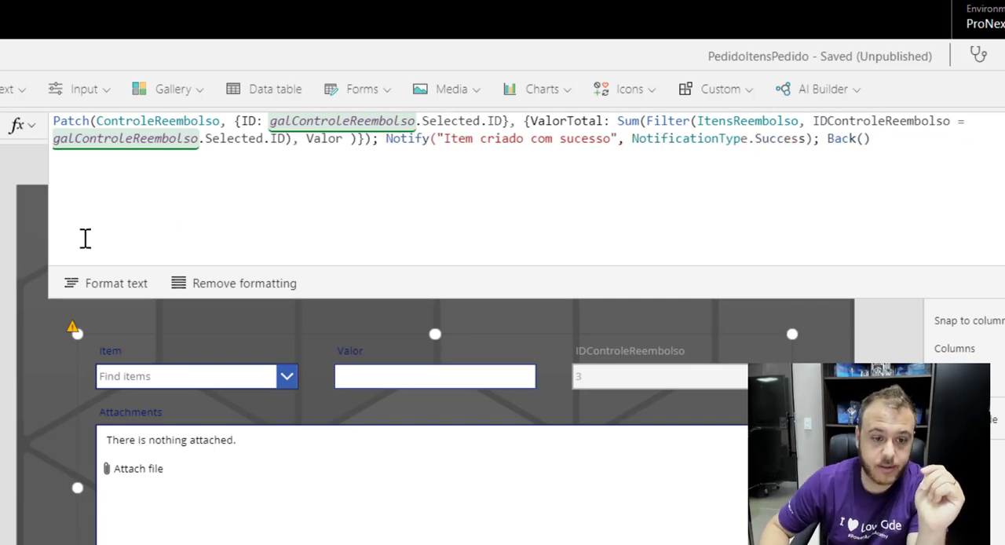
Apply Format text to lay out the OnSuccess formula on multiple lines.
{"action": "left_click", "coordinate": [98, 283]}
{"action": "left_click_drag", "start_coordinate": [450, 300], "coordinate": [417, 534]}
{"action": "left_click", "coordinate": [142, 336]}
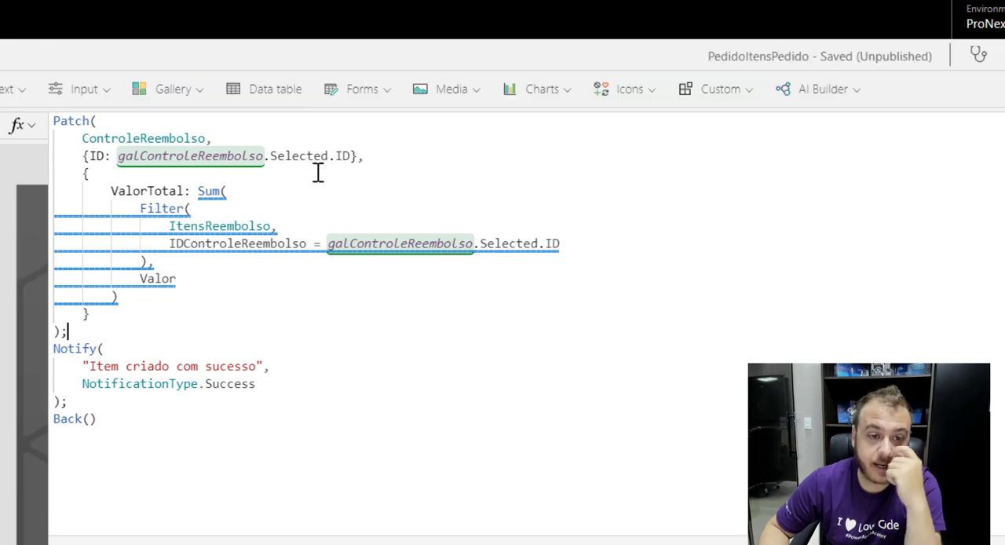
Review each part of the formatted formula: Patch source, record ID, ValorTotal Sum with Filter, Notify and Back.
{"action": "left_click", "coordinate": [139, 125]}
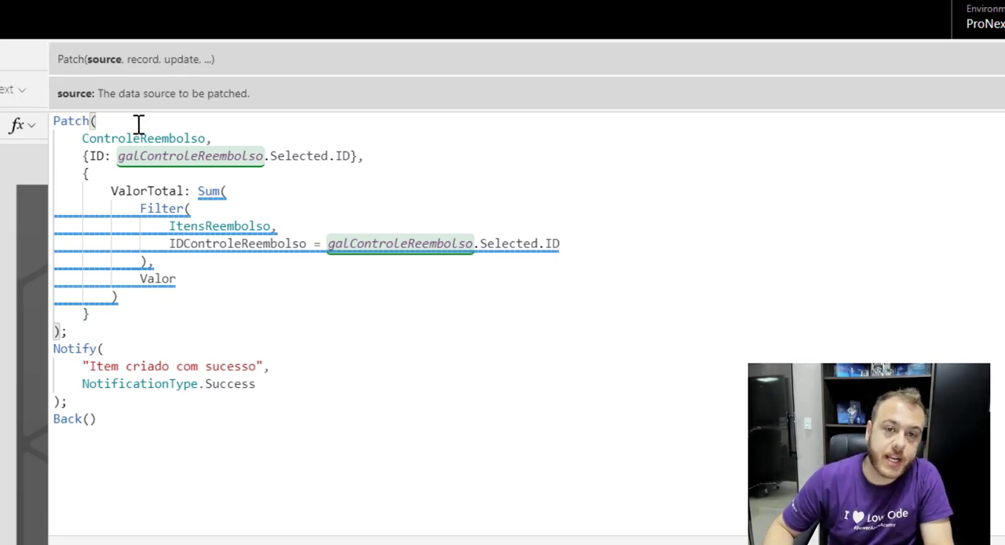
{"action": "left_click", "coordinate": [115, 139]}
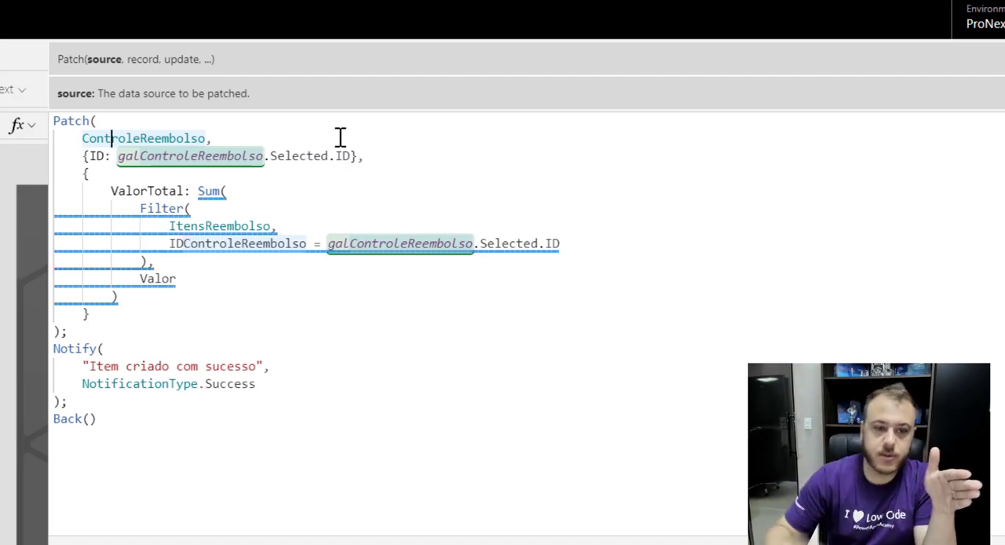
{"action": "left_click", "coordinate": [85, 157]}
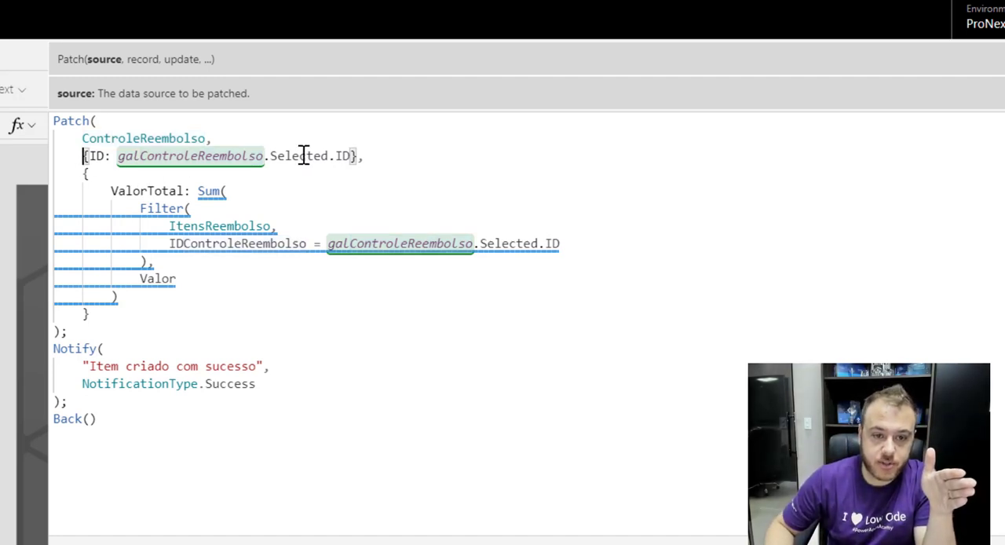
{"action": "left_click_drag", "start_coordinate": [377, 155], "coordinate": [84, 157]}
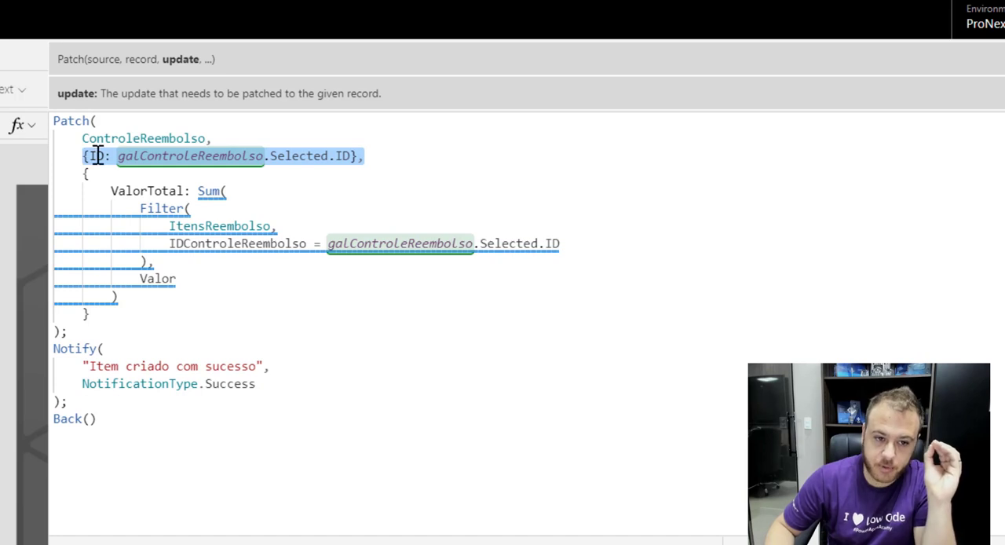
{"action": "left_click", "coordinate": [94, 155]}
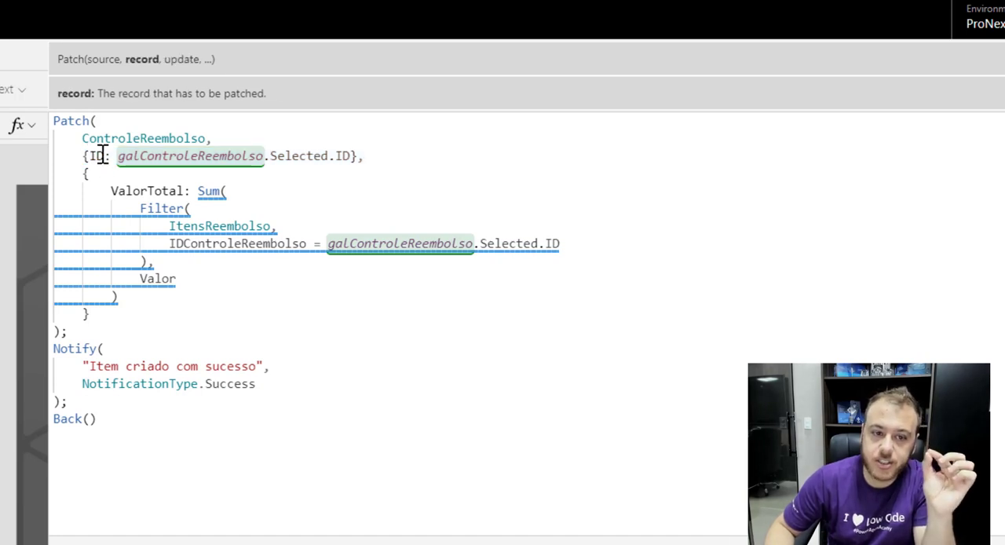
{"action": "left_click", "coordinate": [301, 159]}
{"action": "left_click", "coordinate": [344, 159]}
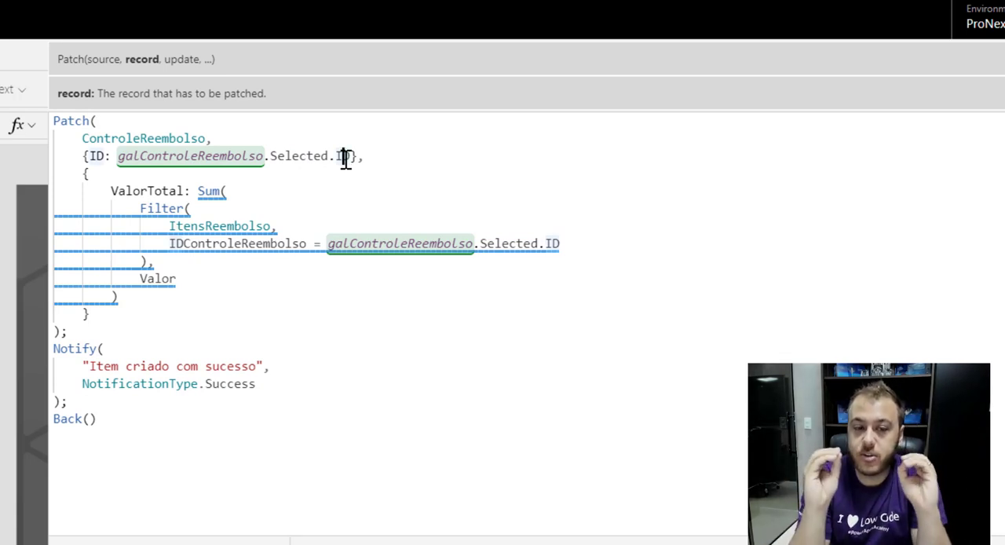
{"action": "left_click", "coordinate": [87, 174]}
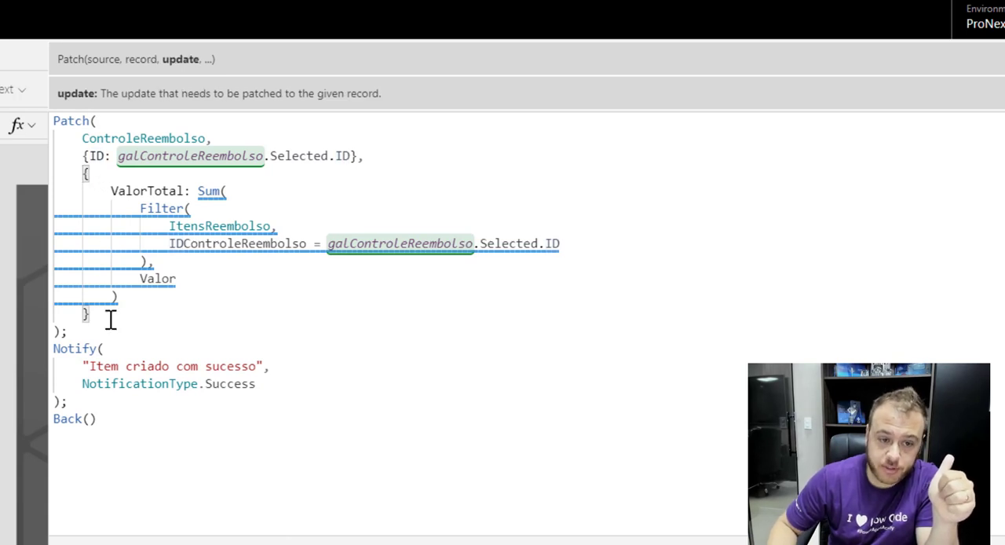
{"action": "left_click", "coordinate": [97, 174]}
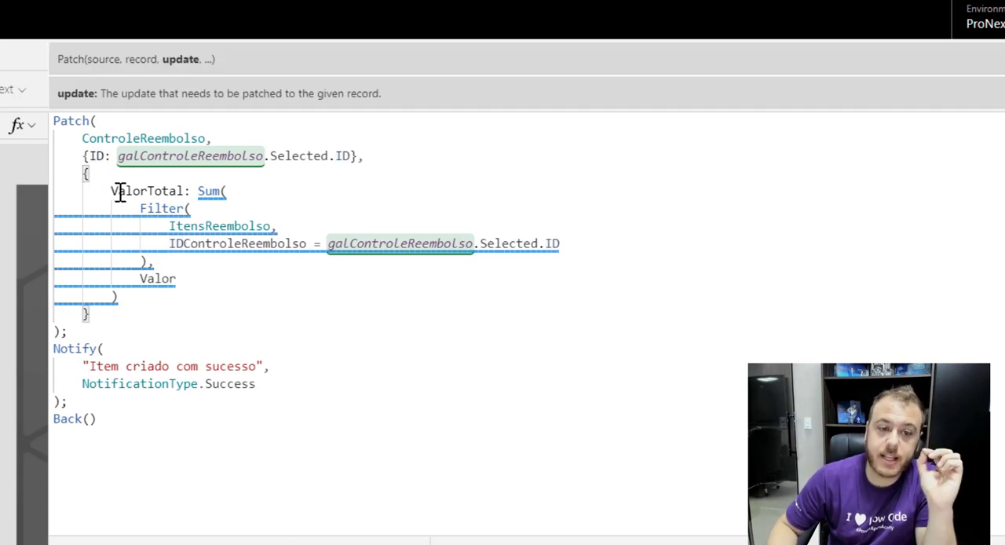
{"action": "left_click", "coordinate": [114, 191]}
{"action": "left_click_drag", "start_coordinate": [114, 191], "coordinate": [228, 191]}
{"action": "left_click", "coordinate": [232, 190]}
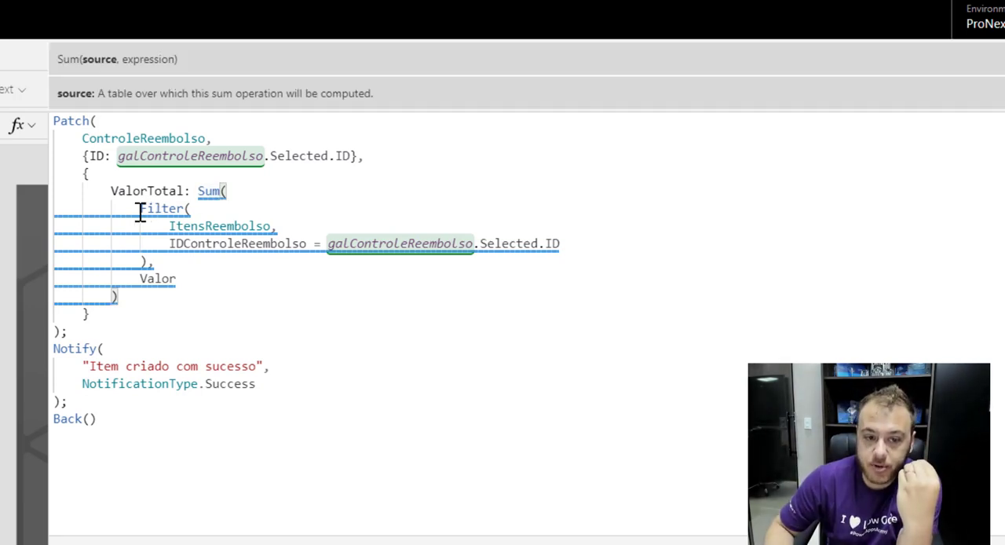
{"action": "left_click_drag", "start_coordinate": [139, 210], "coordinate": [155, 262]}
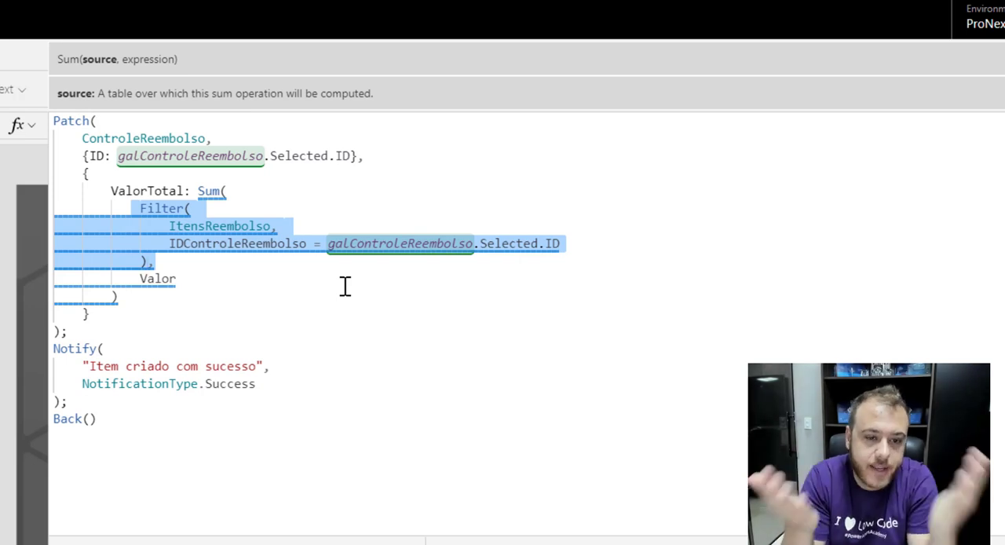
{"action": "left_click", "coordinate": [189, 266]}
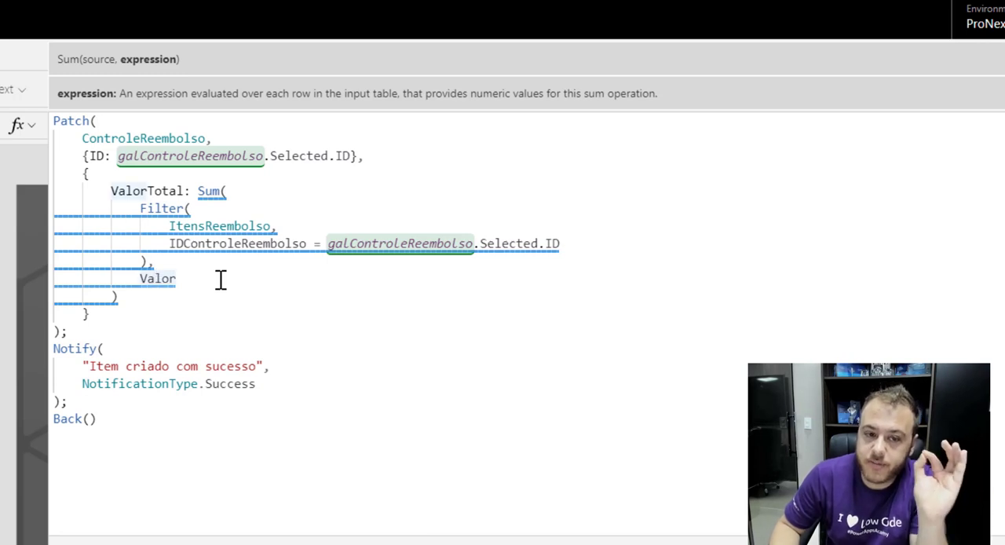
{"action": "left_click", "coordinate": [140, 295]}
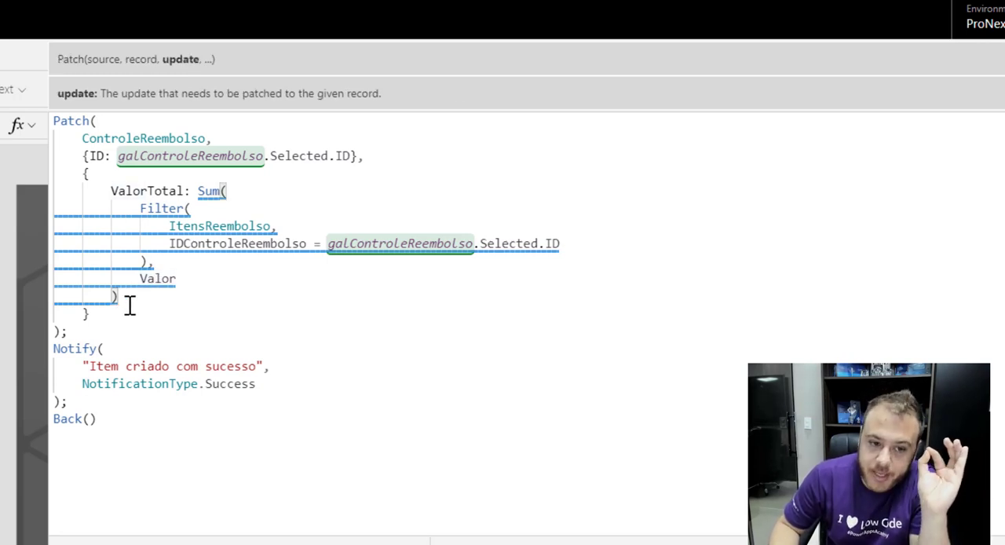
{"action": "left_click", "coordinate": [102, 314]}
{"action": "left_click", "coordinate": [65, 331]}
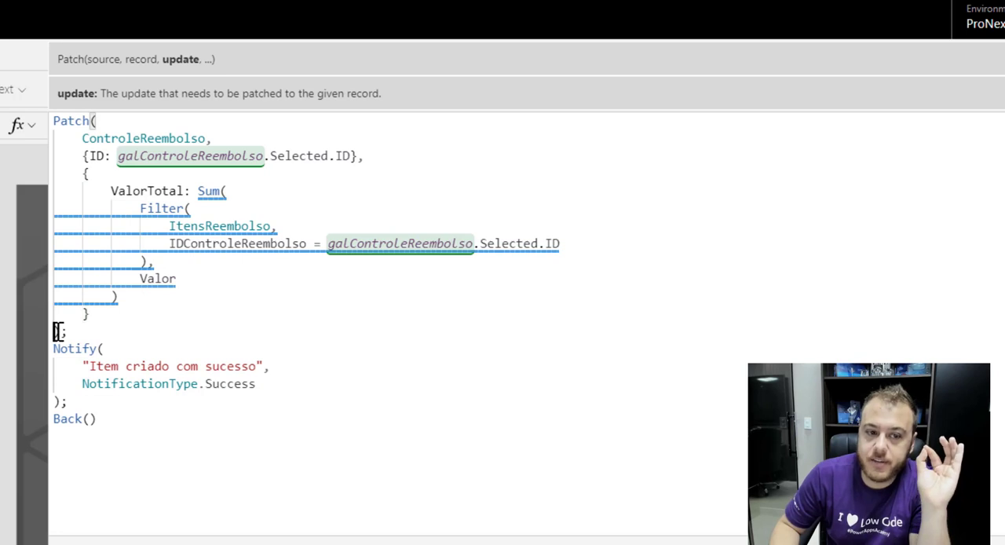
{"action": "left_click", "coordinate": [129, 366]}
{"action": "left_click", "coordinate": [133, 416]}
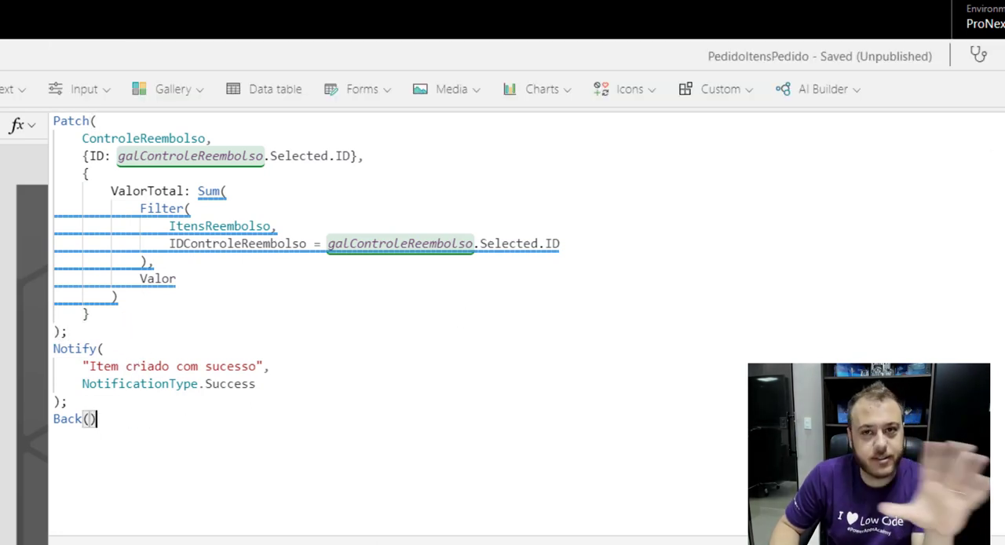
Preview the app from the Home screen and select the Teste 3 reimbursement.
{"action": "left_click", "coordinate": [982, 139]}
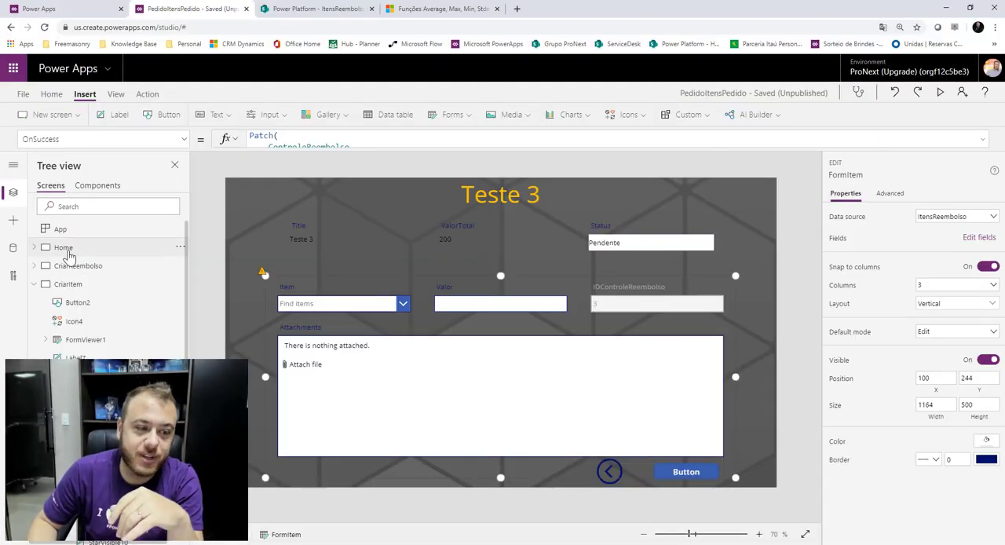
{"action": "left_click", "coordinate": [64, 248]}
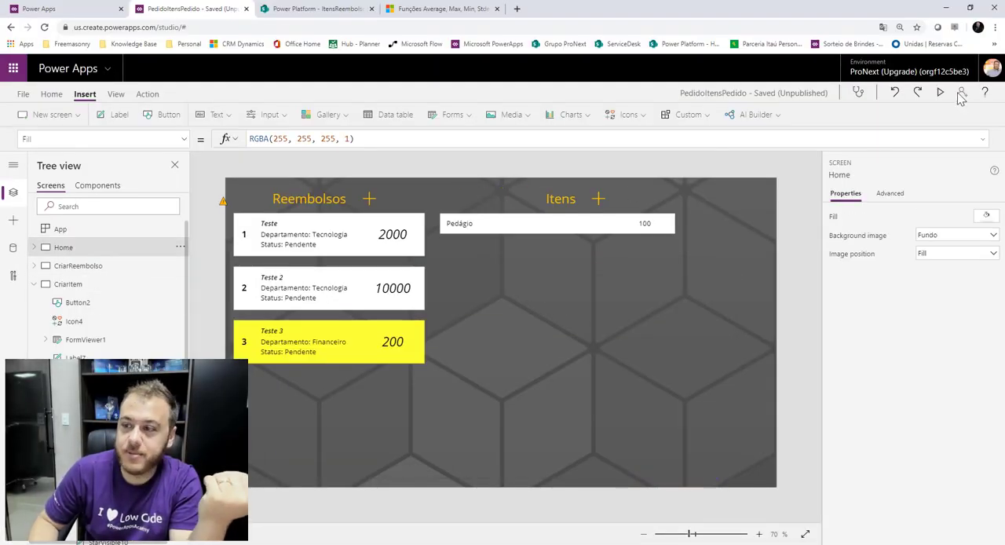
{"action": "left_click", "coordinate": [940, 92]}
{"action": "left_click", "coordinate": [315, 253]}
{"action": "left_click", "coordinate": [321, 312]}
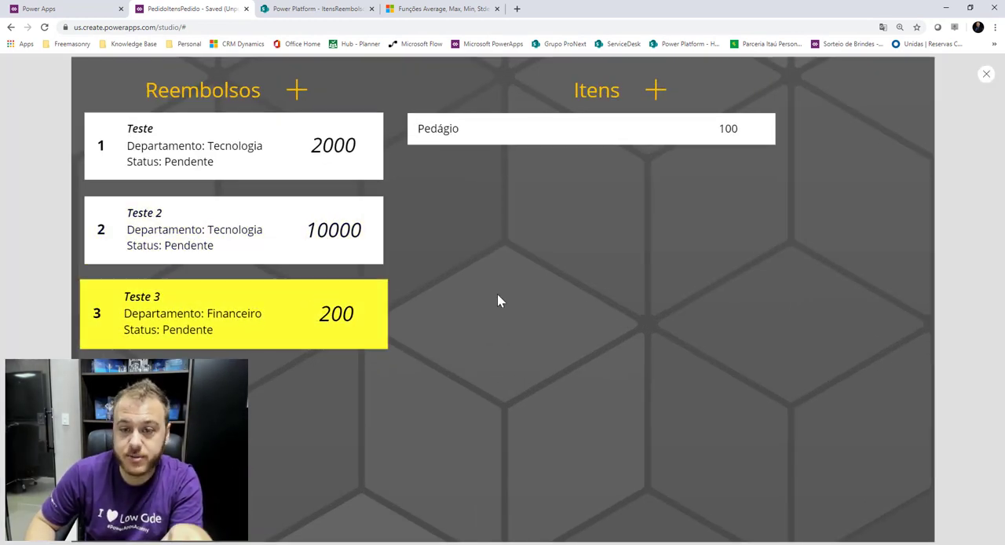
Add a Hotel item with value 500 to the Teste 3 reimbursement and submit it.
{"action": "left_click", "coordinate": [657, 91]}
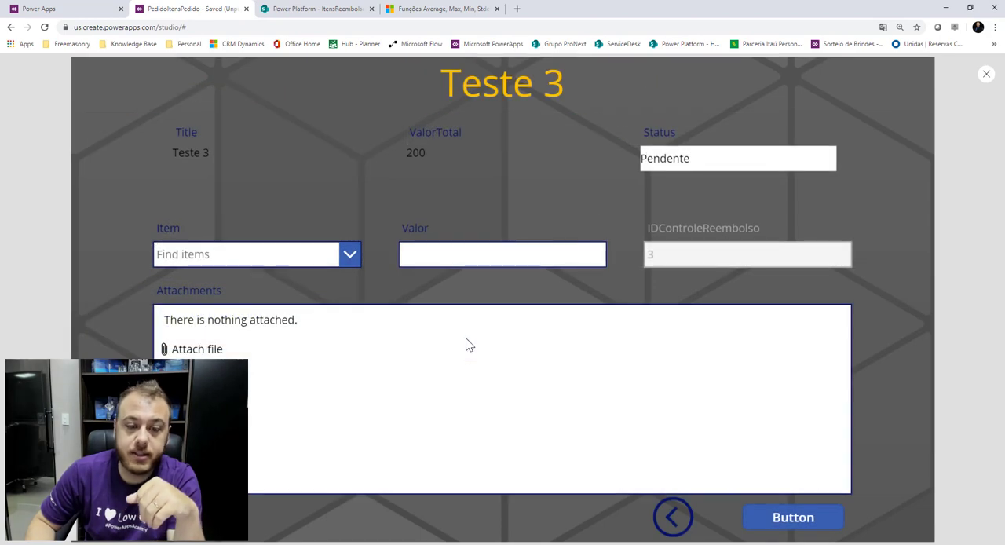
{"action": "left_click", "coordinate": [356, 260]}
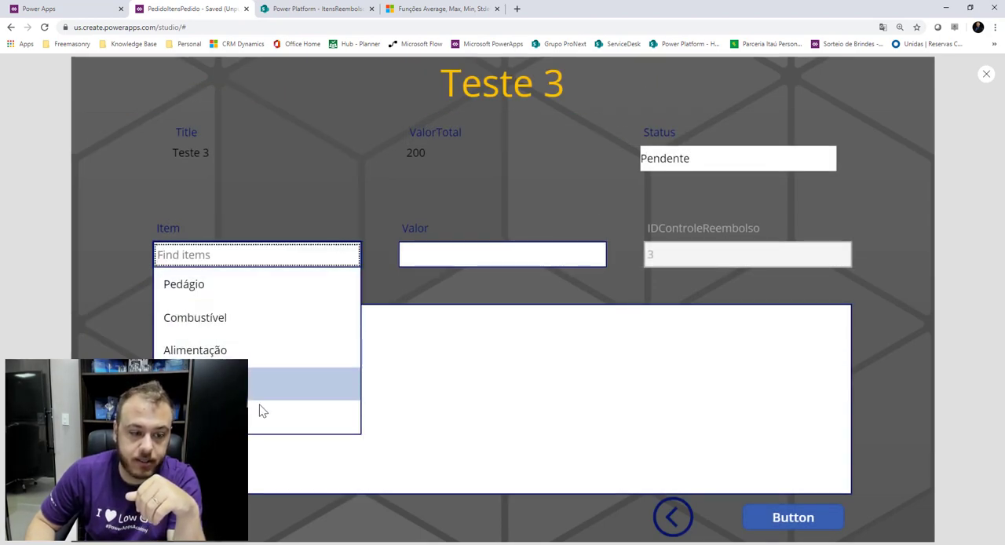
{"action": "left_click", "coordinate": [236, 384]}
{"action": "left_click", "coordinate": [489, 248]}
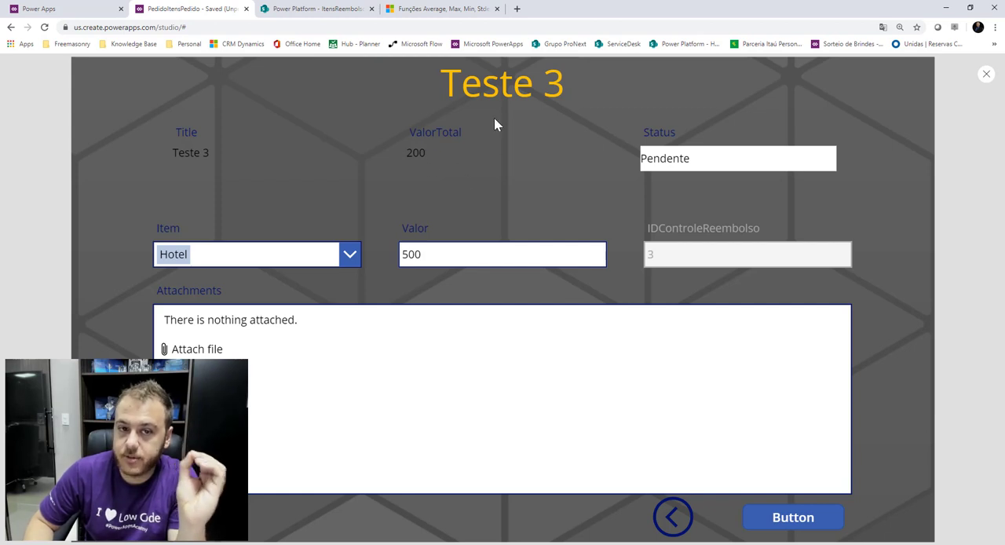
{"action": "left_click", "coordinate": [807, 525]}
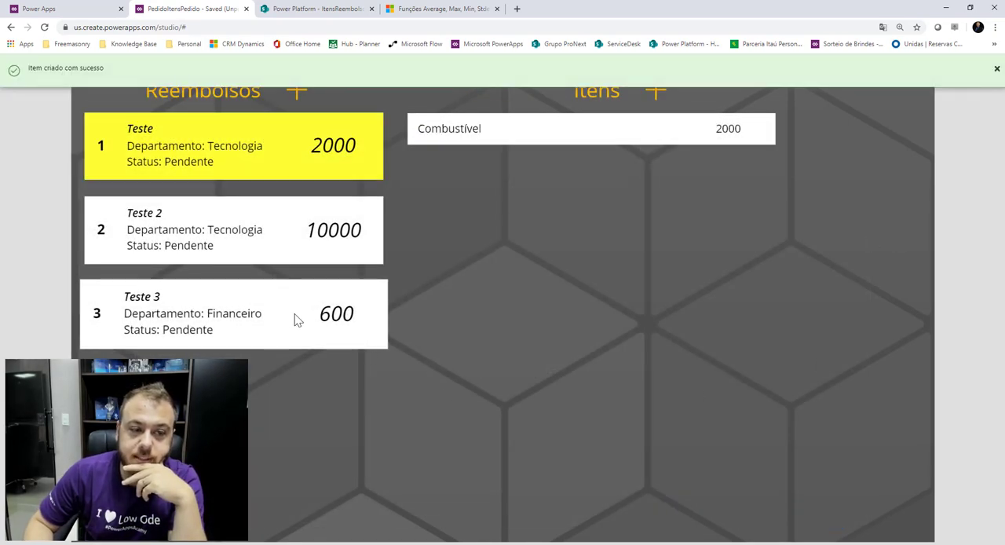
{"action": "left_click", "coordinate": [996, 73]}
Reselect Teste 3 to review its items and total, then leave the preview.
{"action": "left_click", "coordinate": [259, 333]}
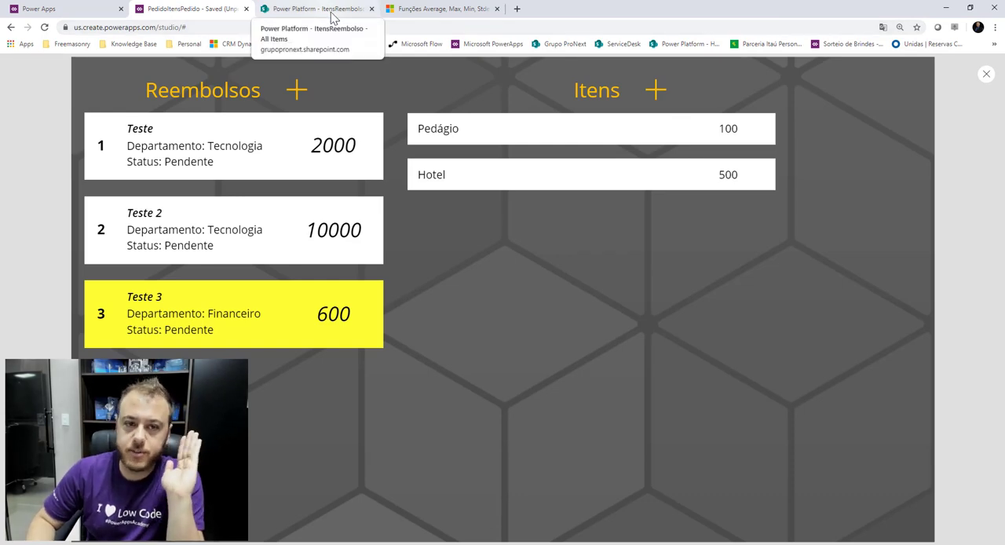
{"action": "left_click", "coordinate": [988, 79]}
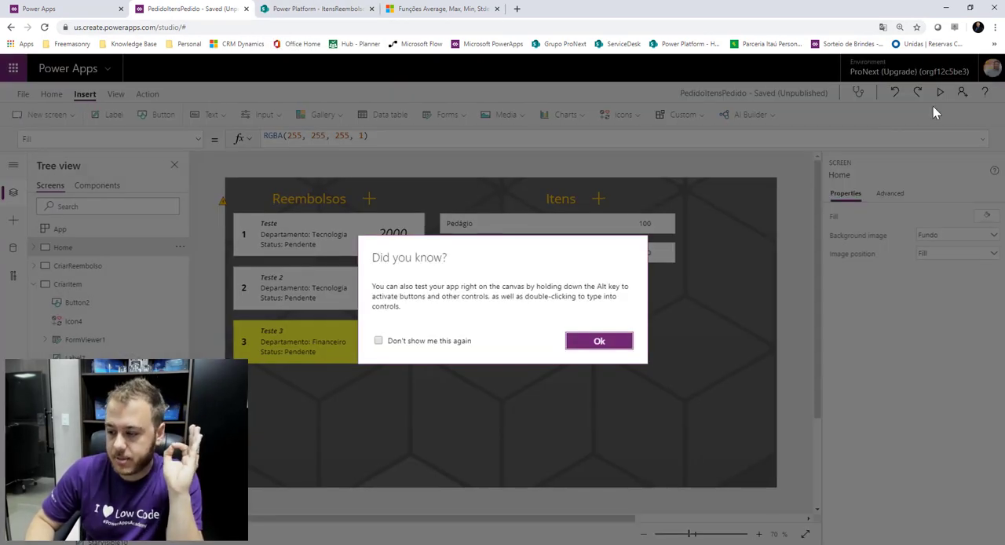
{"action": "left_click", "coordinate": [596, 343]}
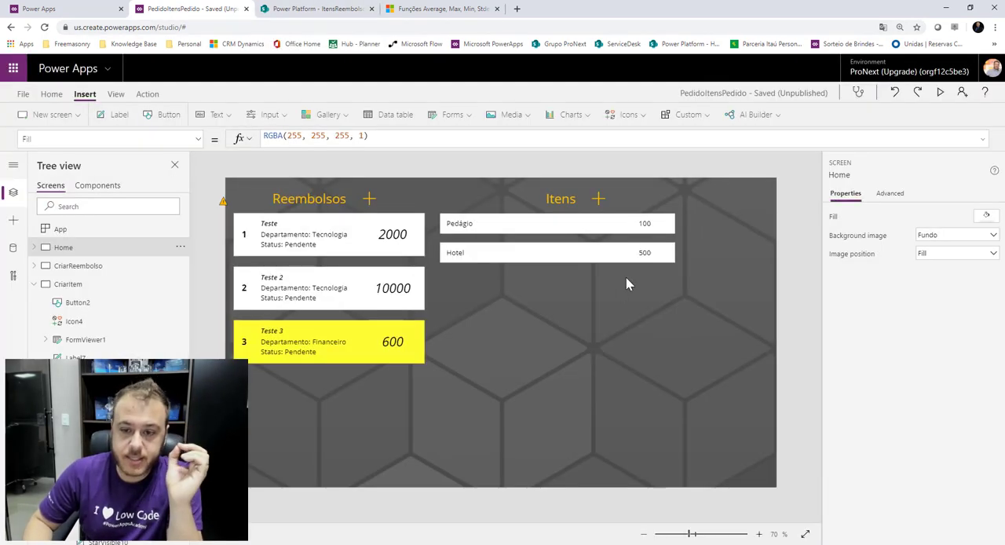
Move the item value label in the items gallery leftward to about X 335.
{"action": "left_click", "coordinate": [650, 233]}
{"action": "left_click_drag", "start_coordinate": [644, 222], "coordinate": [620, 224]}
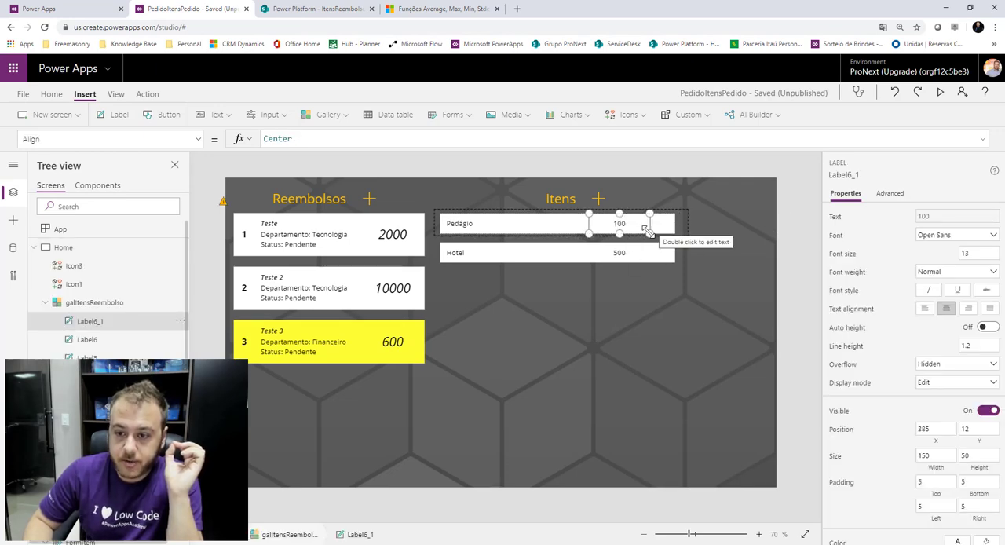
{"action": "left_click_drag", "start_coordinate": [617, 224], "coordinate": [599, 225]}
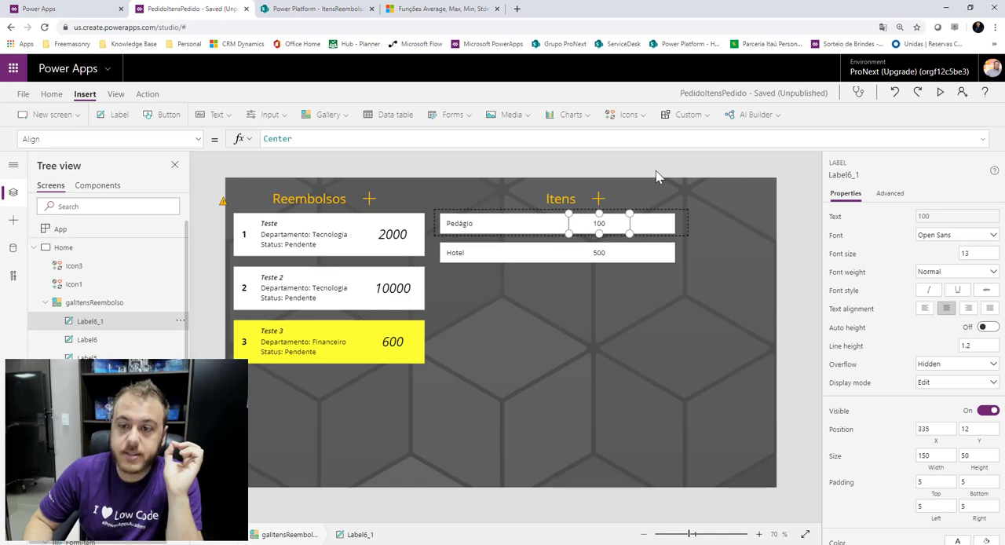
{"action": "left_click", "coordinate": [658, 228]}
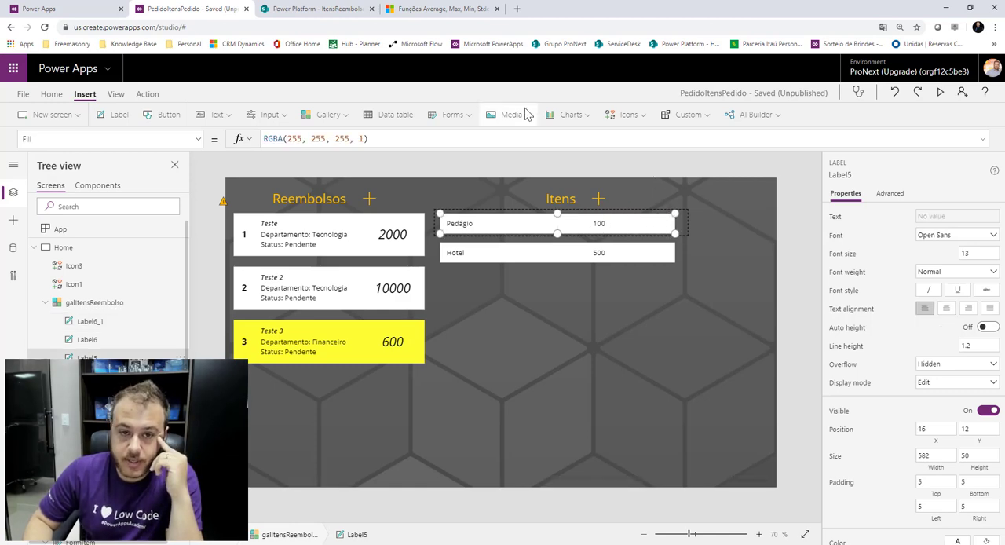
Insert an Edit icon into the items gallery and place it just right of the value label.
{"action": "left_click", "coordinate": [628, 116]}
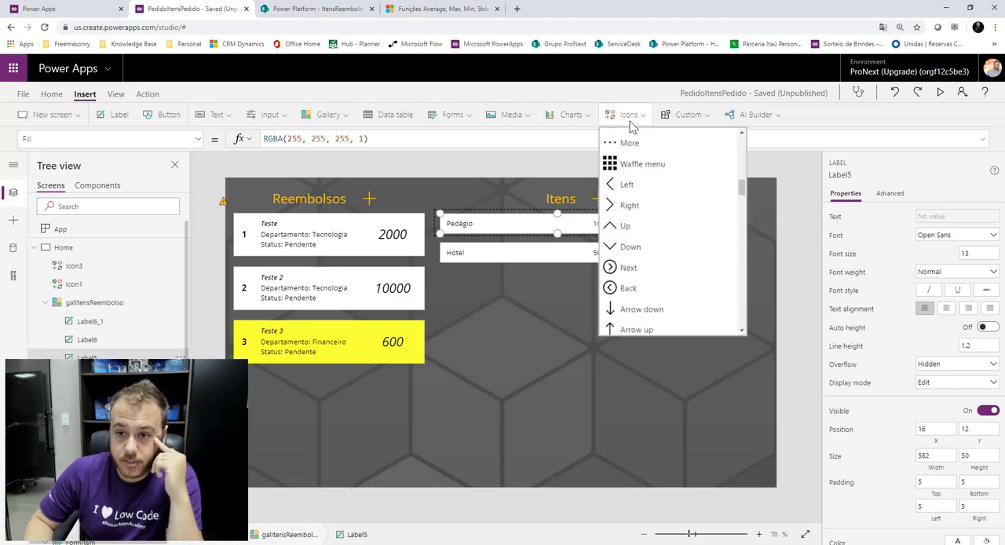
{"action": "left_click", "coordinate": [626, 180]}
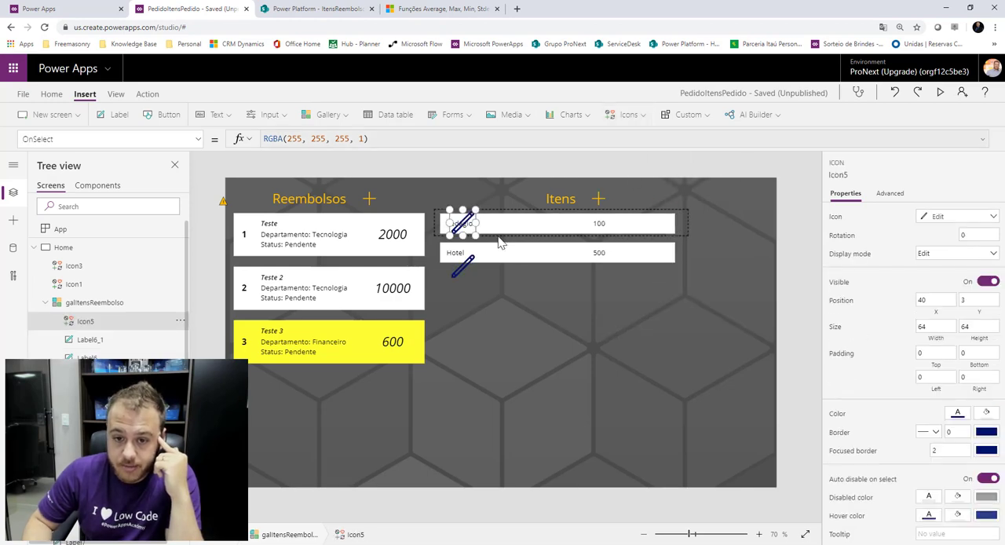
{"action": "mouse_move", "coordinate": [471, 213]}
{"action": "left_mouse_down"}
{"action": "mouse_move", "coordinate": [463, 226]}
{"action": "mouse_move", "coordinate": [623, 216]}
{"action": "mouse_move", "coordinate": [623, 226]}
{"action": "left_mouse_up"}
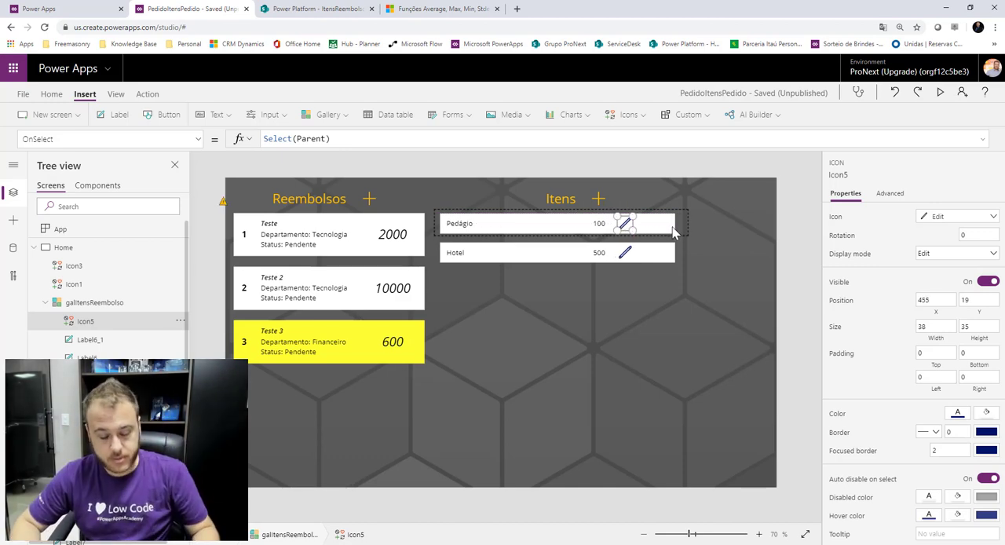
Duplicate the Edit icon, move the copy to the end of the item row and change it to a Trash icon.
{"action": "key", "text": "ctrl+c"}
{"action": "key", "text": "ctrl+v"}
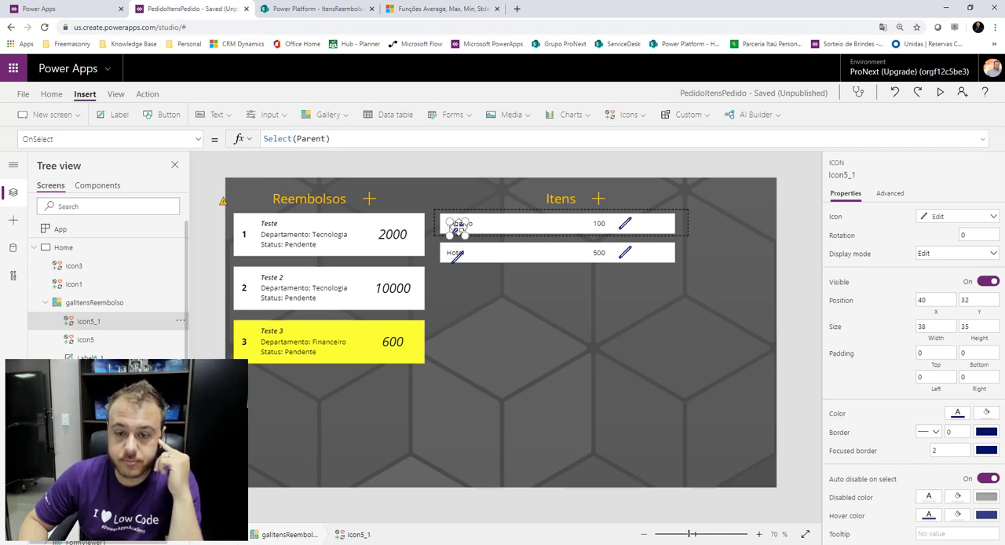
{"action": "left_click_drag", "start_coordinate": [459, 225], "coordinate": [657, 224]}
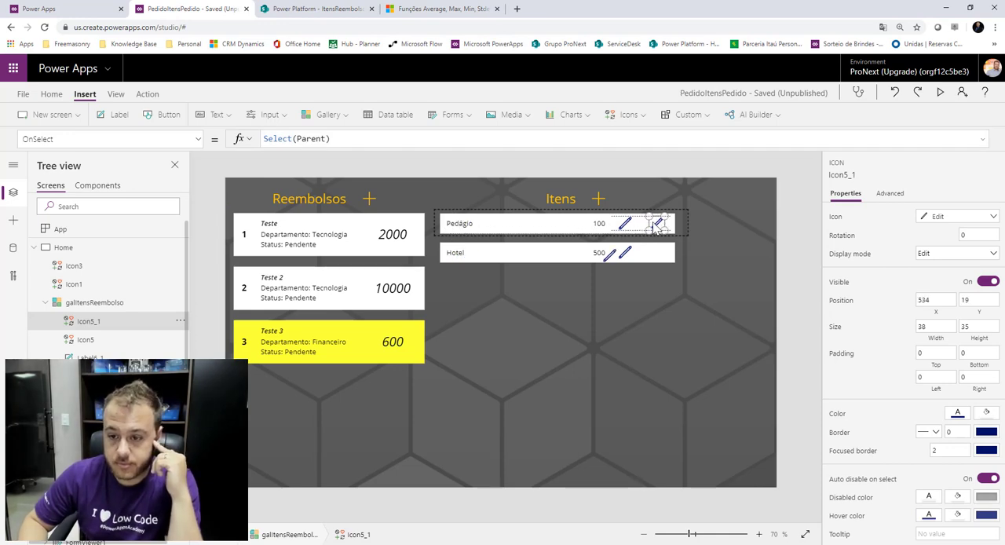
{"action": "left_click", "coordinate": [951, 222]}
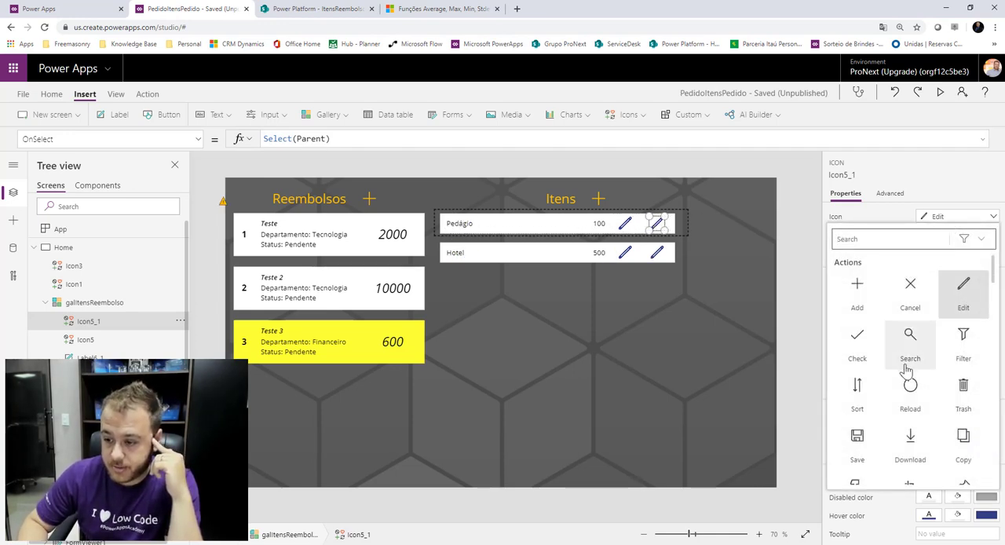
{"action": "scroll", "coordinate": [943, 362], "scroll_direction": "down", "scroll_amount": 1}
{"action": "left_click", "coordinate": [956, 349]}
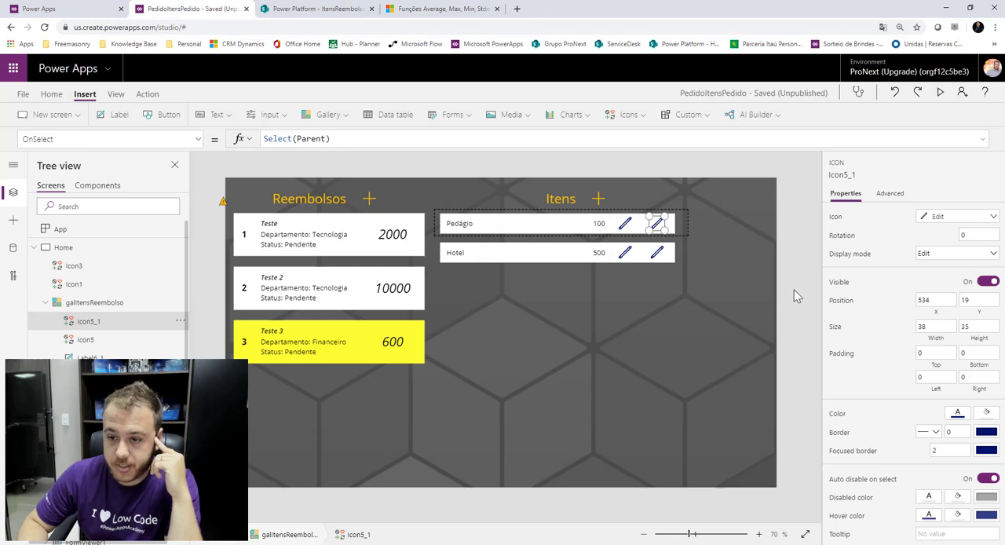
{"action": "left_click_drag", "start_coordinate": [658, 224], "coordinate": [652, 224]}
Color the Edit icon in the items gallery yellow.
{"action": "left_click", "coordinate": [632, 224]}
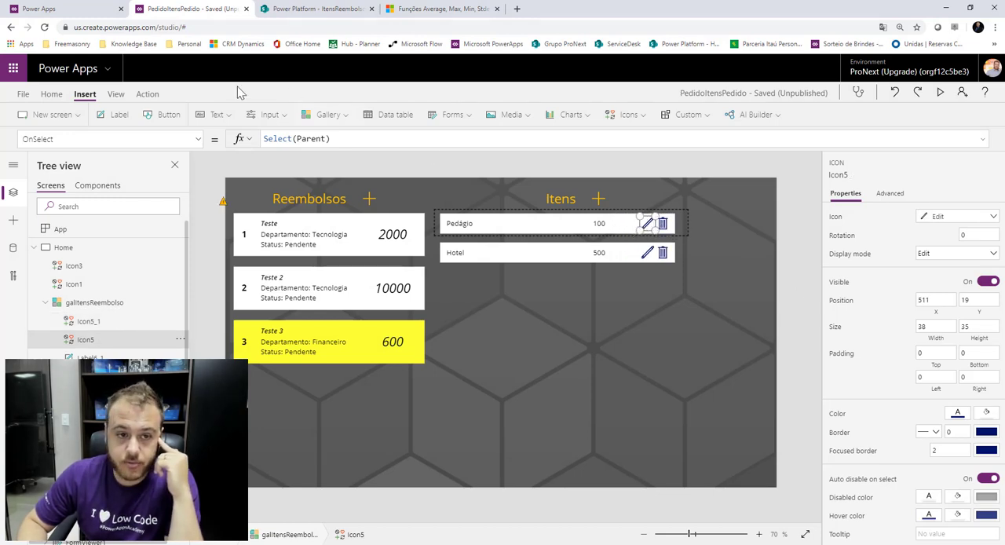
{"action": "left_click", "coordinate": [24, 94]}
{"action": "left_click", "coordinate": [17, 102]}
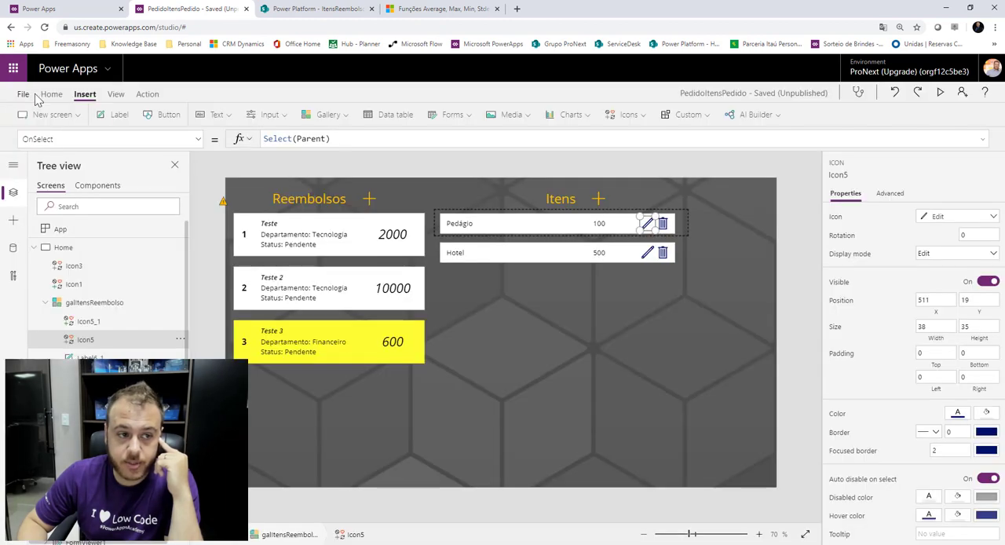
{"action": "left_click", "coordinate": [406, 114]}
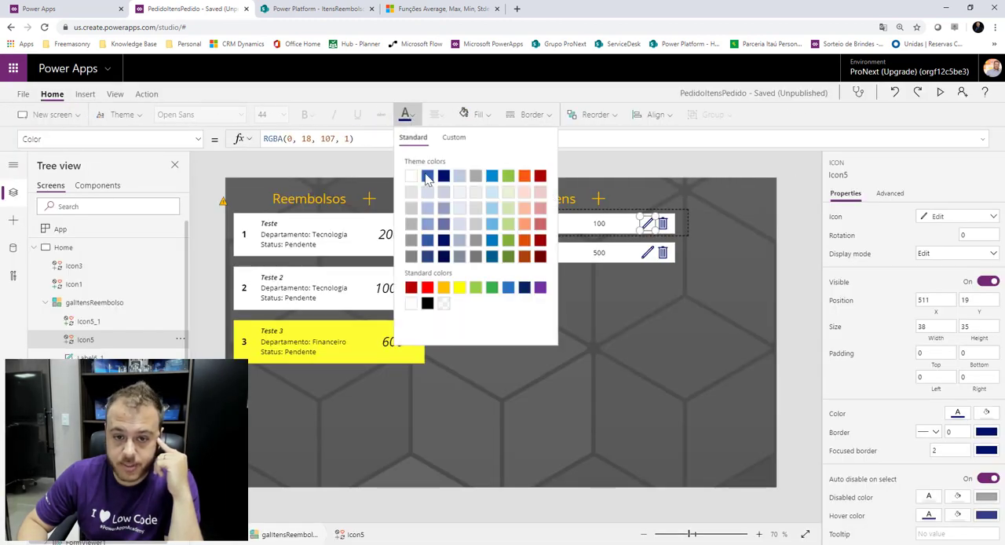
{"action": "left_click", "coordinate": [445, 289]}
Color the Trash icon in the items gallery red.
{"action": "left_click", "coordinate": [663, 224]}
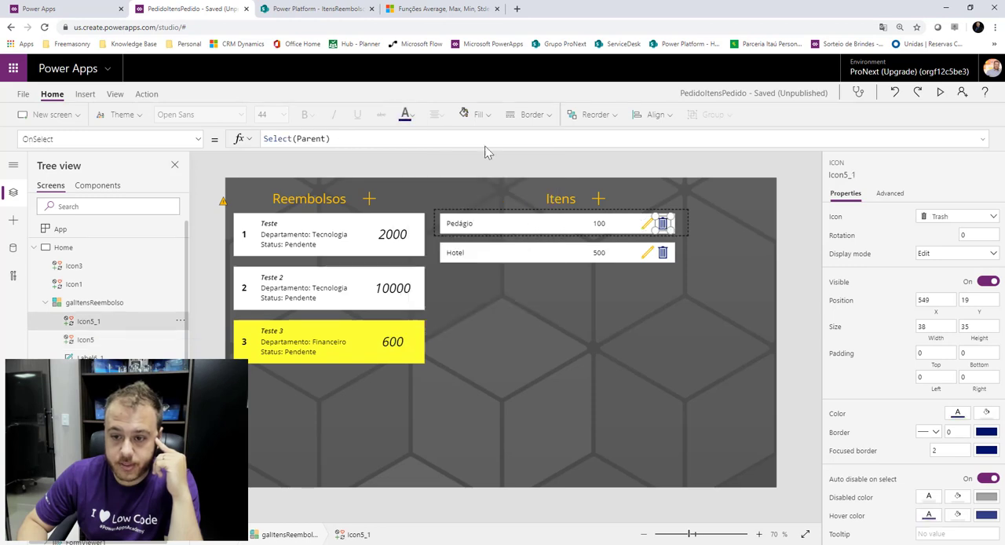
{"action": "left_click", "coordinate": [405, 114]}
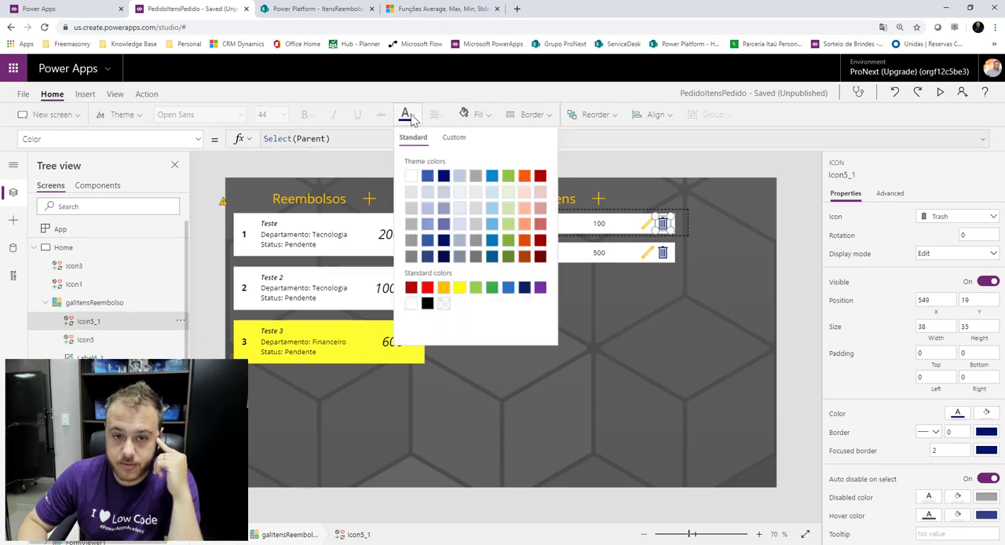
{"action": "left_click", "coordinate": [428, 291]}
{"action": "left_click", "coordinate": [692, 172]}
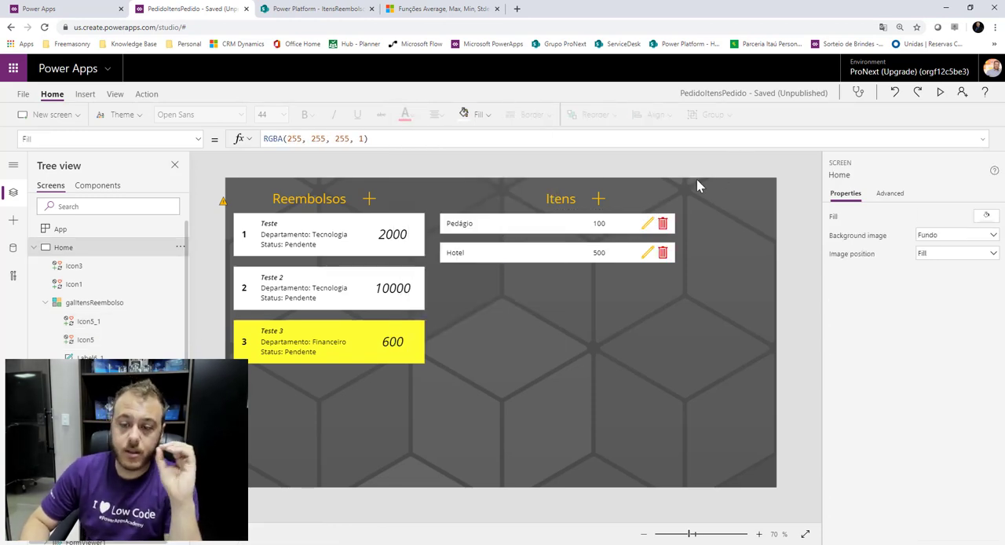
Set the items gallery Edit icon's OnSelect to EditForm(FormItem); Navigate(CriarItem).
{"action": "left_click", "coordinate": [644, 224]}
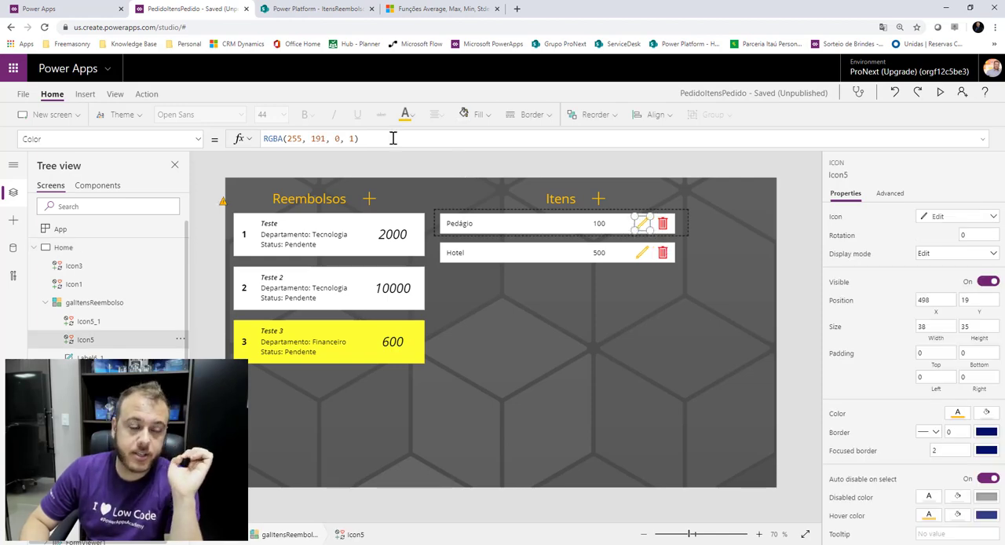
{"action": "left_click", "coordinate": [198, 141]}
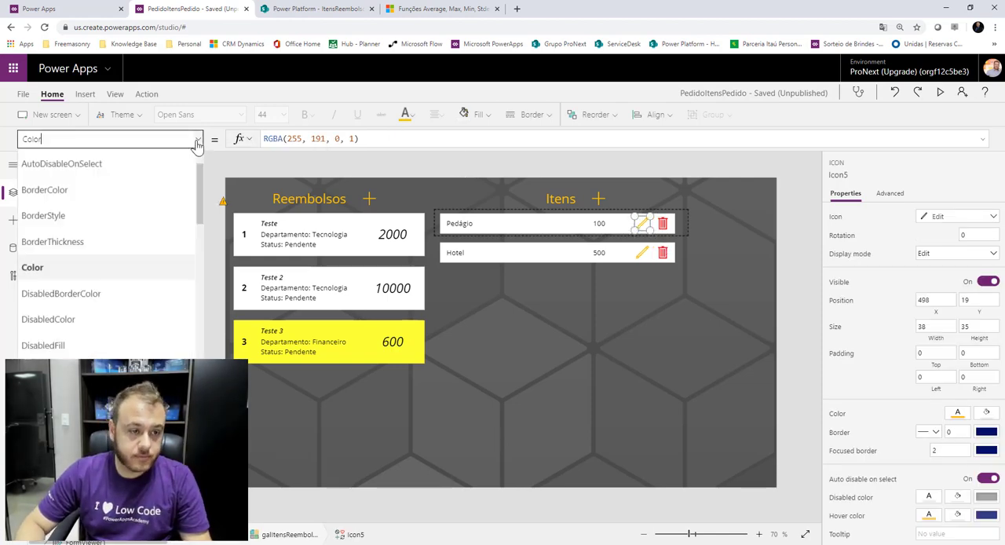
{"action": "scroll", "coordinate": [97, 319], "scroll_direction": "down", "scroll_amount": 5}
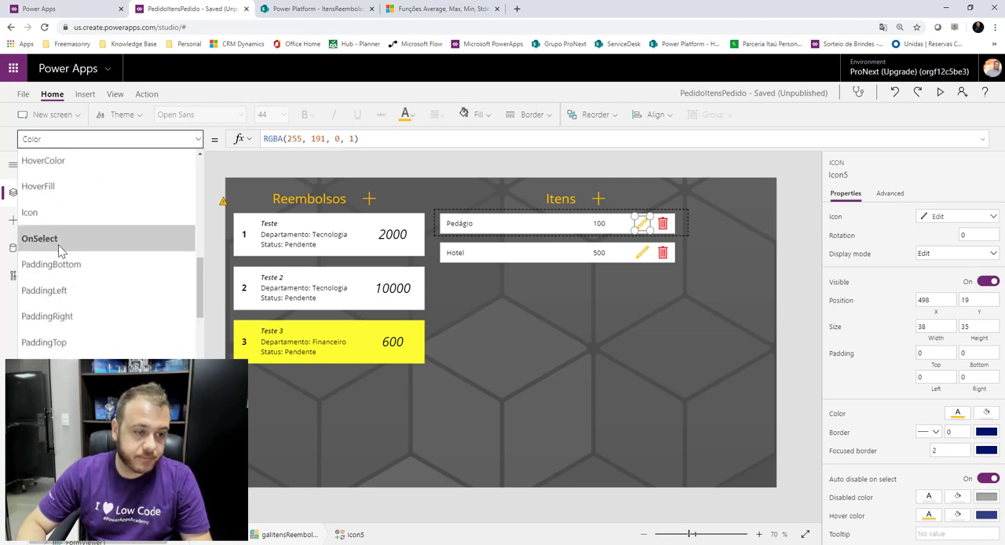
{"action": "left_click", "coordinate": [61, 250]}
{"action": "left_click", "coordinate": [343, 139]}
{"action": "key", "text": "ctrl+a"}
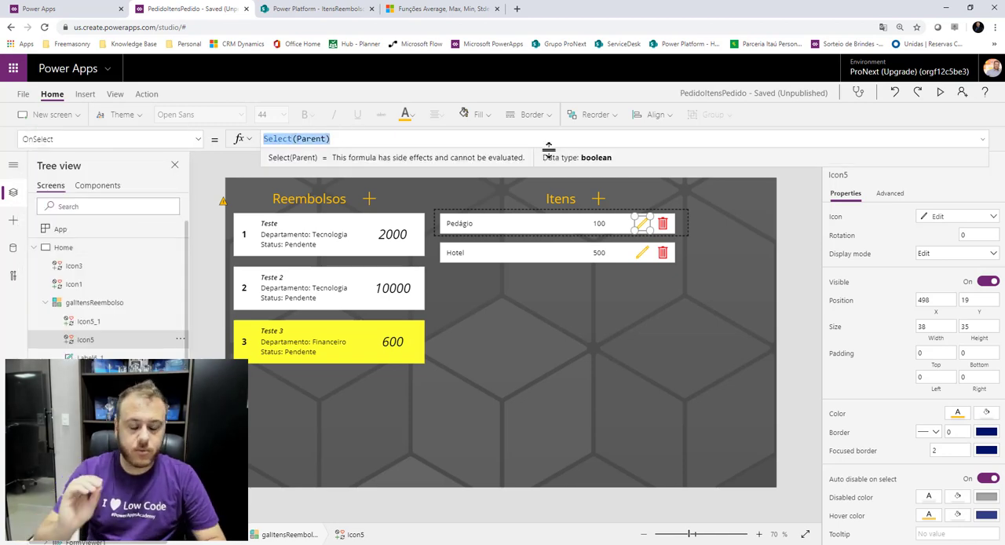
{"action": "type", "text": "Edit"}
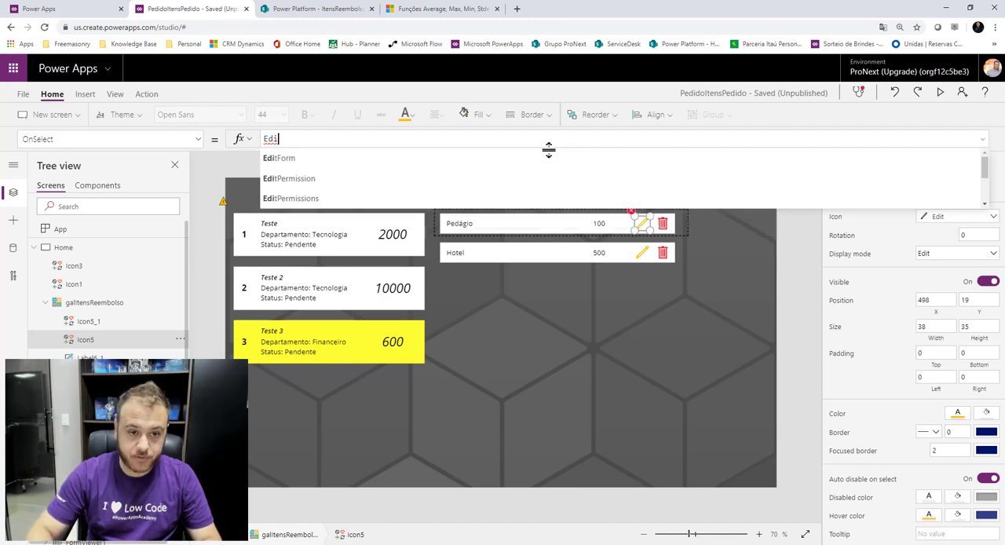
{"action": "left_click", "coordinate": [309, 157]}
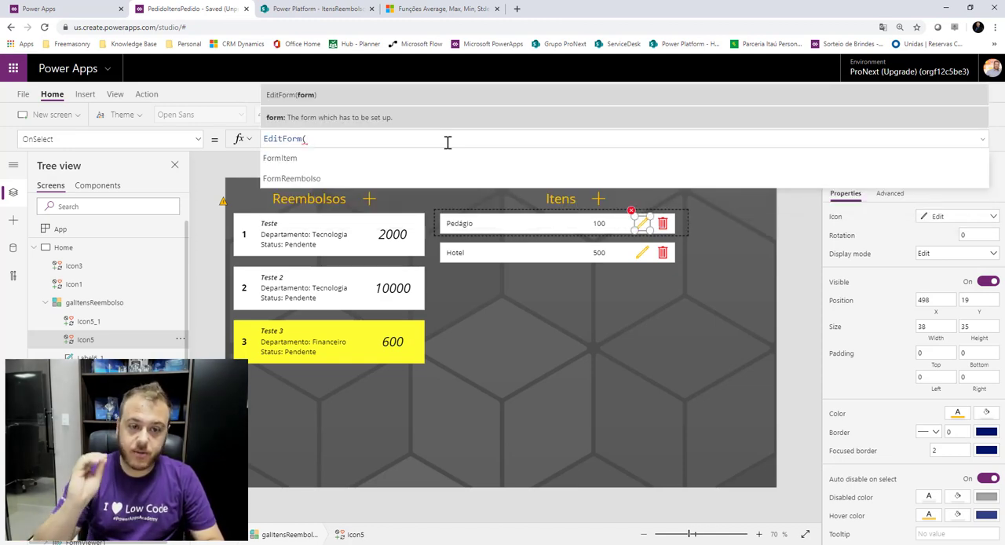
{"action": "left_click", "coordinate": [322, 159]}
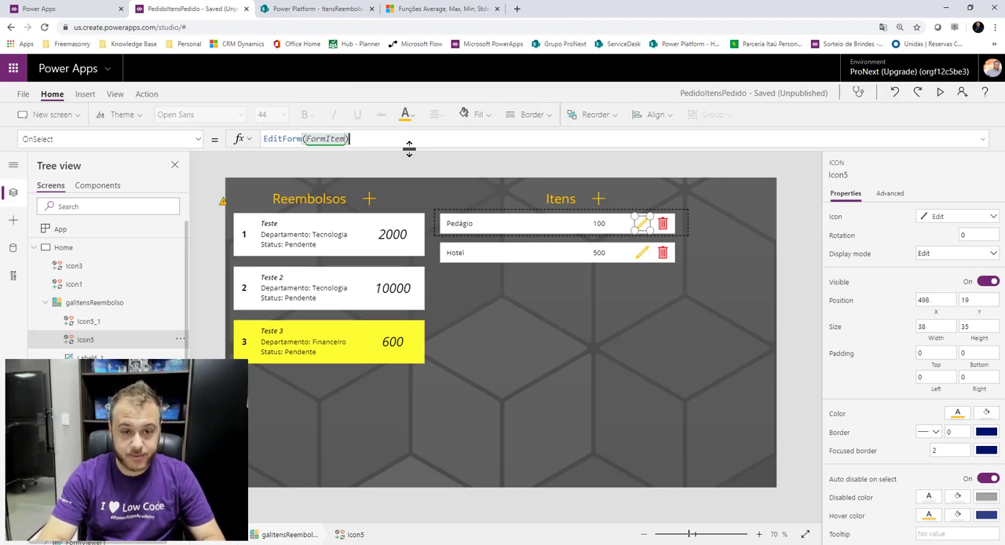
{"action": "type", "text": ";"}
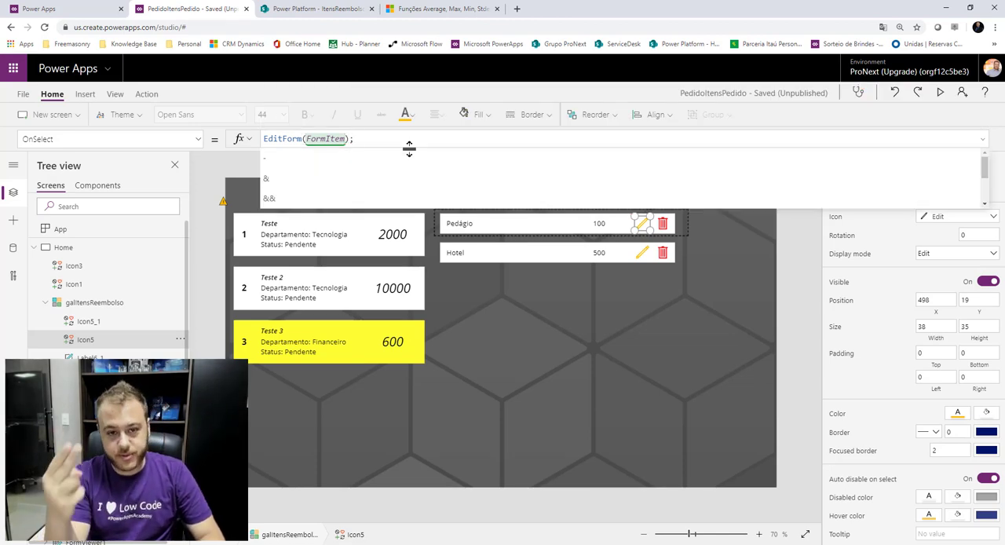
{"action": "type", "text": " Navigate("}
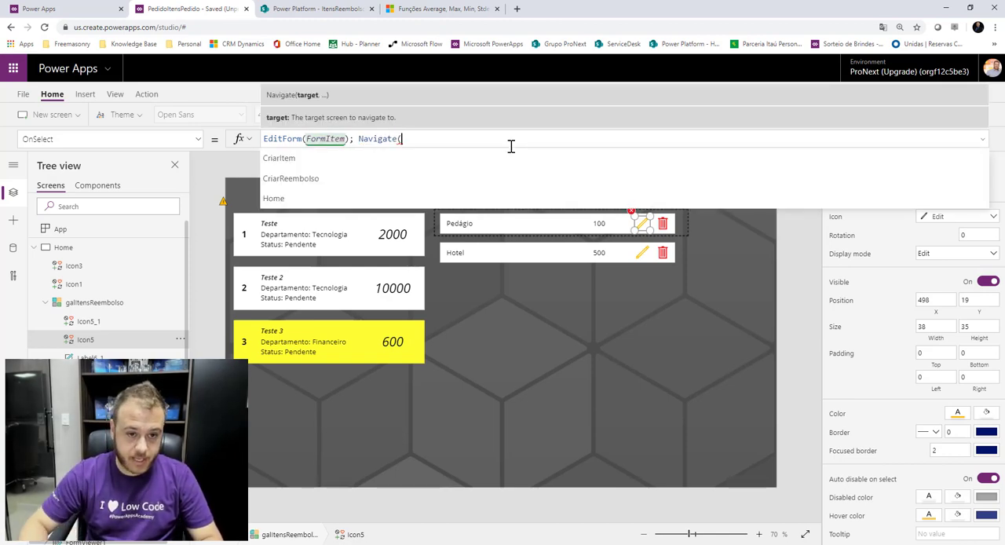
{"action": "left_click", "coordinate": [311, 163]}
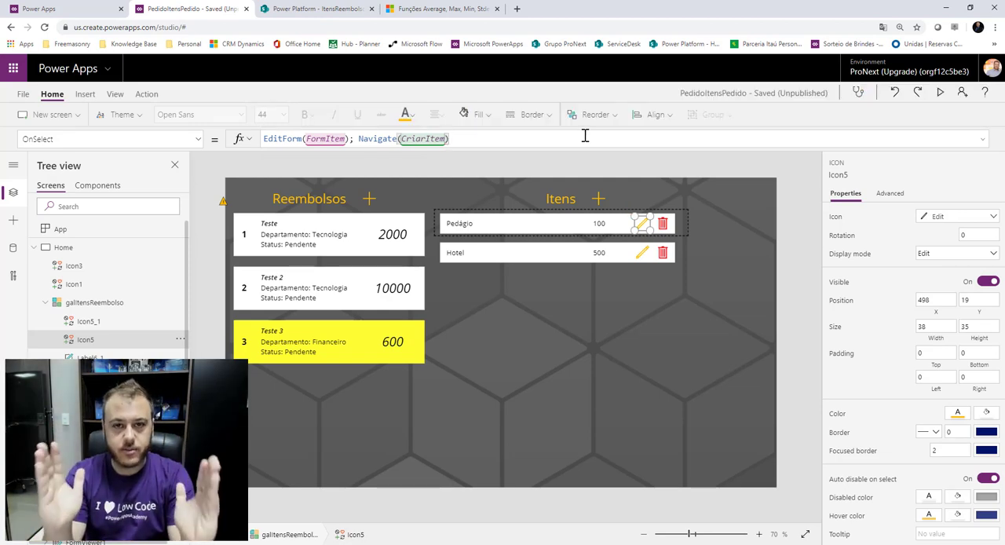
On the CriarItem screen, set the FormItem form's Item property to galItensReembolso.Selected.
{"action": "left_click", "coordinate": [33, 248]}
{"action": "left_click", "coordinate": [52, 284]}
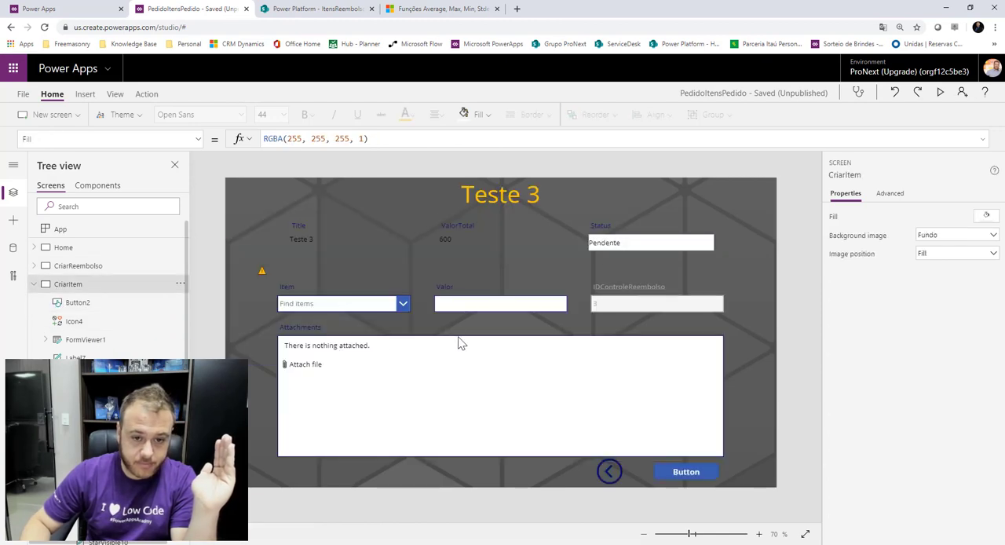
{"action": "left_click", "coordinate": [480, 335]}
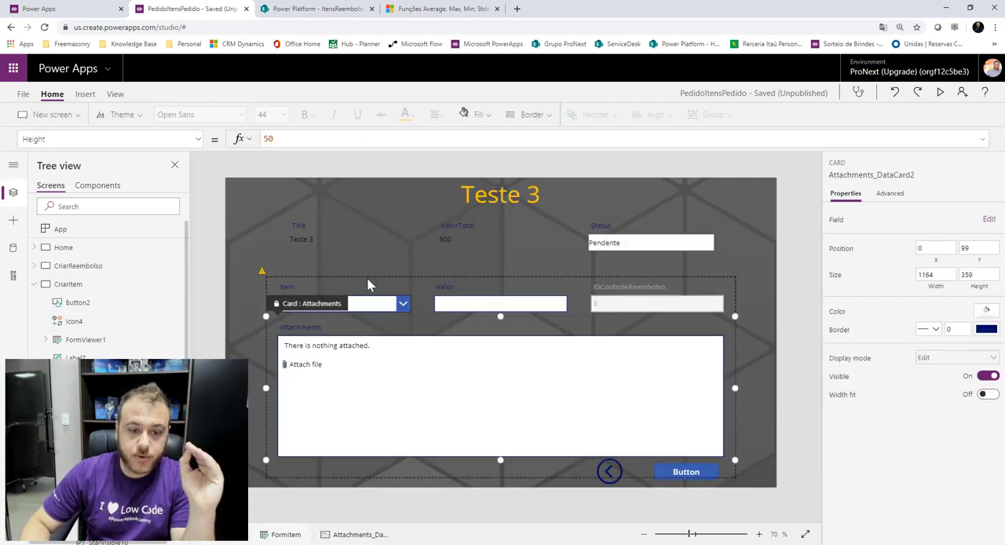
{"action": "left_click", "coordinate": [369, 285]}
{"action": "left_click", "coordinate": [480, 334]}
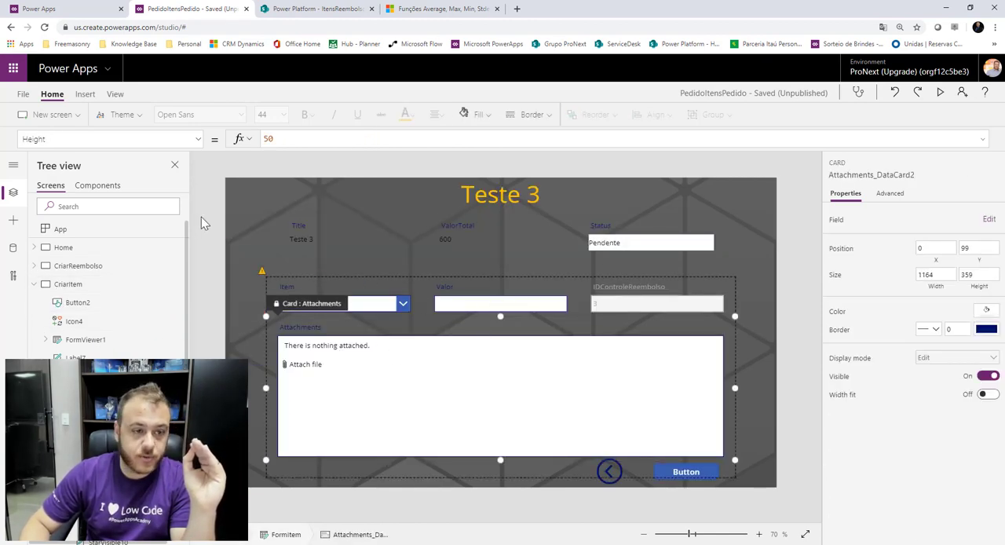
{"action": "left_click", "coordinate": [195, 139]}
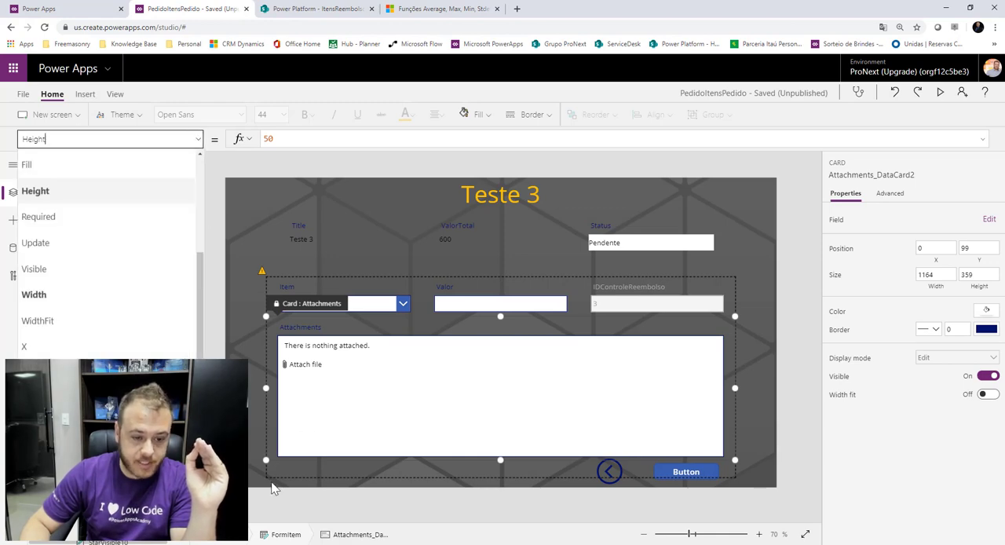
{"action": "left_click", "coordinate": [264, 273]}
{"action": "left_click", "coordinate": [210, 252]}
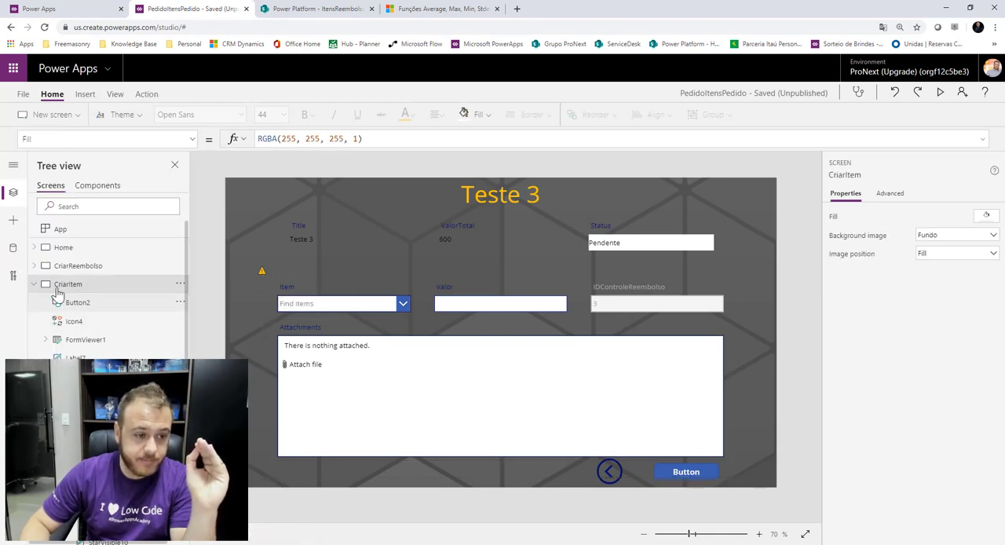
{"action": "left_click", "coordinate": [266, 276]}
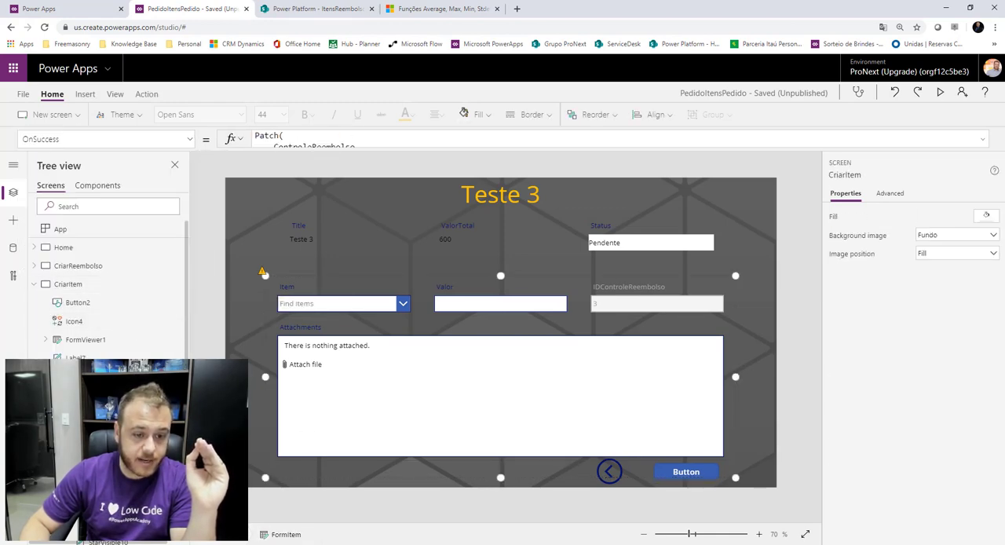
{"action": "left_click", "coordinate": [195, 139]}
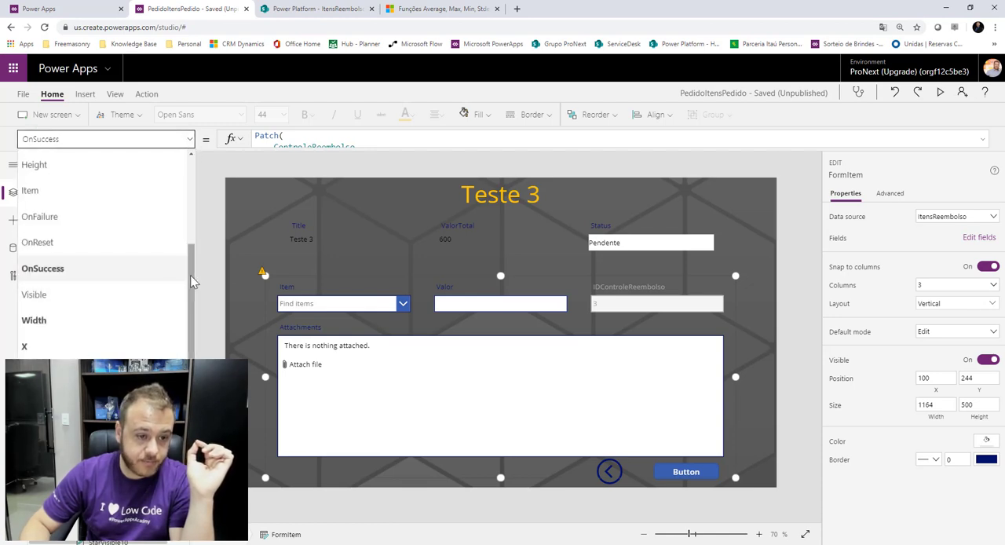
{"action": "left_click_drag", "start_coordinate": [186, 277], "coordinate": [193, 225]}
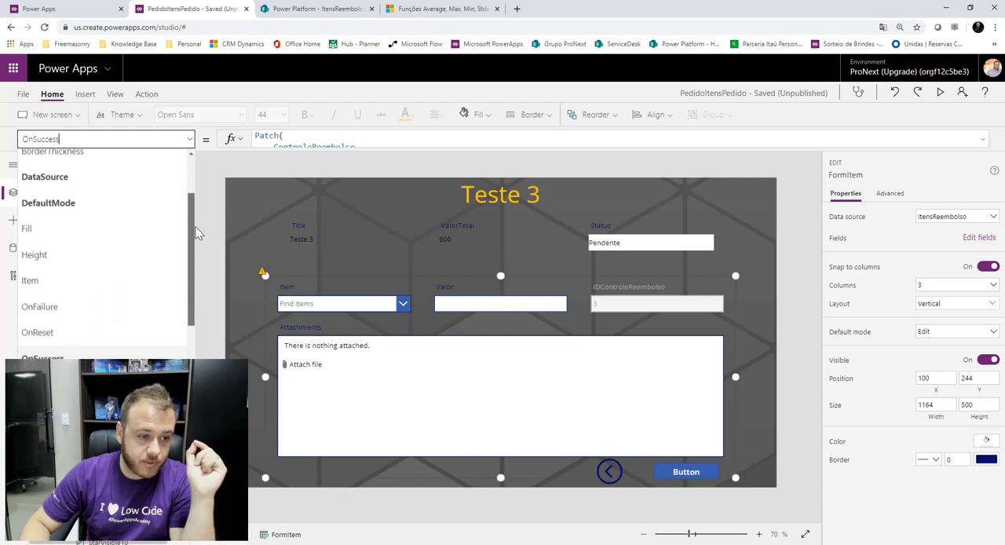
{"action": "left_click", "coordinate": [74, 286]}
{"action": "left_click", "coordinate": [287, 139]}
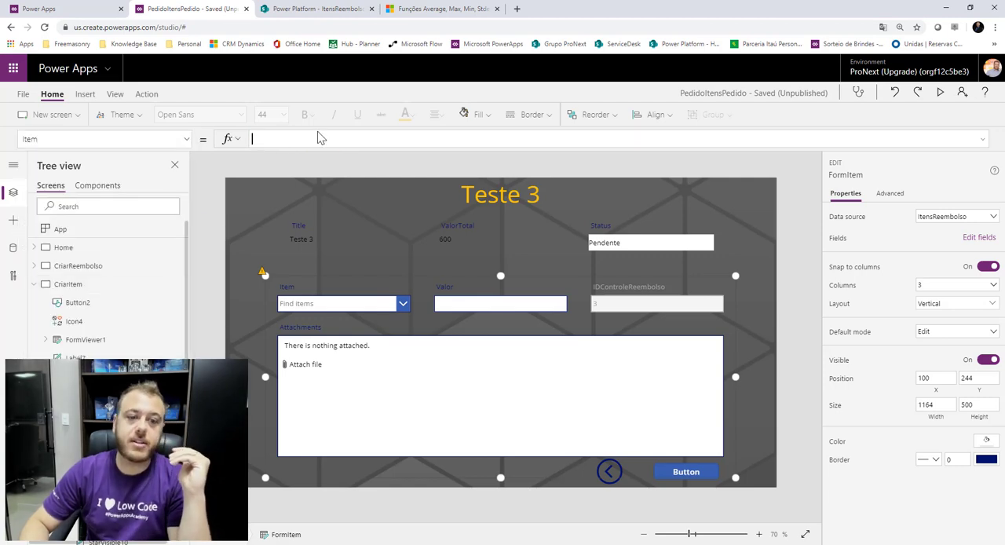
{"action": "type", "text": "gal"}
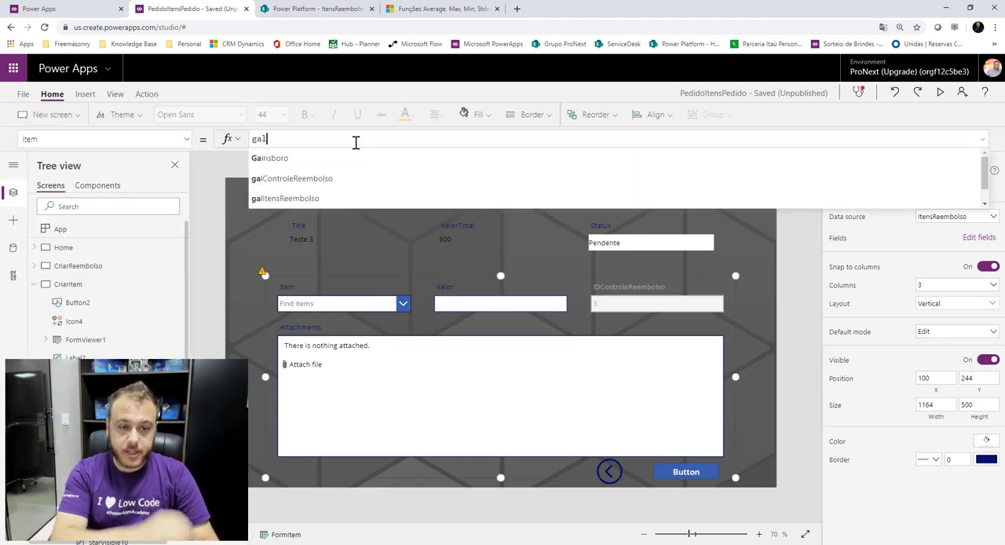
{"action": "left_click", "coordinate": [349, 180]}
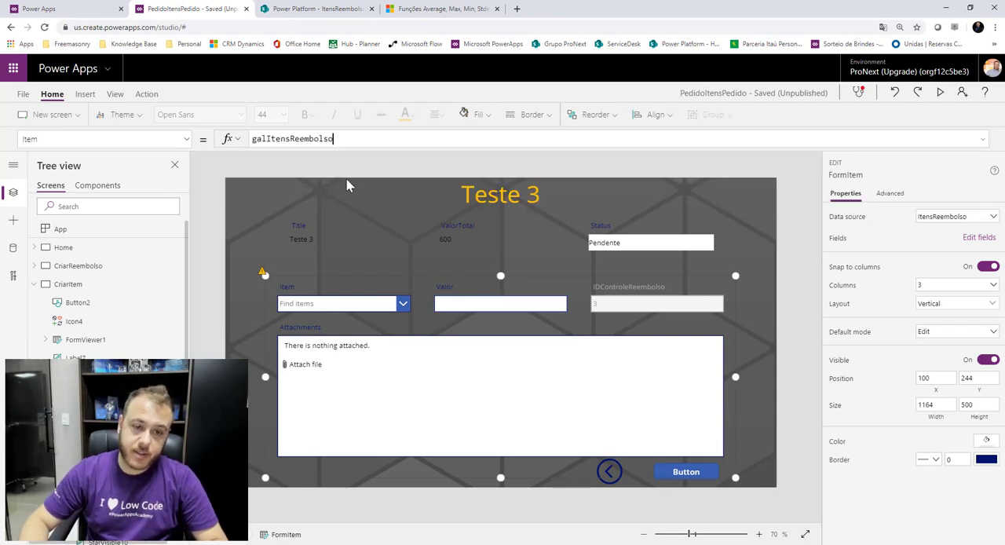
{"action": "type", "text": ".dr"}
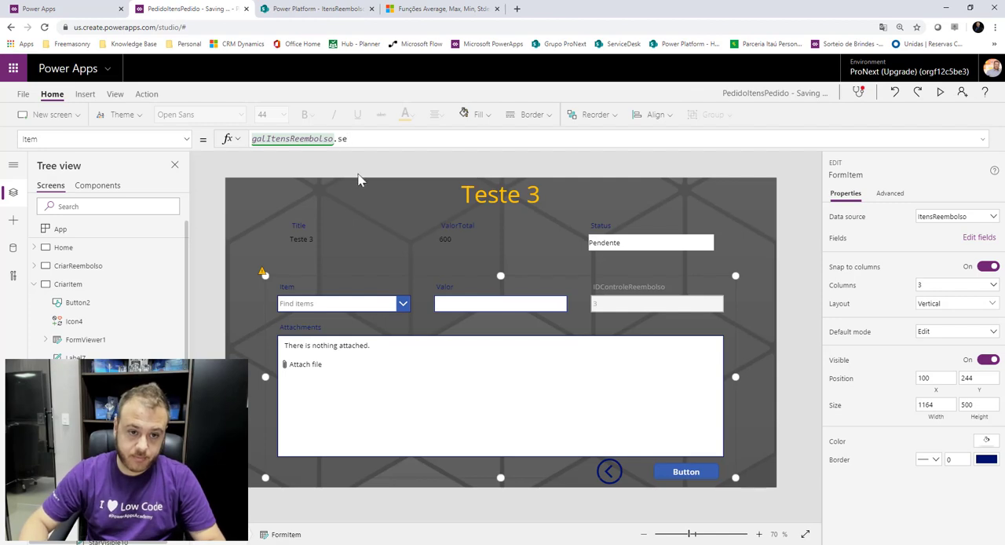
{"action": "left_click", "coordinate": [310, 161]}
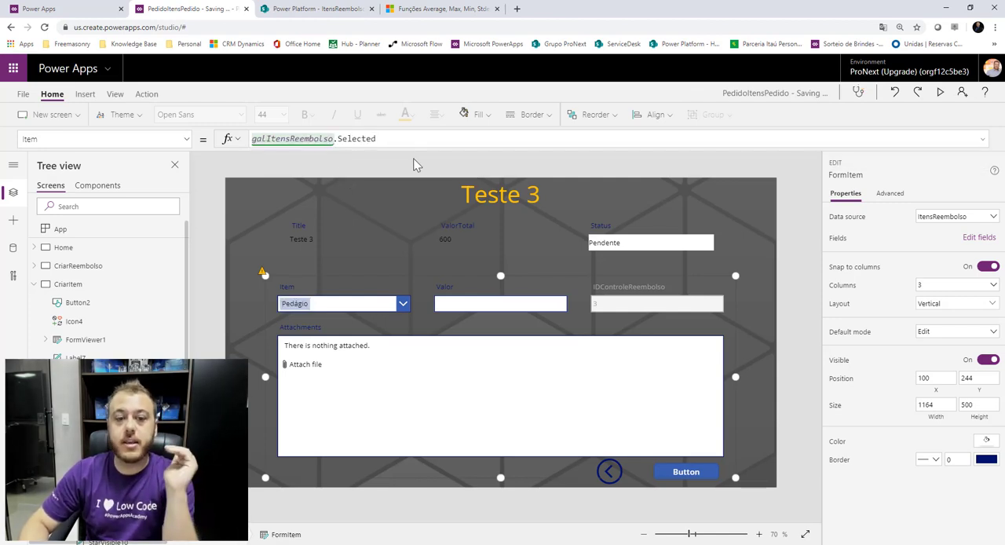
Preview the app and open the Pedágio and Hotel items through their Edit icons, returning to Home each time.
{"action": "left_click", "coordinate": [139, 283]}
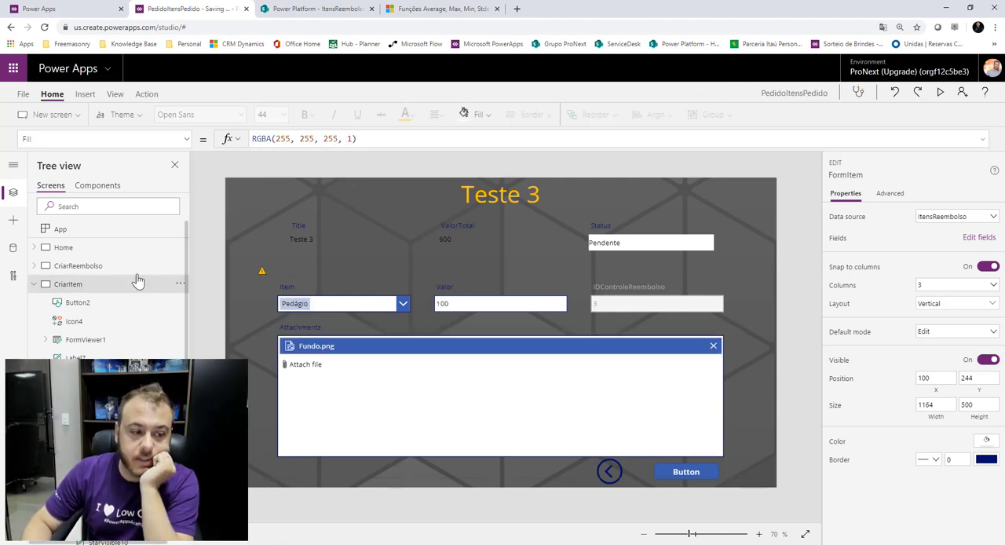
{"action": "left_click", "coordinate": [78, 249]}
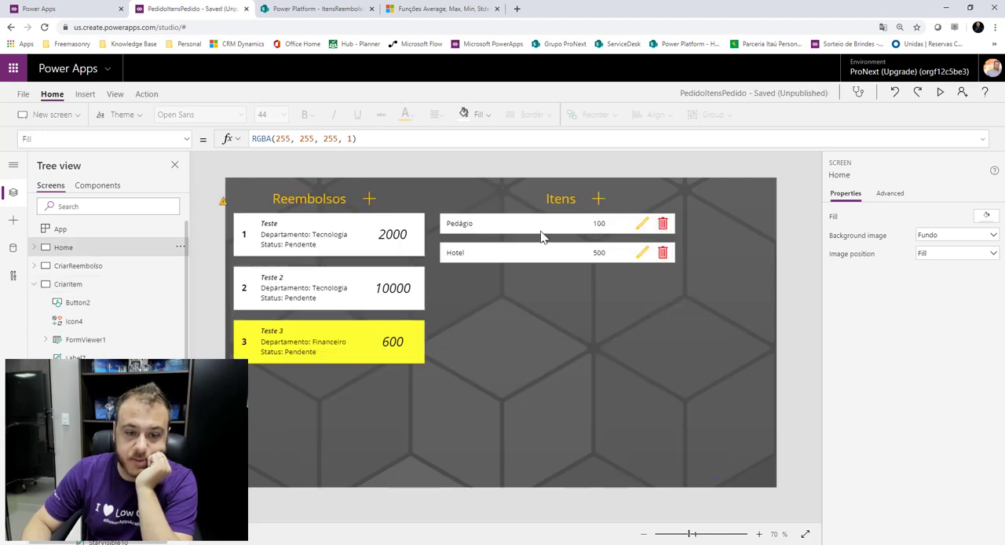
{"action": "left_click", "coordinate": [941, 93]}
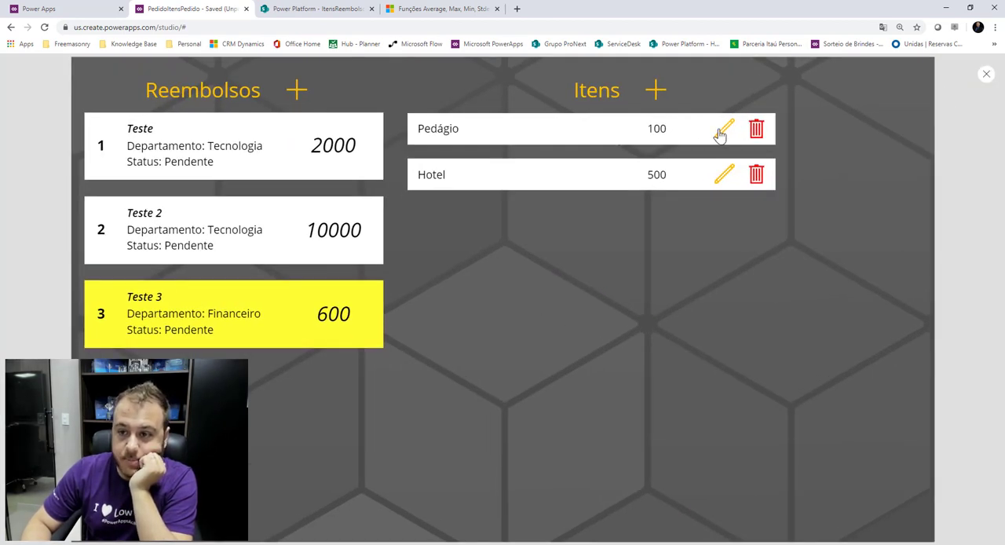
{"action": "left_click", "coordinate": [722, 131]}
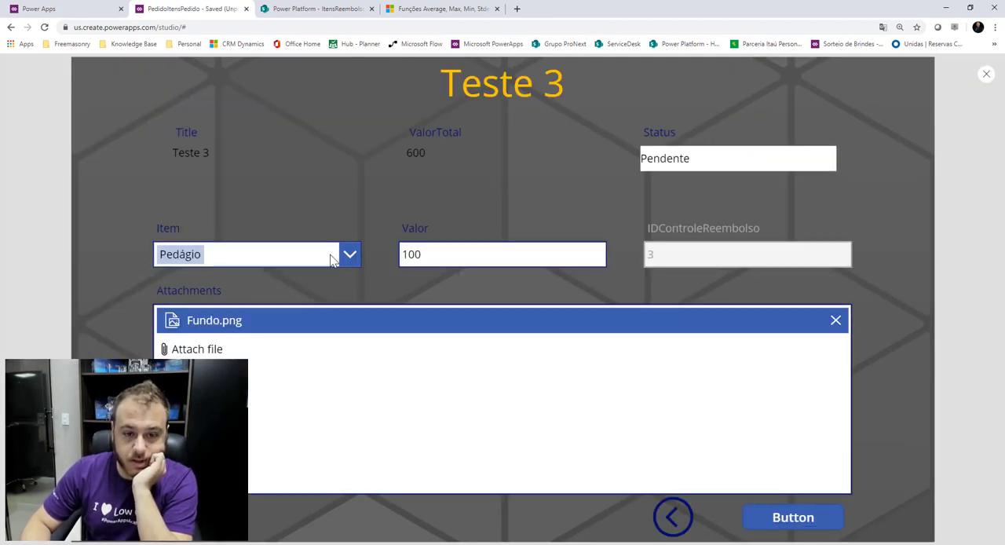
{"action": "left_click", "coordinate": [671, 518]}
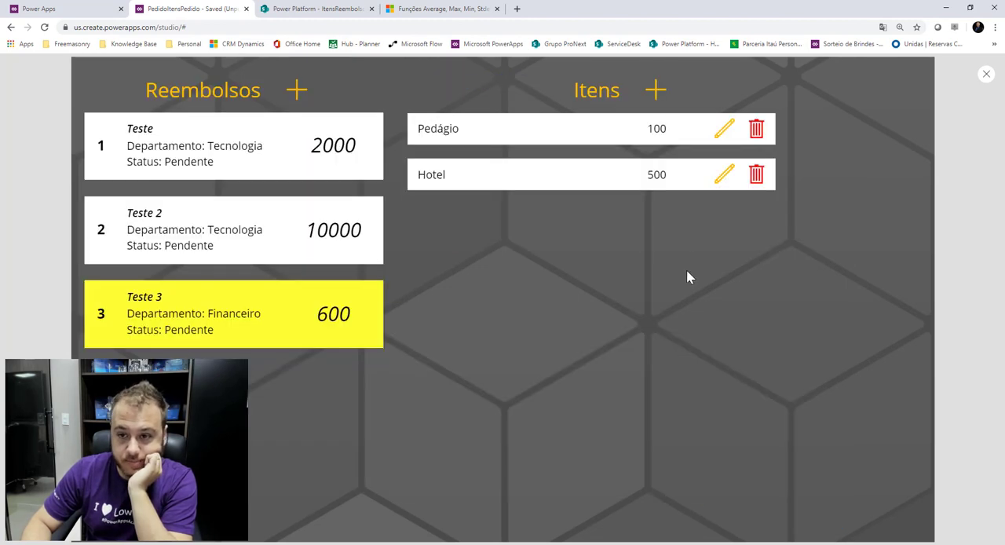
{"action": "left_click", "coordinate": [725, 176]}
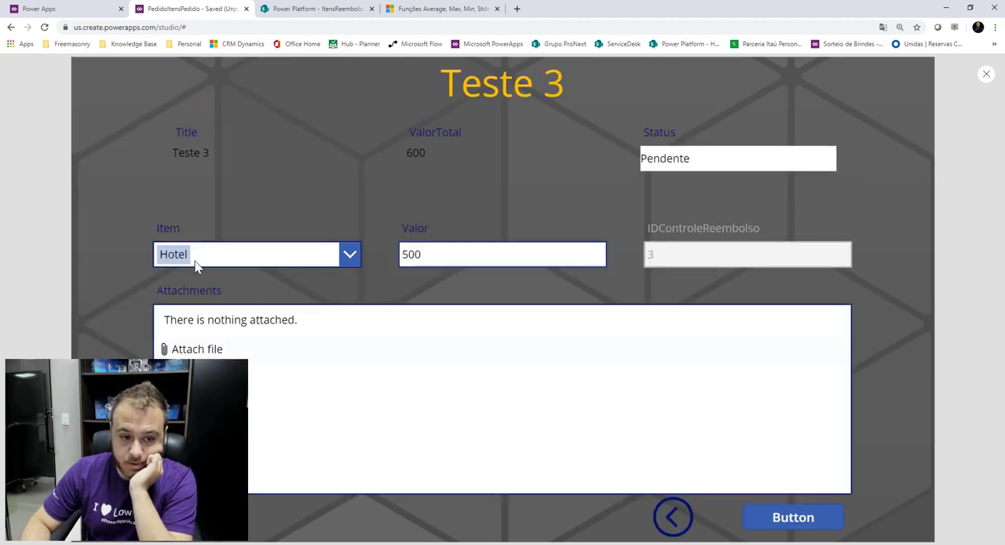
{"action": "left_click", "coordinate": [672, 518]}
Test adding a new item from the Itens plus icon, then restart the preview and return to Home.
{"action": "left_click", "coordinate": [657, 92]}
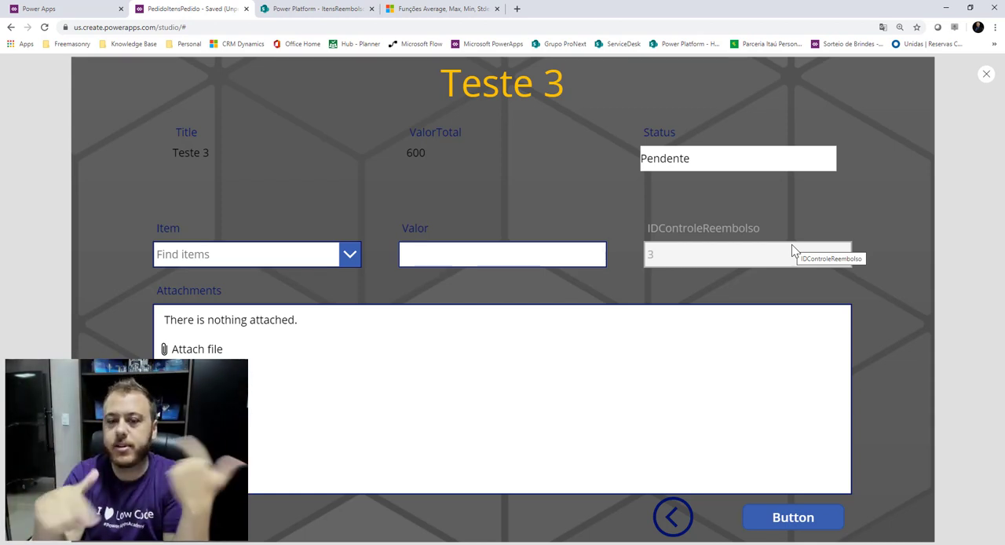
{"action": "left_click", "coordinate": [987, 74]}
{"action": "left_click", "coordinate": [599, 340]}
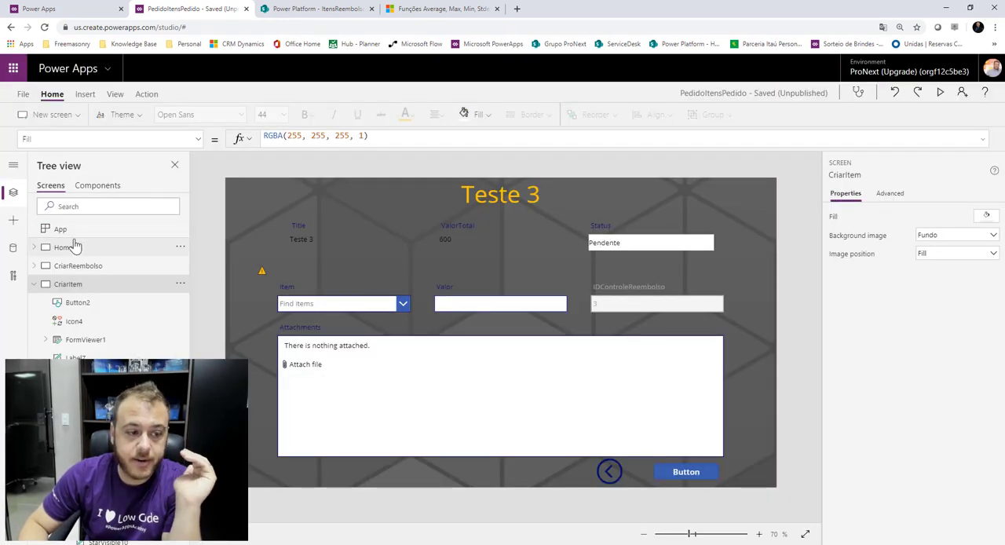
{"action": "left_click", "coordinate": [939, 92]}
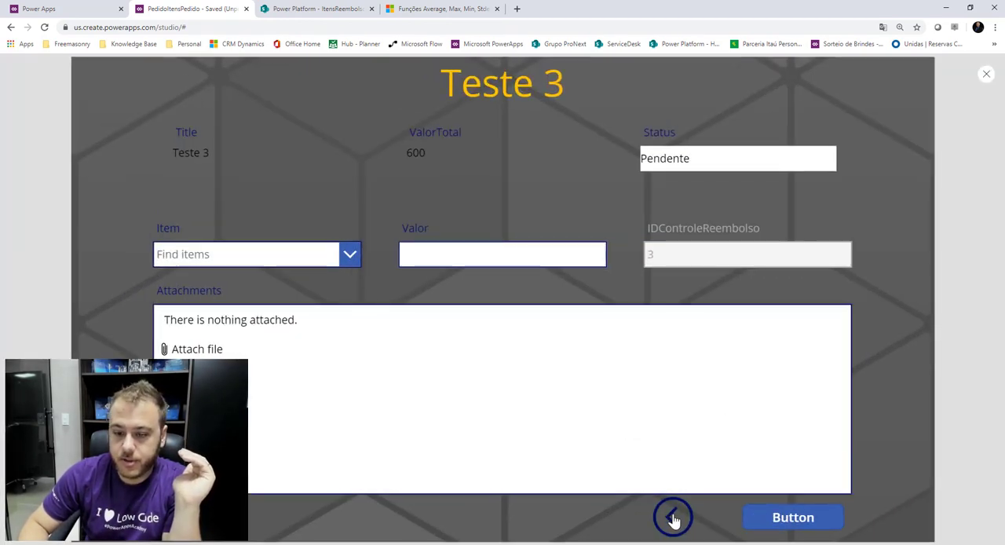
{"action": "left_click", "coordinate": [673, 518]}
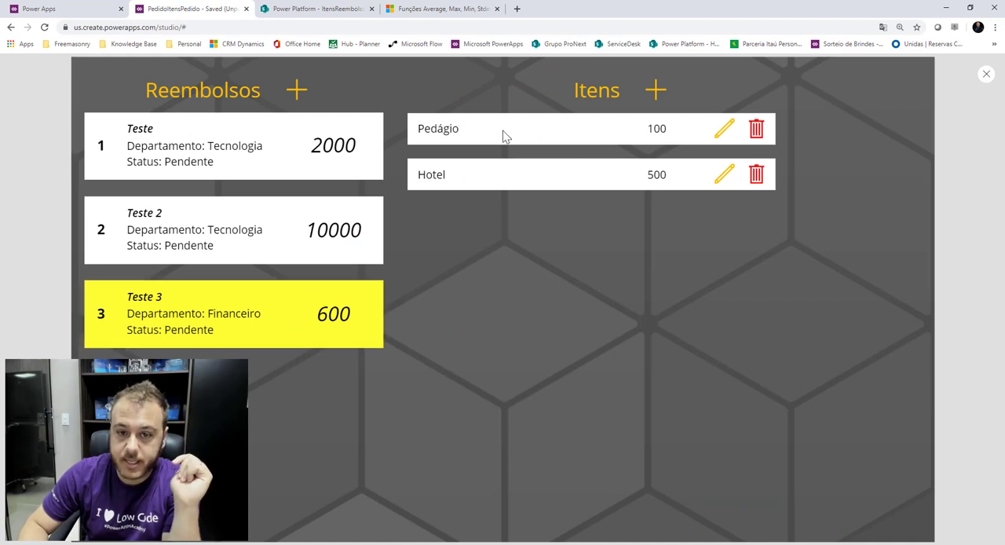
In preview, edit the Pedágio item's Valor to 200, save it, select Teste 3, and exit the preview.
{"action": "left_click", "coordinate": [721, 133]}
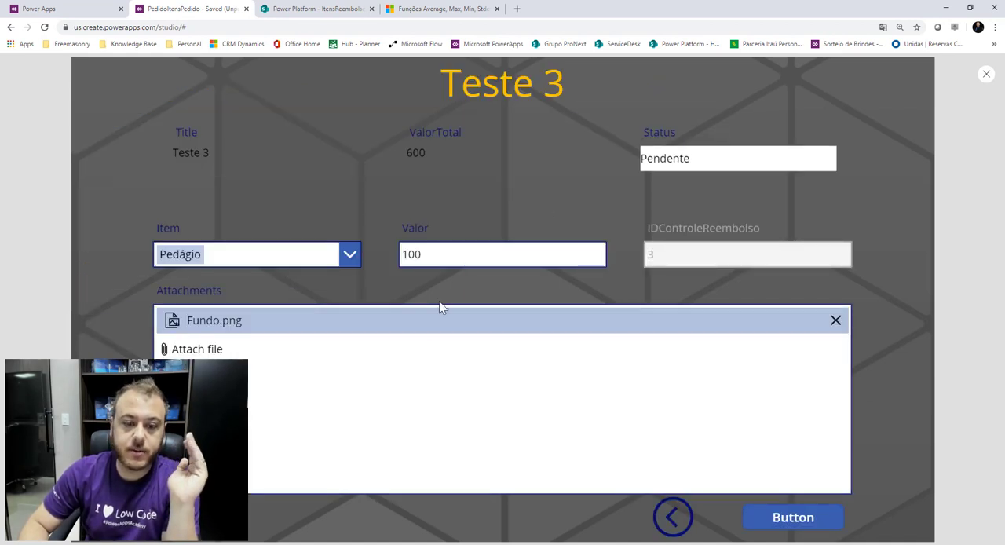
{"action": "left_click", "coordinate": [491, 258]}
{"action": "double_click", "coordinate": [491, 258]}
{"action": "type", "text": "200"}
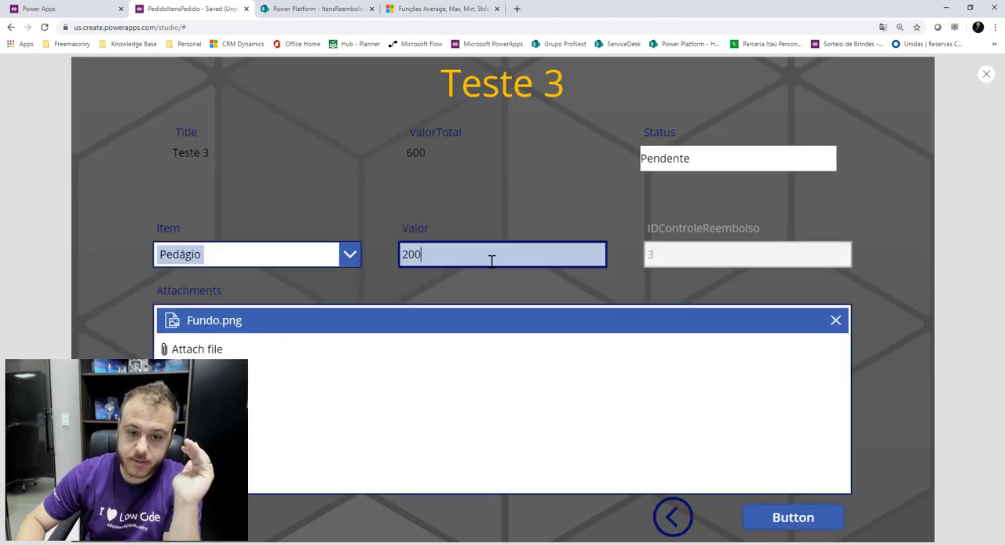
{"action": "left_click", "coordinate": [530, 282]}
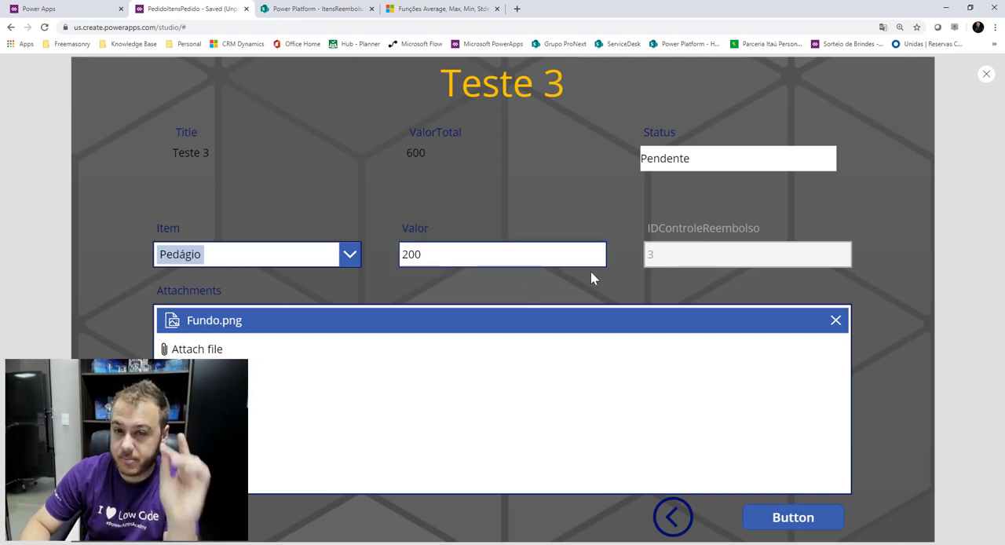
{"action": "left_click", "coordinate": [772, 520]}
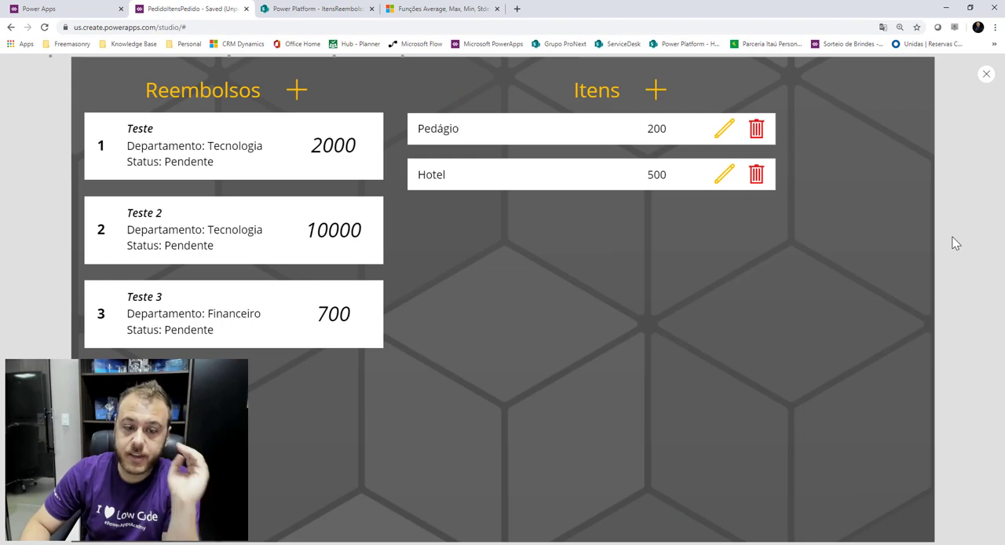
{"action": "left_click", "coordinate": [263, 314]}
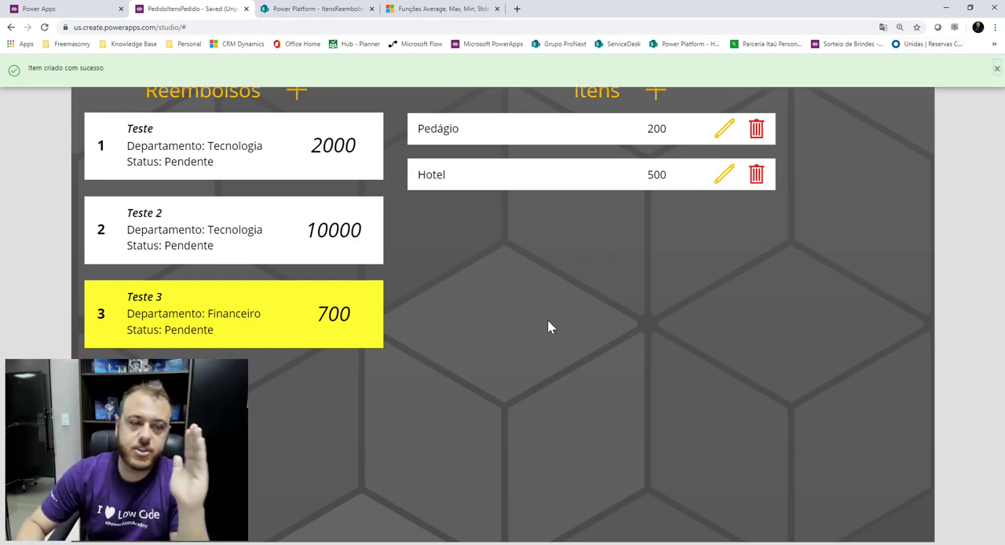
{"action": "left_click", "coordinate": [997, 68]}
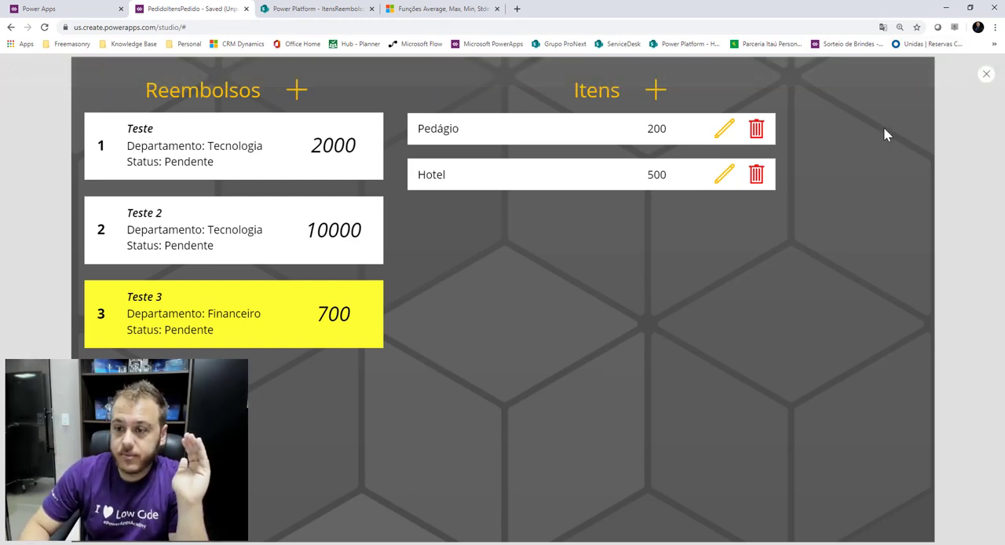
{"action": "left_click", "coordinate": [987, 76]}
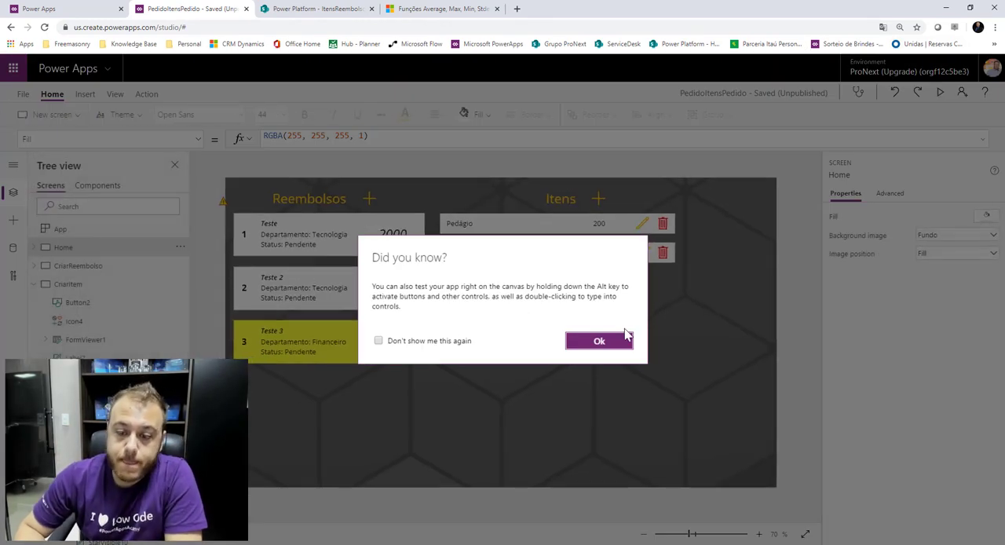
{"action": "left_click", "coordinate": [599, 341]}
Set the item gallery trash icon's OnSelect to Remove(ItensReembolso, ThisItem).
{"action": "left_click", "coordinate": [663, 225]}
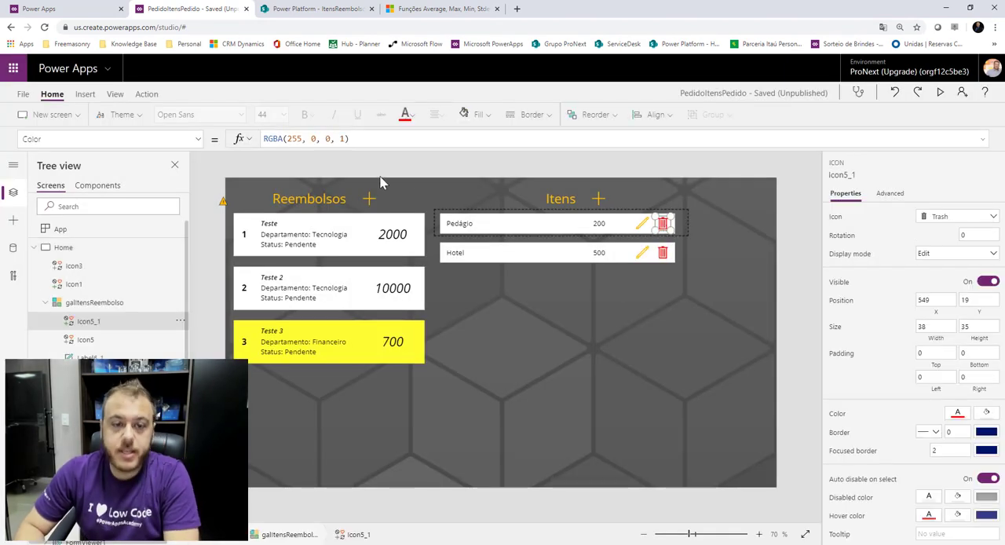
{"action": "left_click", "coordinate": [194, 139]}
{"action": "scroll", "coordinate": [106, 292], "scroll_direction": "down", "scroll_amount": 8}
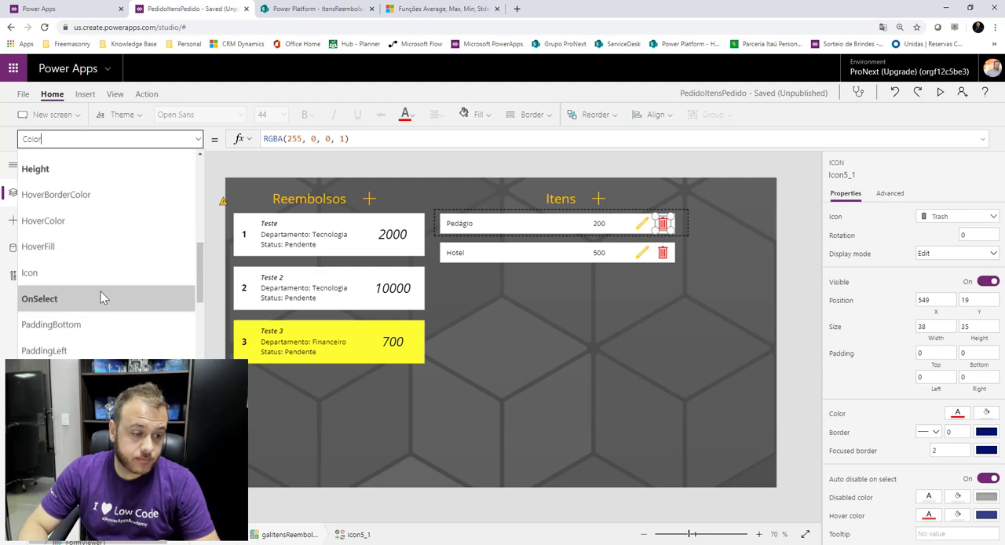
{"action": "scroll", "coordinate": [106, 295], "scroll_direction": "up", "scroll_amount": 3}
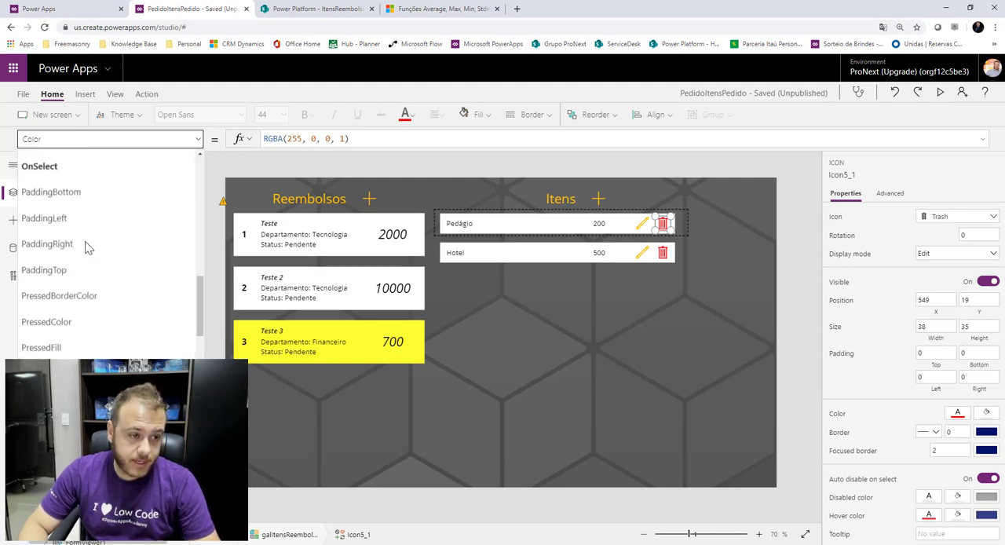
{"action": "left_click", "coordinate": [63, 275]}
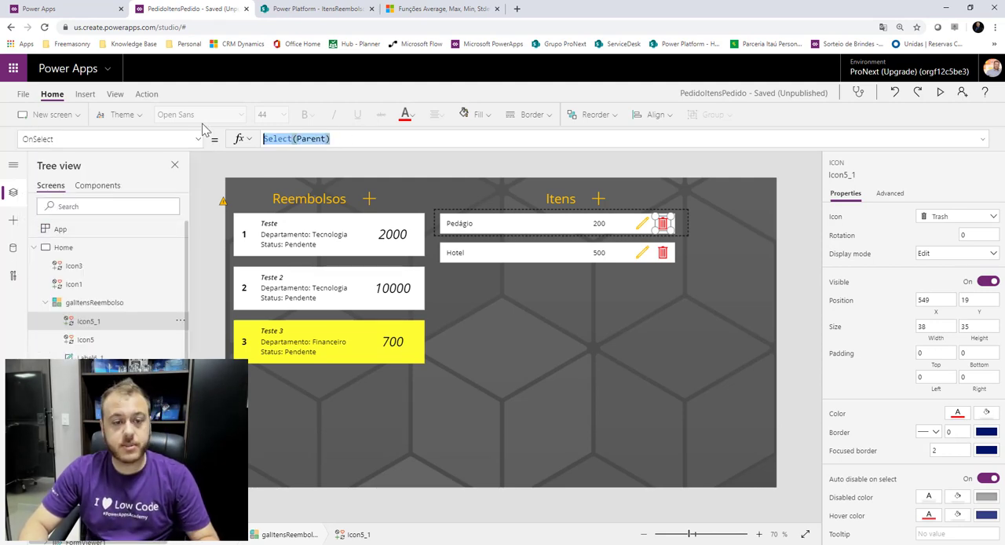
{"action": "type", "text": "Remo"}
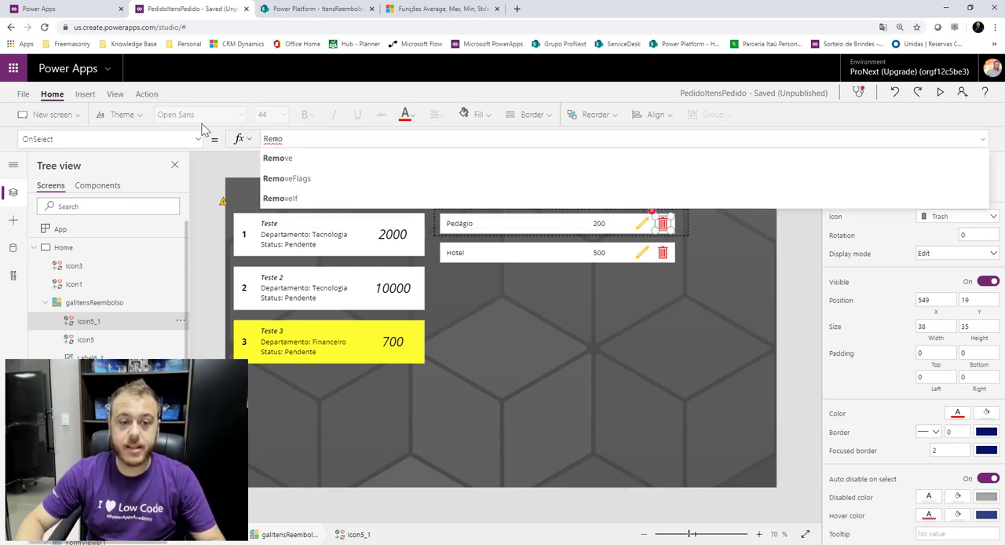
{"action": "left_click", "coordinate": [299, 157]}
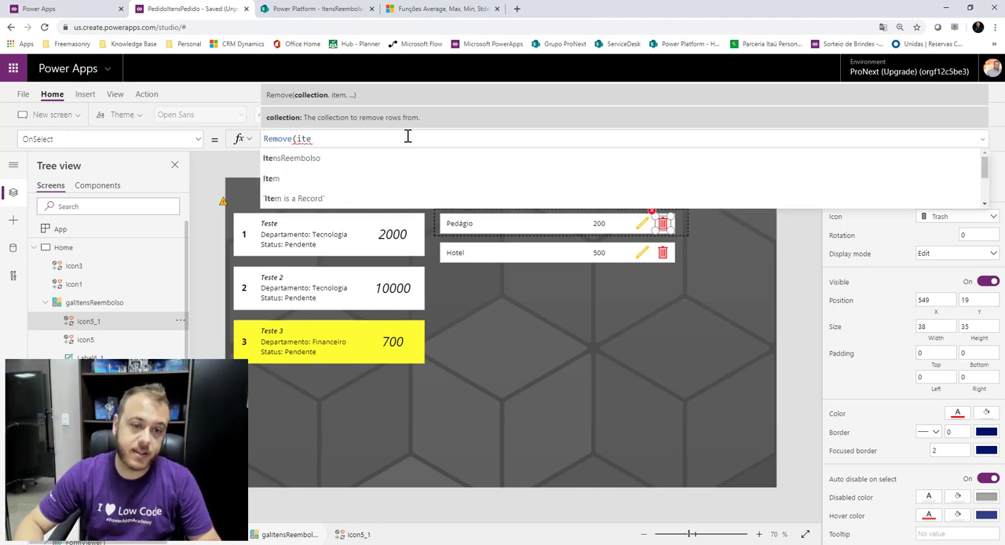
{"action": "left_click", "coordinate": [324, 157]}
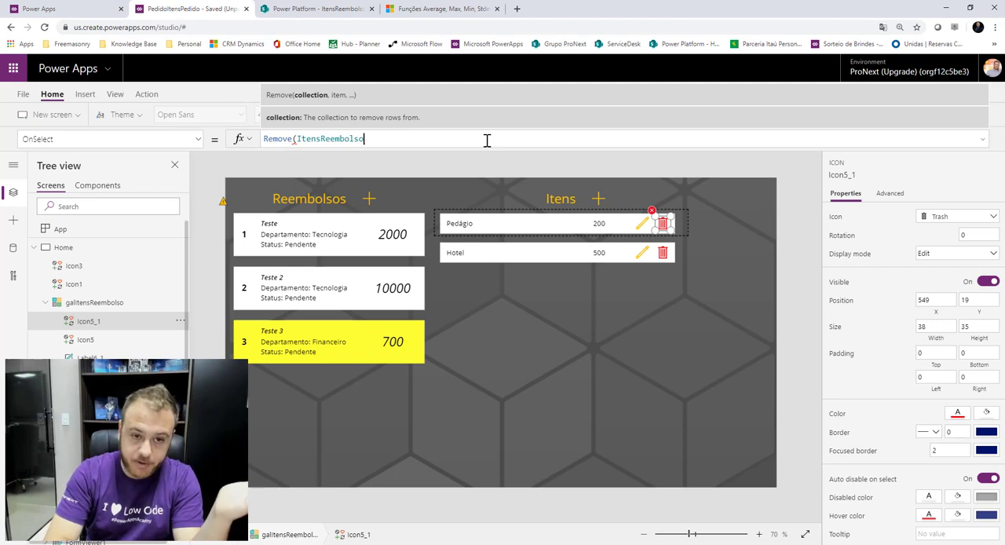
{"action": "type", "text": ", "}
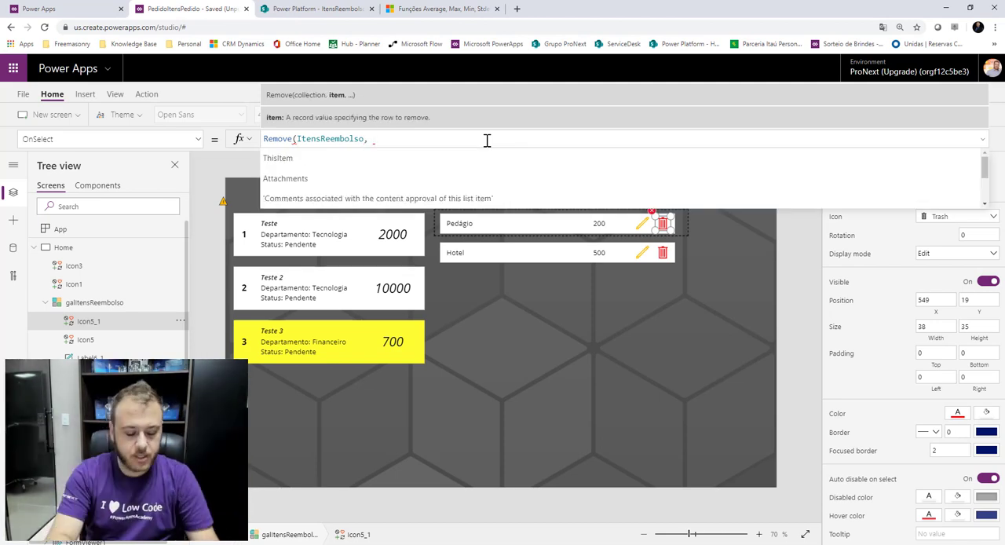
{"action": "type", "text": "thi"}
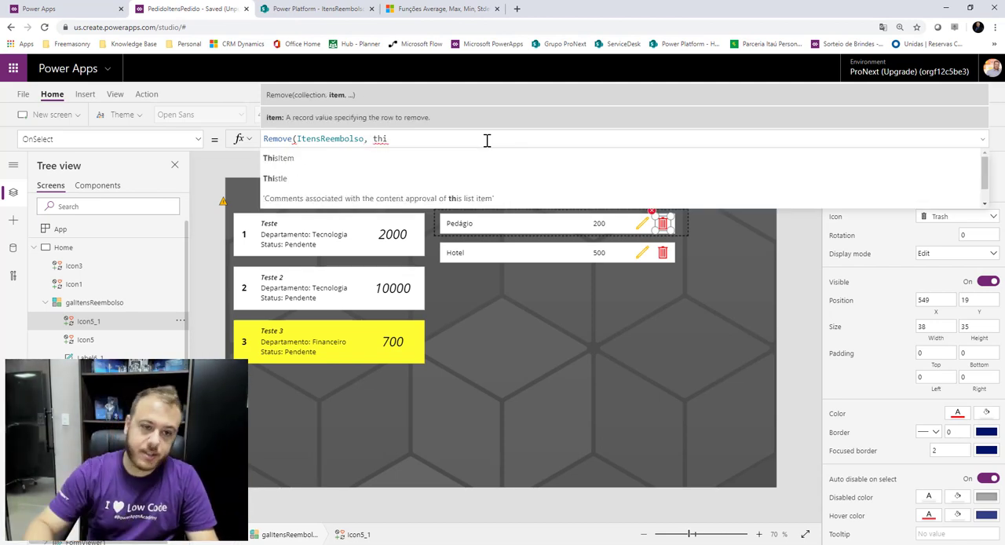
{"action": "left_click", "coordinate": [332, 158]}
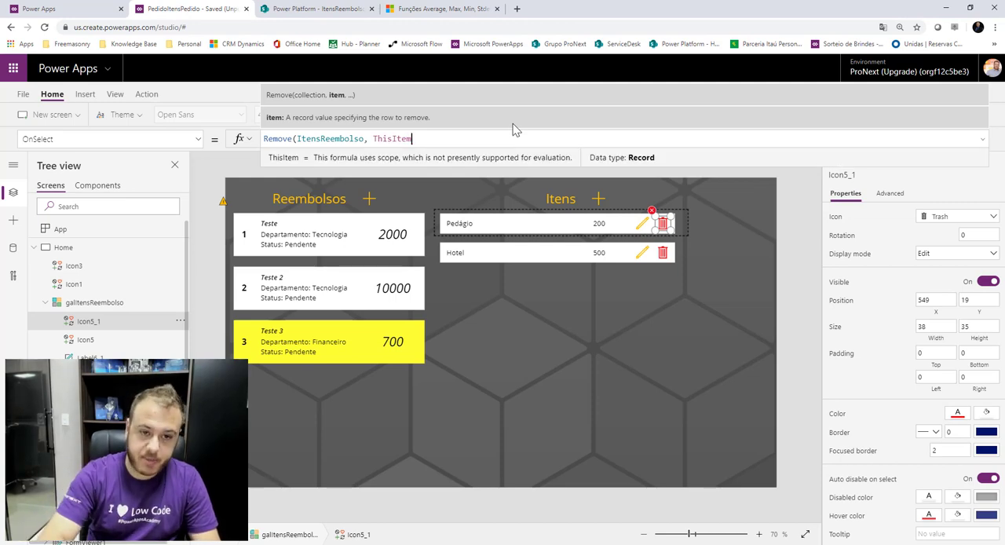
{"action": "type", "text": ")"}
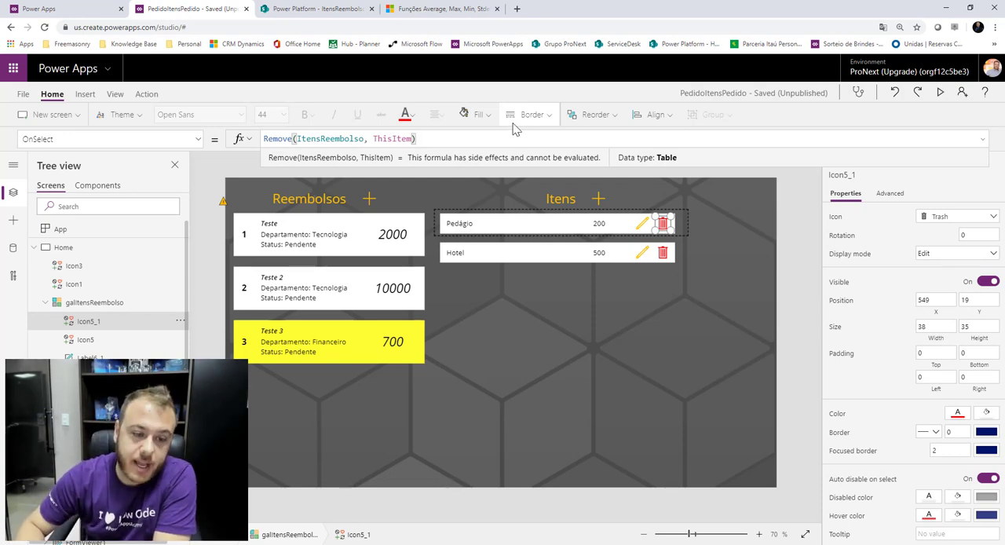
Copy the Patch of ControleReembolso's ValorTotal from the FormItem form's OnSuccess formula.
{"action": "left_click", "coordinate": [34, 248]}
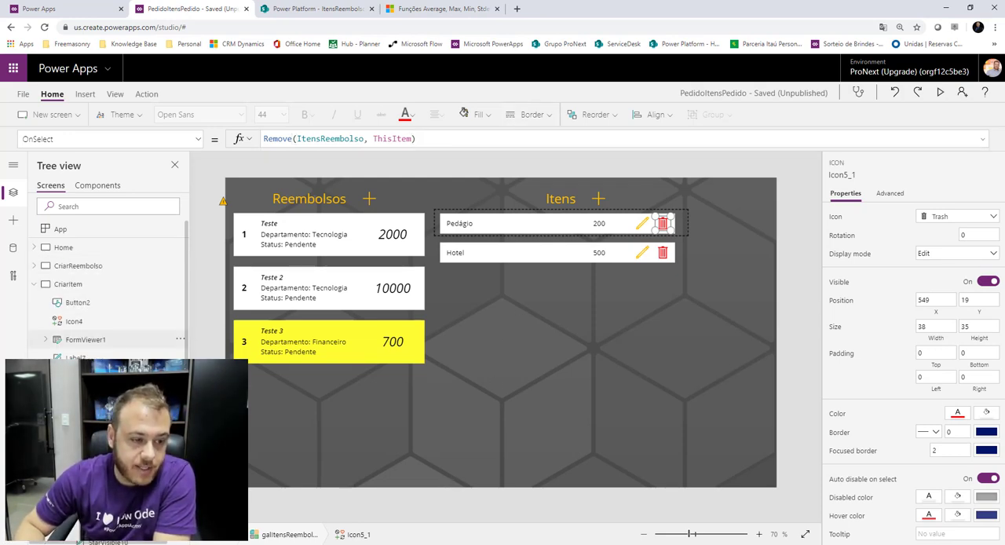
{"action": "left_click", "coordinate": [77, 377]}
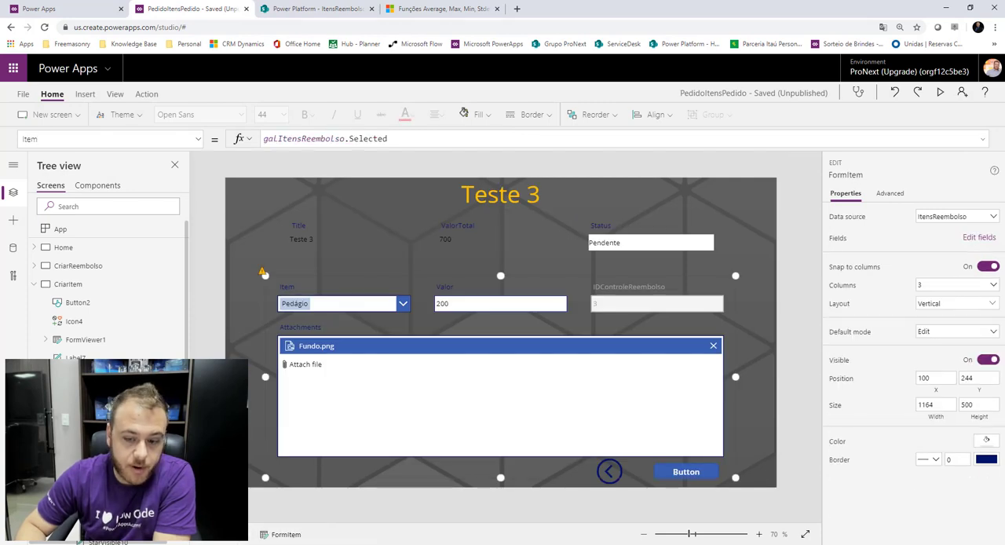
{"action": "left_click", "coordinate": [198, 139]}
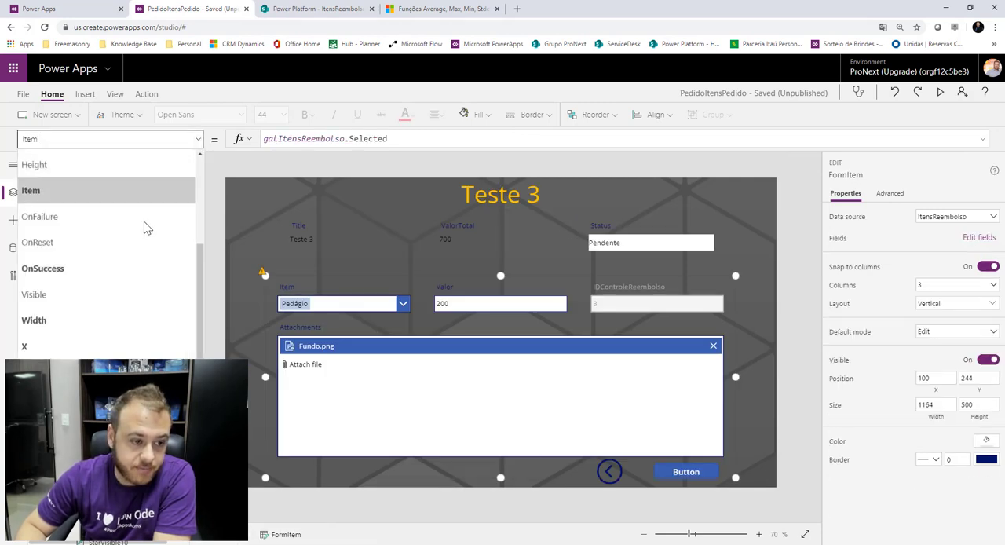
{"action": "left_click", "coordinate": [89, 268]}
{"action": "left_click_drag", "start_coordinate": [353, 146], "coordinate": [346, 327]}
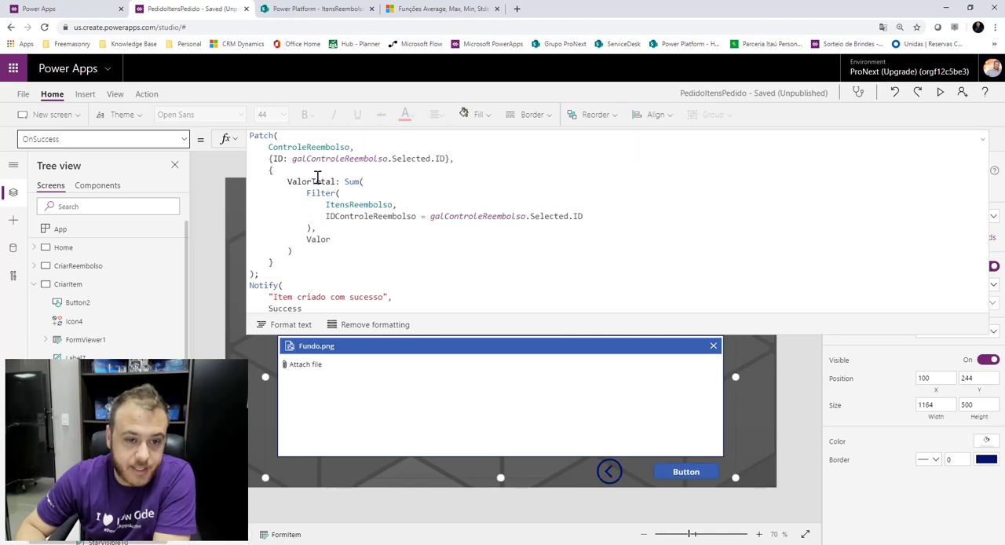
{"action": "left_click_drag", "start_coordinate": [262, 276], "coordinate": [250, 135]}
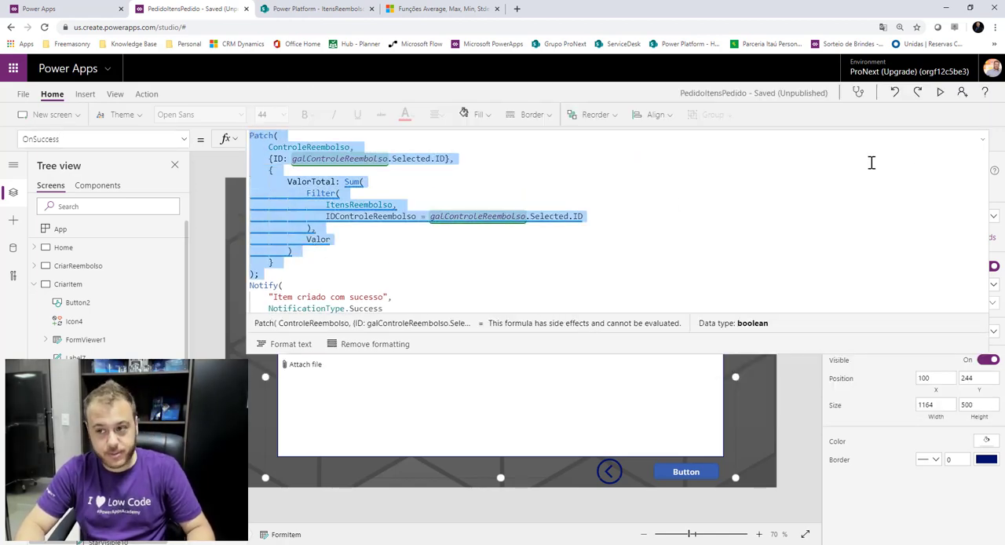
{"action": "left_click", "coordinate": [984, 139]}
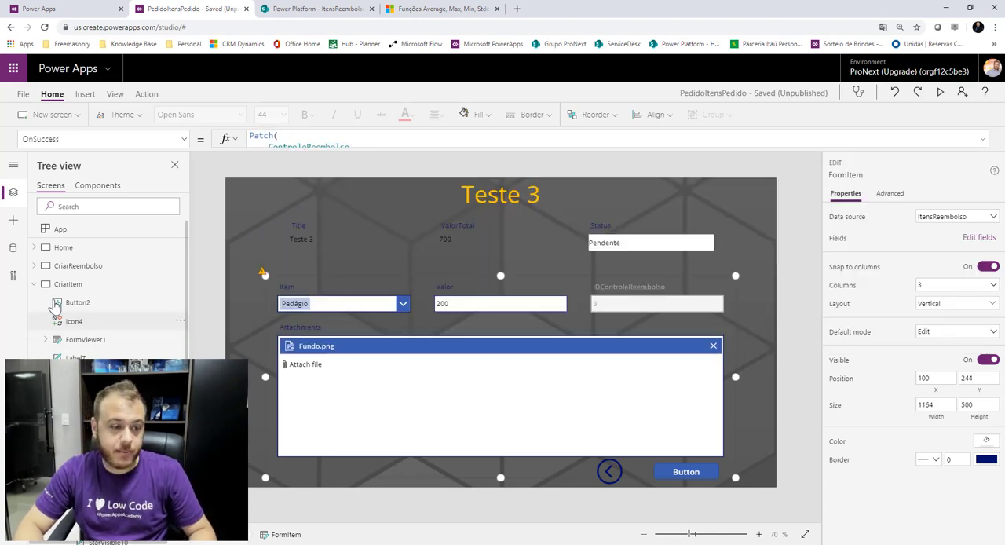
Append the copied Patch after the Remove call in the trash icon's OnSelect, separated by a semicolon, and format the formula.
{"action": "left_click", "coordinate": [78, 266]}
{"action": "left_click", "coordinate": [71, 248]}
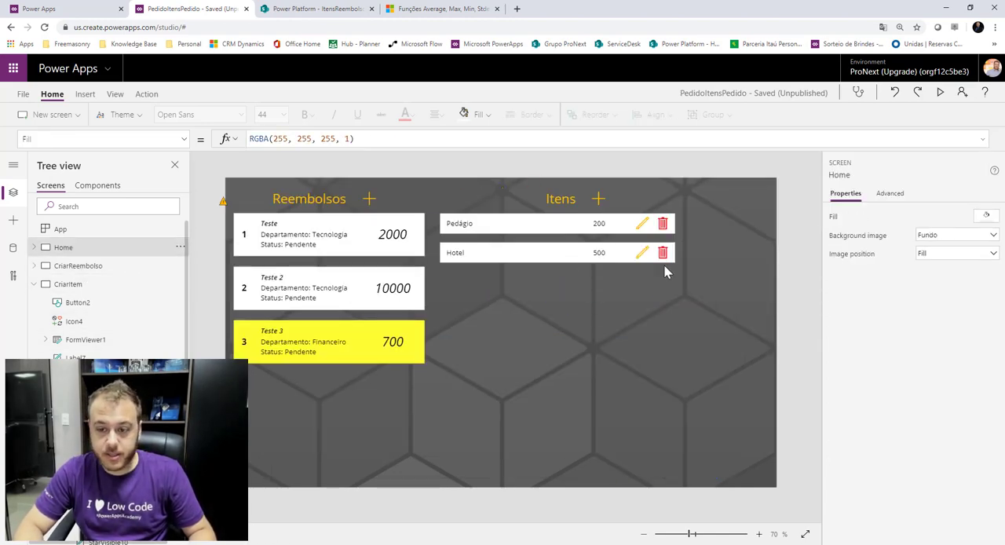
{"action": "left_click", "coordinate": [664, 224]}
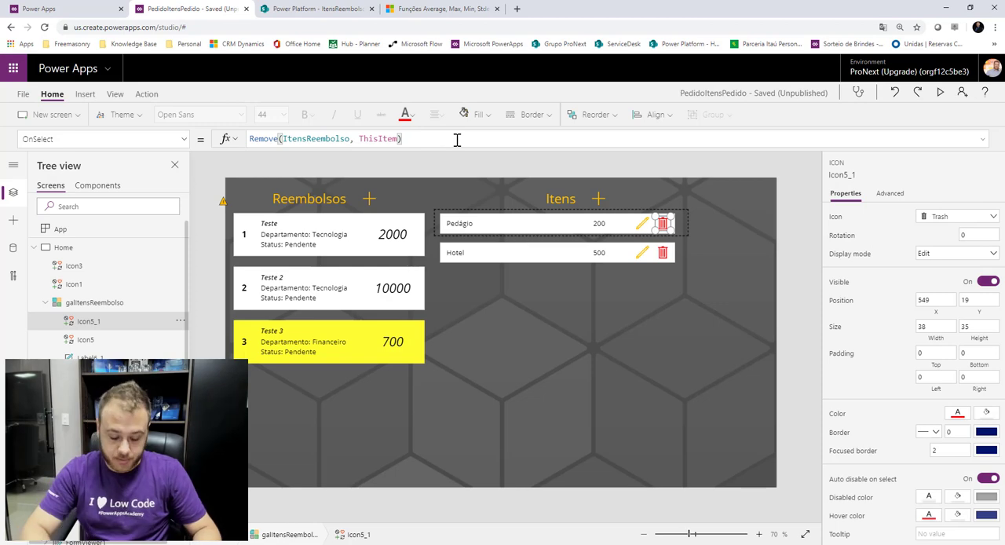
{"action": "left_click", "coordinate": [457, 139]}
{"action": "type", "text": ";"}
{"action": "key", "text": "ctrl+v"}
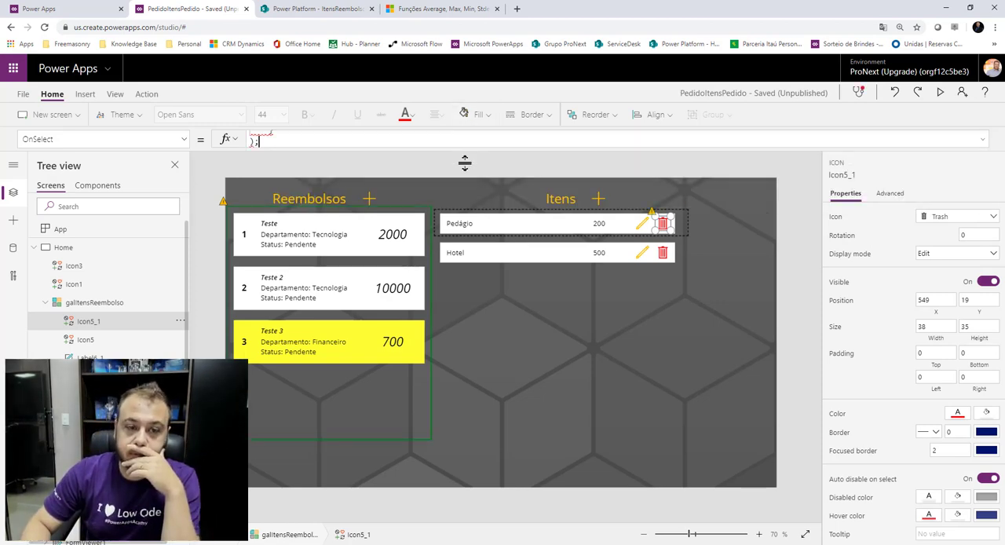
{"action": "left_click_drag", "start_coordinate": [468, 151], "coordinate": [413, 377]}
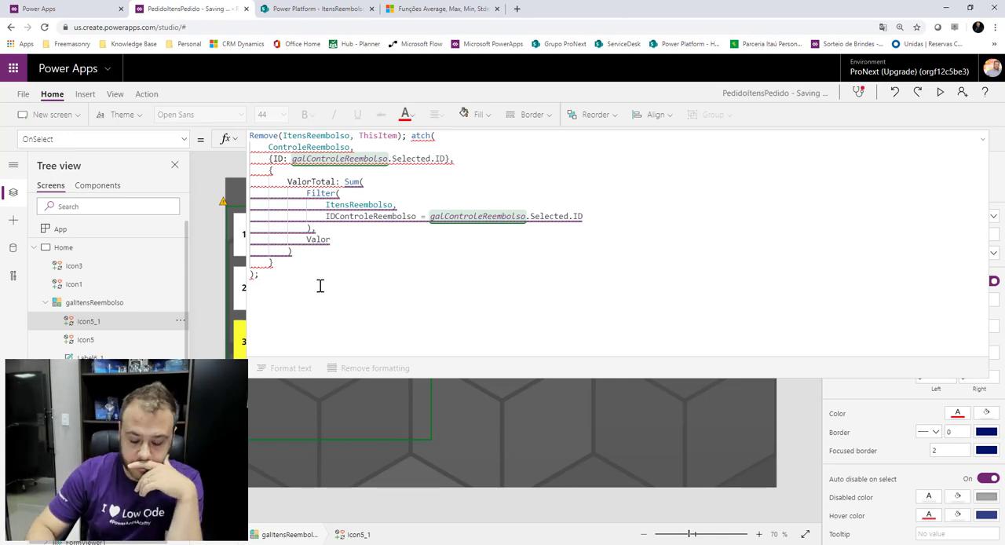
{"action": "key", "text": "BackSpace"}
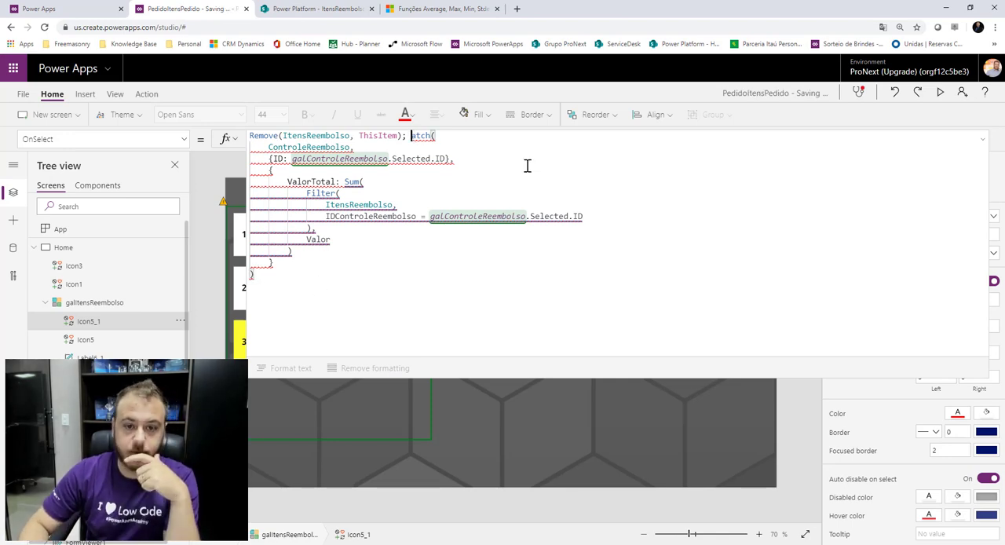
{"action": "type", "text": "P"}
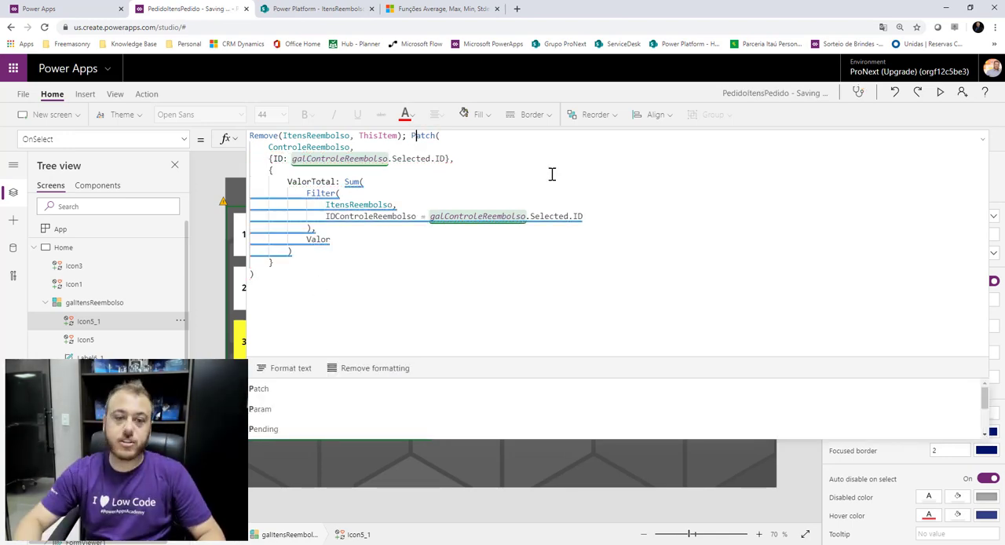
{"action": "left_click", "coordinate": [300, 312]}
{"action": "left_click", "coordinate": [288, 371]}
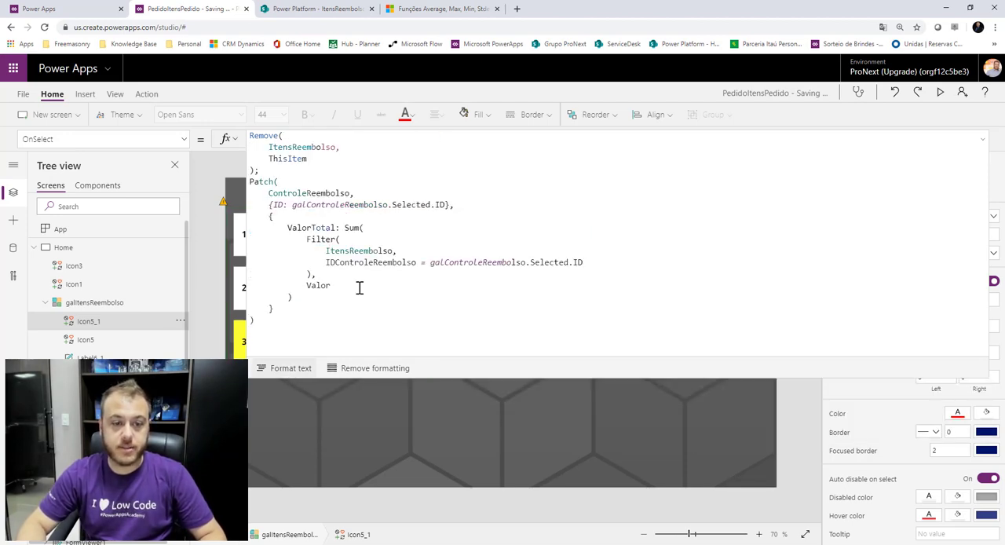
Compare the trash icon's OnSelect formula with the FormItem form's OnSuccess formula.
{"action": "left_click_drag", "start_coordinate": [250, 135], "coordinate": [261, 169]}
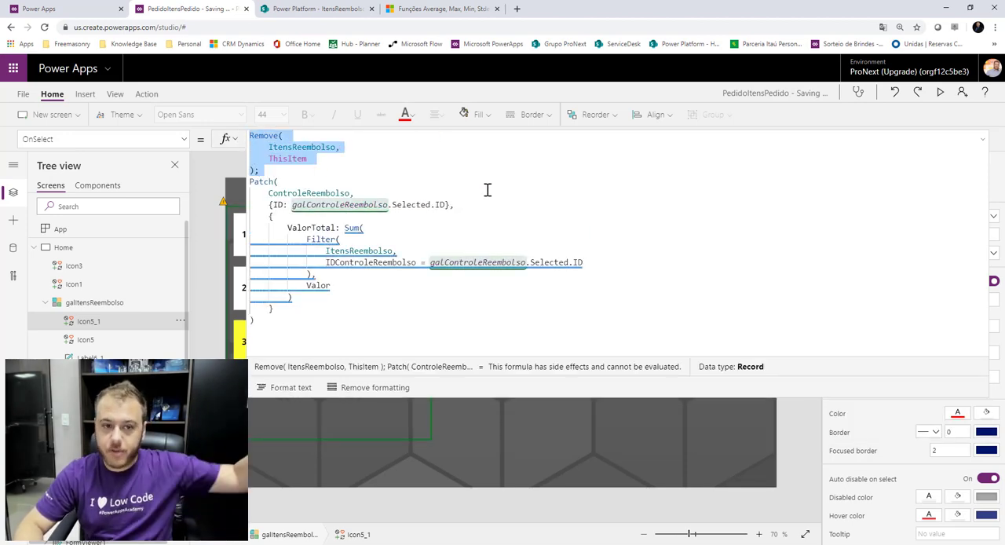
{"action": "left_click_drag", "start_coordinate": [253, 321], "coordinate": [232, 188]}
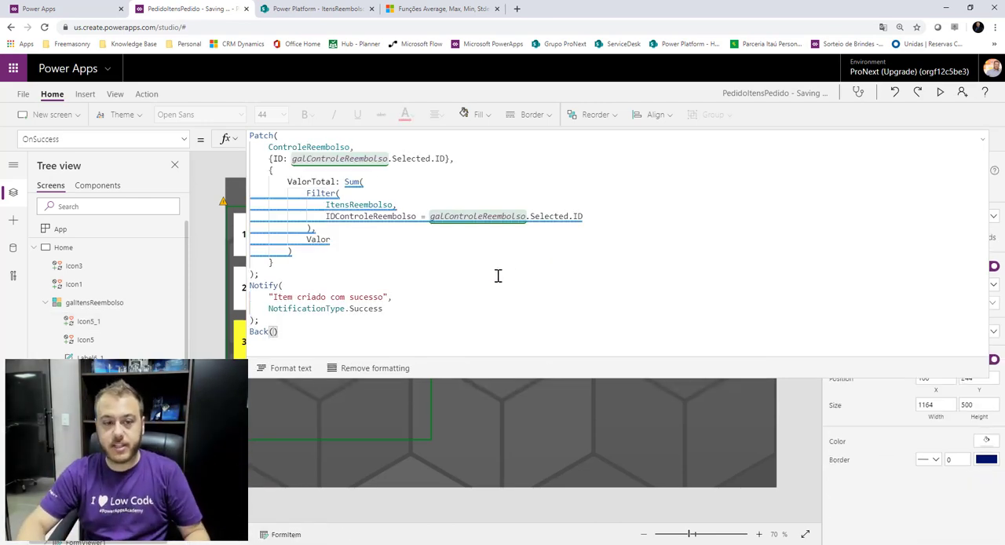
{"action": "left_click", "coordinate": [203, 307]}
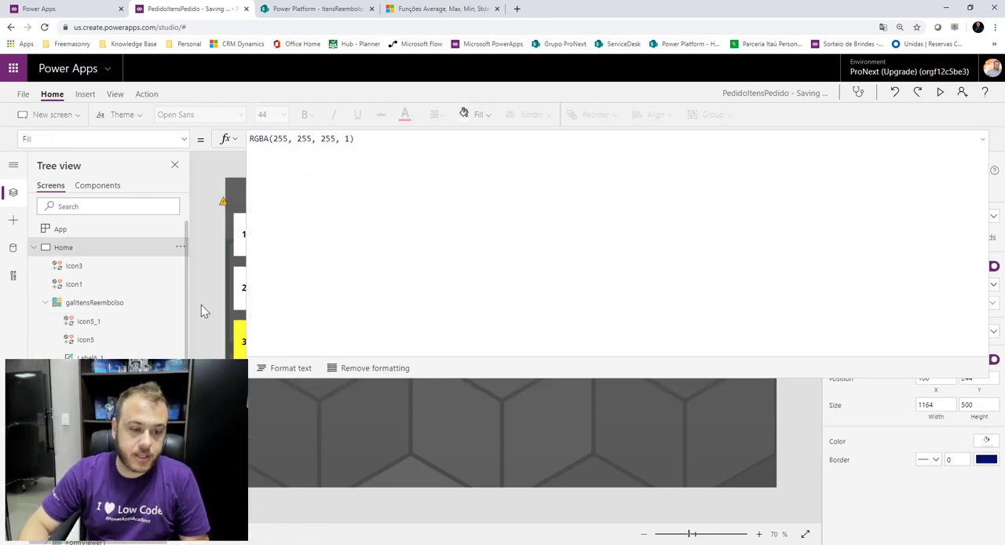
{"action": "left_click", "coordinate": [981, 141]}
{"action": "left_click", "coordinate": [664, 226]}
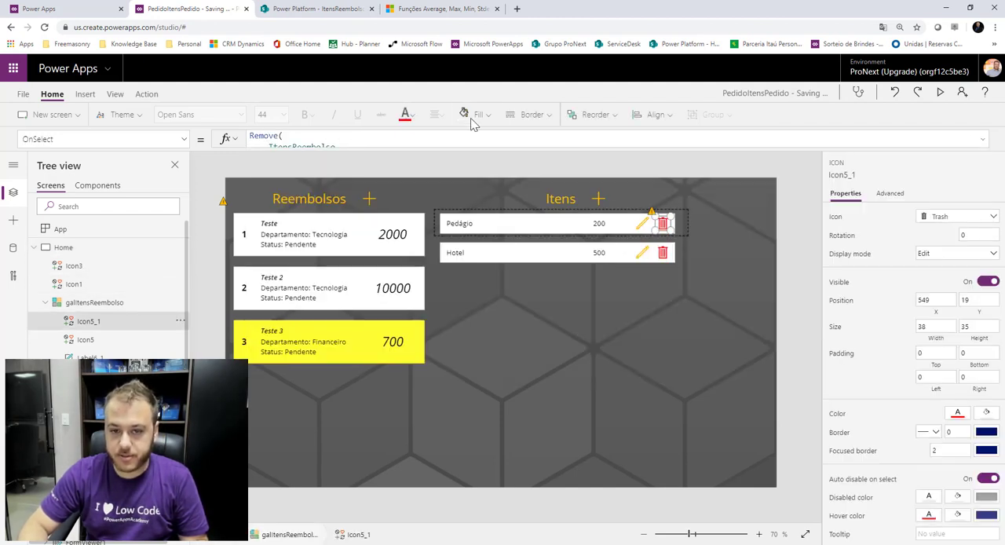
Expand and review the trash icon's full OnSelect formula with the Remove and Patch calls.
{"action": "left_click", "coordinate": [464, 144]}
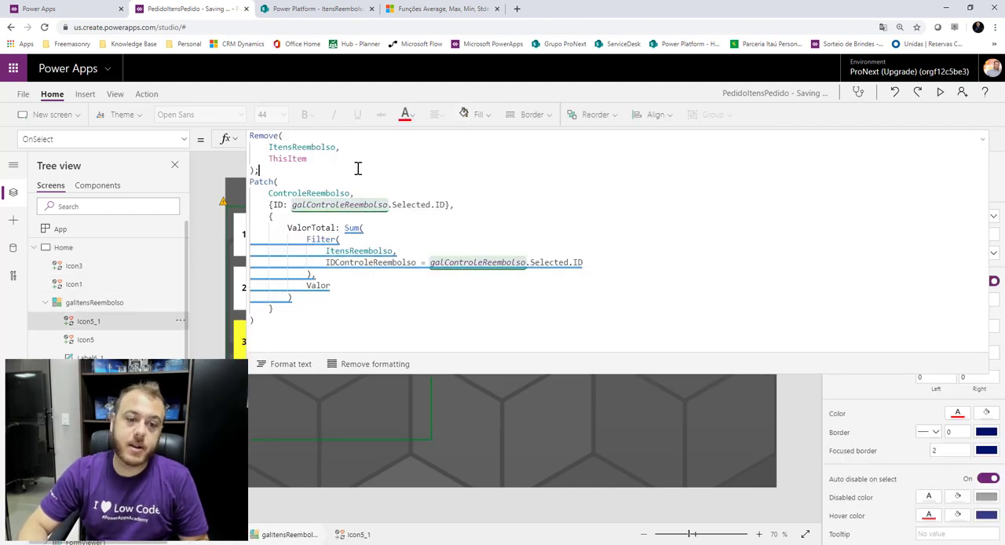
{"action": "left_click_drag", "start_coordinate": [303, 322], "coordinate": [282, 181]}
{"action": "left_click", "coordinate": [449, 173]}
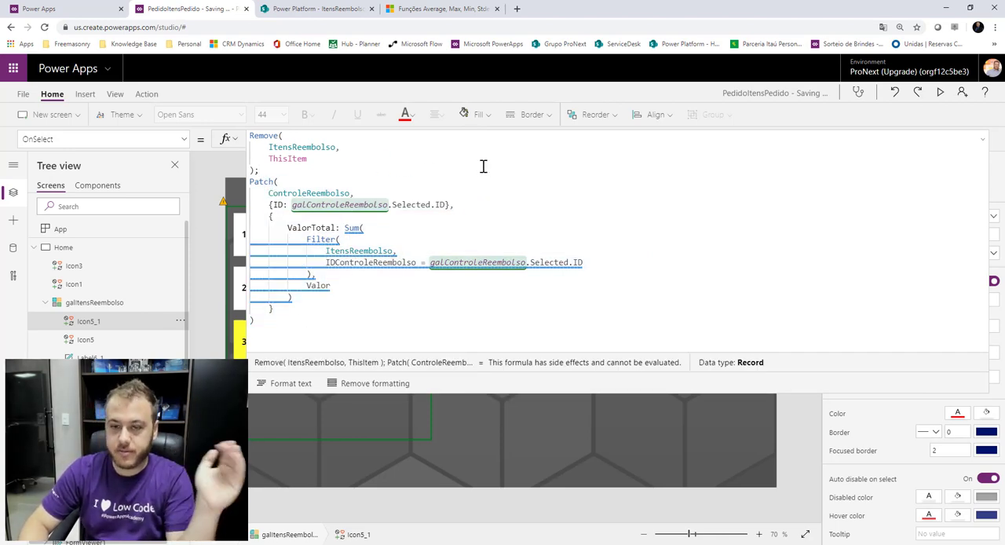
{"action": "left_click", "coordinate": [983, 139]}
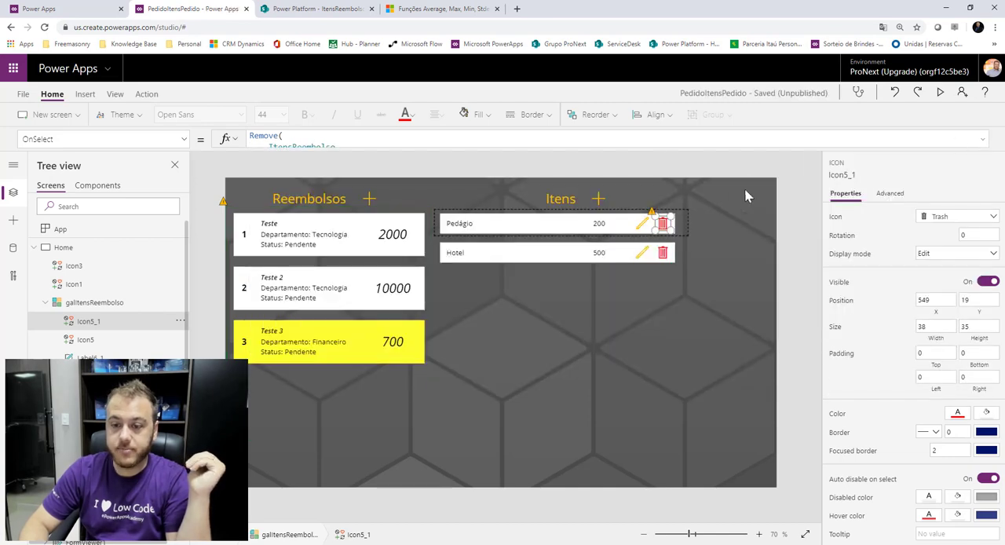
Preview the app, delete the Pedágio item of reimbursement Teste 3 with its trash icon, and return to the editor.
{"action": "left_click", "coordinate": [776, 189]}
{"action": "left_click", "coordinate": [942, 92]}
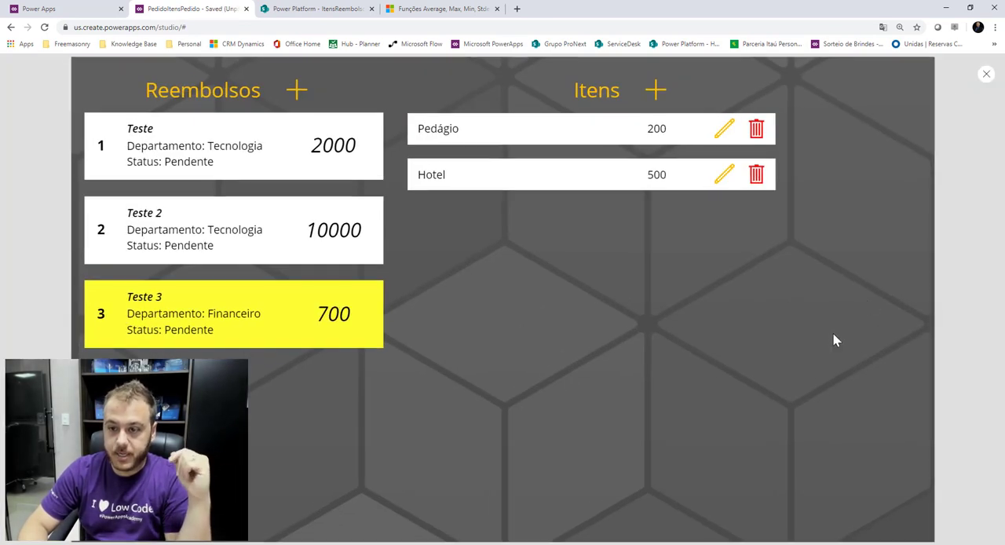
{"action": "left_click", "coordinate": [754, 132]}
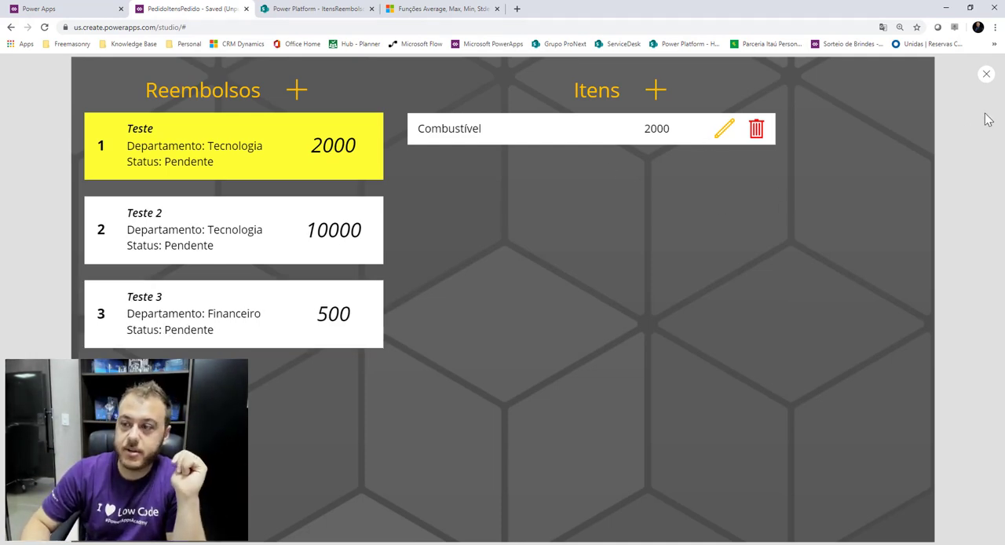
{"action": "left_click", "coordinate": [985, 76]}
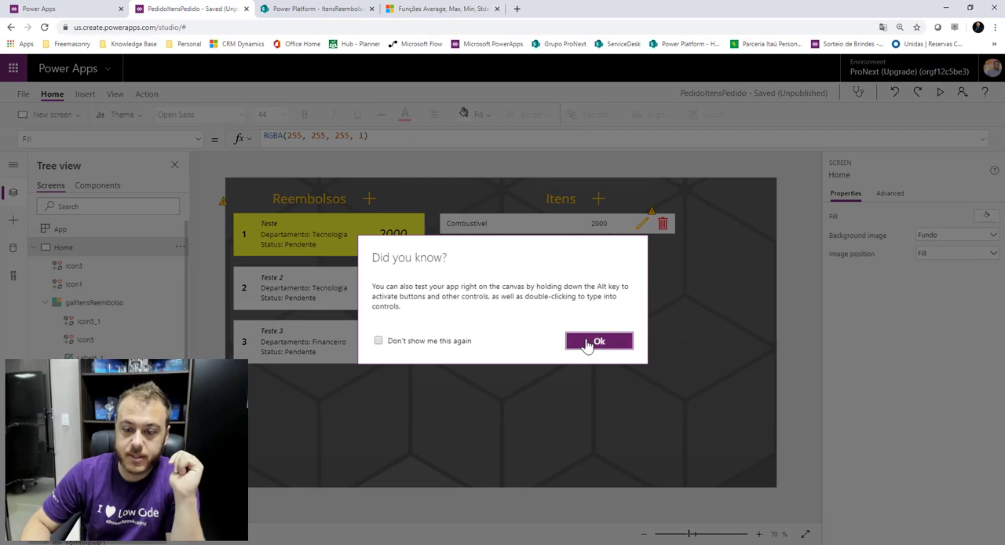
{"action": "left_click", "coordinate": [590, 341]}
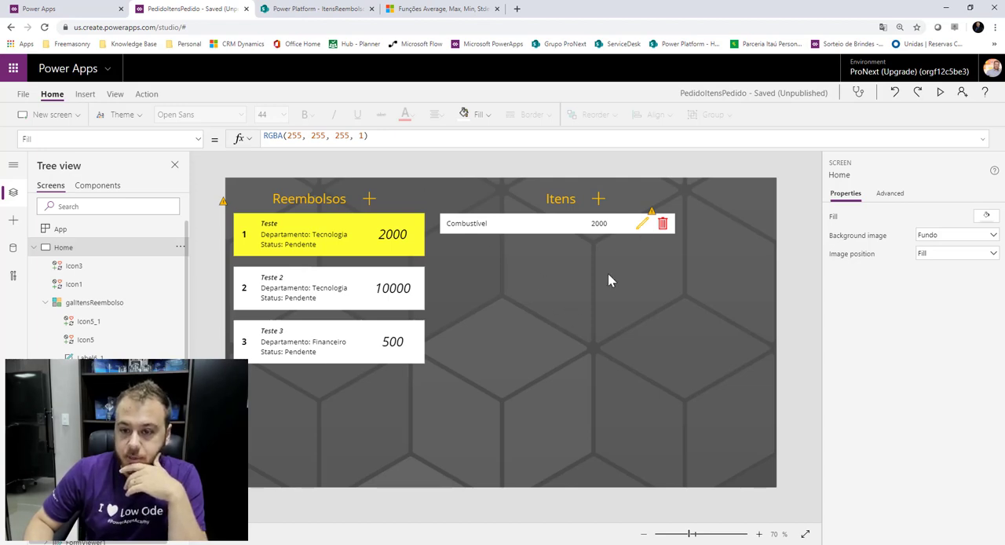
Set the pencil icon's DisplayMode to If(galControleReembolso.Selected.Status = "Pendente", DisplayMode.Edit, Disabled).
{"action": "left_click", "coordinate": [638, 227]}
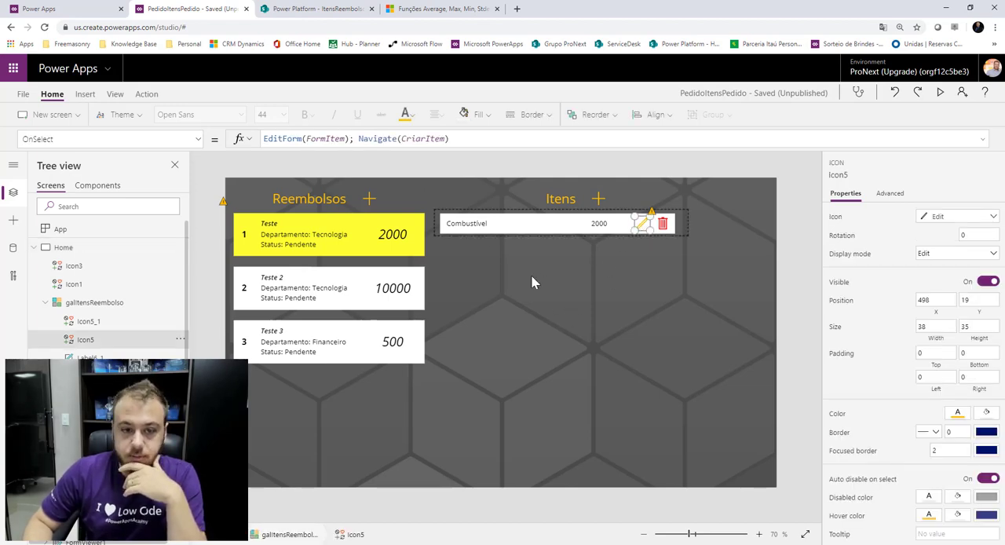
{"action": "left_click", "coordinate": [200, 139]}
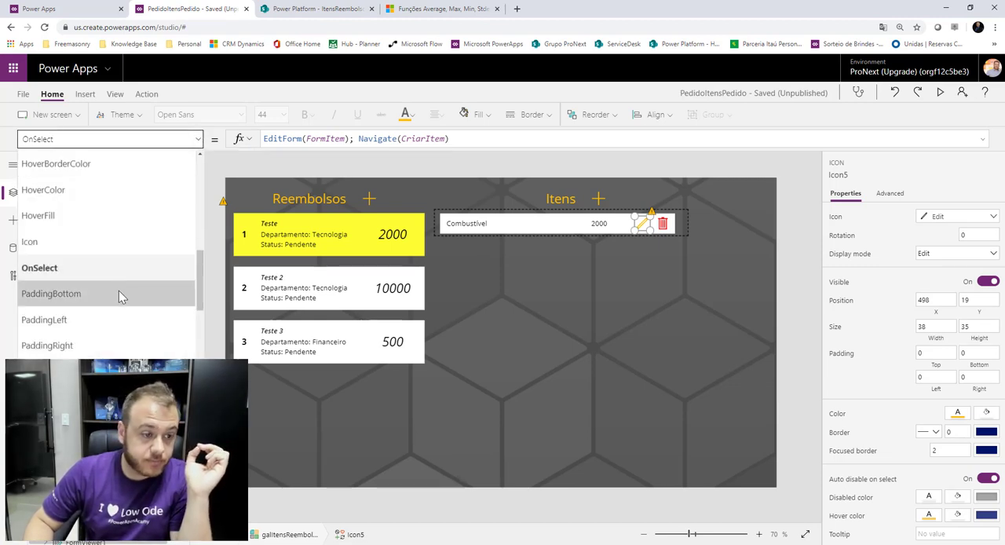
{"action": "scroll", "coordinate": [124, 305], "scroll_direction": "down", "scroll_amount": 3}
{"action": "scroll", "coordinate": [122, 313], "scroll_direction": "up", "scroll_amount": 3}
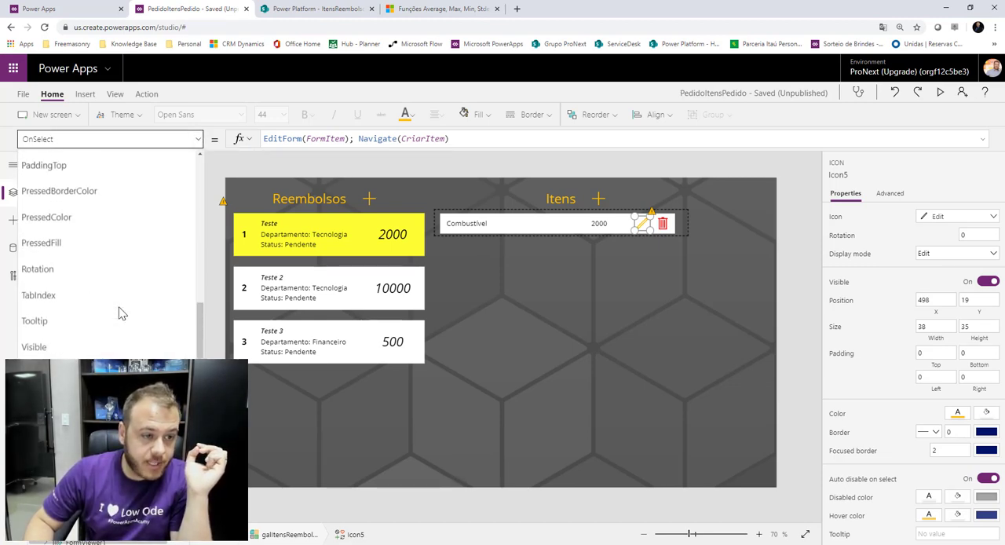
{"action": "scroll", "coordinate": [122, 312], "scroll_direction": "down", "scroll_amount": 3}
{"action": "scroll", "coordinate": [122, 313], "scroll_direction": "up", "scroll_amount": 6}
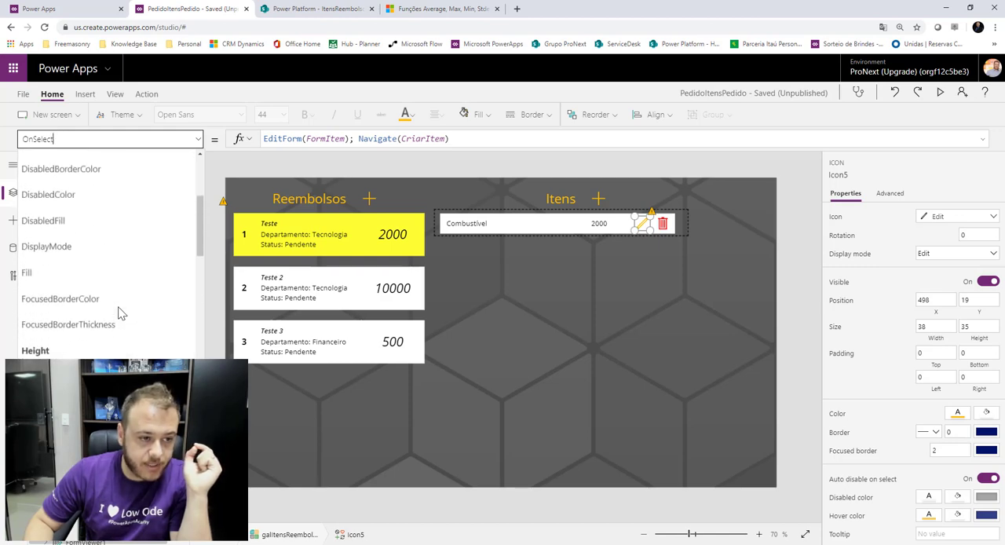
{"action": "left_click", "coordinate": [78, 246]}
{"action": "triple_click", "coordinate": [314, 138]}
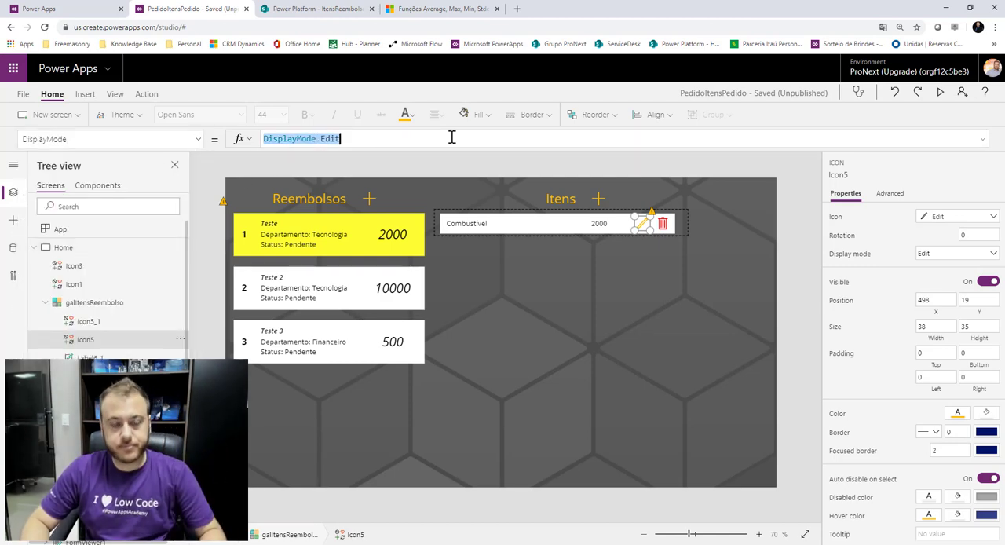
{"action": "type", "text": "If("}
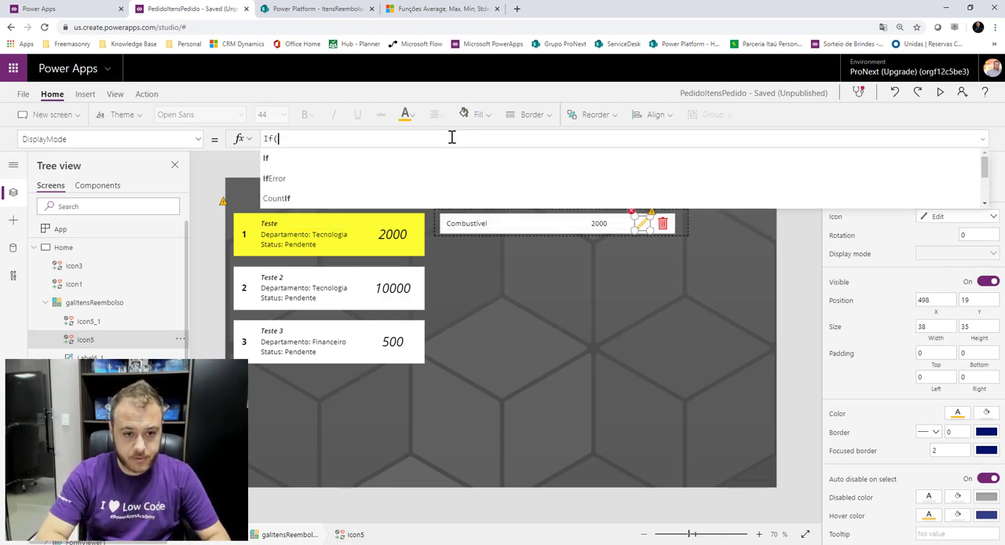
{"action": "type", "text": "gal"}
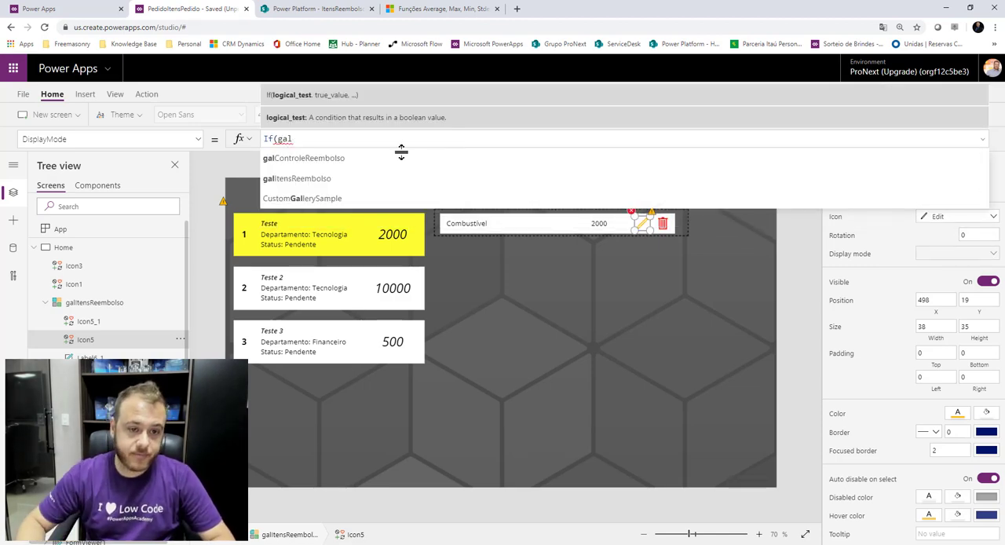
{"action": "left_click", "coordinate": [385, 162]}
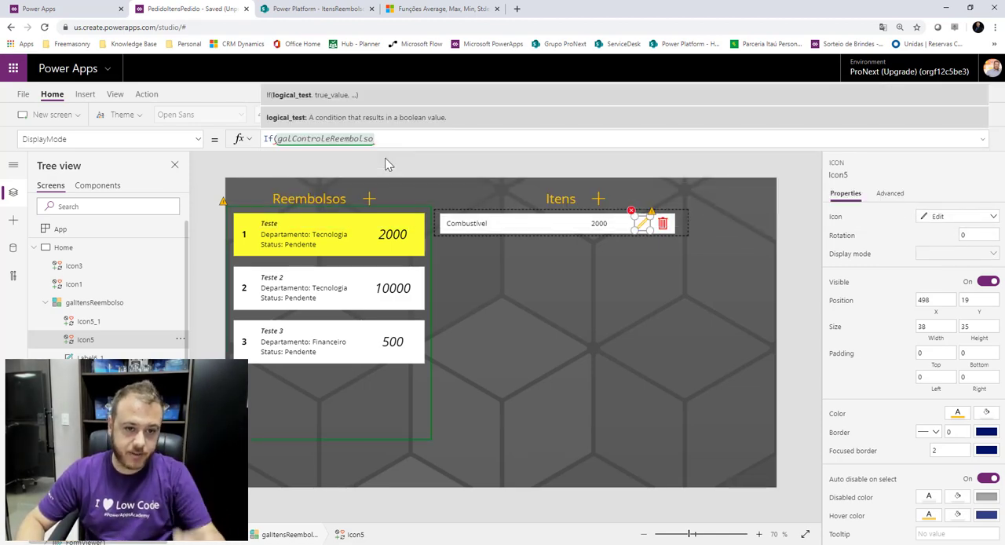
{"action": "type", "text": ".sele"}
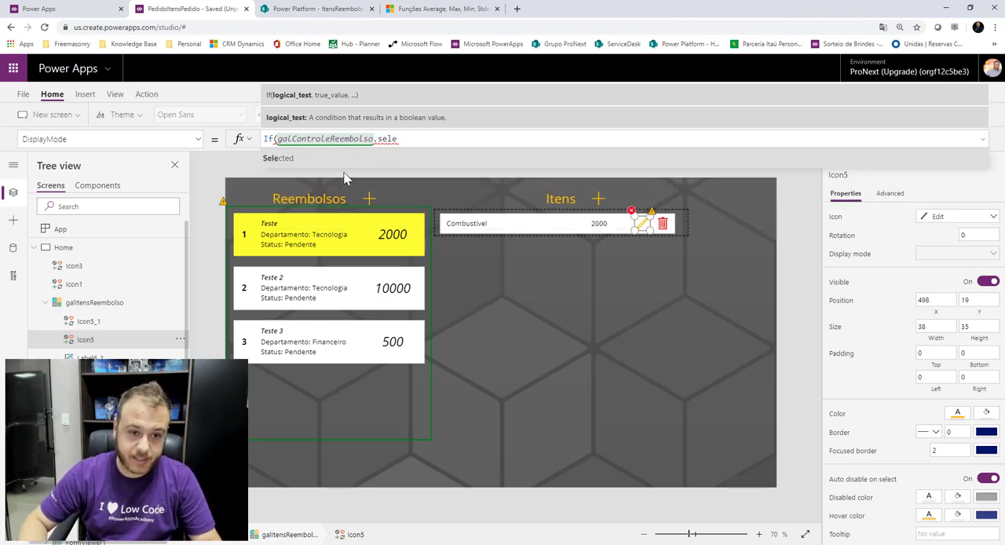
{"action": "left_click", "coordinate": [302, 155]}
{"action": "type", "text": ".st"}
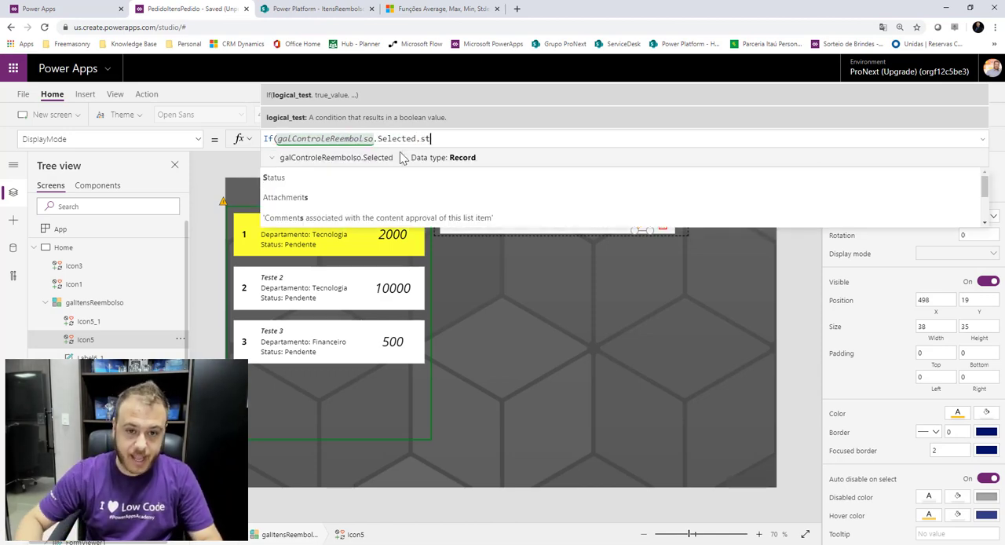
{"action": "left_click", "coordinate": [269, 159]}
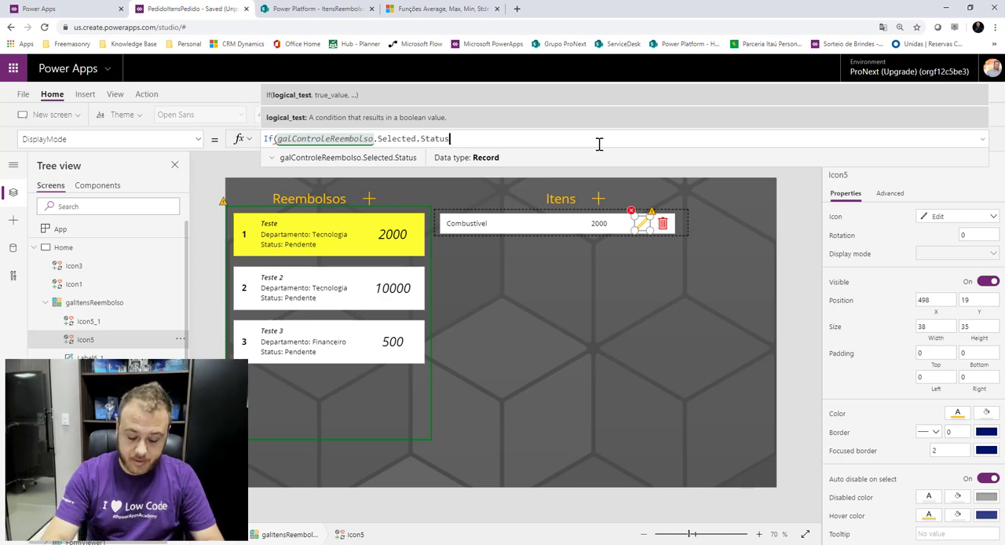
{"action": "type", "text": "= "}
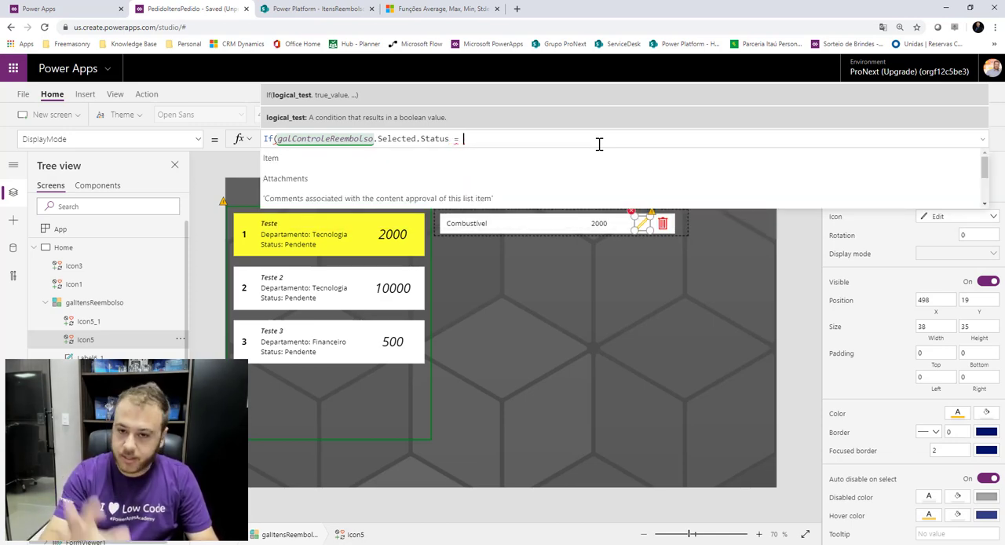
{"action": "type", "text": "\"Pendente"}
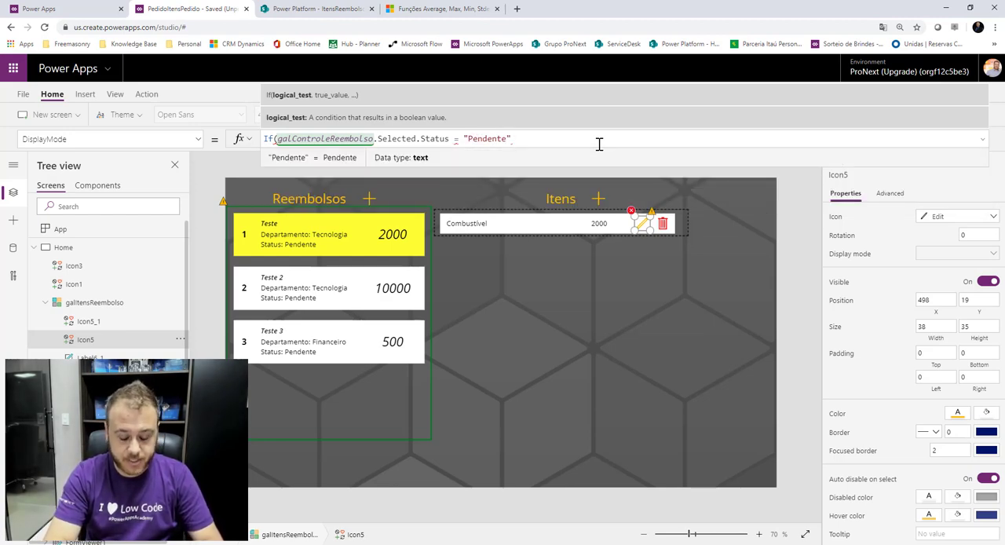
{"action": "type", "text": "\","}
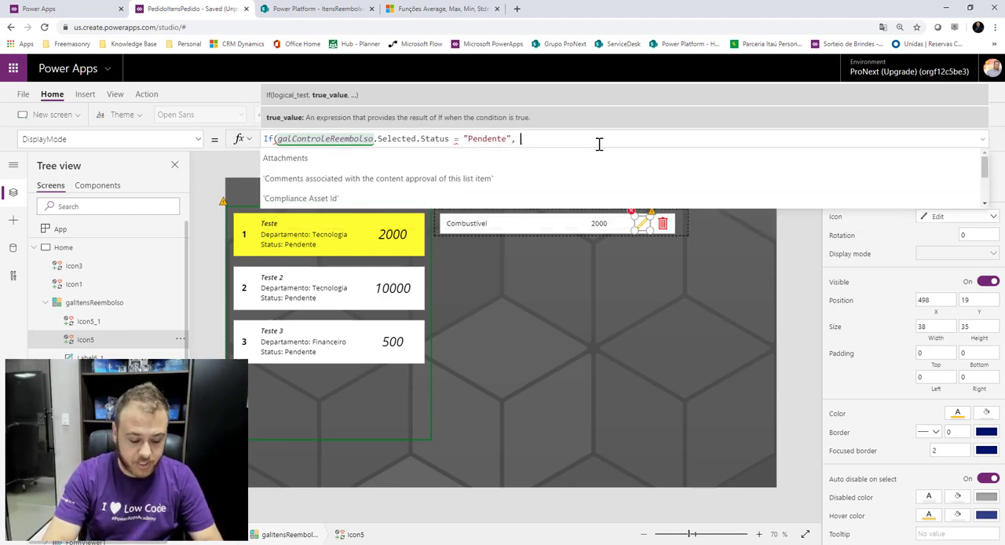
{"action": "type", "text": " DisplayMode.Edi"}
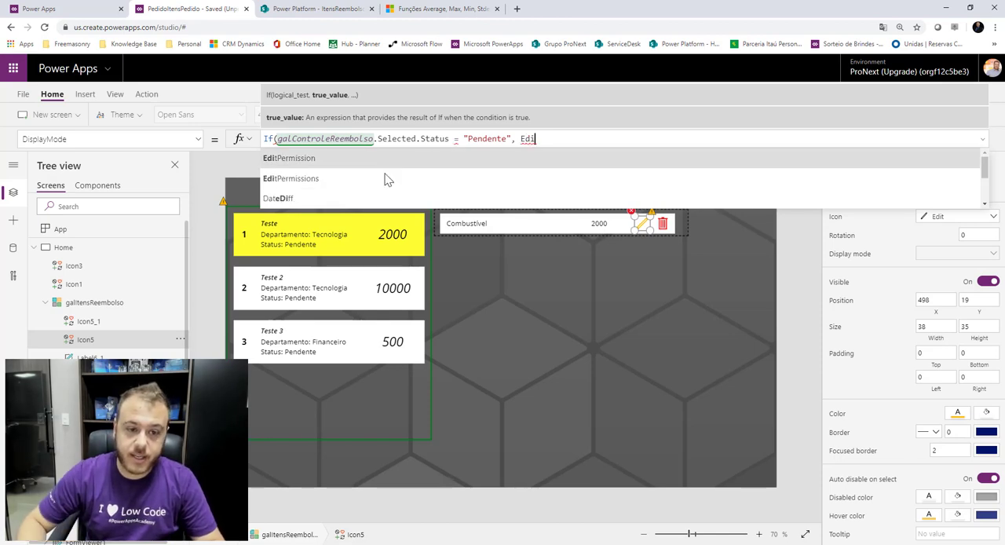
{"action": "type", "text": "t"}
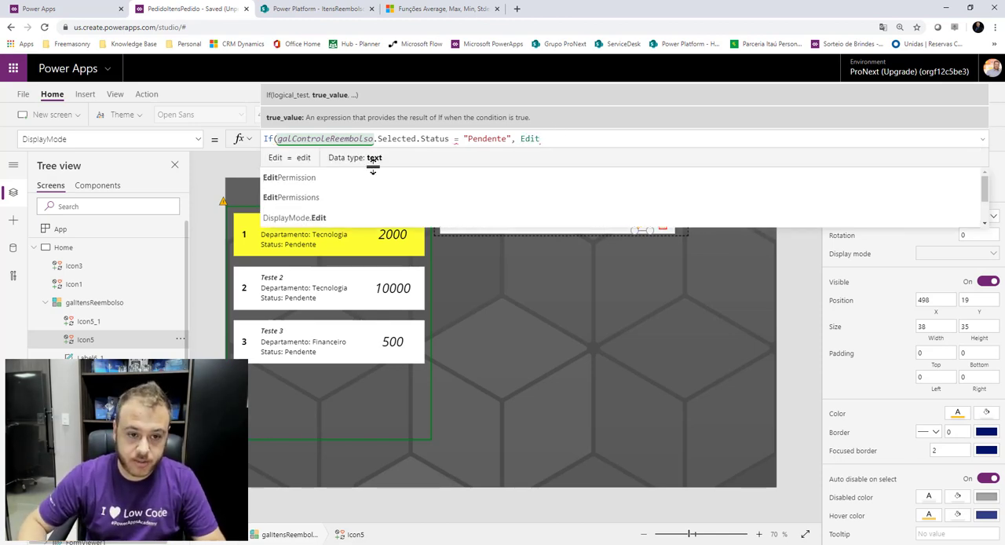
{"action": "left_click", "coordinate": [350, 218]}
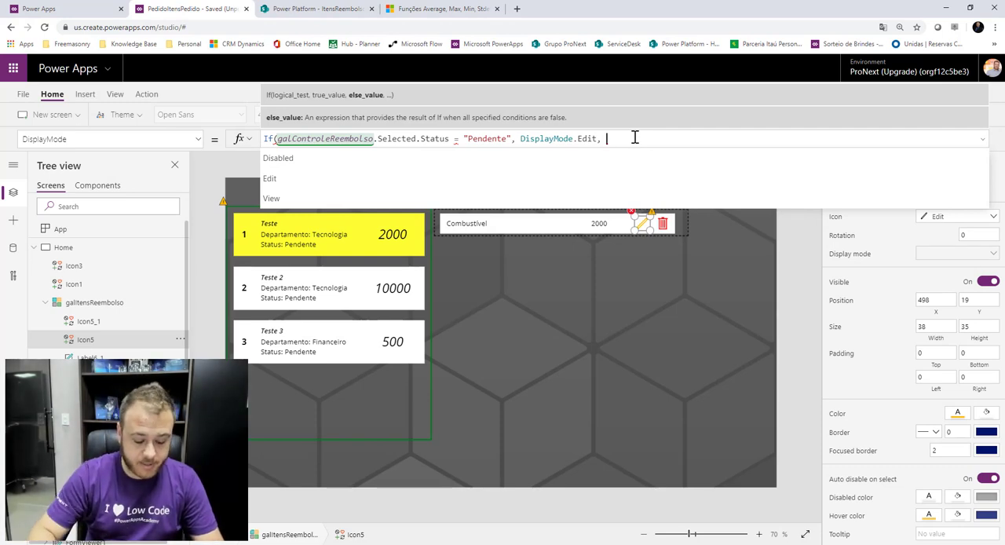
{"action": "type", "text": "Disabled"}
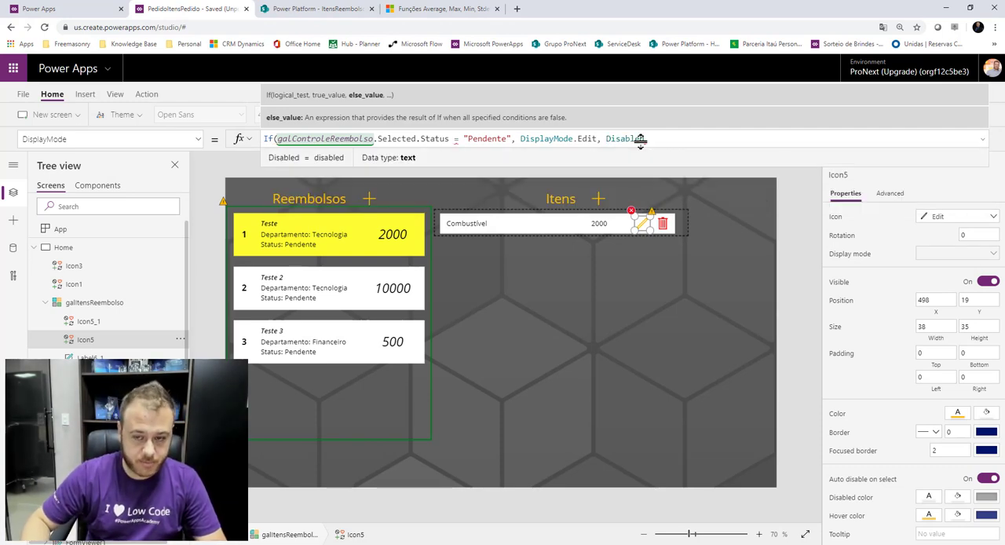
{"action": "type", "text": ")"}
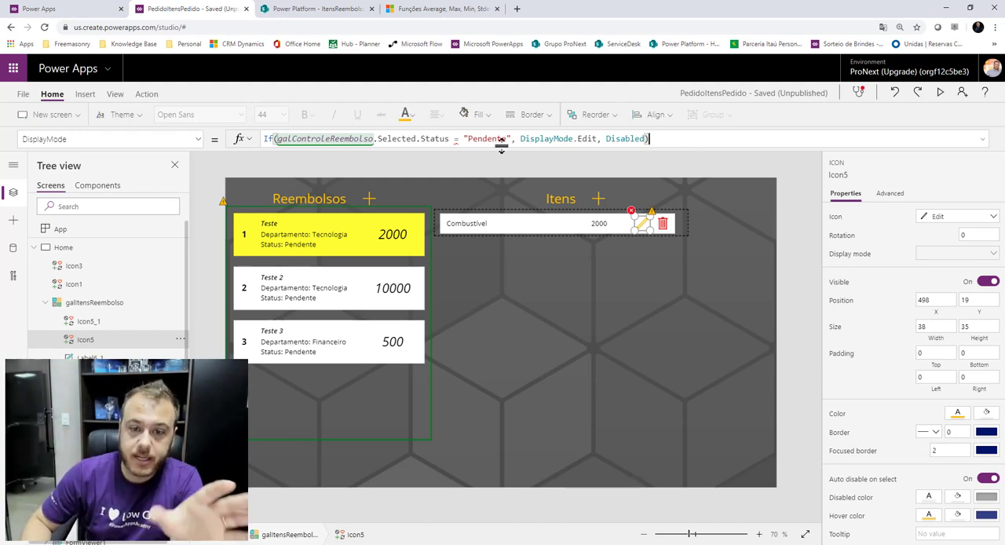
Change the condition in the pencil icon's DisplayMode formula to compare galControleReembolso.Selected.Status.Value.
{"action": "left_click", "coordinate": [450, 139]}
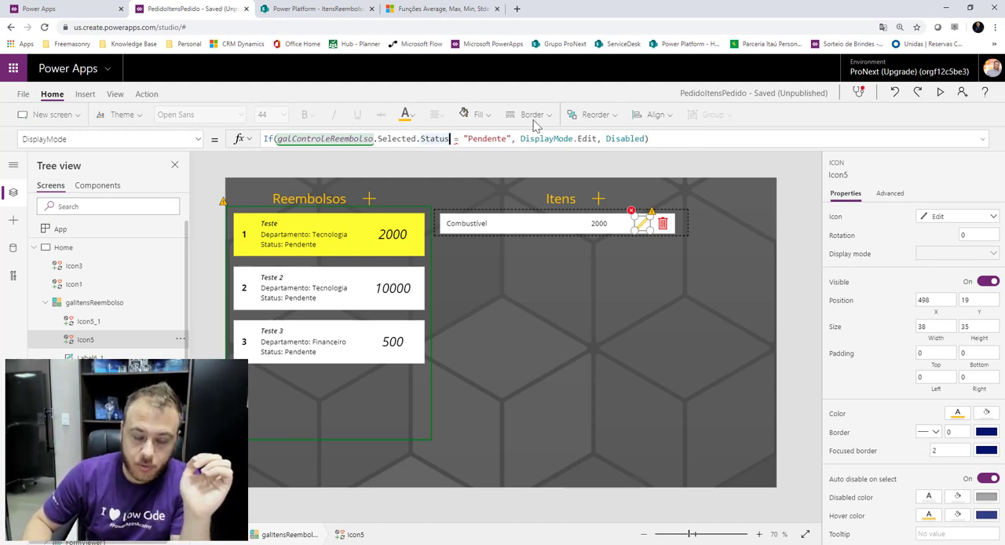
{"action": "type", "text": "."}
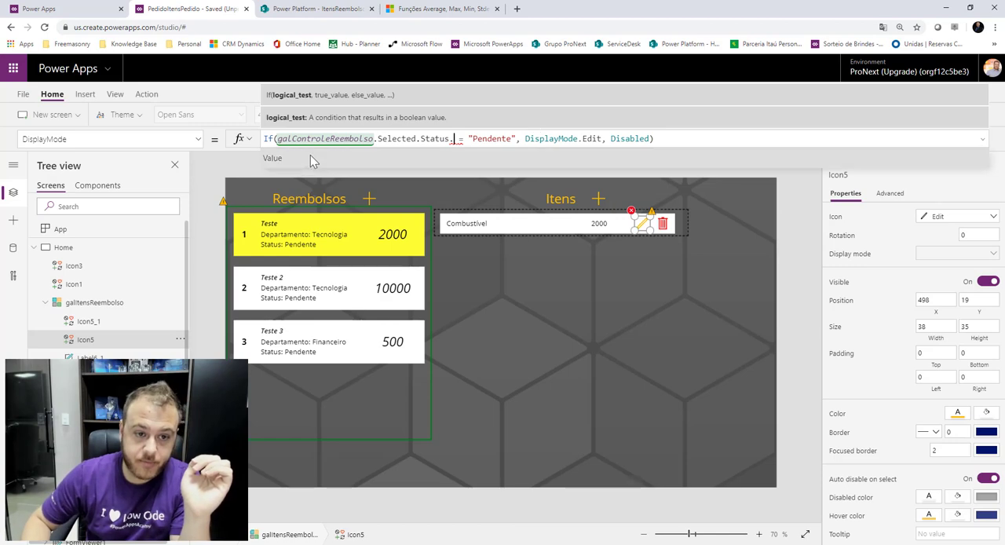
{"action": "left_click", "coordinate": [322, 158]}
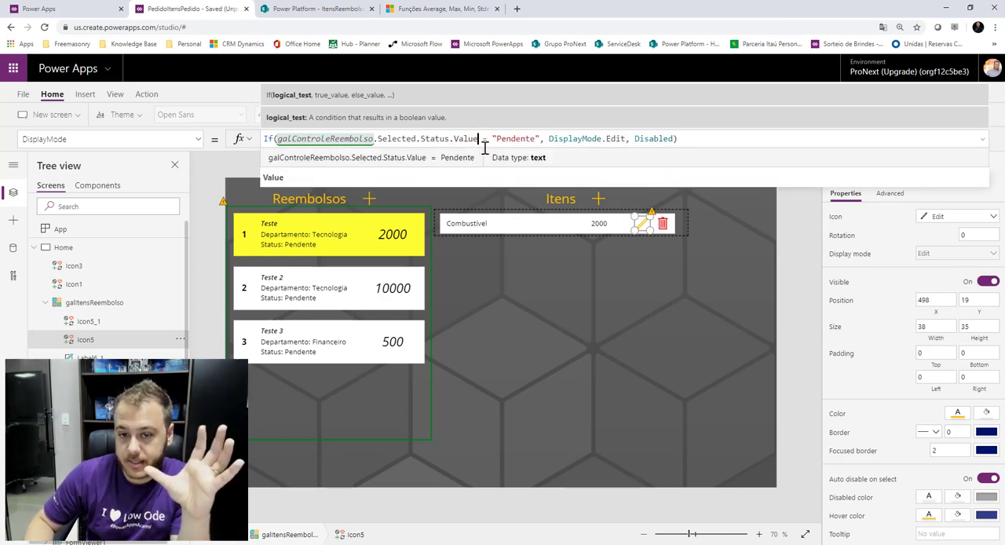
Copy the pencil icon's whole DisplayMode formula.
{"action": "left_click_drag", "start_coordinate": [477, 142], "coordinate": [231, 142]}
{"action": "left_click", "coordinate": [511, 139]}
{"action": "left_click", "coordinate": [536, 138]}
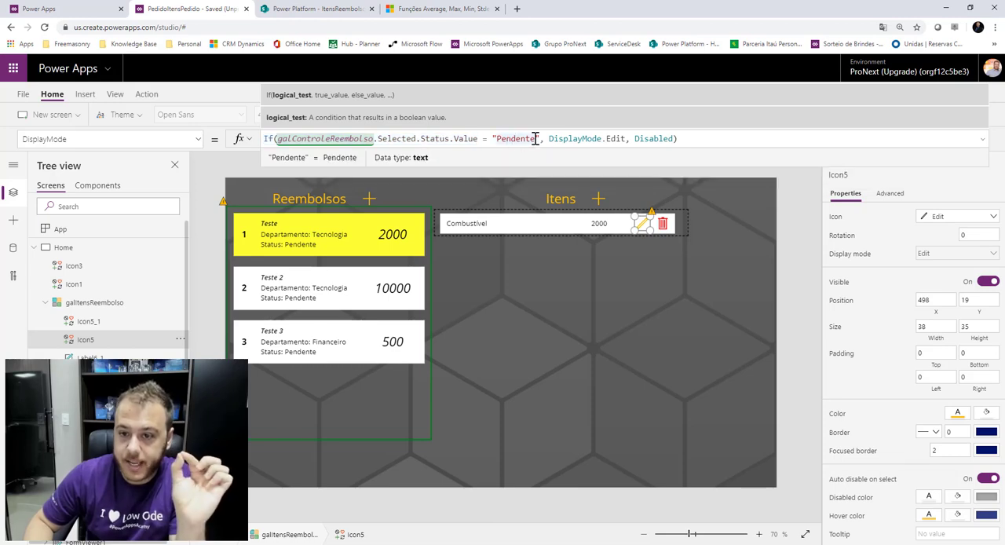
{"action": "left_click", "coordinate": [577, 139]}
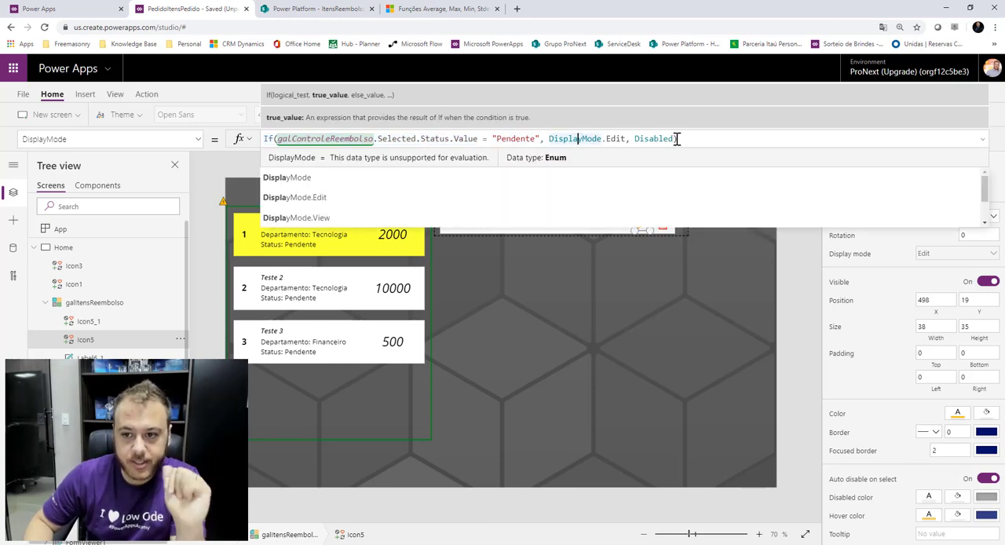
{"action": "left_click_drag", "start_coordinate": [678, 138], "coordinate": [238, 140]}
{"action": "key", "text": "ctrl+c"}
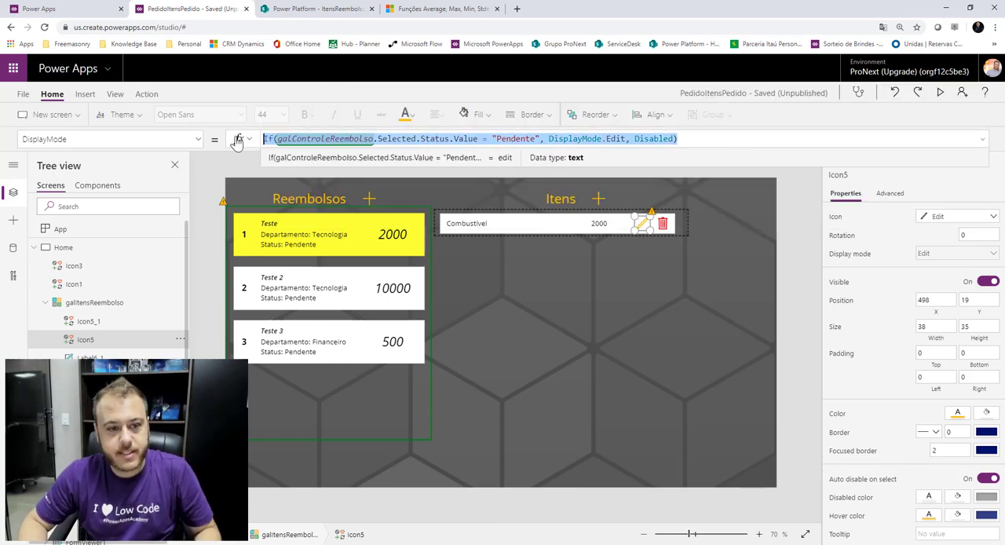
Paste the copied formula into the trash icon's DisplayMode so it is enabled only for pending reimbursements.
{"action": "left_click", "coordinate": [665, 226]}
{"action": "left_click", "coordinate": [196, 140]}
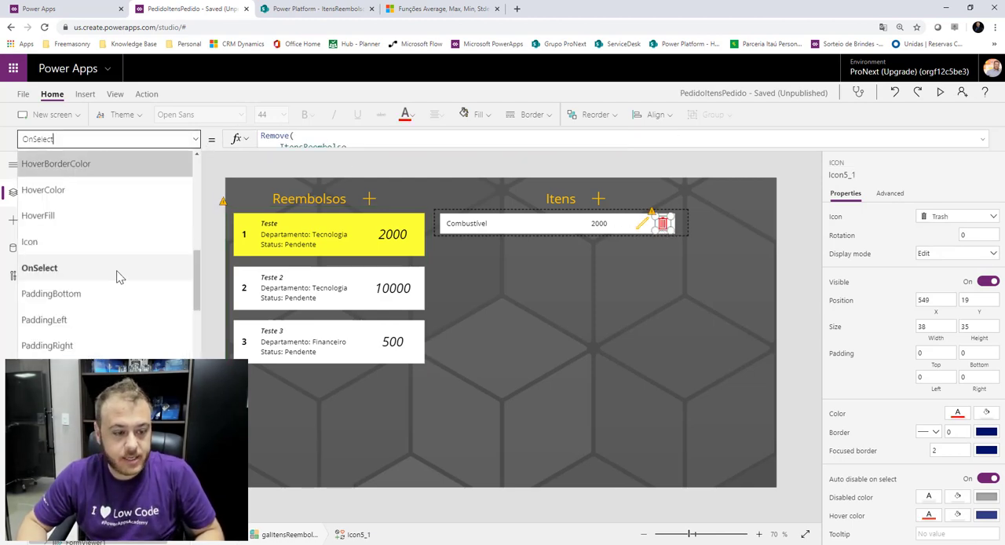
{"action": "scroll", "coordinate": [118, 277], "scroll_direction": "down", "scroll_amount": 3}
{"action": "scroll", "coordinate": [94, 348], "scroll_direction": "up", "scroll_amount": 10}
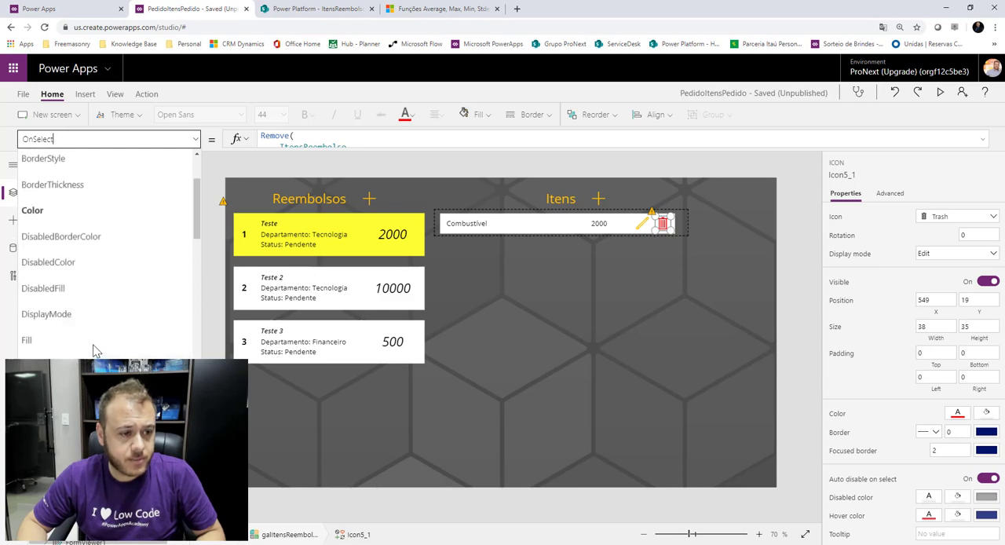
{"action": "scroll", "coordinate": [94, 338], "scroll_direction": "up", "scroll_amount": 2}
{"action": "scroll", "coordinate": [95, 291], "scroll_direction": "down", "scroll_amount": 1}
{"action": "left_click", "coordinate": [96, 347]}
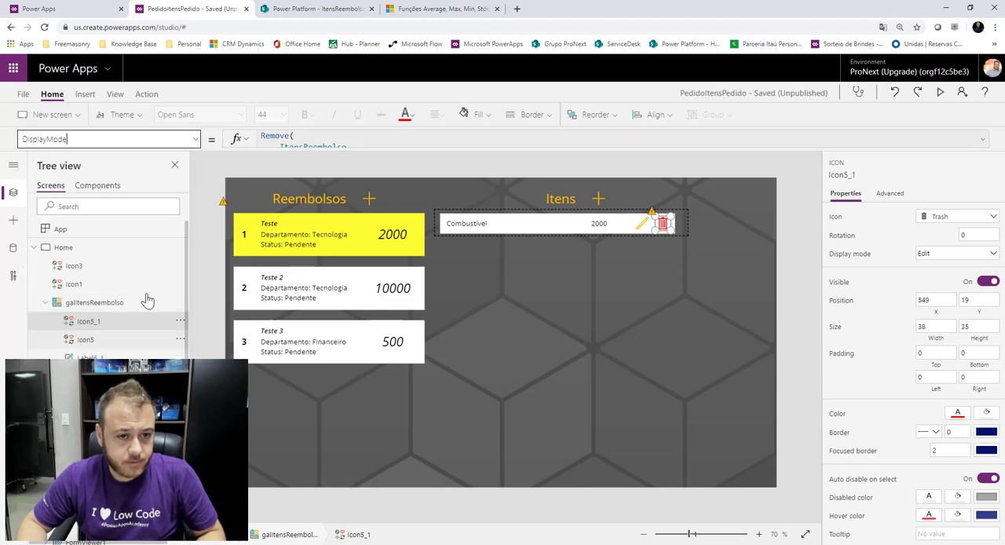
{"action": "left_click", "coordinate": [386, 138]}
{"action": "key", "text": "ctrl+a"}
{"action": "key", "text": "ctrl+v"}
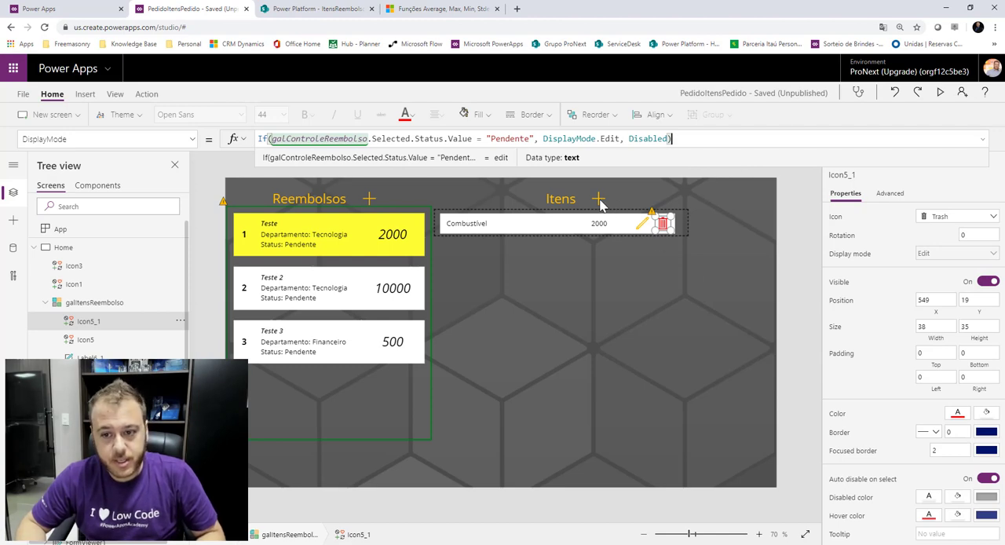
Set the Itens add icon's DisplayMode to If(galControleReembolso.Selected.Status.Value = "Pendente", DisplayMode.Edit, Disabled).
{"action": "left_click", "coordinate": [599, 199]}
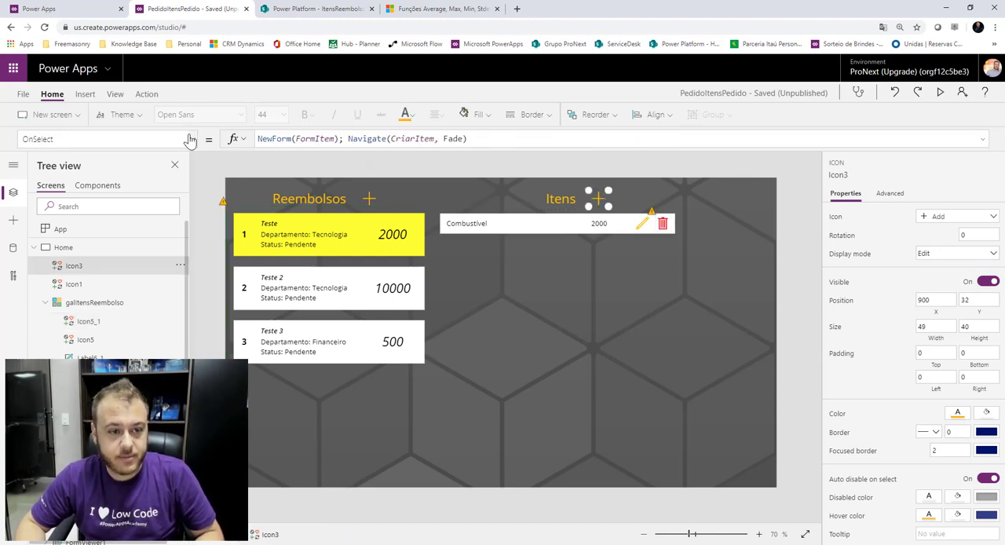
{"action": "left_click", "coordinate": [160, 139]}
{"action": "scroll", "coordinate": [100, 282], "scroll_direction": "up", "scroll_amount": 4}
{"action": "scroll", "coordinate": [97, 289], "scroll_direction": "up", "scroll_amount": 1}
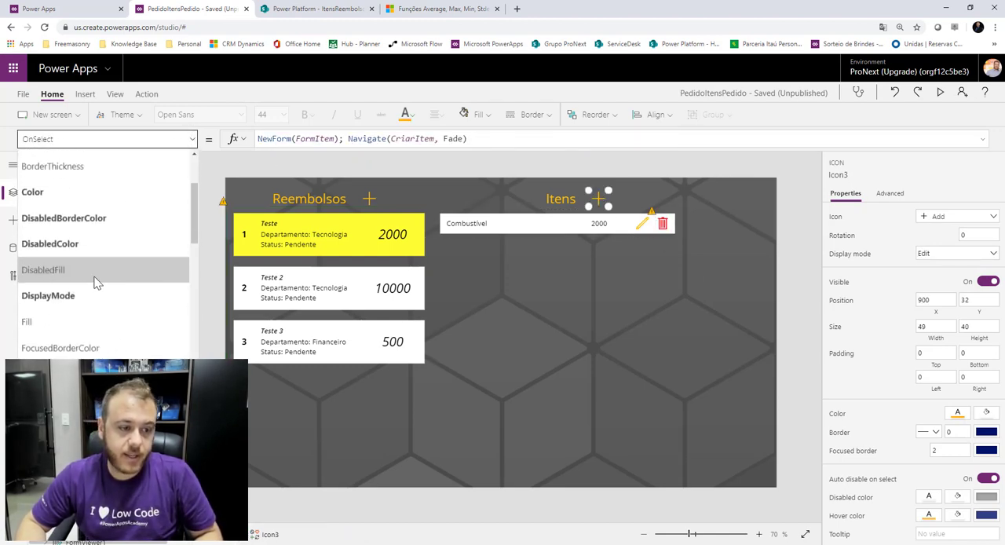
{"action": "left_click", "coordinate": [88, 294]}
{"action": "triple_click", "coordinate": [327, 138]}
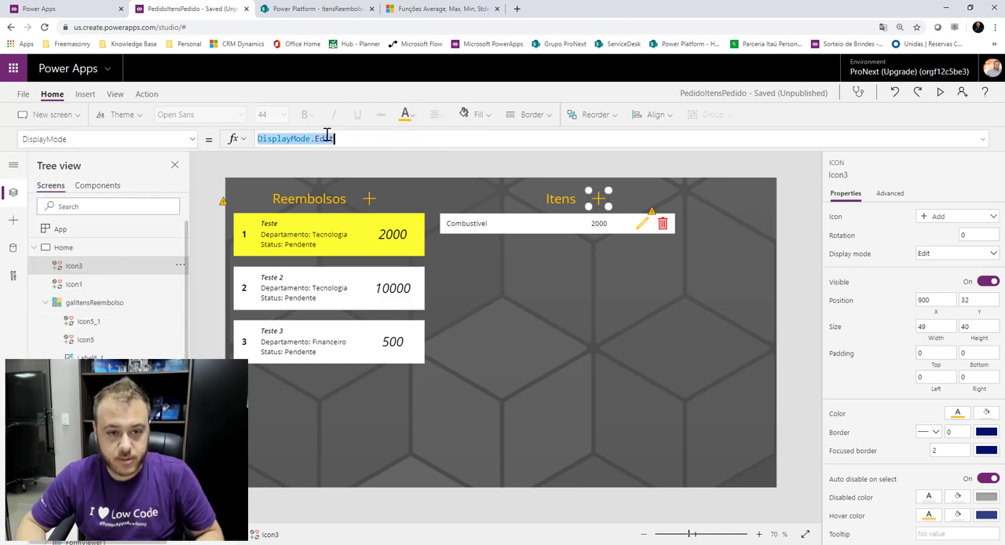
{"action": "key", "text": "ctrl+v"}
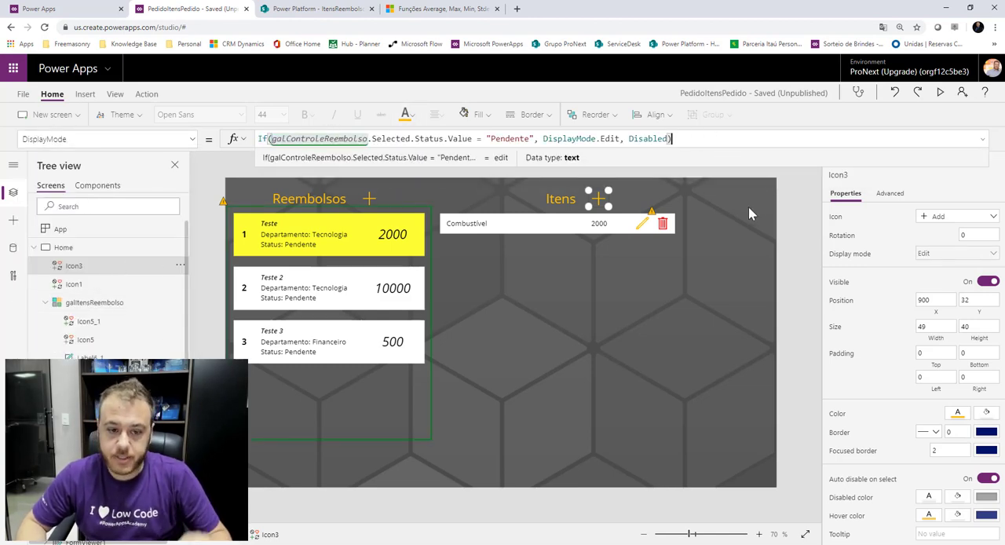
{"action": "left_click", "coordinate": [802, 209]}
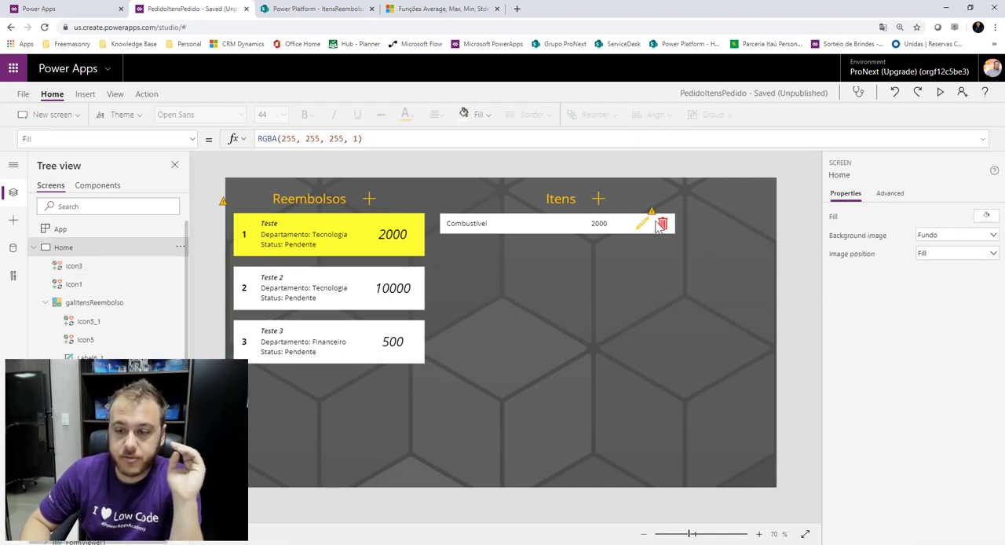
{"action": "left_click", "coordinate": [393, 331]}
{"action": "left_click", "coordinate": [790, 240]}
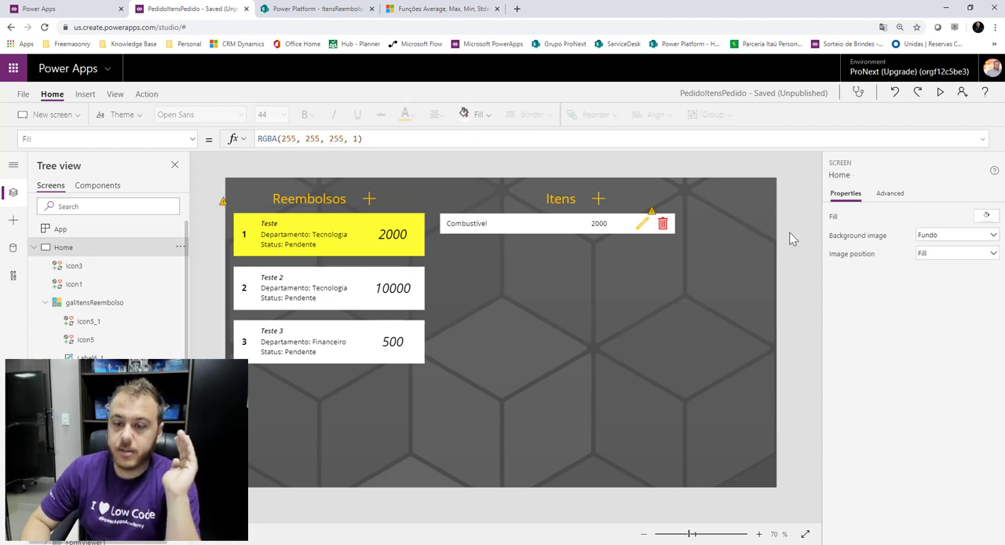